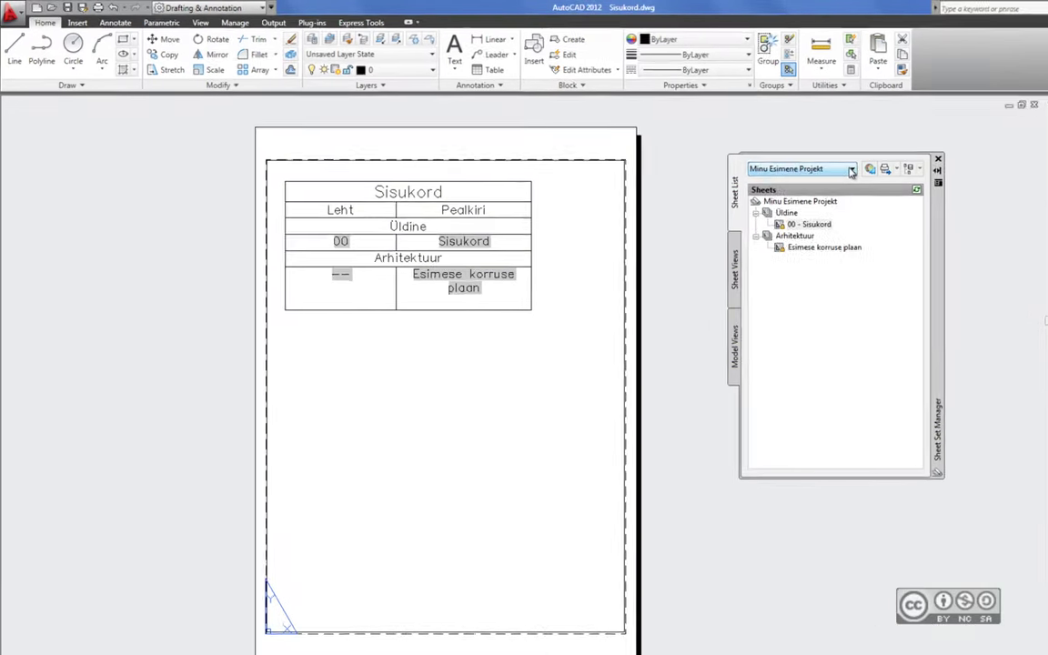
Start a new sheet set using Projekt Mall.dst from the ProjektMall folder as the example
left_click(728, 146)
left_click(807, 241)
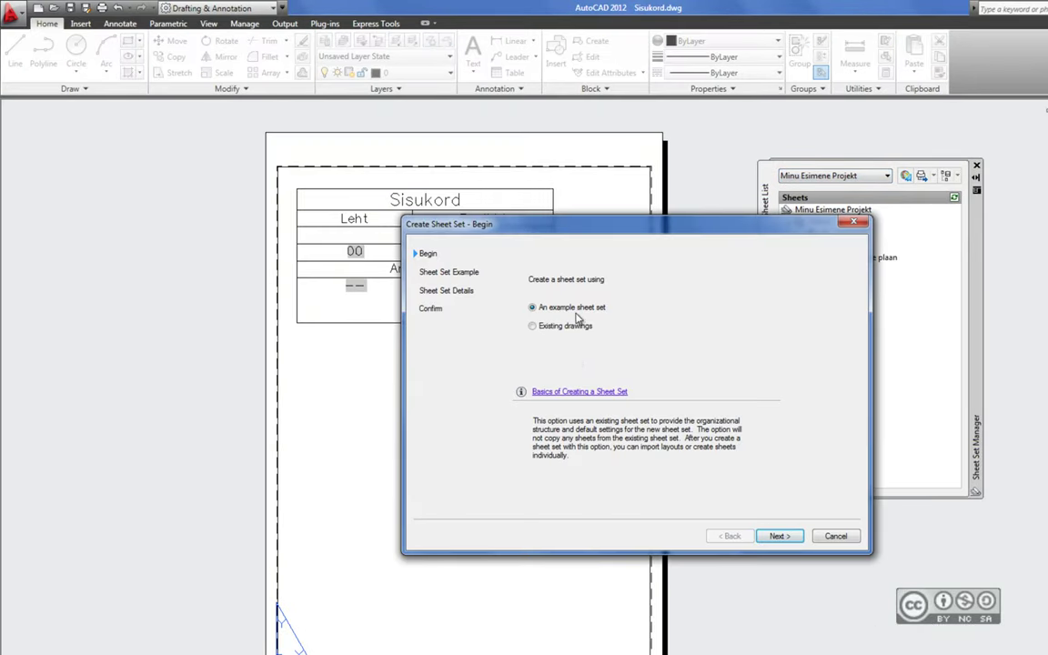
left_click(777, 536)
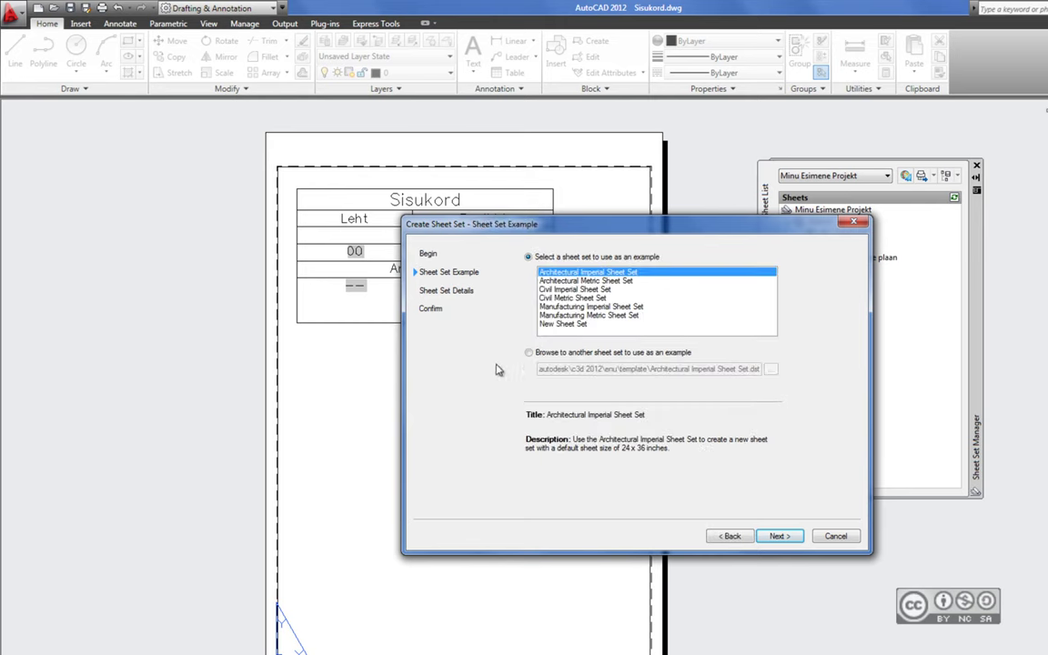
left_click(528, 352)
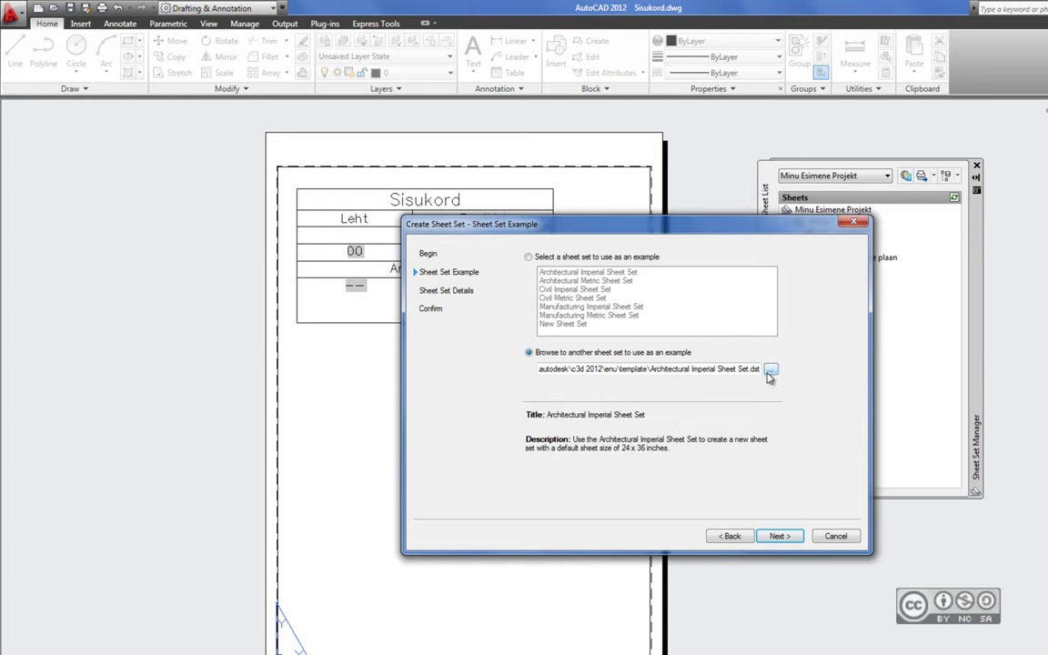
left_click(771, 368)
left_click(615, 288)
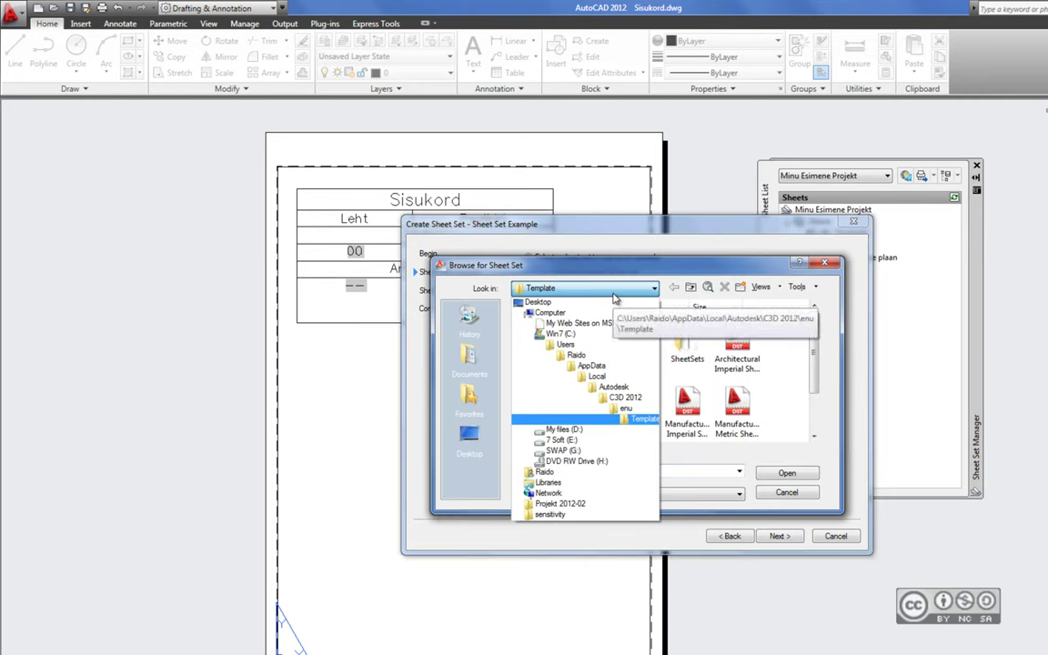
left_click(559, 431)
left_click(735, 410)
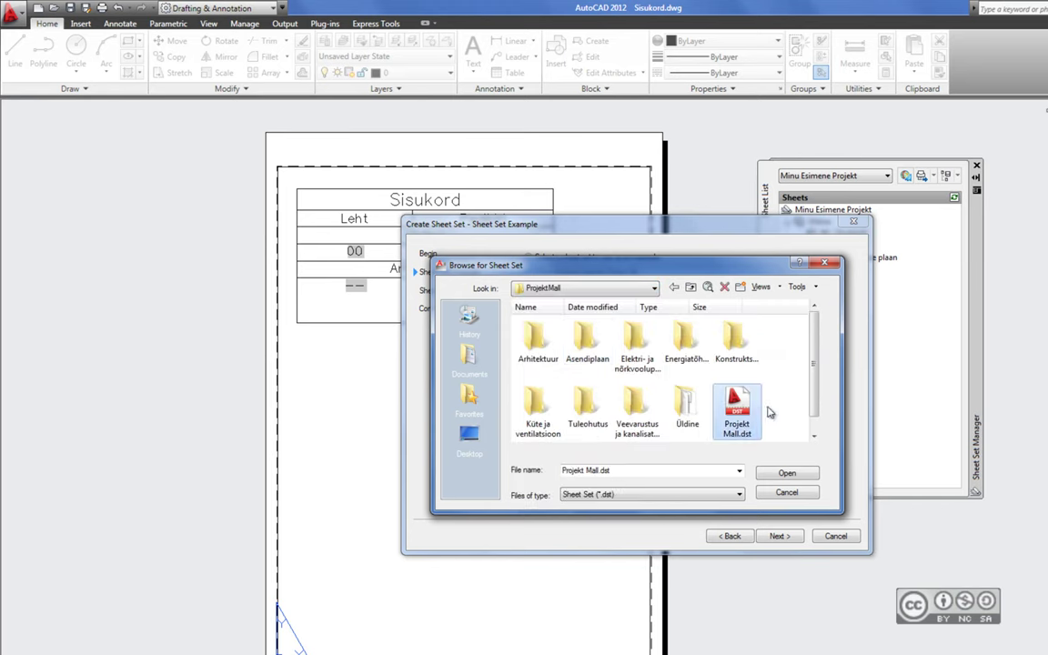
left_click(781, 473)
Name the sheet set Minu Teine Projekt with the description 'Uus truktuuri baasil'
left_click(775, 537)
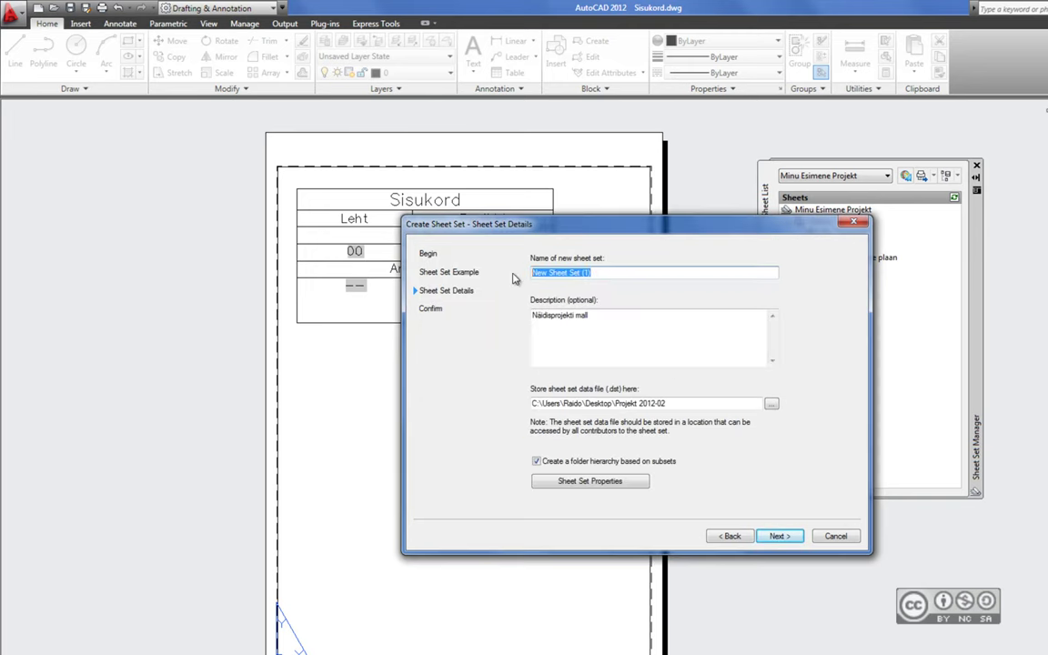
type("Minu t")
key("Tab")
type("Uus ")
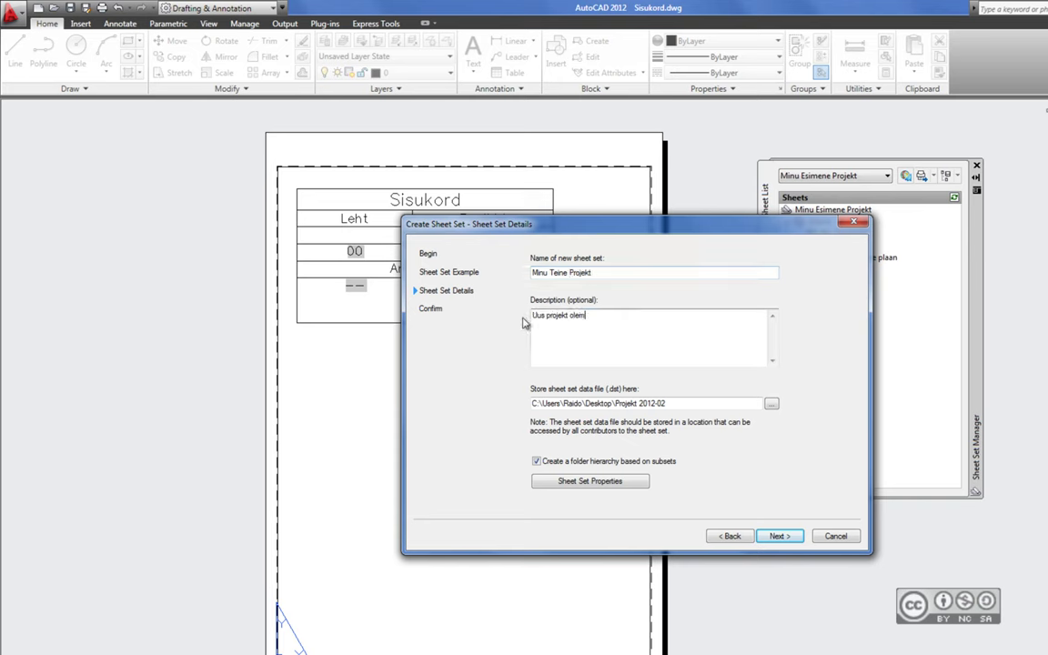
type("truktuuri baasil")
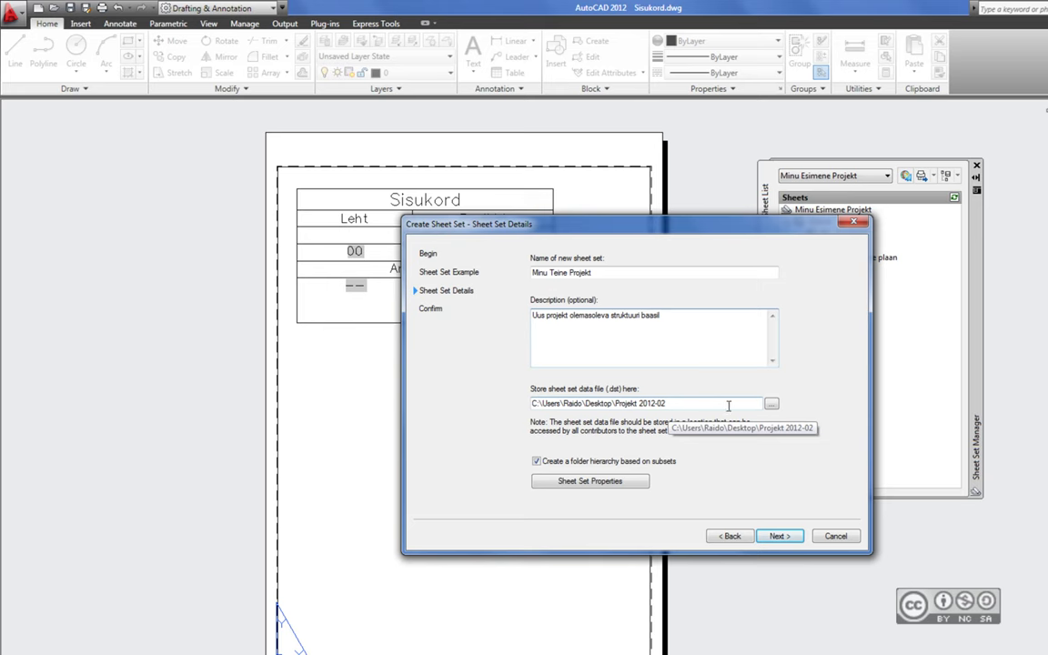
Create a Projekt 2012-03 folder on the Desktop and store the sheet set there
left_click(770, 404)
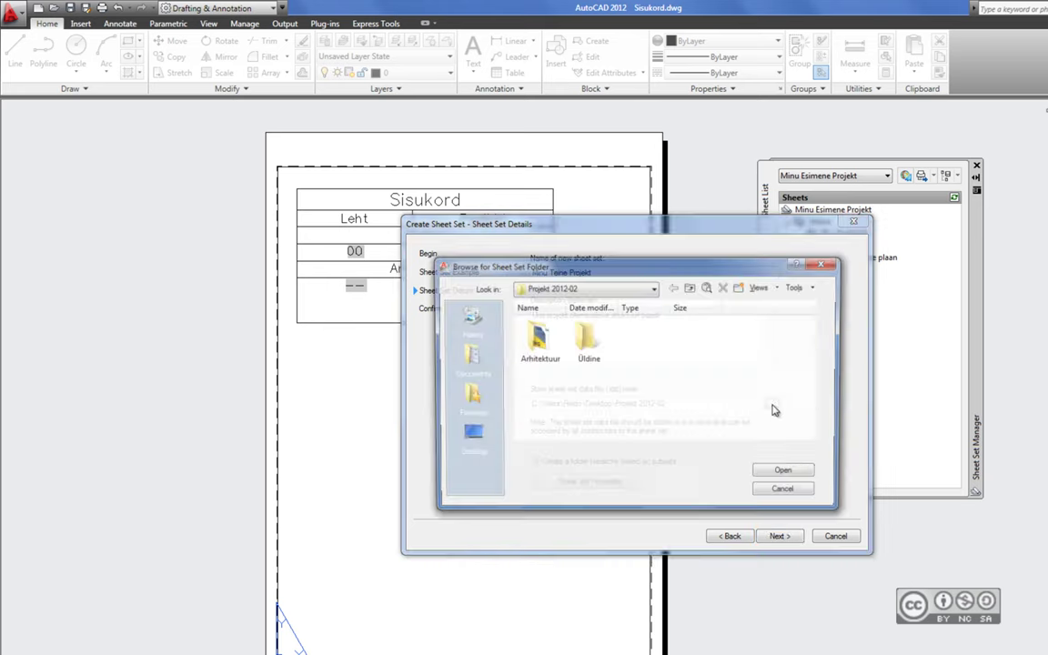
left_click(468, 435)
right_click(568, 399)
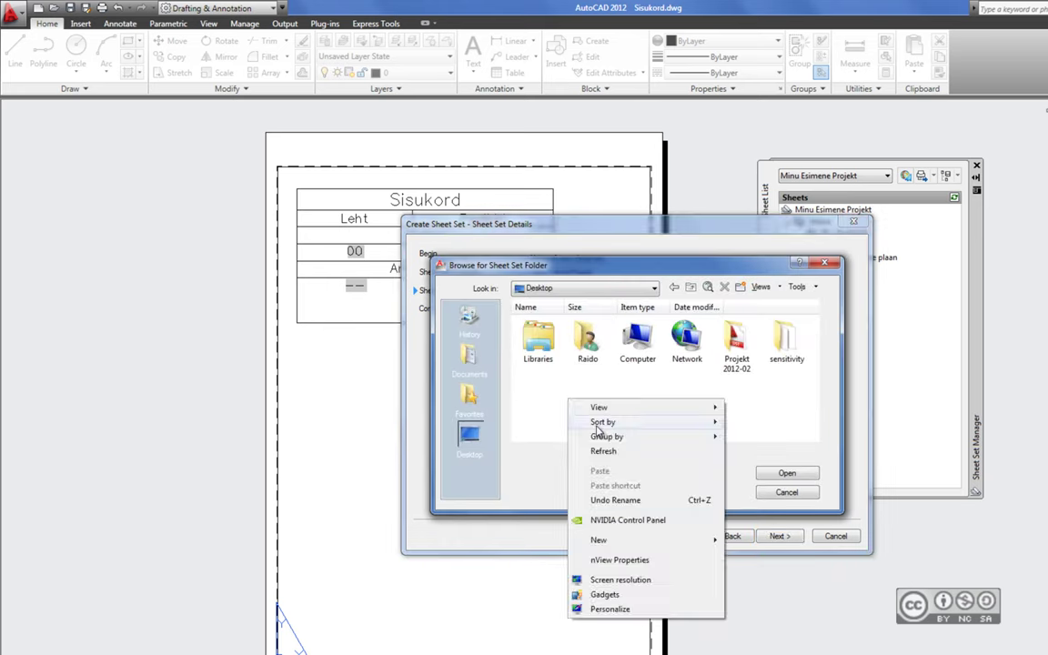
left_click(755, 543)
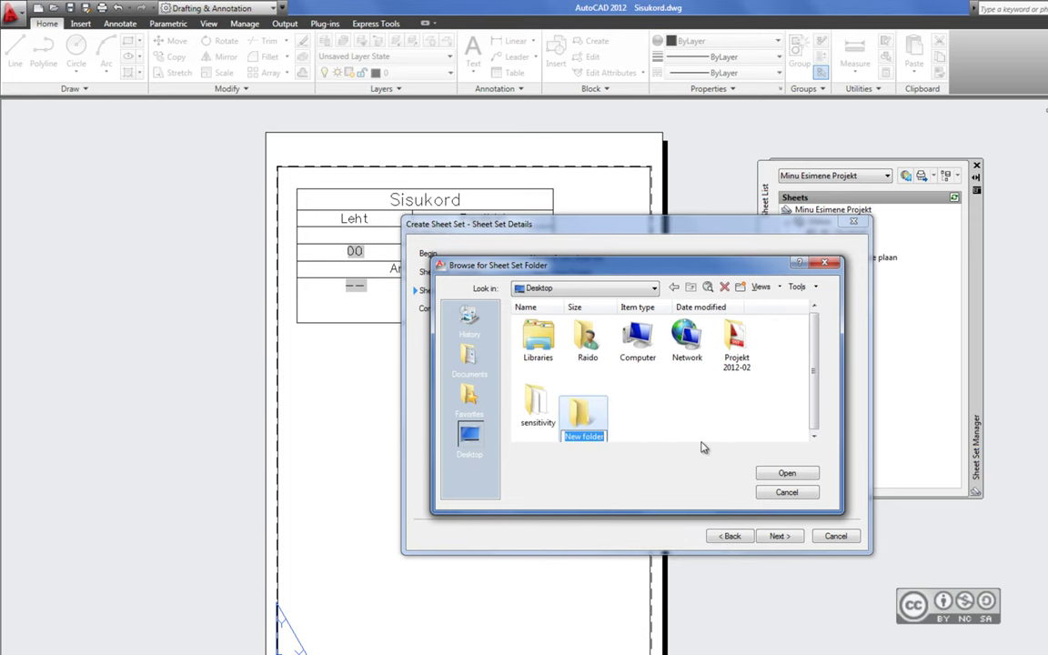
type("Projekt")
type(" 2012-03")
key("Return")
left_click(787, 473)
left_click(787, 473)
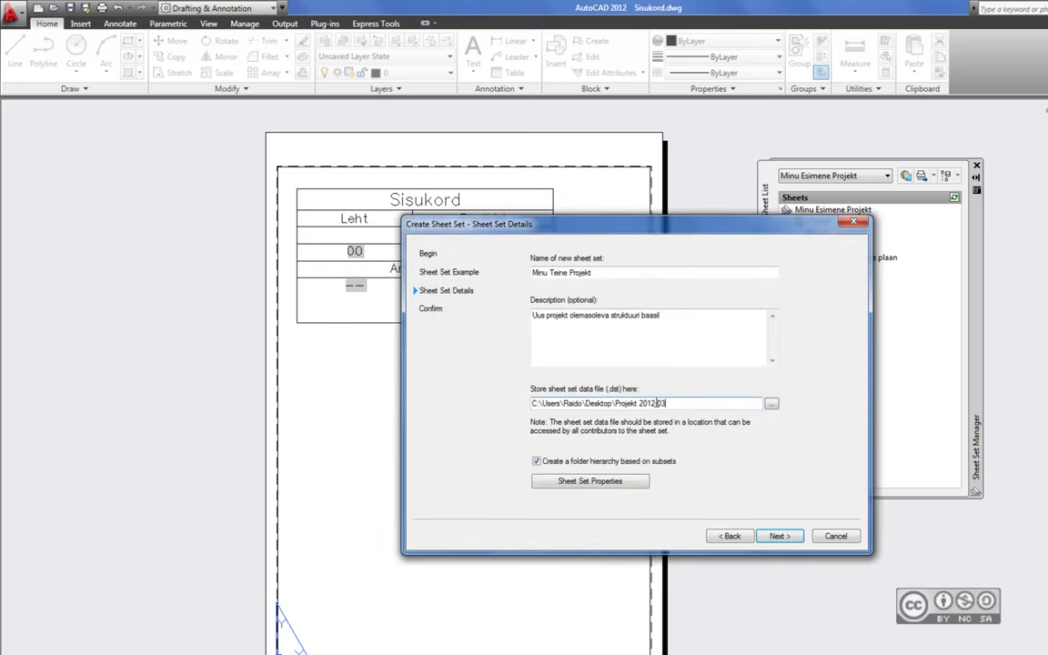
left_click(684, 403)
In Sheet Set Properties, replace the Tellija value with Maanteeamet and confirm
left_click(593, 480)
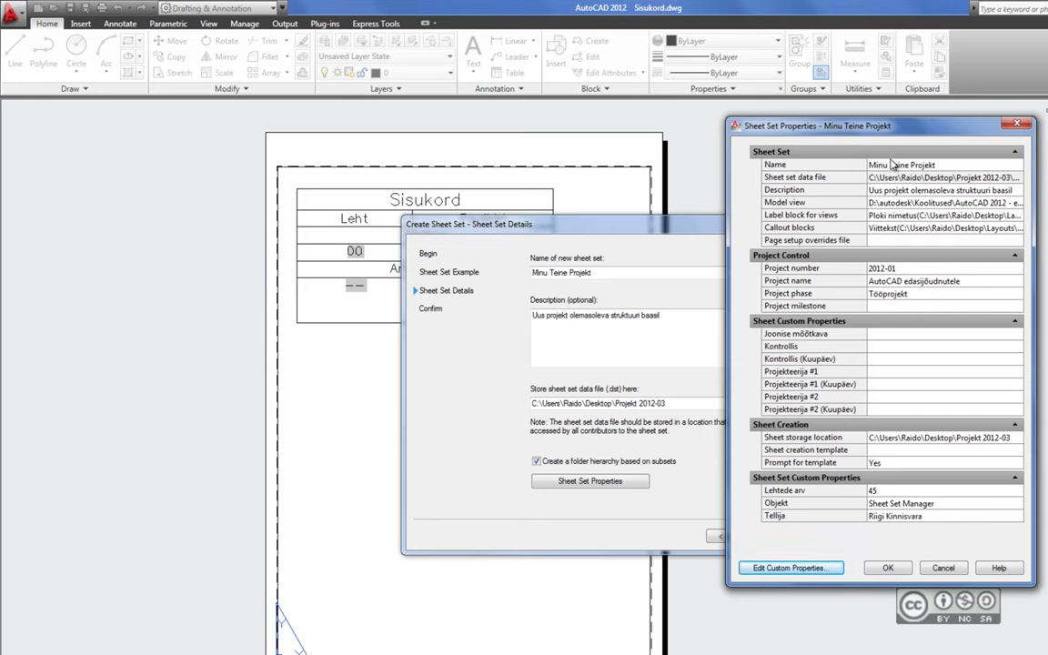
left_click(872, 516)
left_click_drag(871, 516, 915, 520)
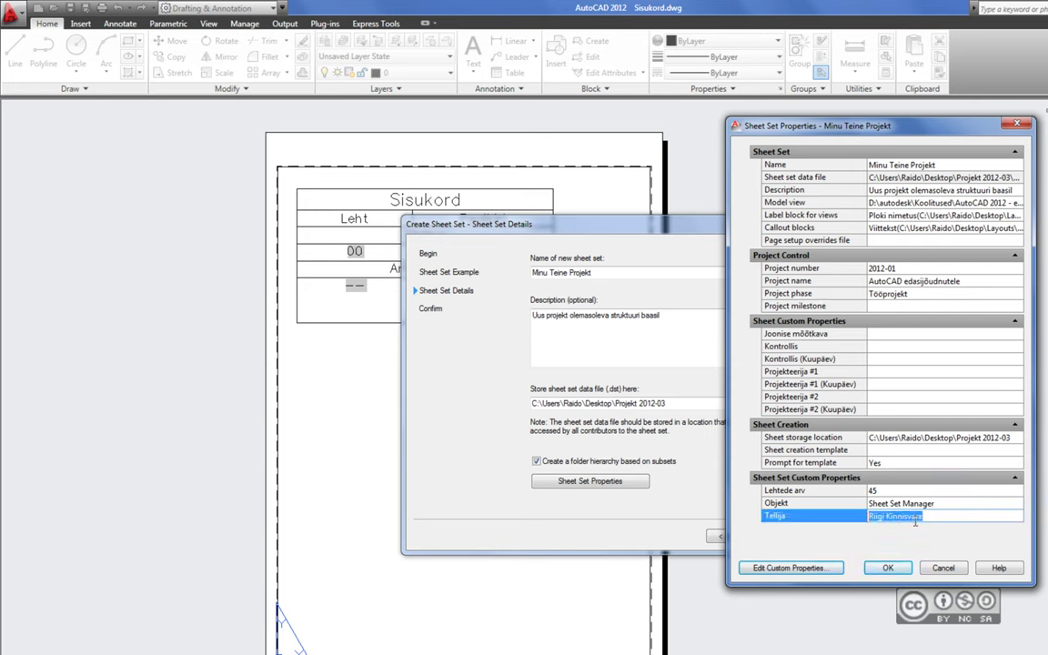
type("Maanteeamet")
left_click(864, 492)
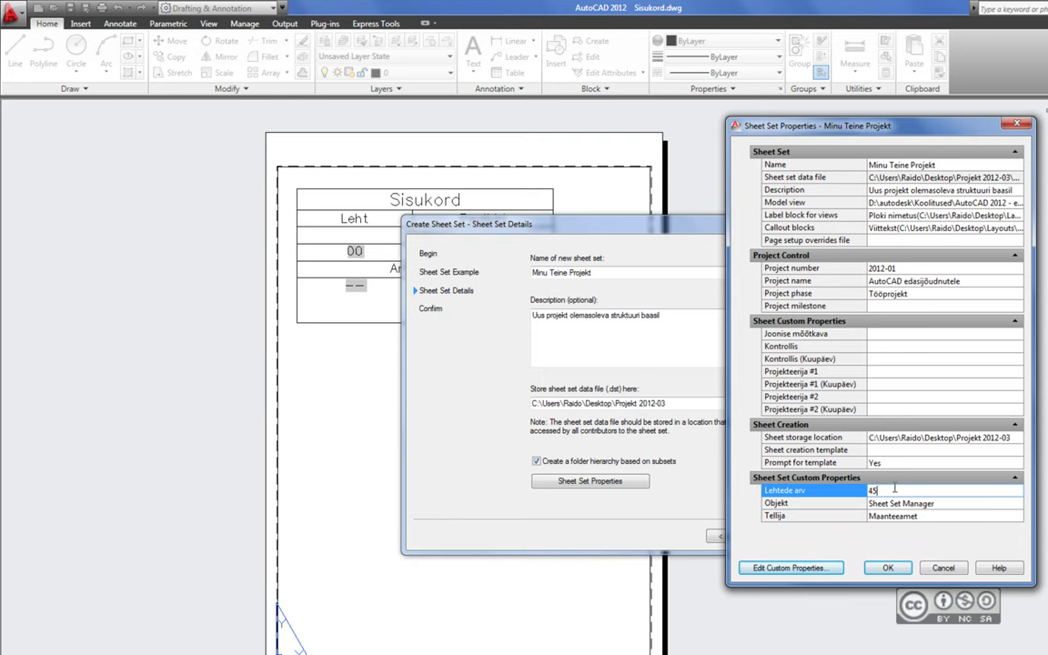
left_click(888, 567)
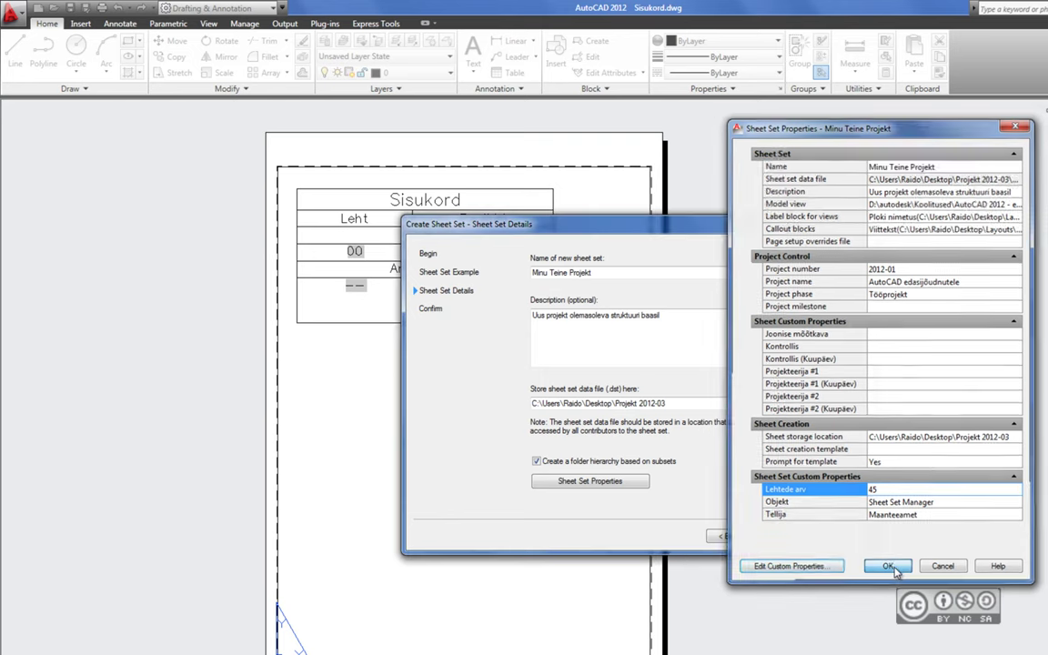
Finish the wizard to create Minu Teine Projekt, discarding changes to Sisukord
left_click(782, 535)
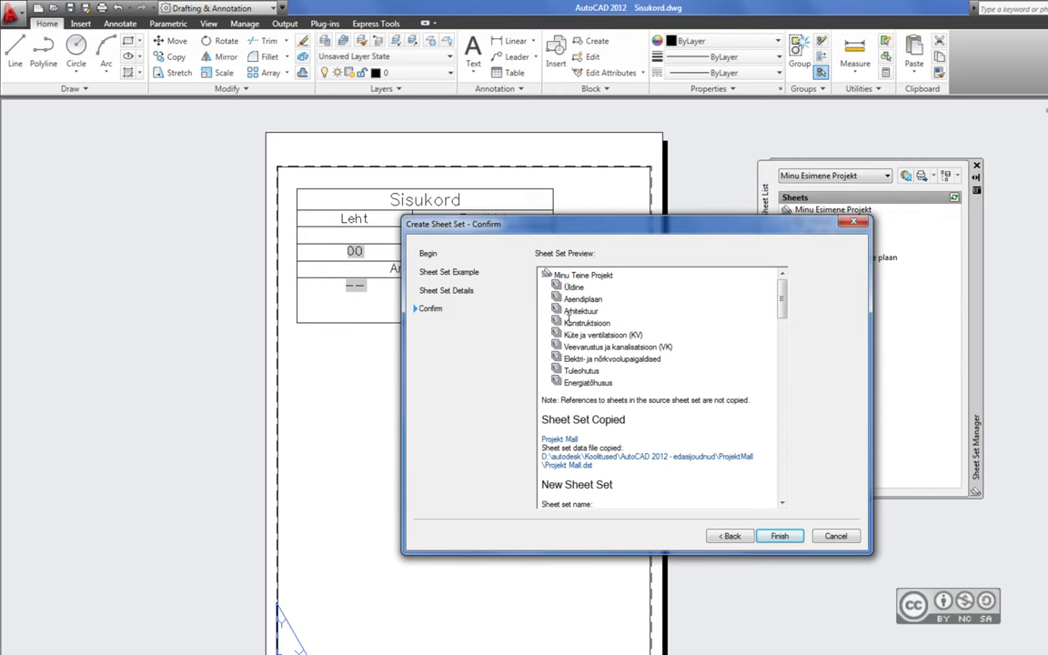
left_click(780, 536)
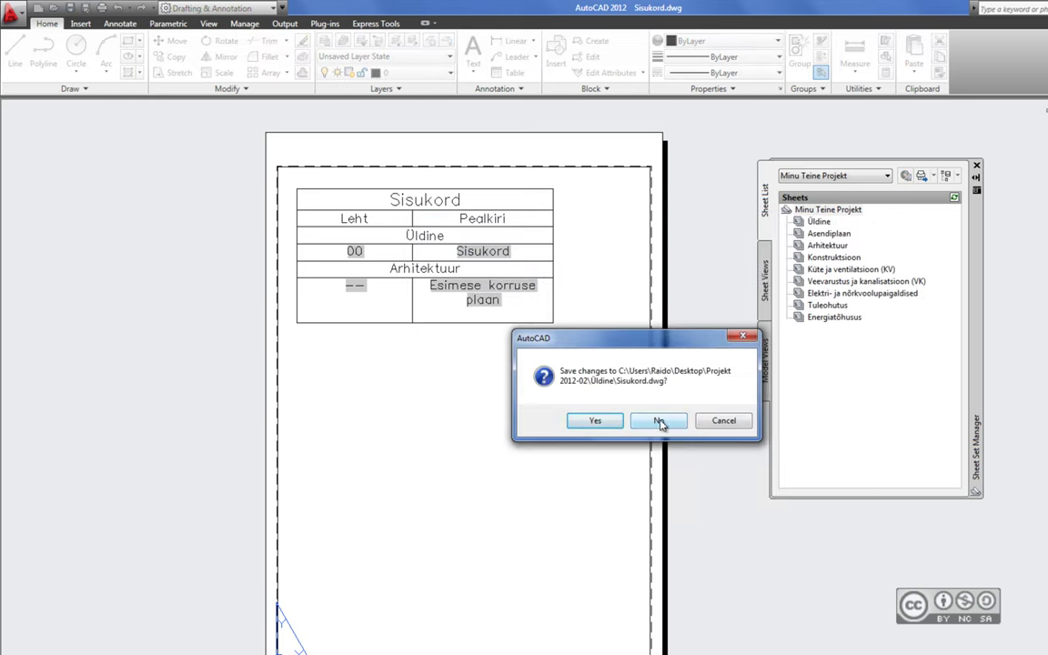
left_click(661, 422)
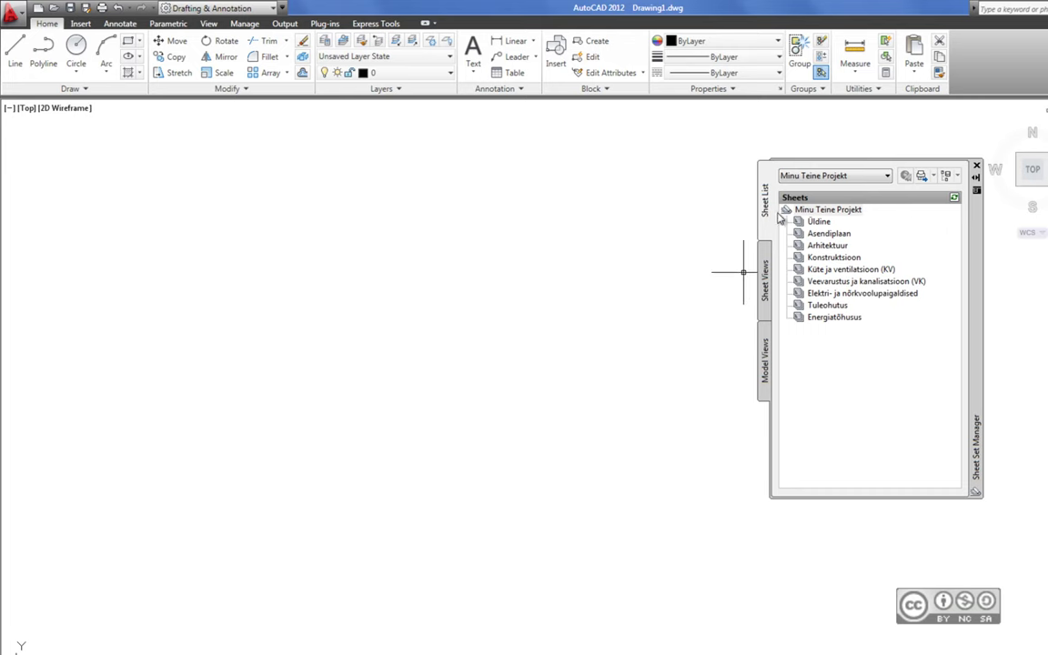
Select the Üldine, Asendiplaan, Arhitektuur, Konstruktsioon and KV subsets, then the sheet set root
left_click(819, 222)
left_click(821, 234)
left_click(824, 245)
left_click(827, 257)
left_click(833, 269)
left_click(823, 210)
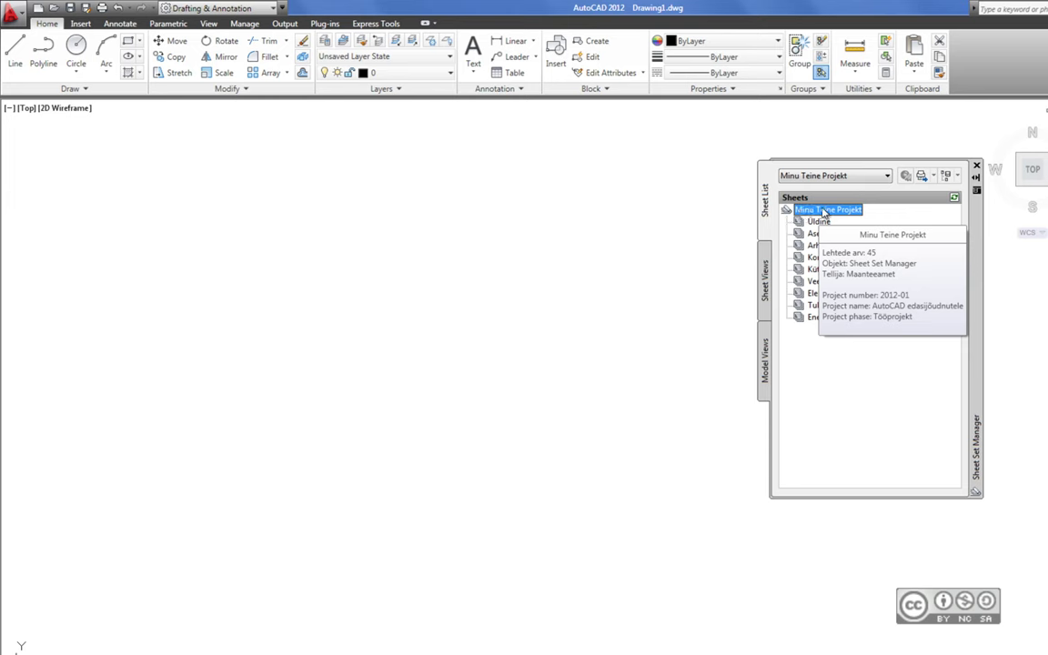
Open Minu Teine Projekt's properties and select the Sheet creation template field
right_click(822, 213)
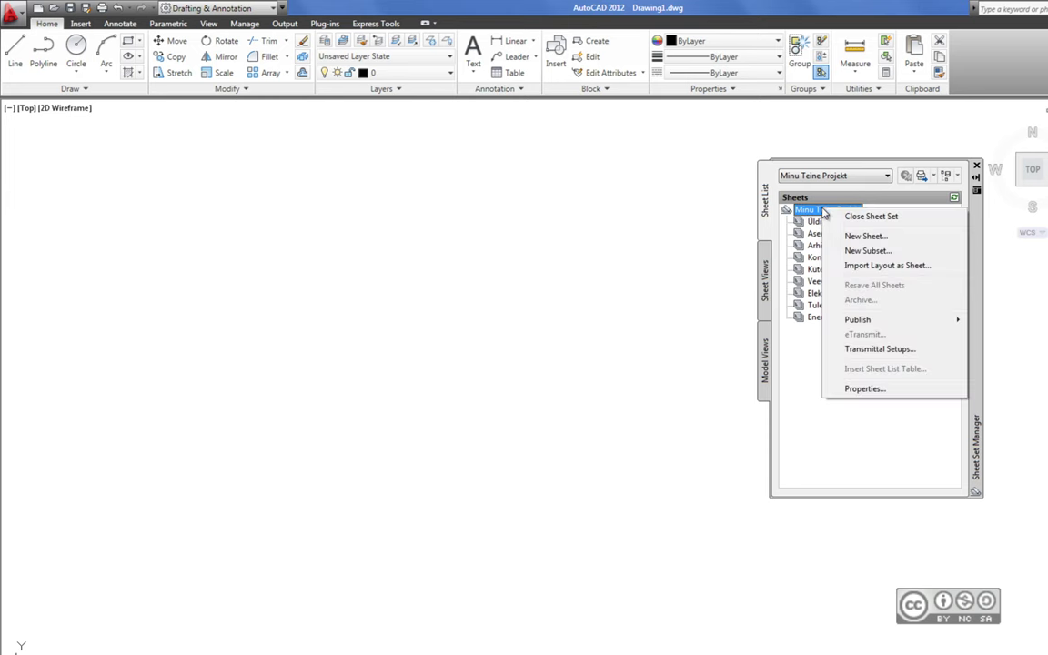
left_click(865, 388)
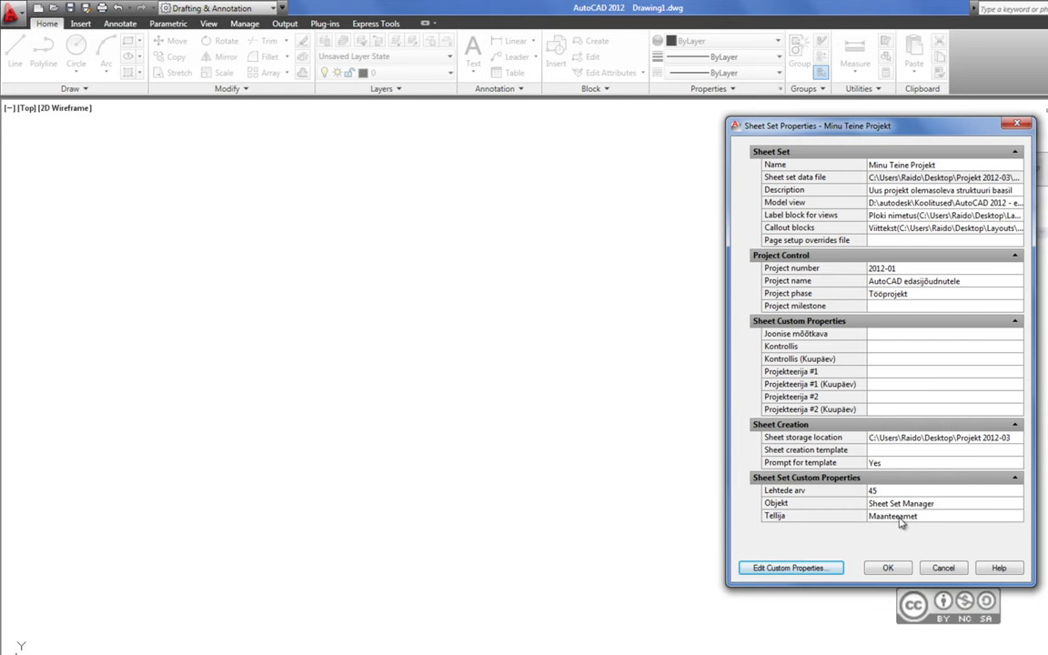
left_click(802, 449)
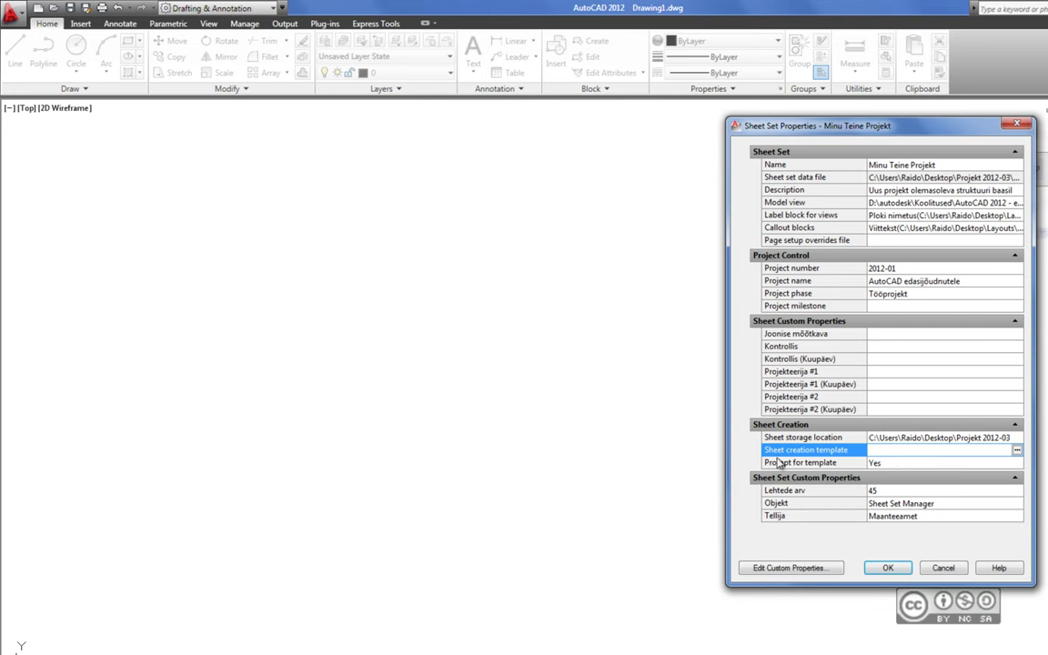
Load LayoutLight.dwt from the course Templates folder as the sheet creation template drawing
left_click(1017, 449)
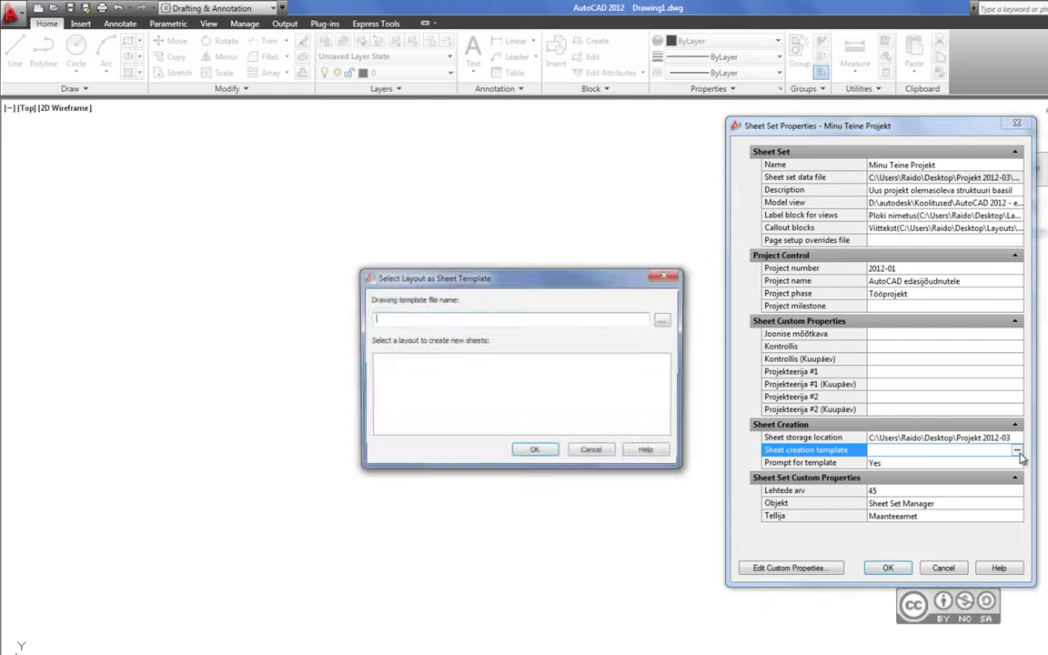
left_click(664, 319)
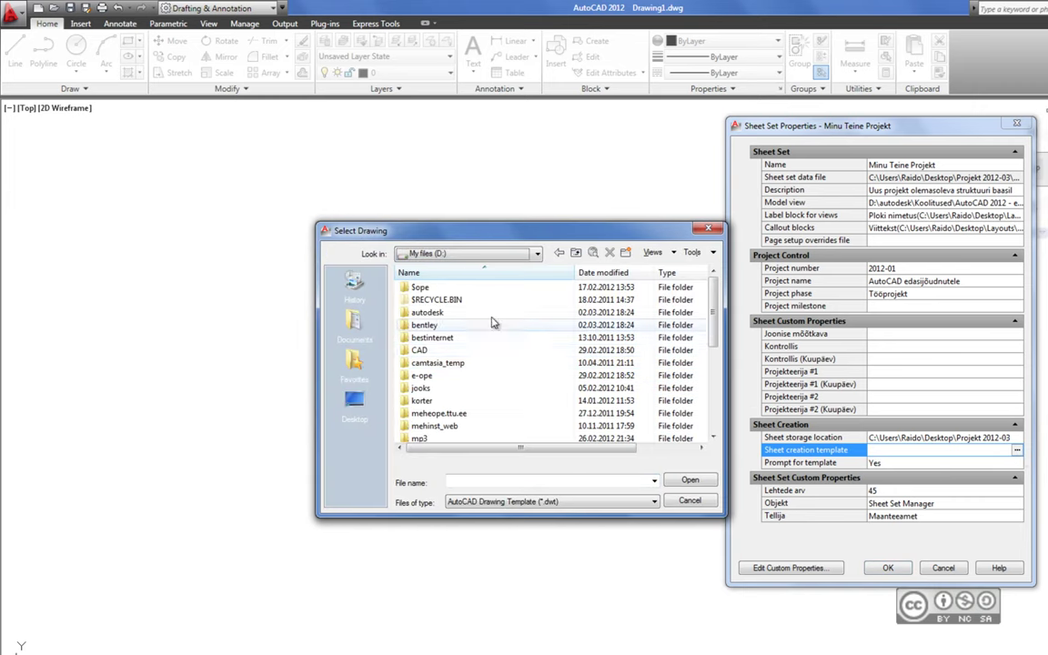
double_click(424, 312)
double_click(435, 356)
double_click(433, 360)
double_click(433, 379)
left_click(447, 301)
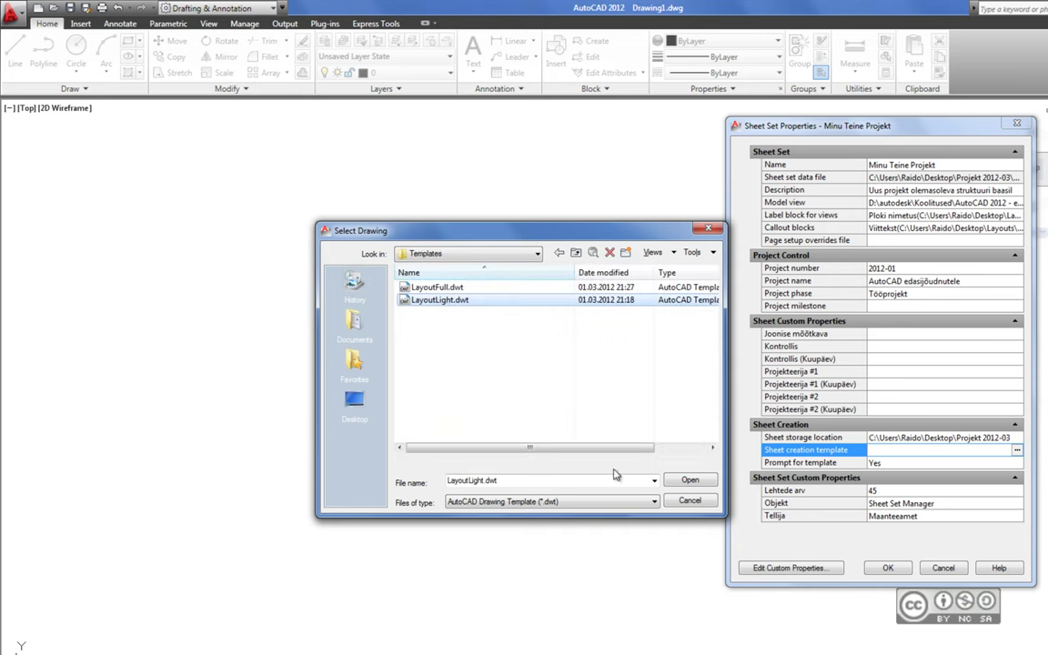
left_click(689, 479)
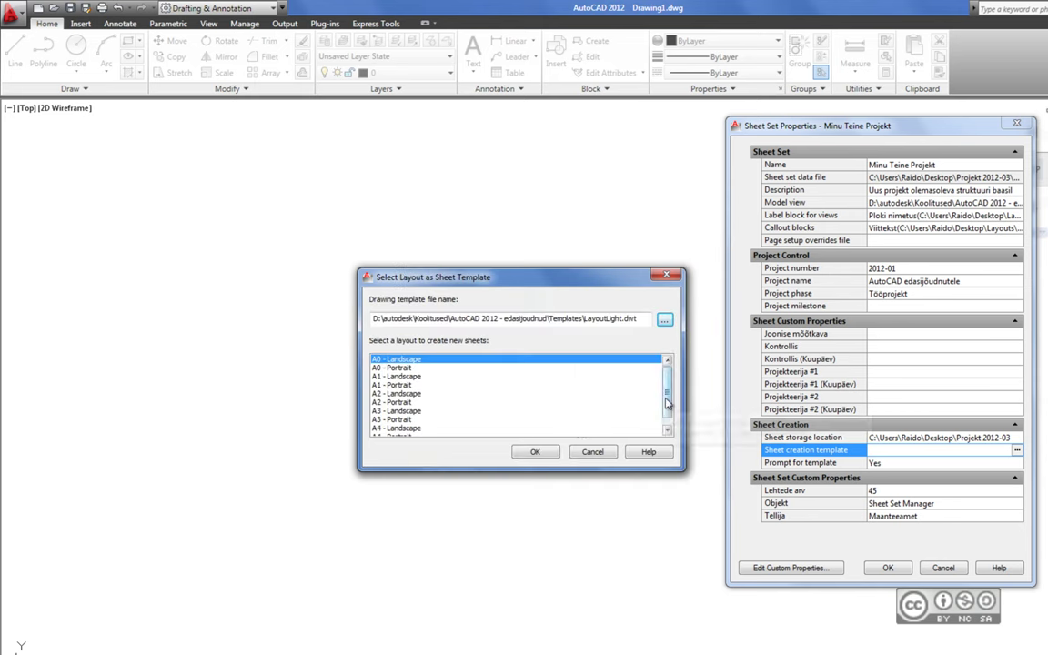
Choose the A2 - Landscape layout and apply it to all nested subsets
scroll(431, 426, "down", 1)
left_click(399, 386)
left_click(537, 453)
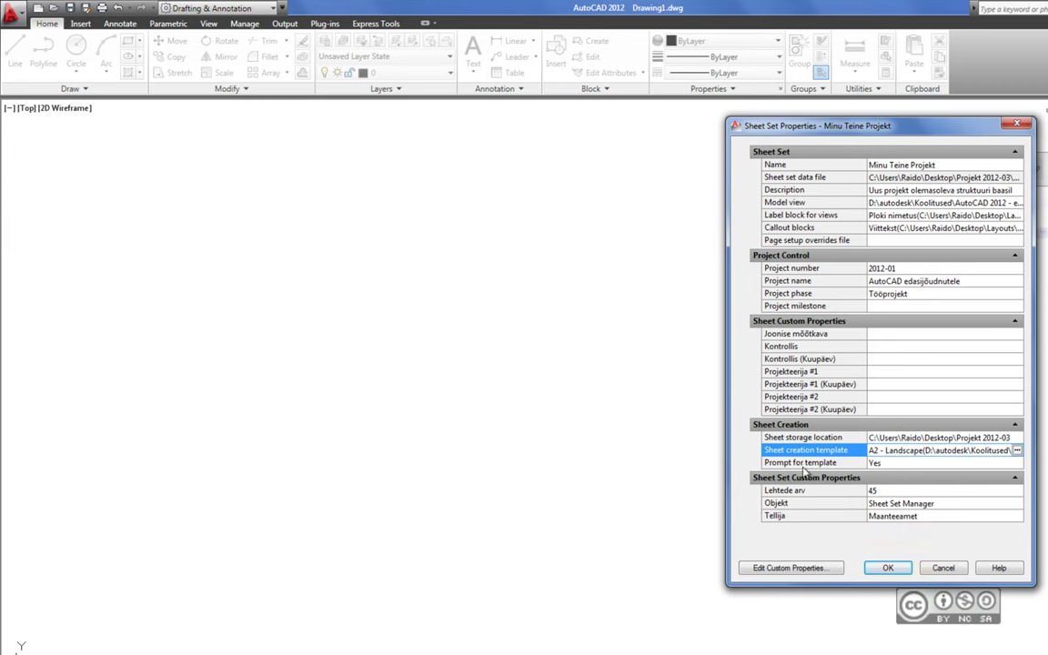
left_click(888, 568)
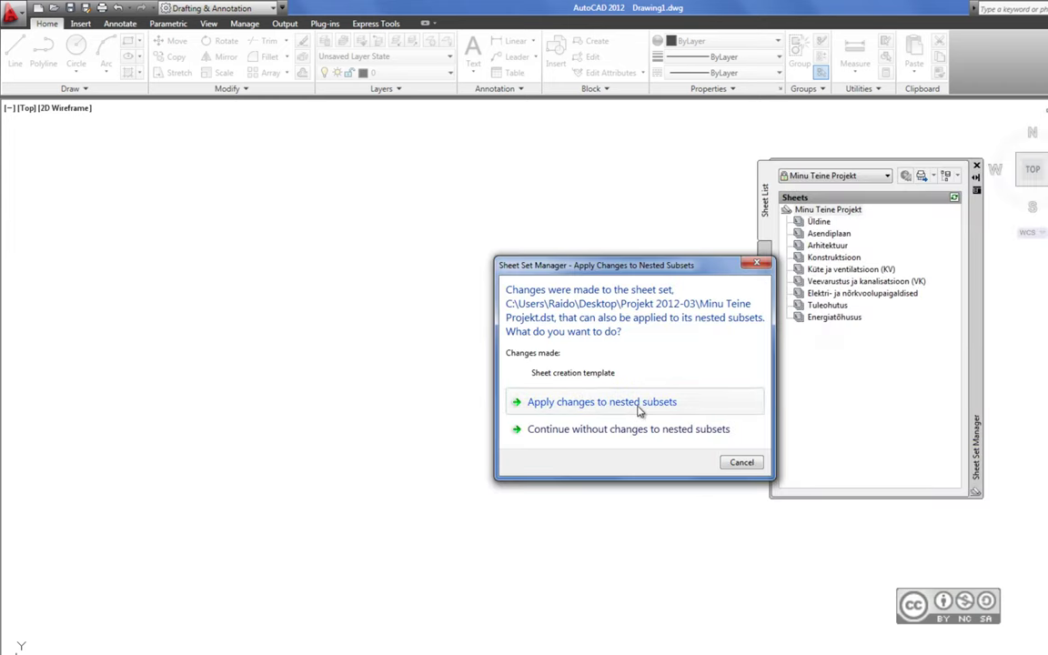
left_click(574, 409)
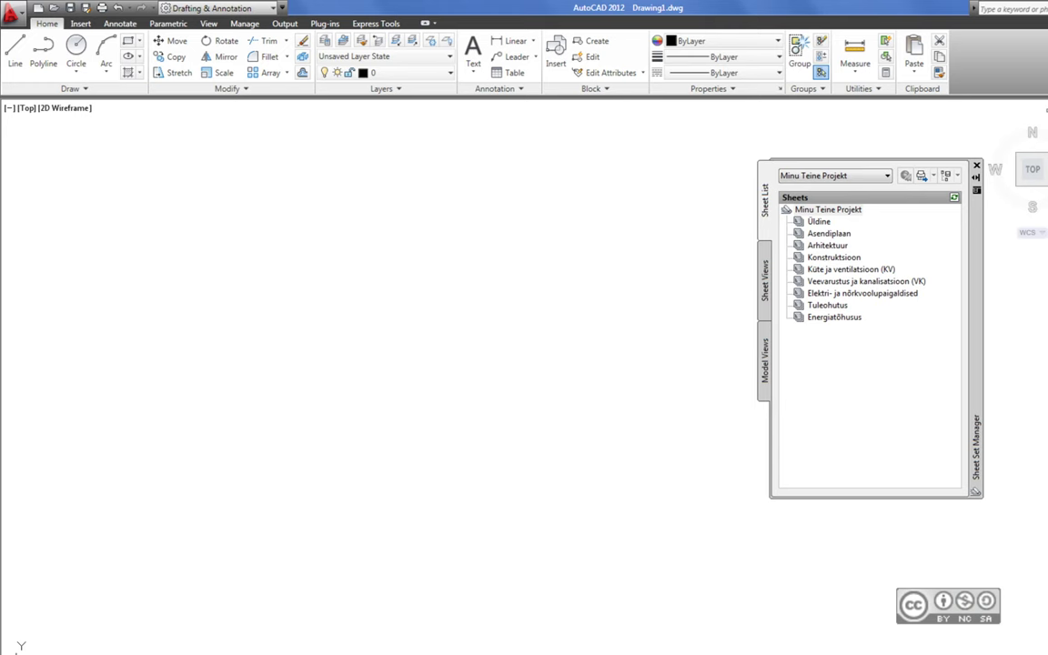
In Explorer, open Projekt 2012-03 and confirm the Küte ja ventilatsioon folder is empty
key("alt+Tab")
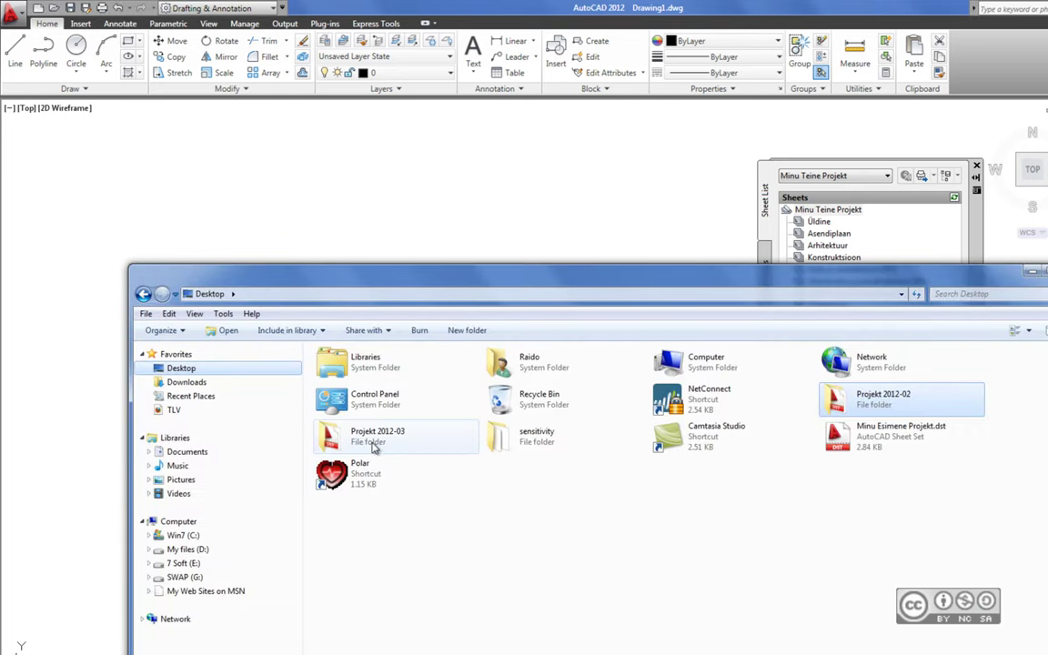
left_click(387, 441)
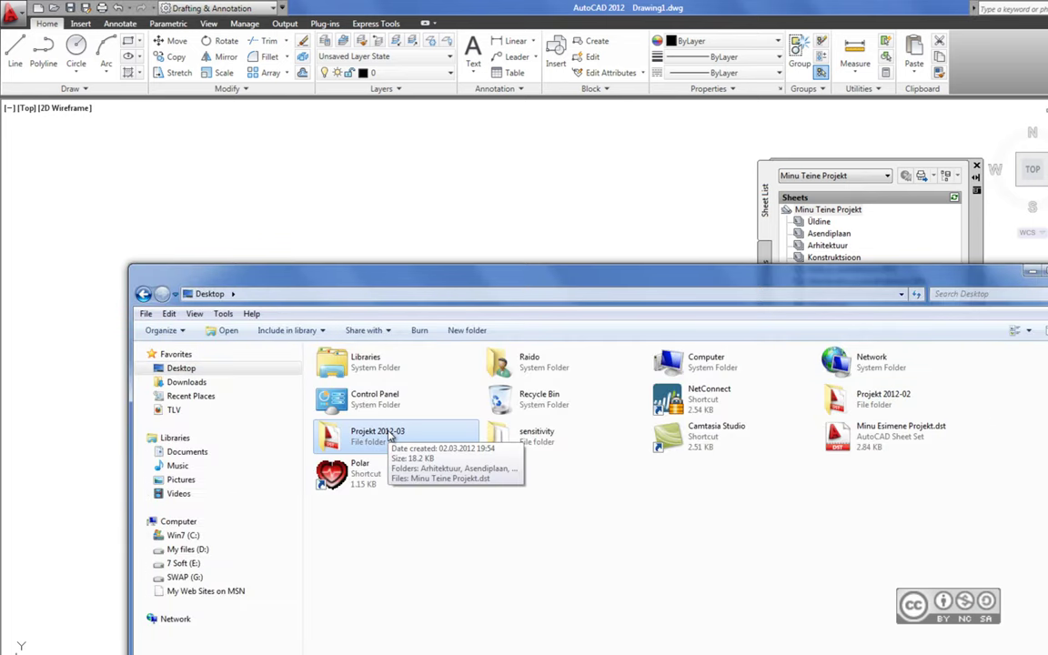
double_click(382, 436)
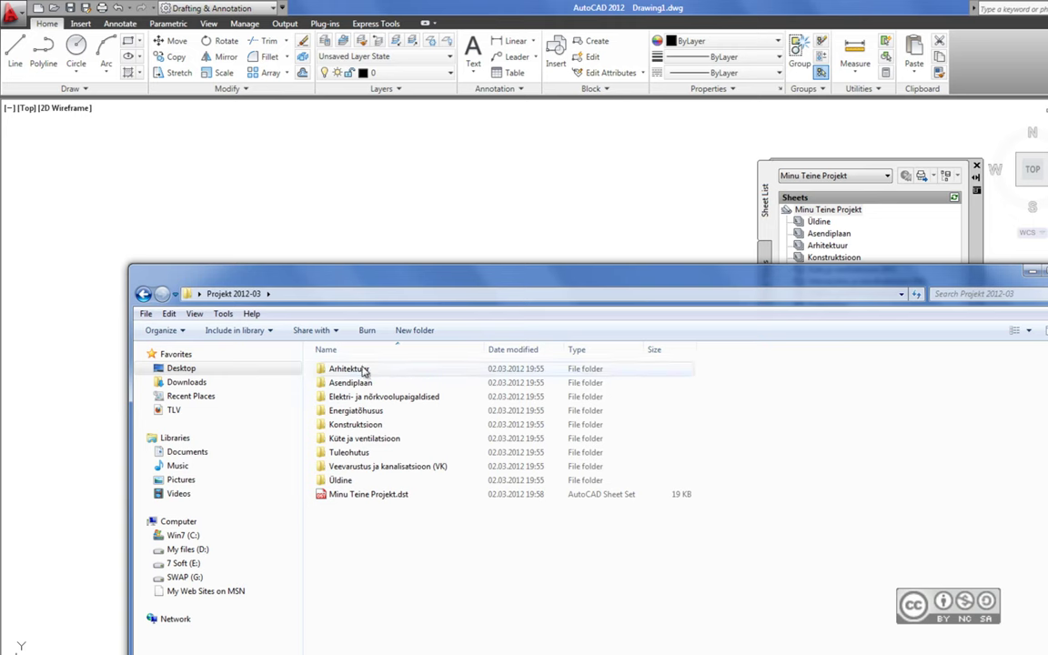
double_click(356, 439)
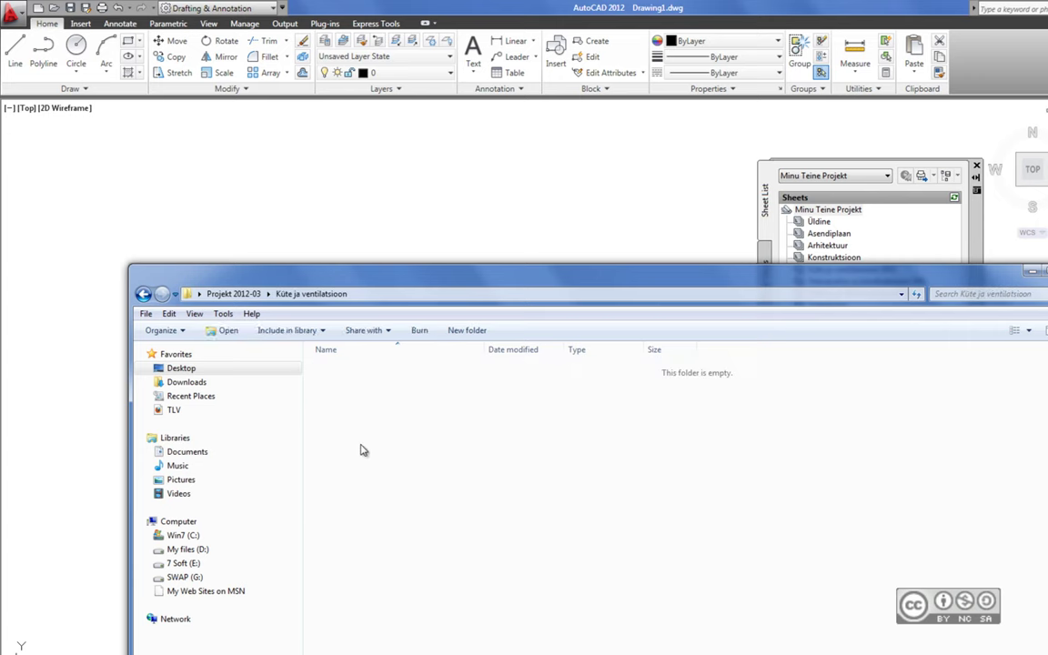
key("BackSpace")
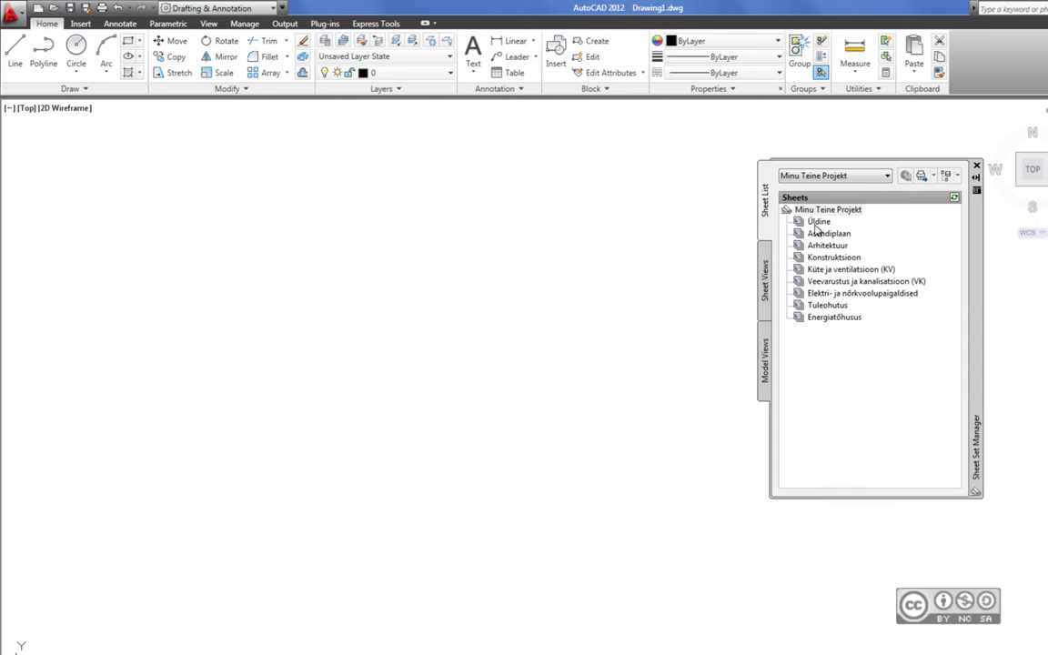
Choose Import Layout as Sheet from the Üldine subset's context menu
left_click(816, 223)
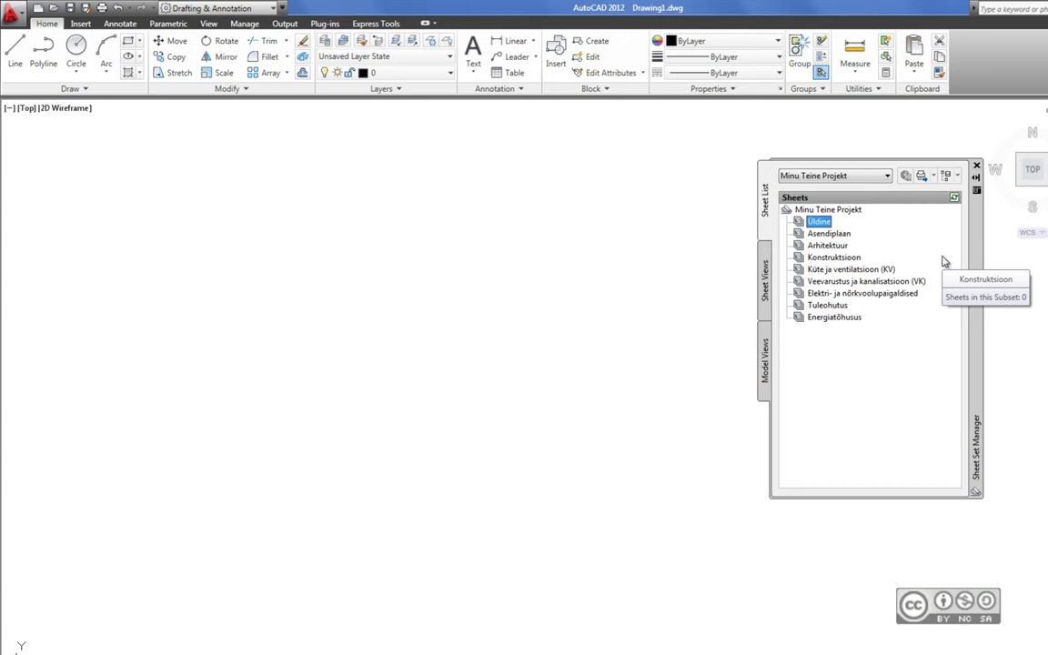
right_click(819, 223)
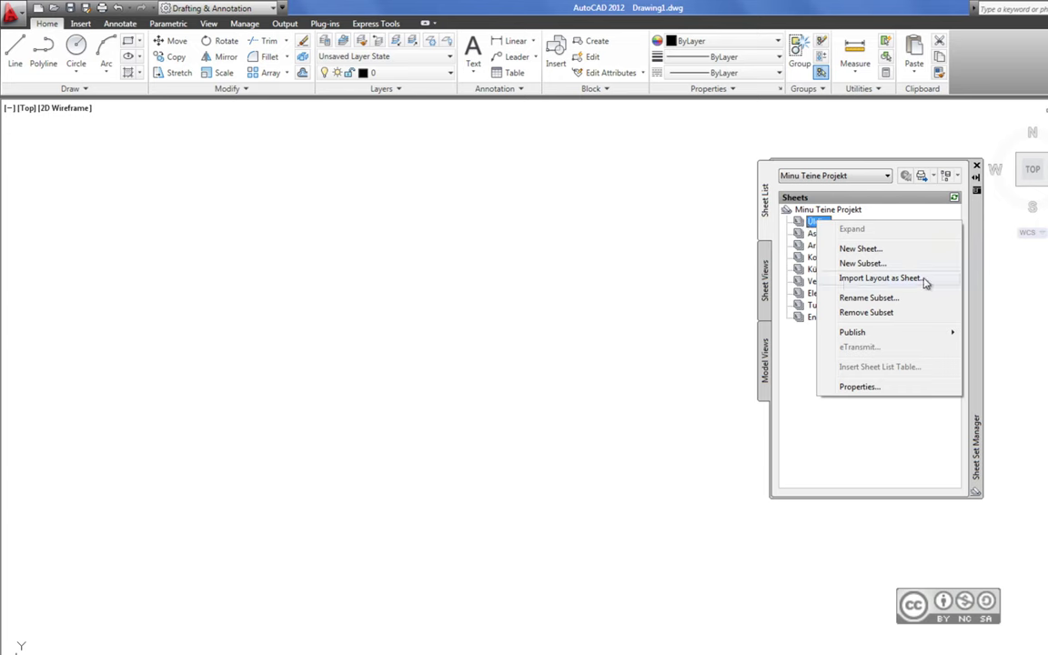
left_click(924, 283)
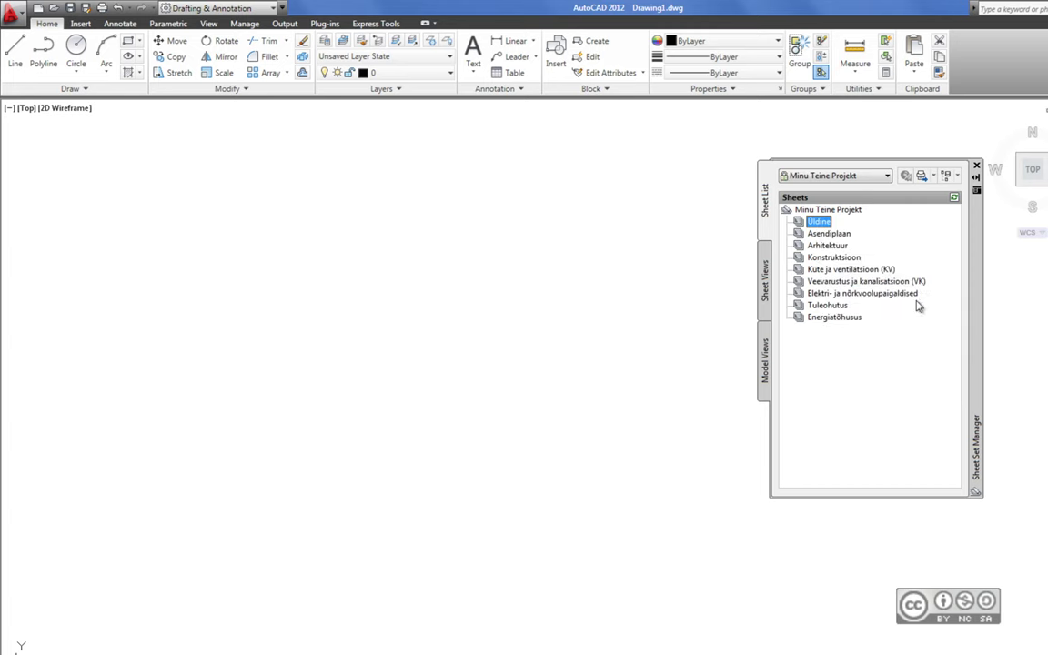
Browse to D:\ProjektMall\Üldine\Sisukord.dwg for layout import
left_click(488, 283)
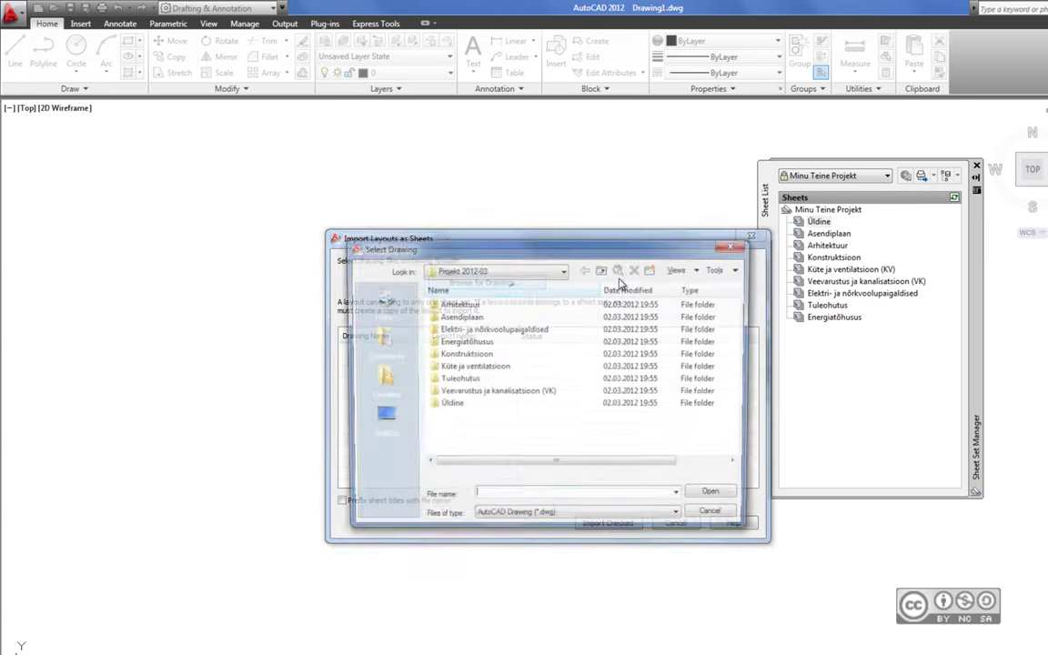
left_click(525, 270)
left_click(482, 369)
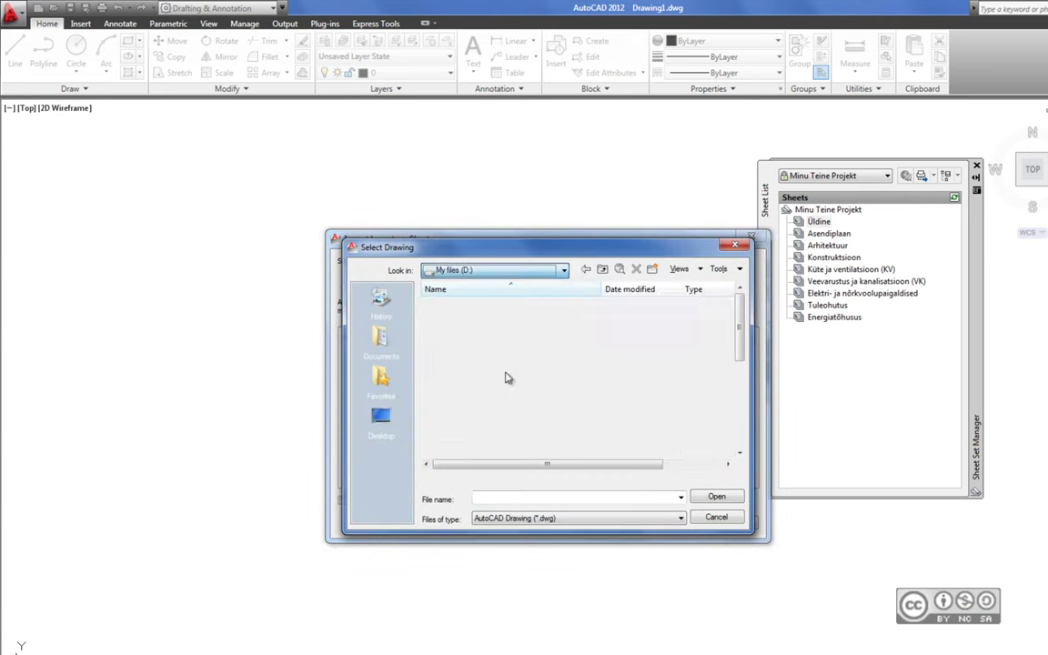
scroll(741, 384, "down", 3)
scroll(741, 373, "down", 1)
double_click(462, 310)
double_click(449, 403)
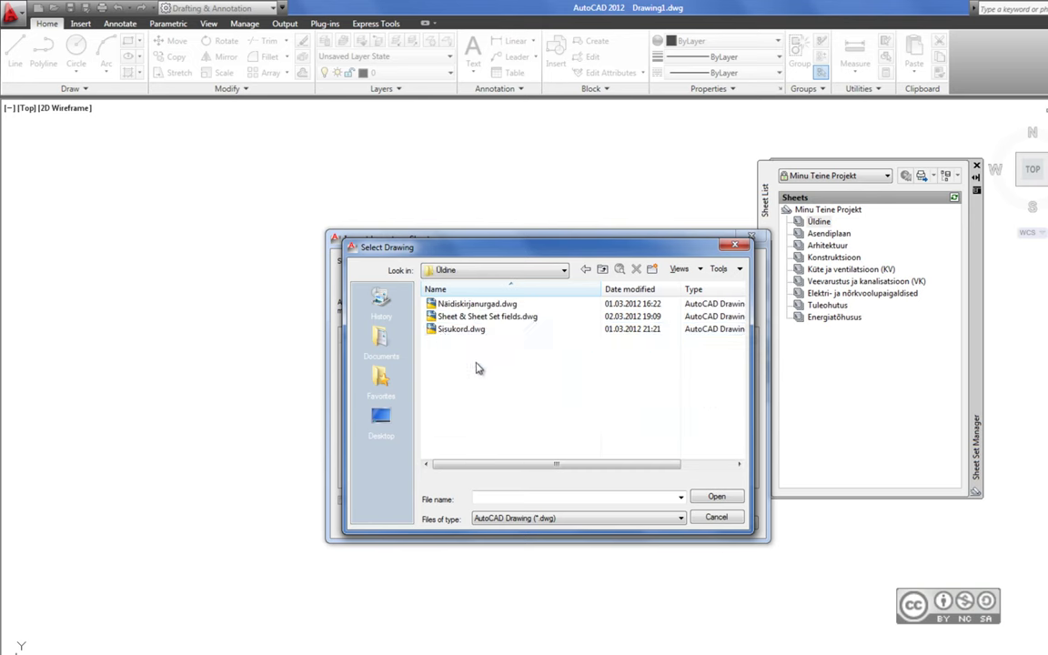
left_click(461, 328)
left_click(714, 497)
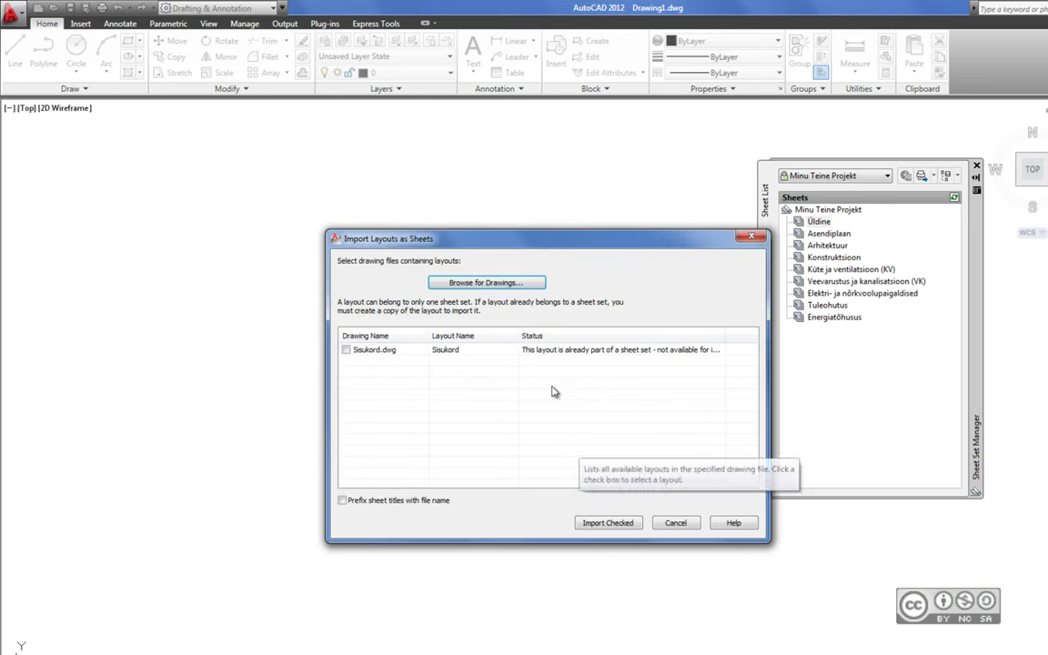
Widen the Status column to read the already-in-sheet-set warning, then cancel the import
left_click_drag(771, 379, 851, 378)
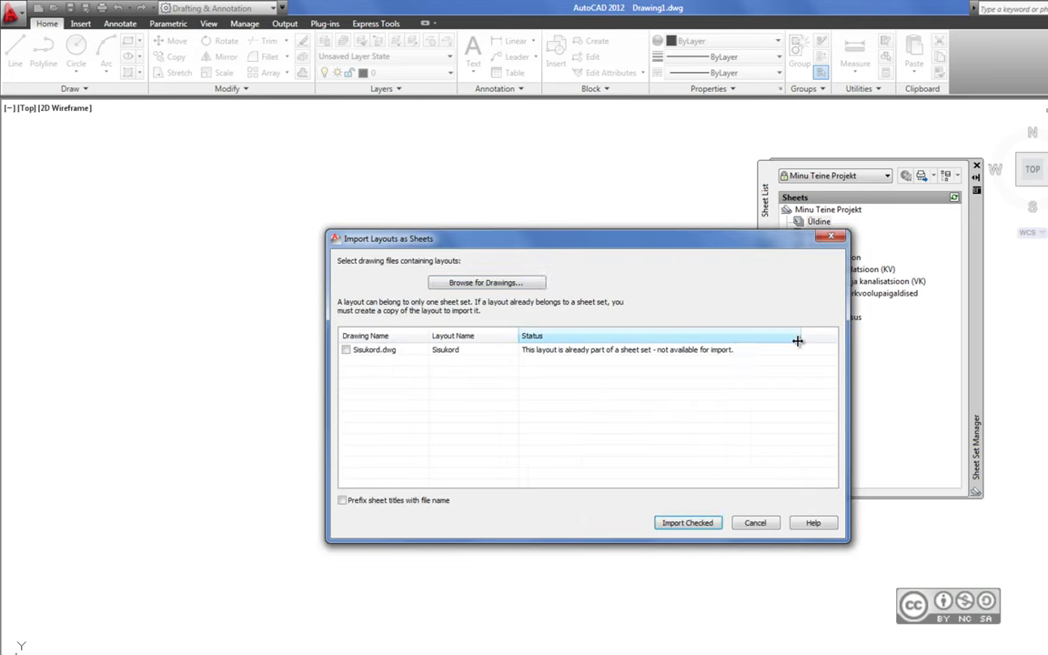
left_click_drag(723, 338, 800, 338)
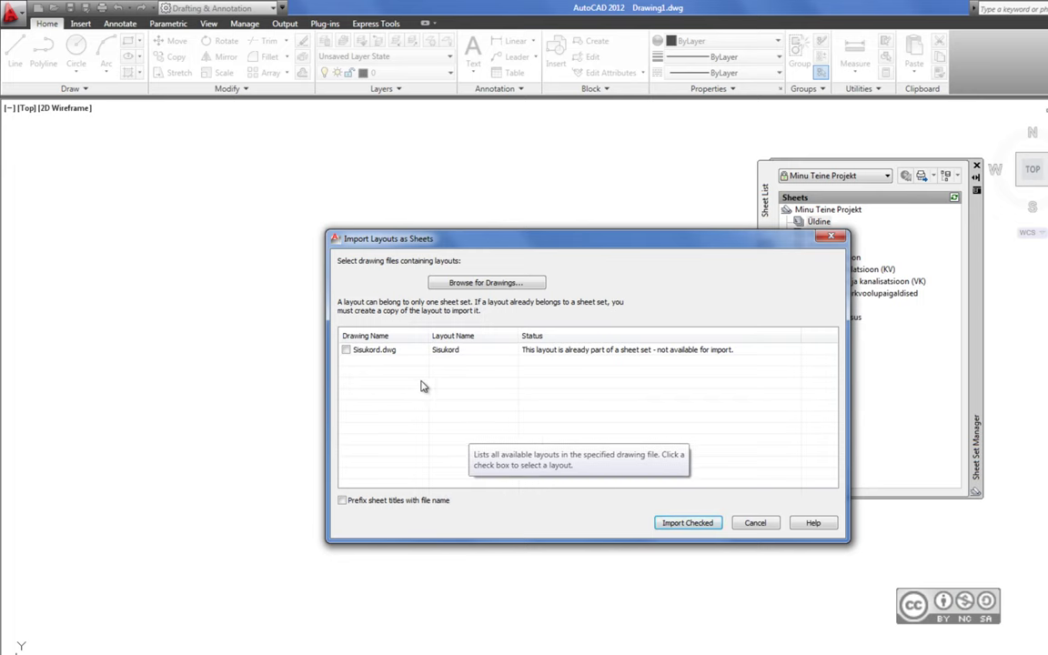
left_click(756, 528)
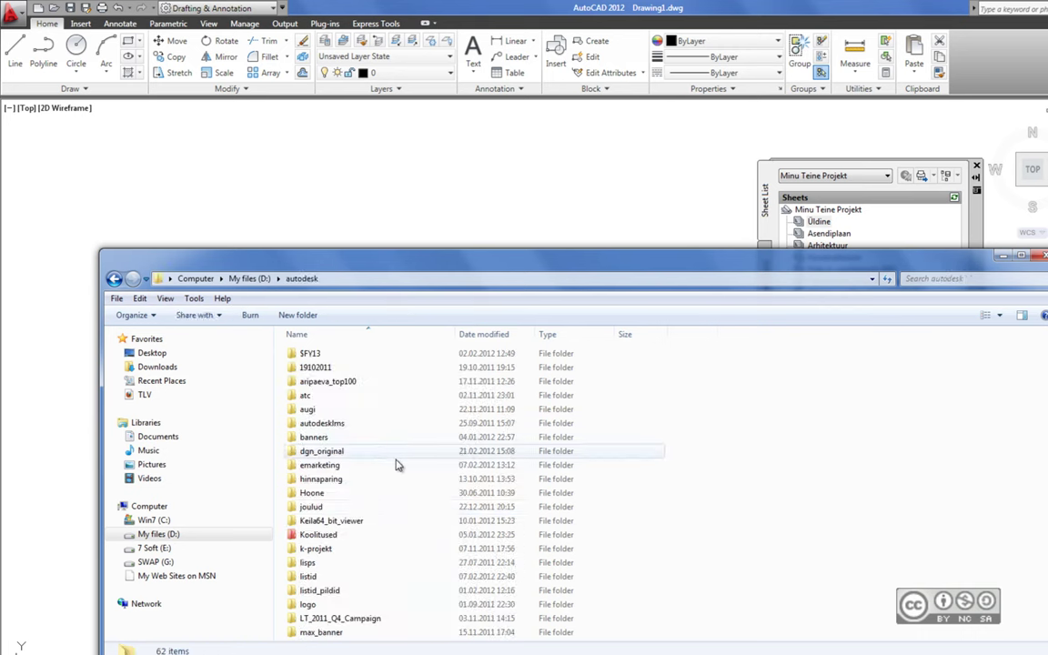
Copy Sisukord.dwg from the ProjektMall\Üldine course folder
double_click(309, 535)
double_click(364, 382)
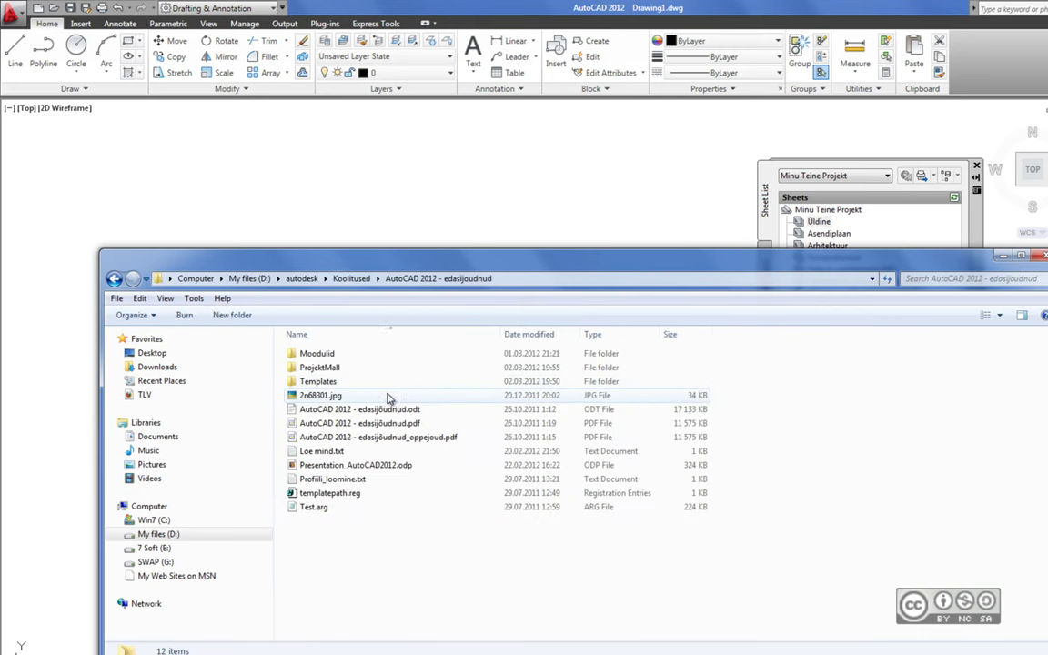
double_click(320, 366)
double_click(317, 353)
left_click(320, 394)
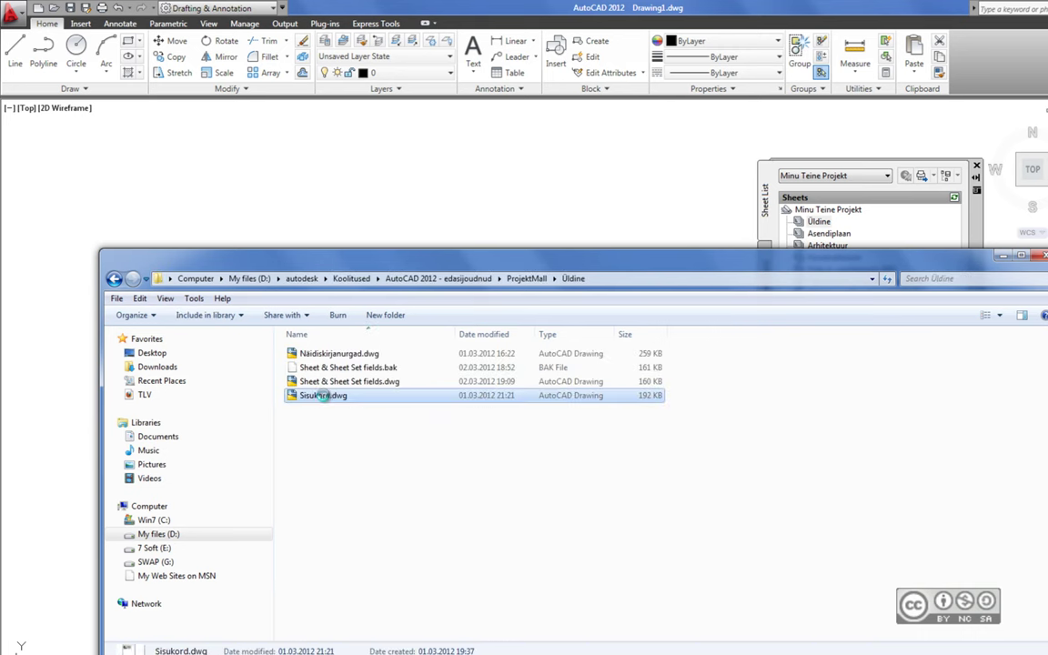
right_click(362, 395)
left_click(364, 619)
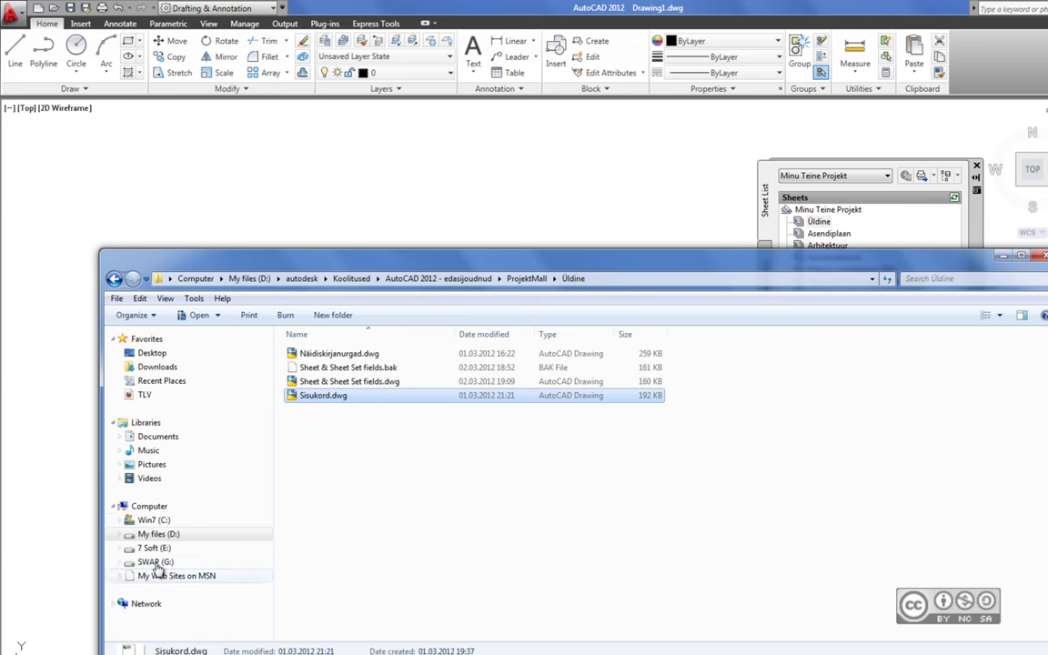
Place Sisukord.dwg in Desktop\Projekt 2012-03\Üldine and resize Explorer, returning to Projekt 2012-03
left_click(153, 353)
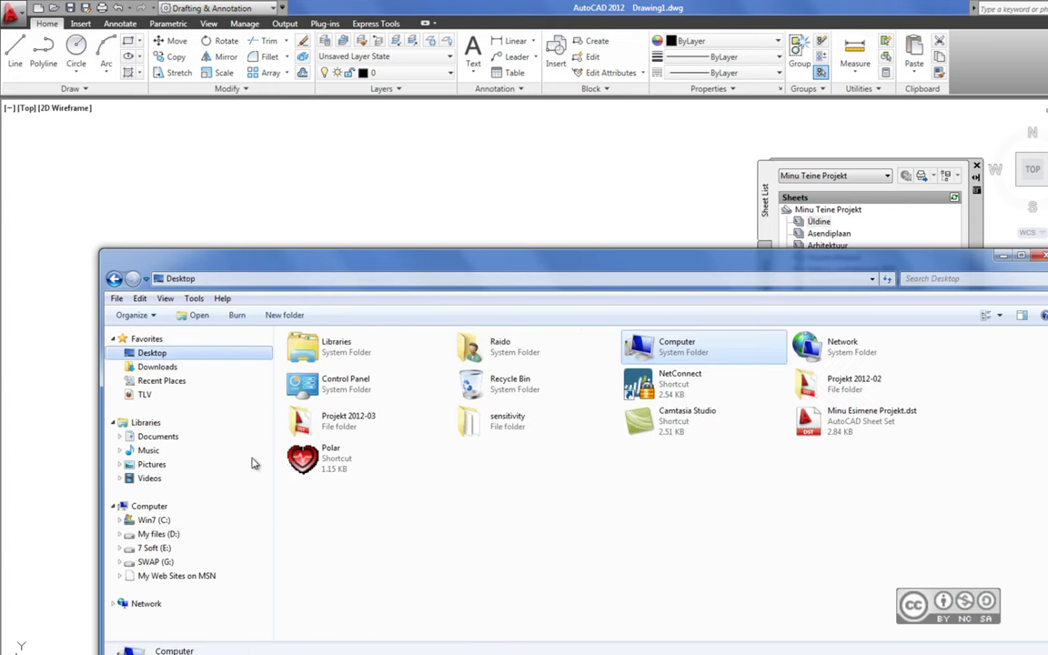
double_click(357, 421)
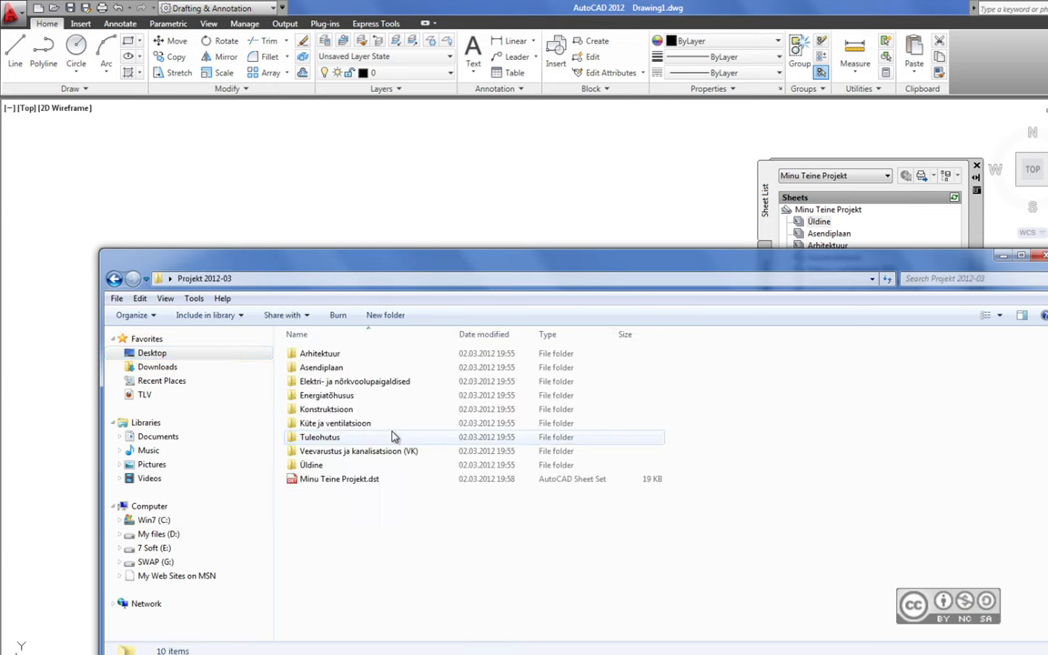
double_click(315, 467)
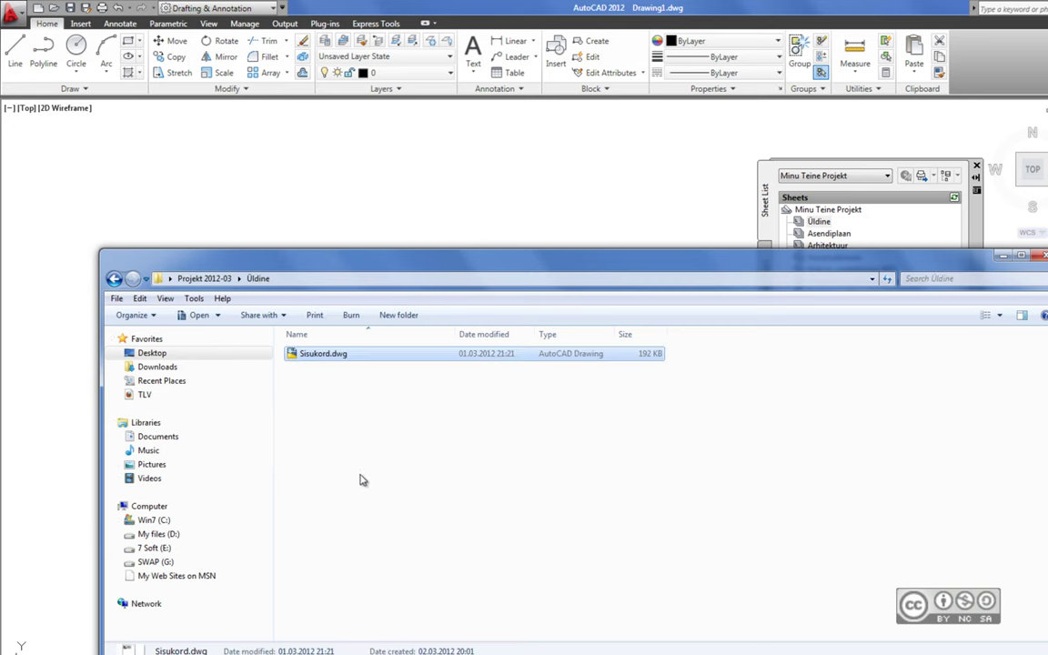
left_click(345, 382)
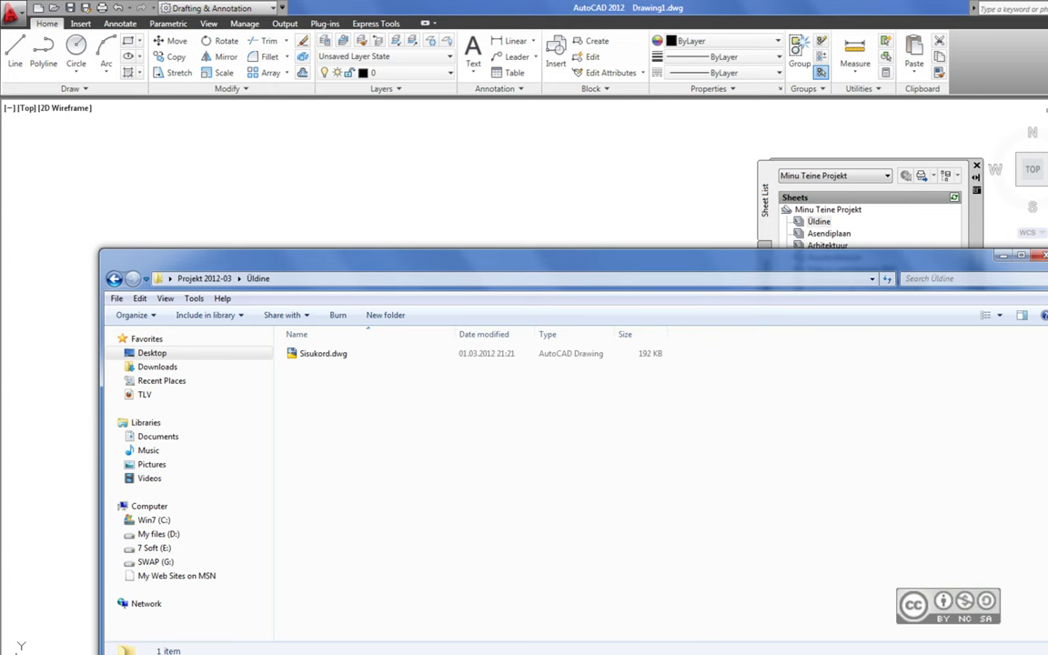
left_click_drag(1046, 410, 730, 409)
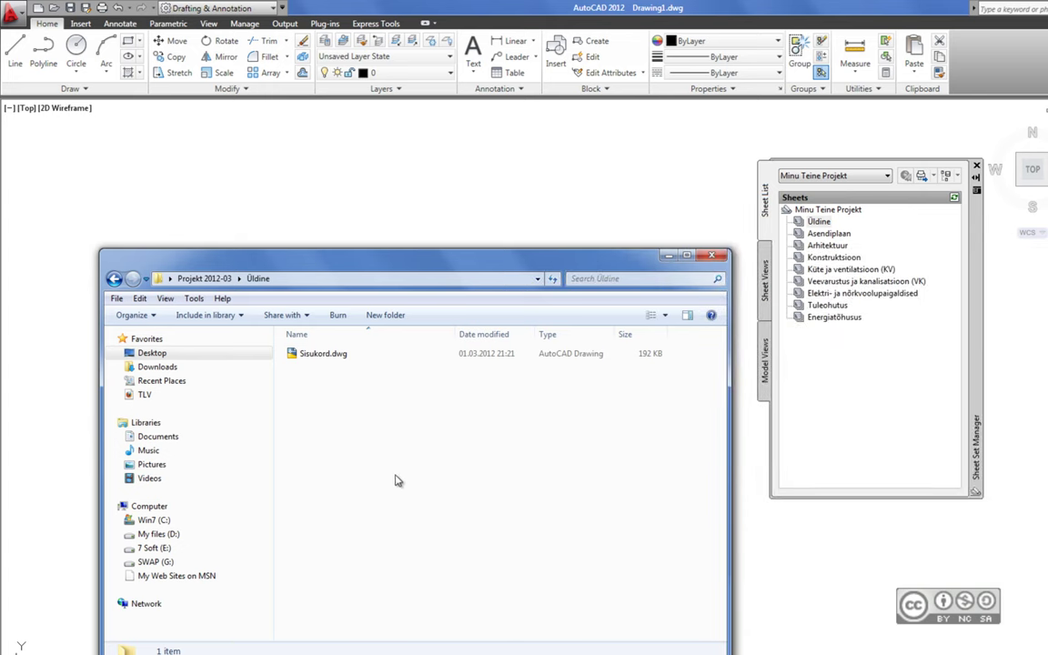
left_click_drag(488, 265, 468, 218)
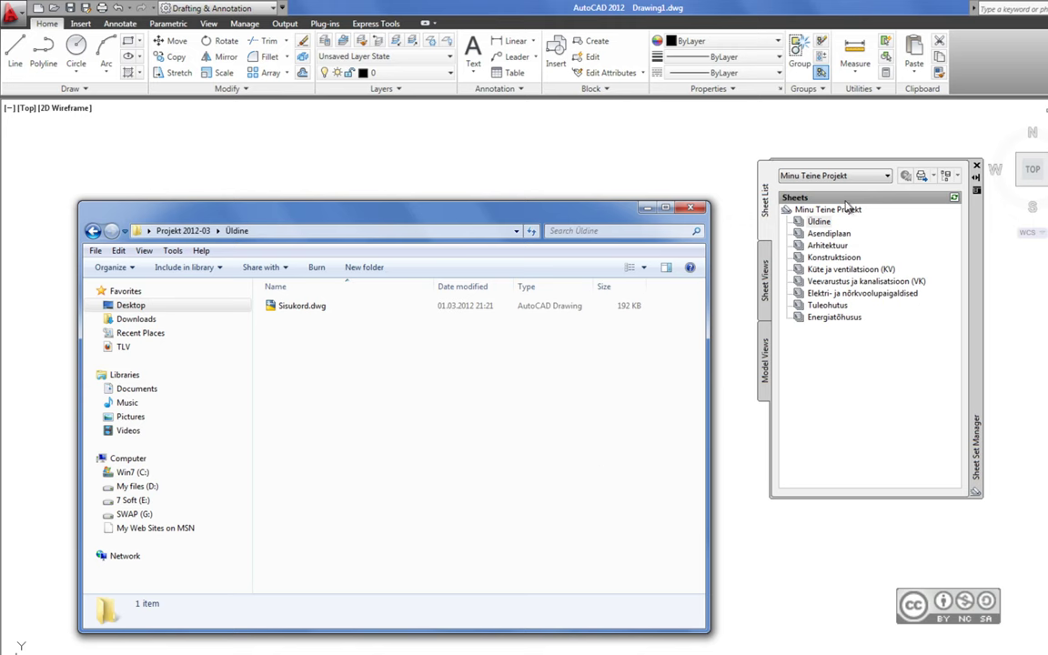
left_click(181, 230)
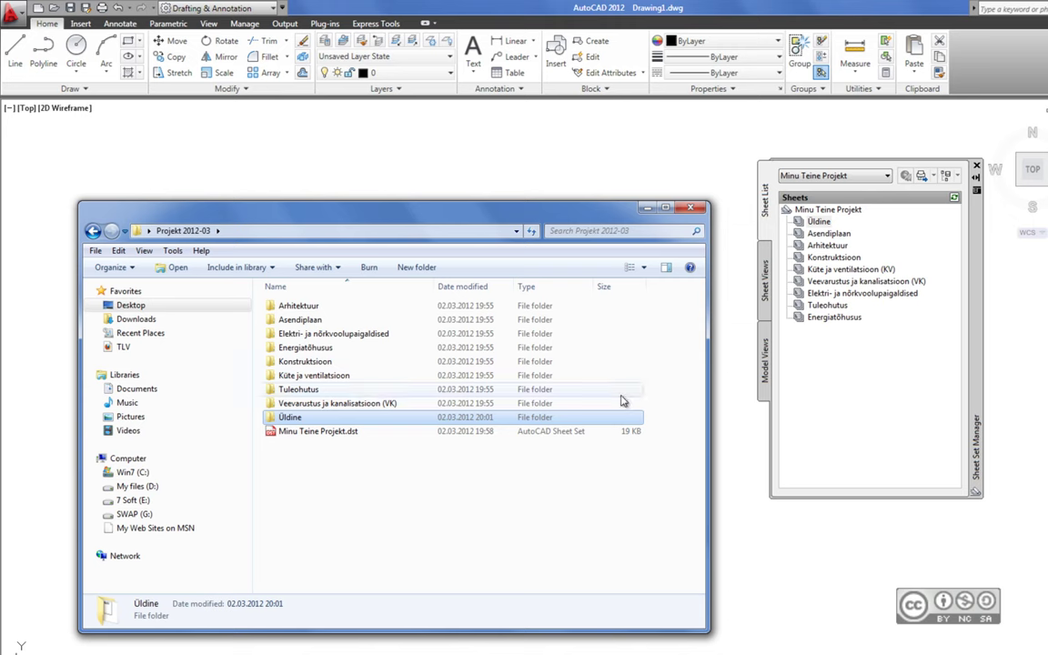
left_click_drag(557, 211, 548, 184)
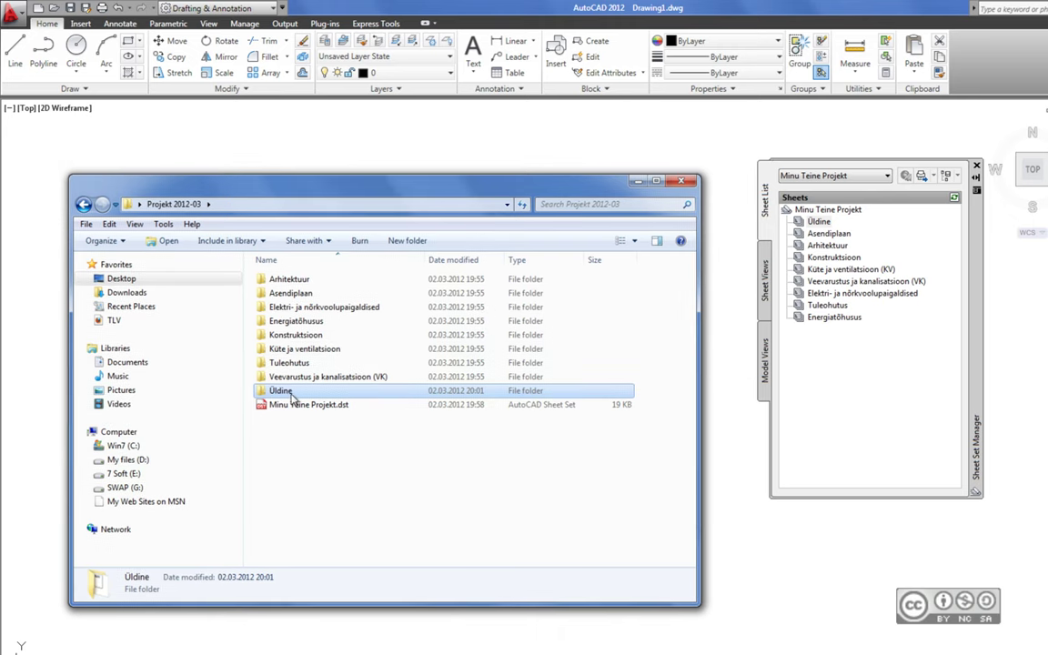
Start importing a layout as a sheet into the Üldine subset, browsing from the Desktop
left_click(636, 180)
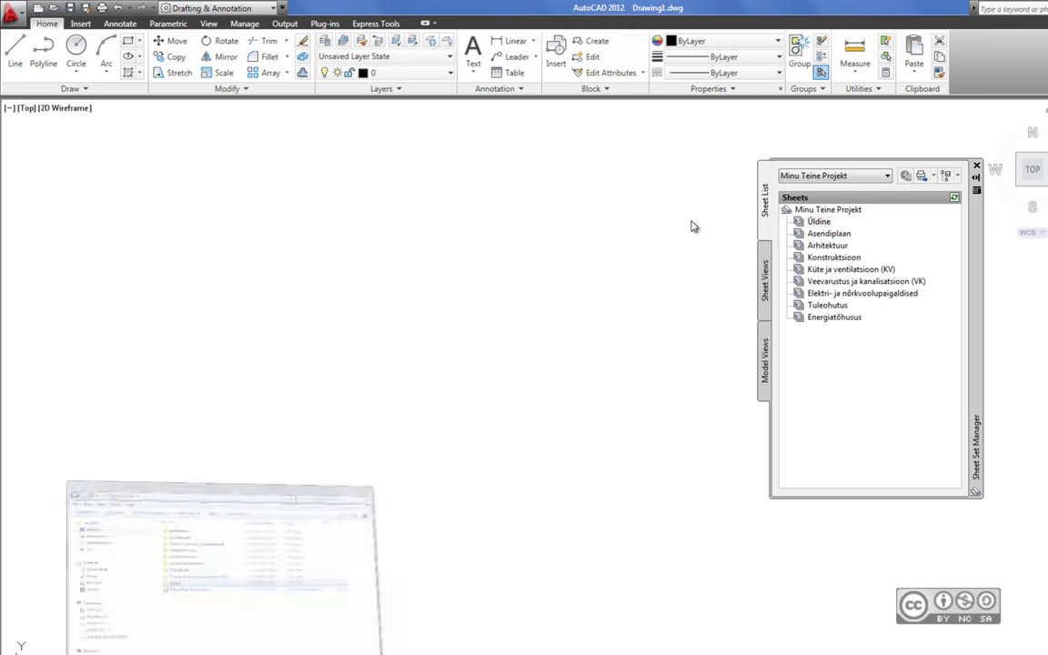
right_click(805, 223)
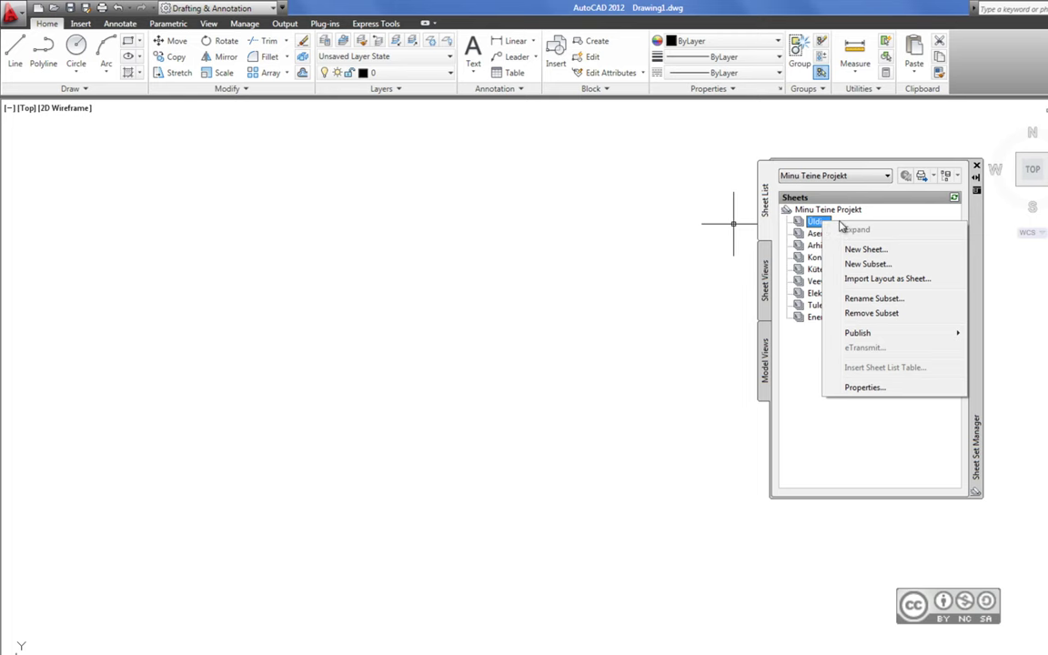
left_click(850, 279)
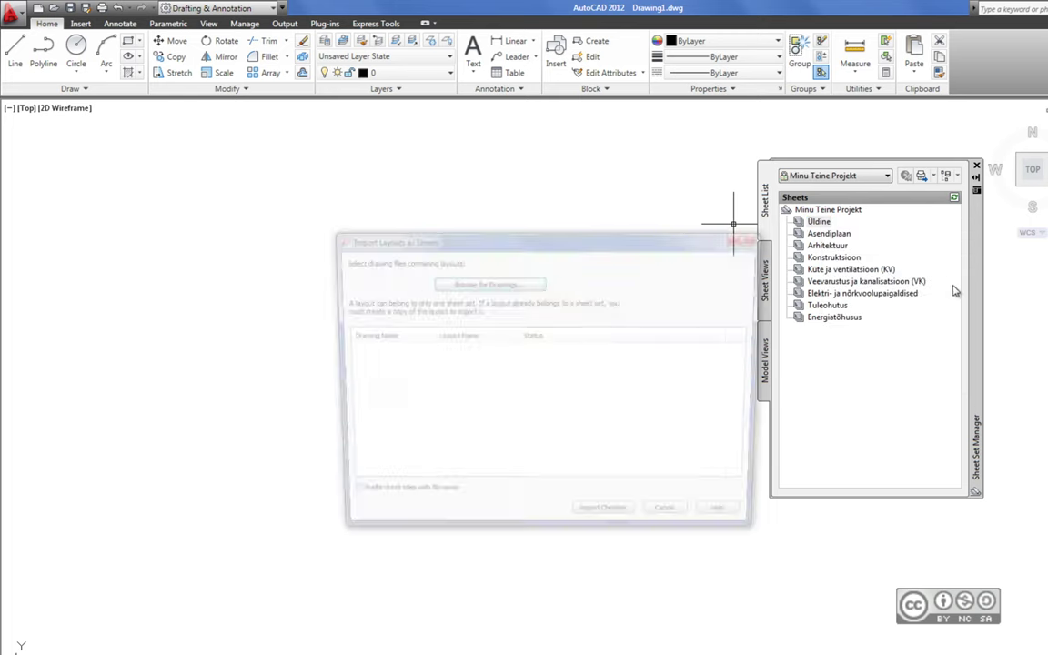
left_click(468, 280)
left_click(495, 270)
left_click(447, 283)
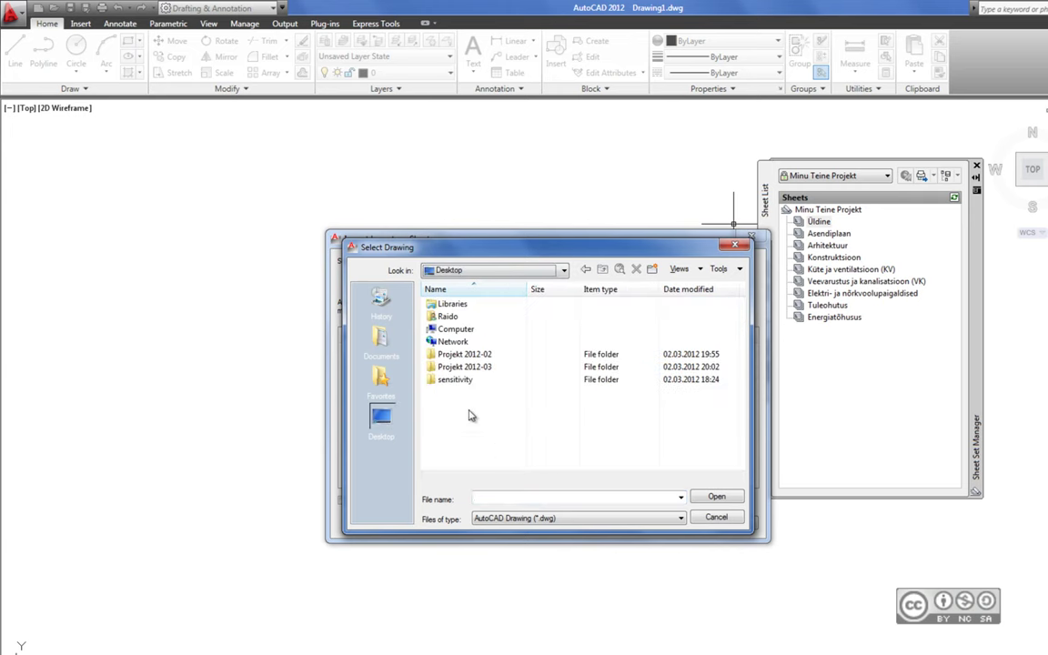
Pick Sisukord.dwg from Projekt 2012-03\Üldine and import its Sisukord layout as a sheet
double_click(458, 368)
double_click(461, 403)
left_click(462, 305)
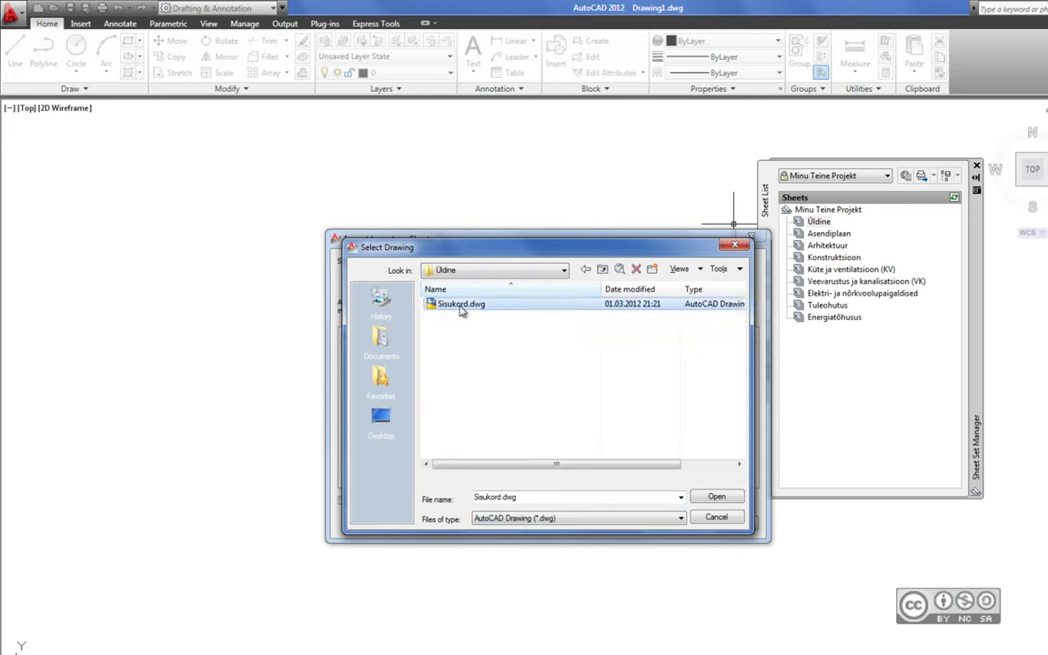
left_click(715, 498)
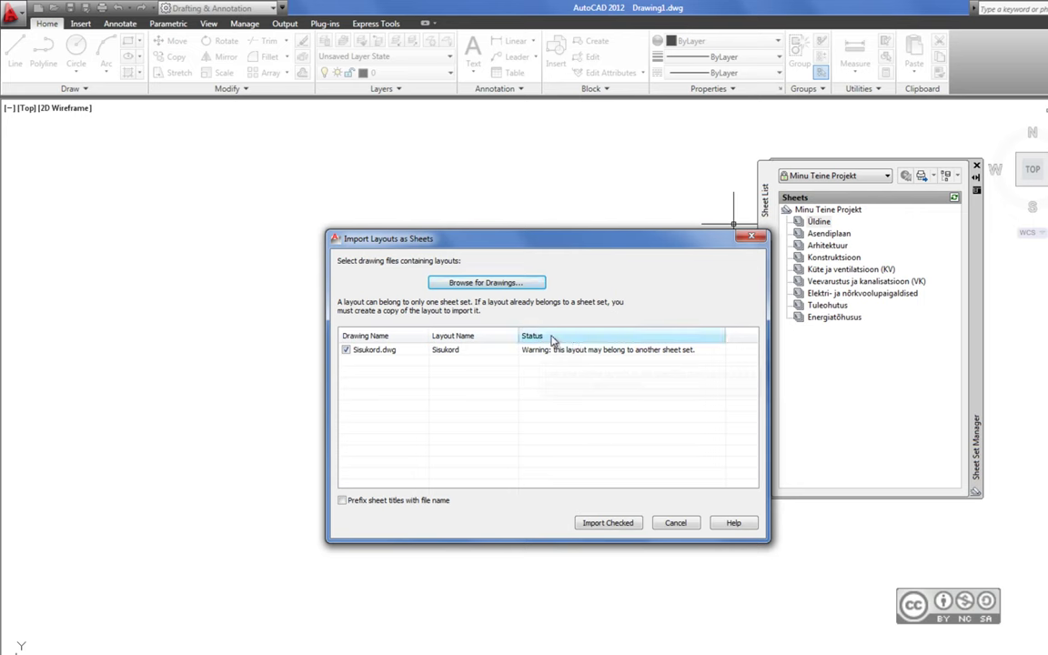
mouse_move(447, 505)
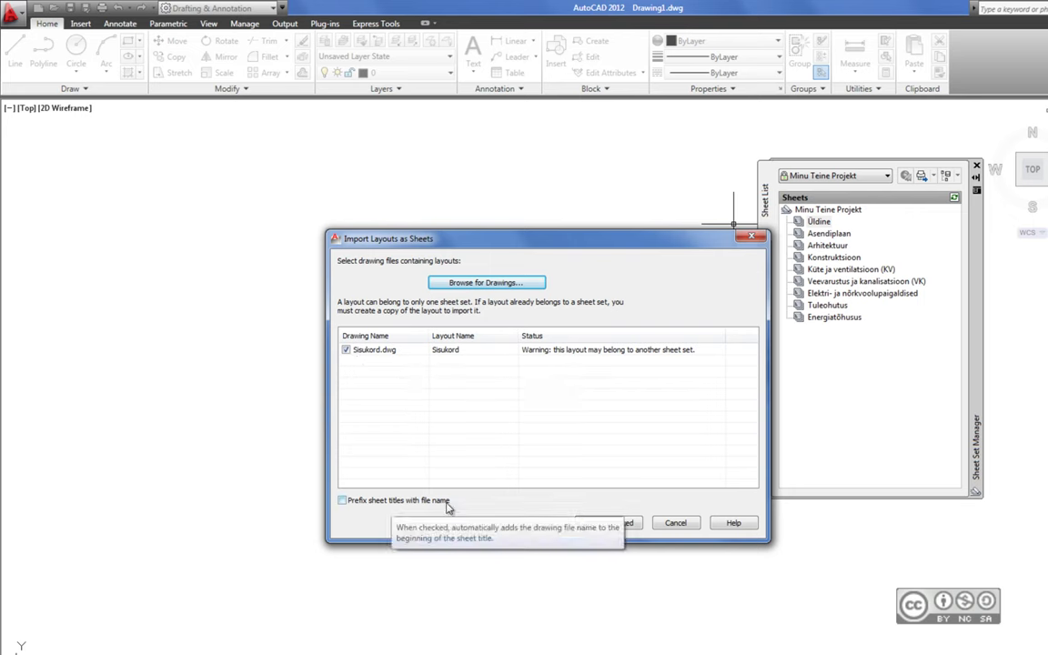
left_click(609, 523)
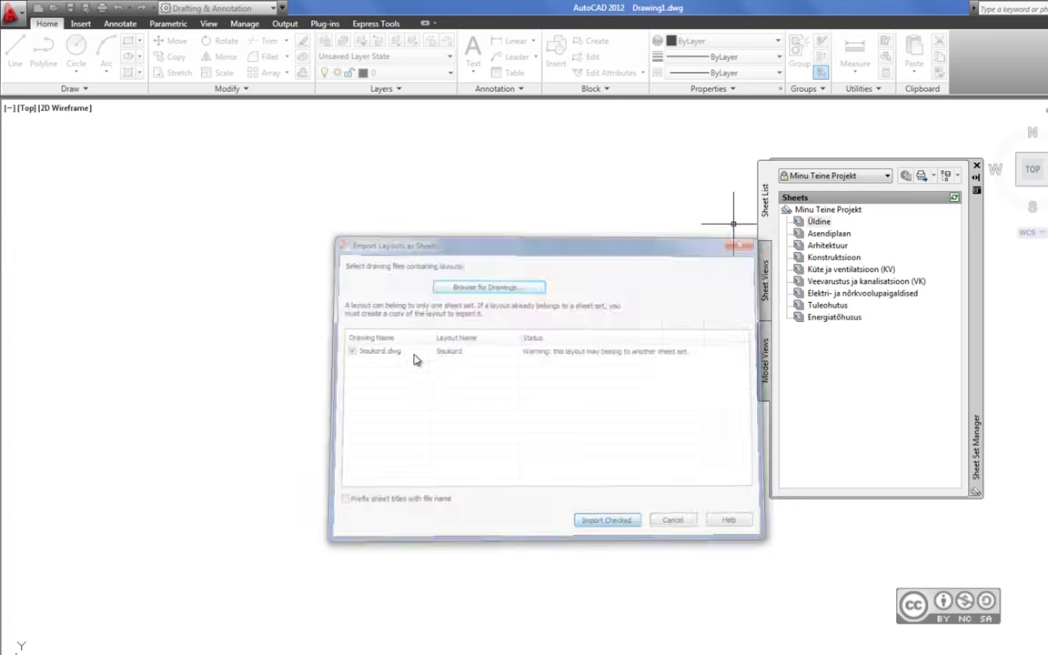
left_click(839, 236)
left_click(816, 223)
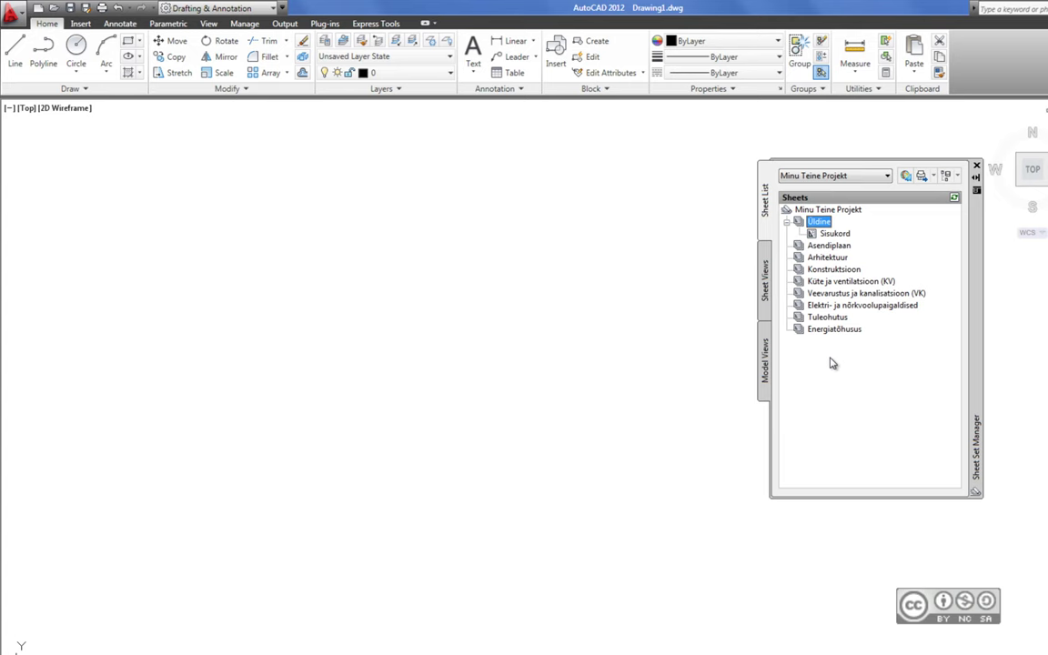
Open Sisukord.dwg and update its sheet list table, leaving only the title and Leht/Pealkiri/Kuupäev/Kontrollis headings
left_click(837, 235)
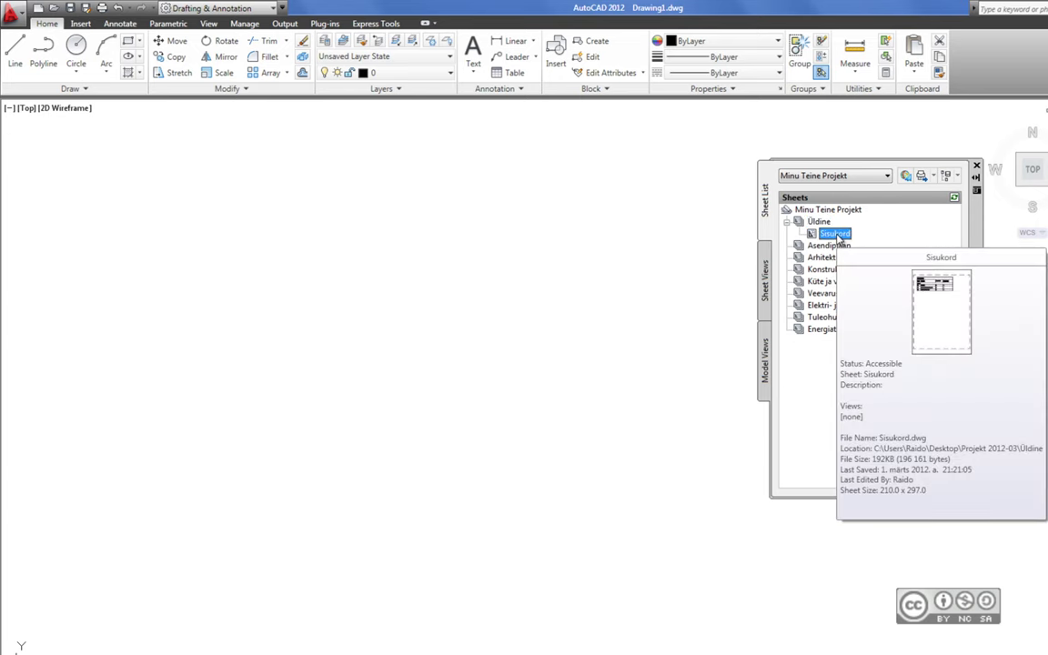
double_click(837, 235)
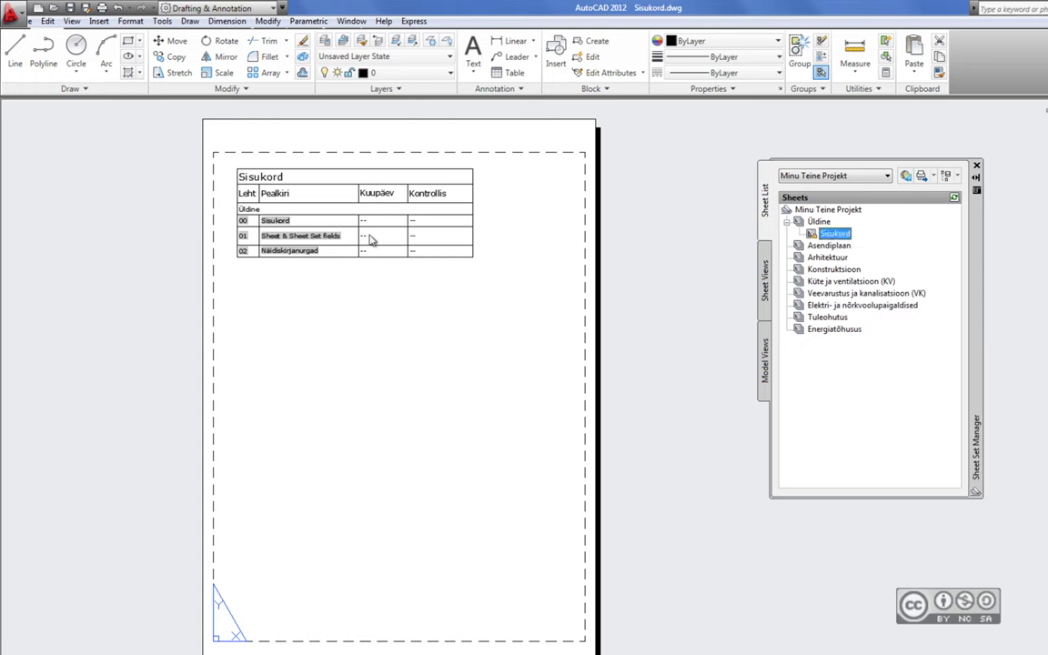
middle_click_drag(341, 278, 371, 344)
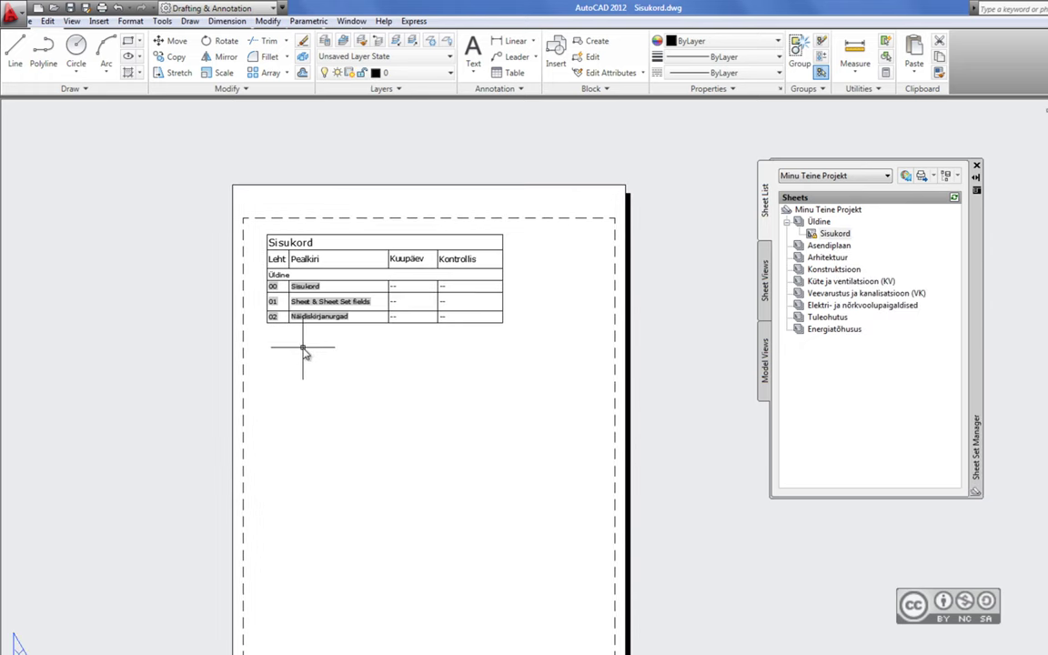
left_click(375, 273)
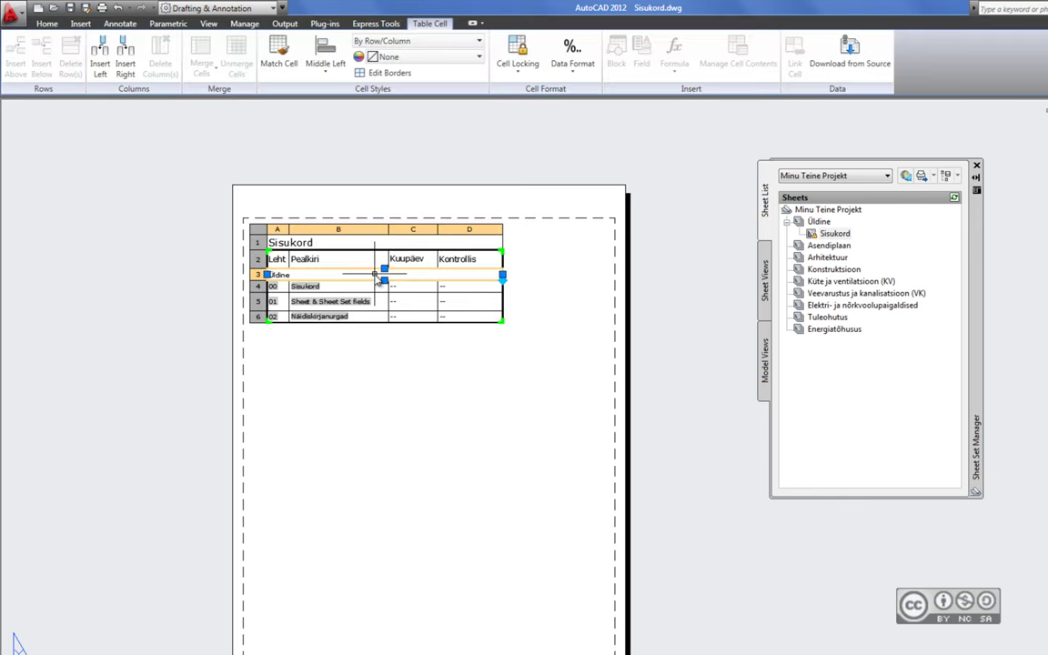
right_click(375, 274)
left_click(546, 406)
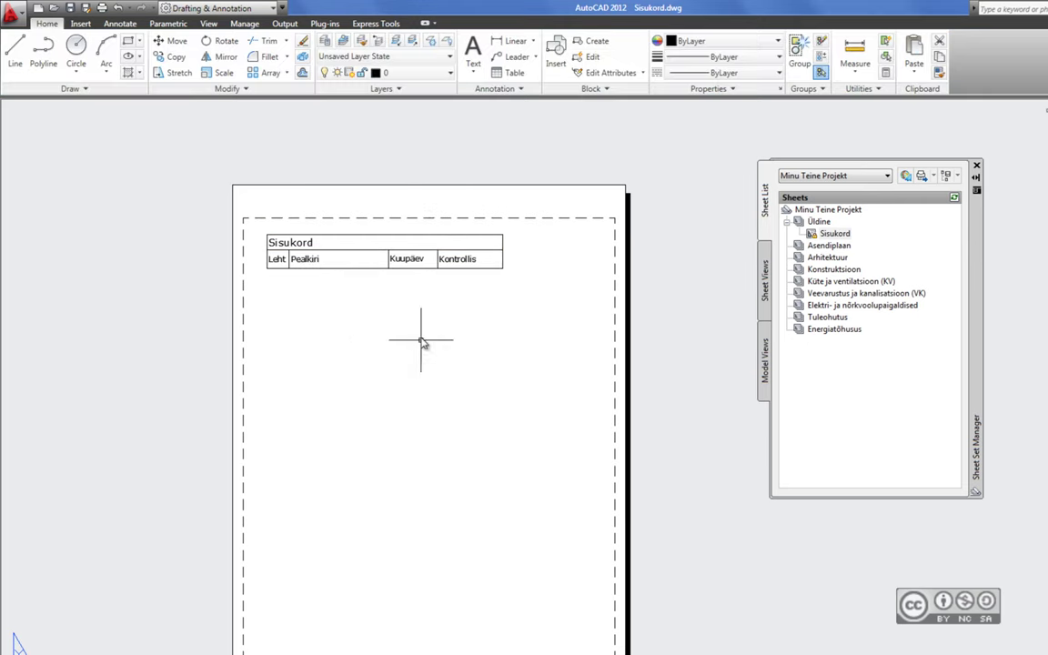
left_click(347, 260)
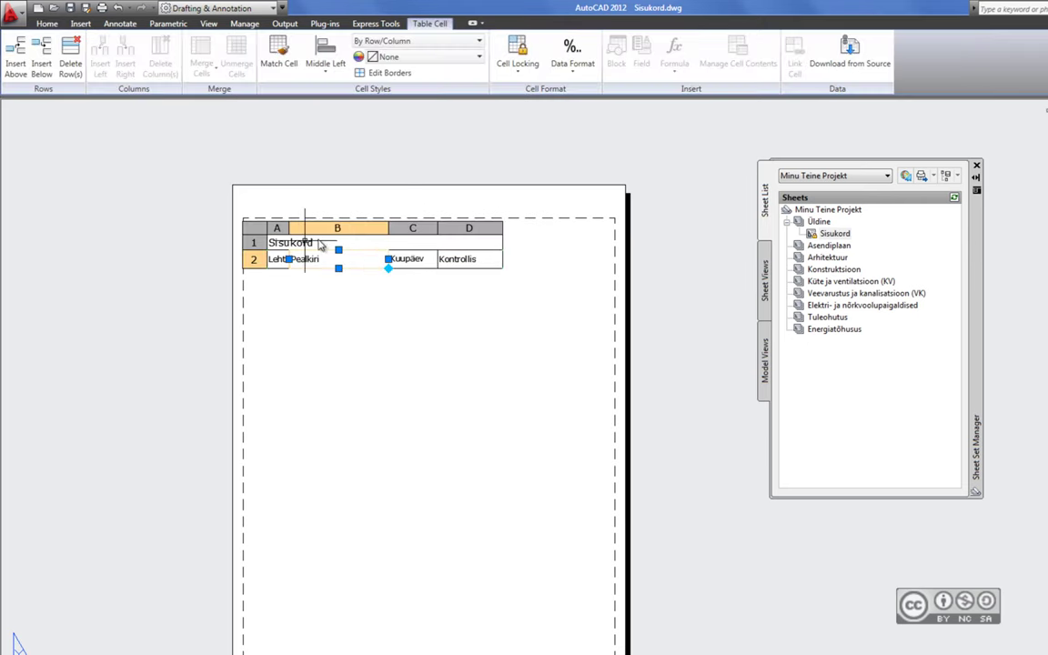
In the table settings, include the whole Minu Teine Projekt set, including the Asendiplaan and Energiatõhusus subsets
right_click(350, 262)
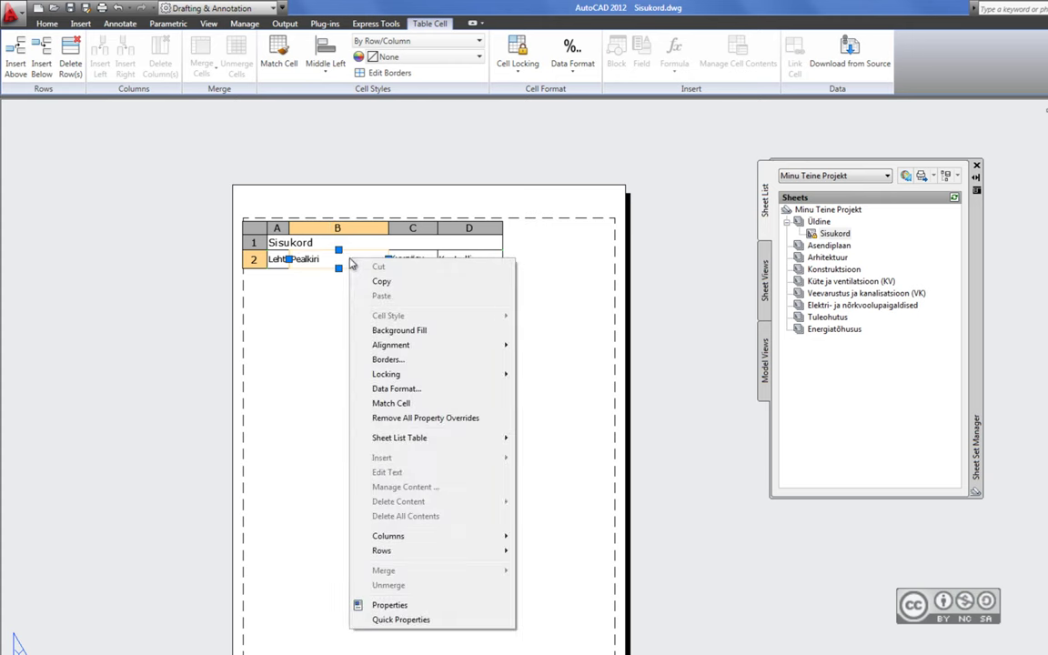
mouse_move(400, 437)
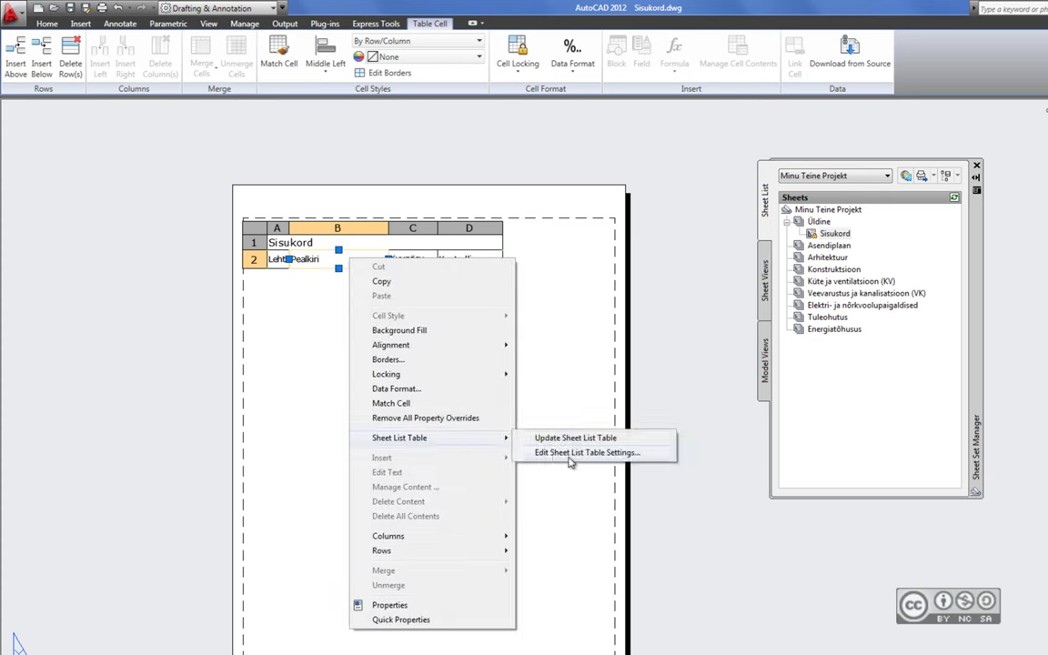
left_click(558, 453)
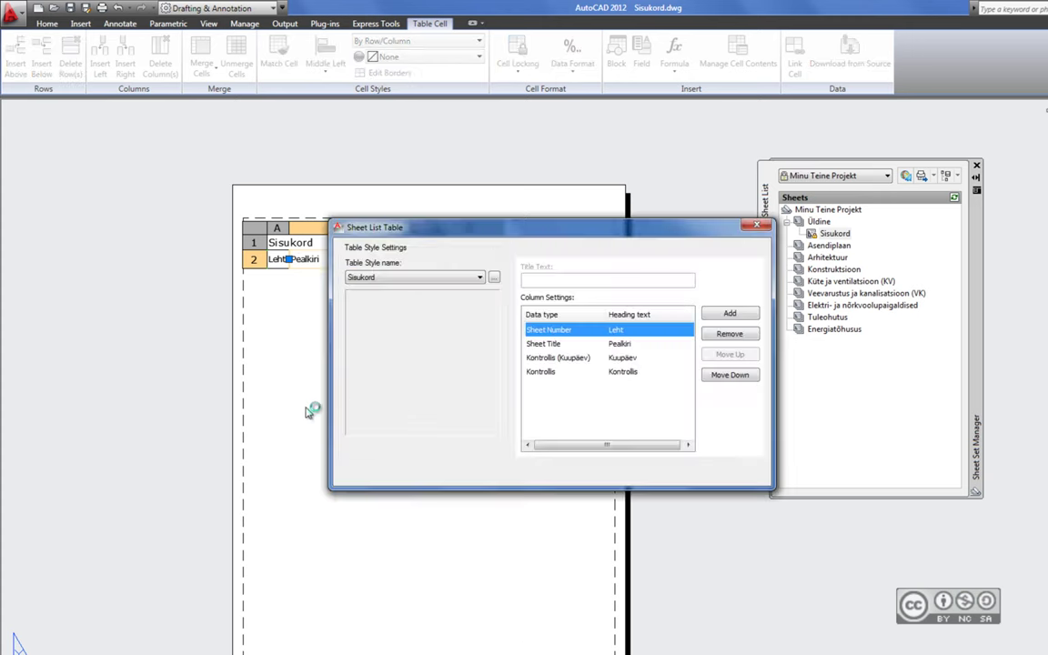
left_click(596, 252)
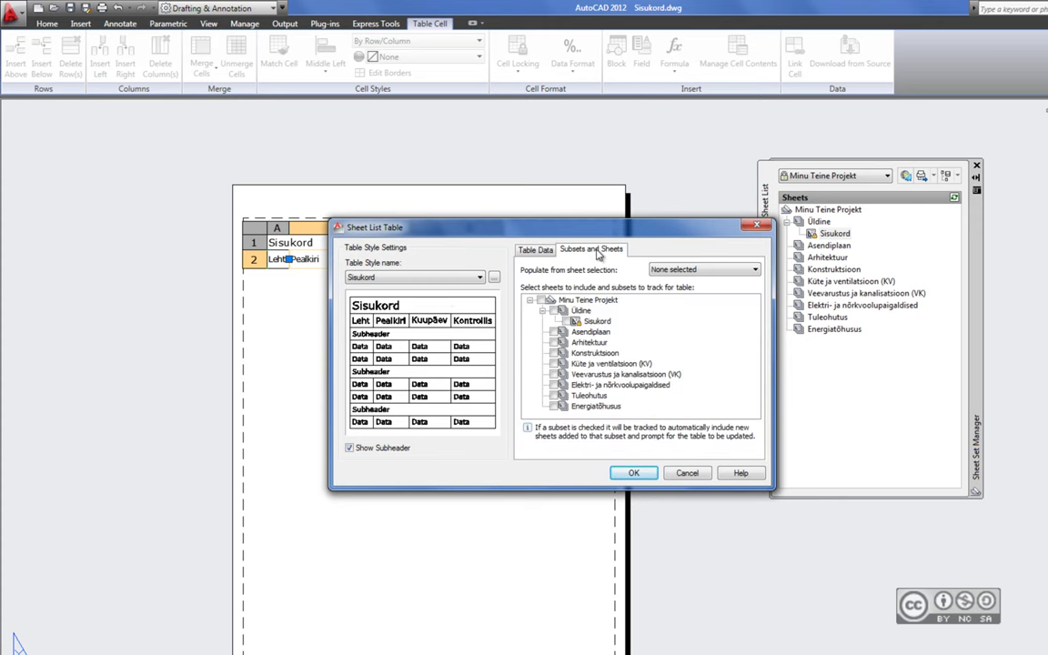
left_click(541, 300)
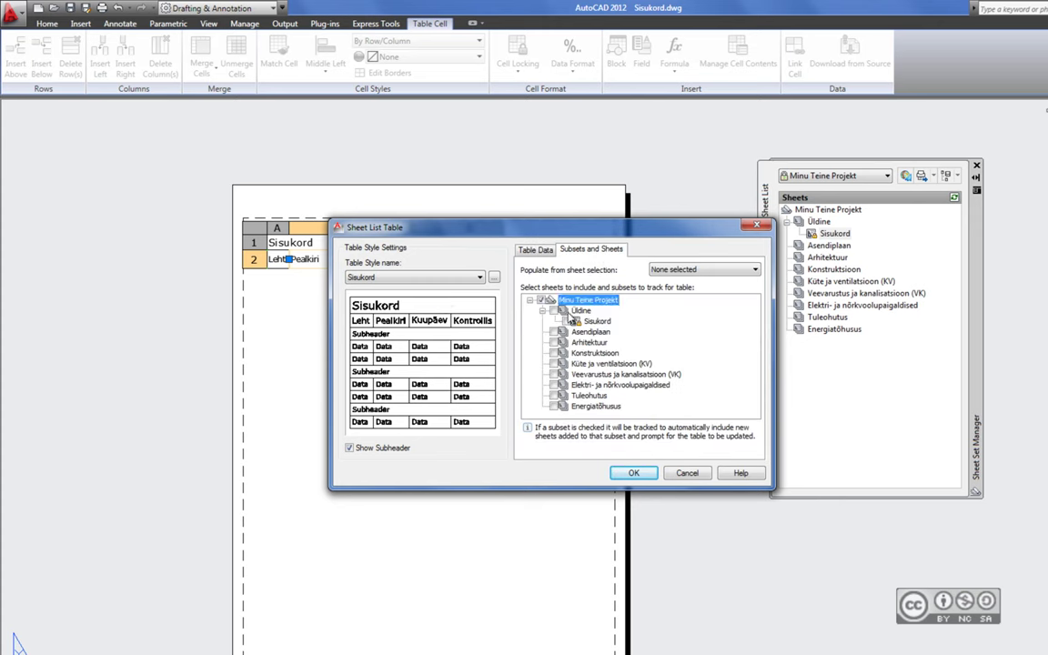
left_click(555, 332)
left_click(556, 406)
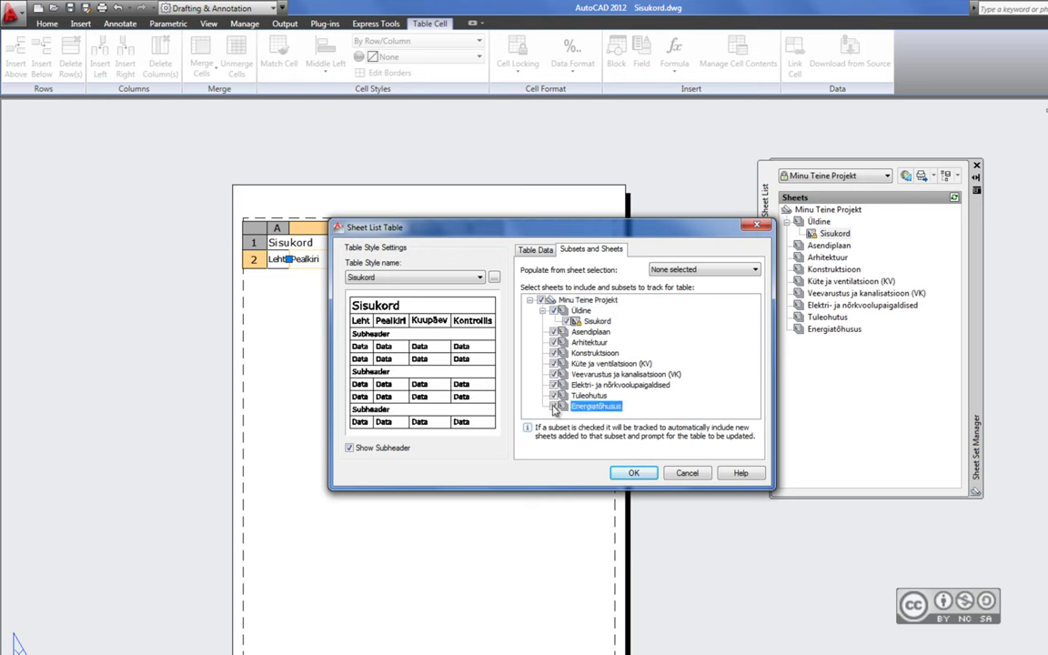
left_click_drag(490, 231, 430, 314)
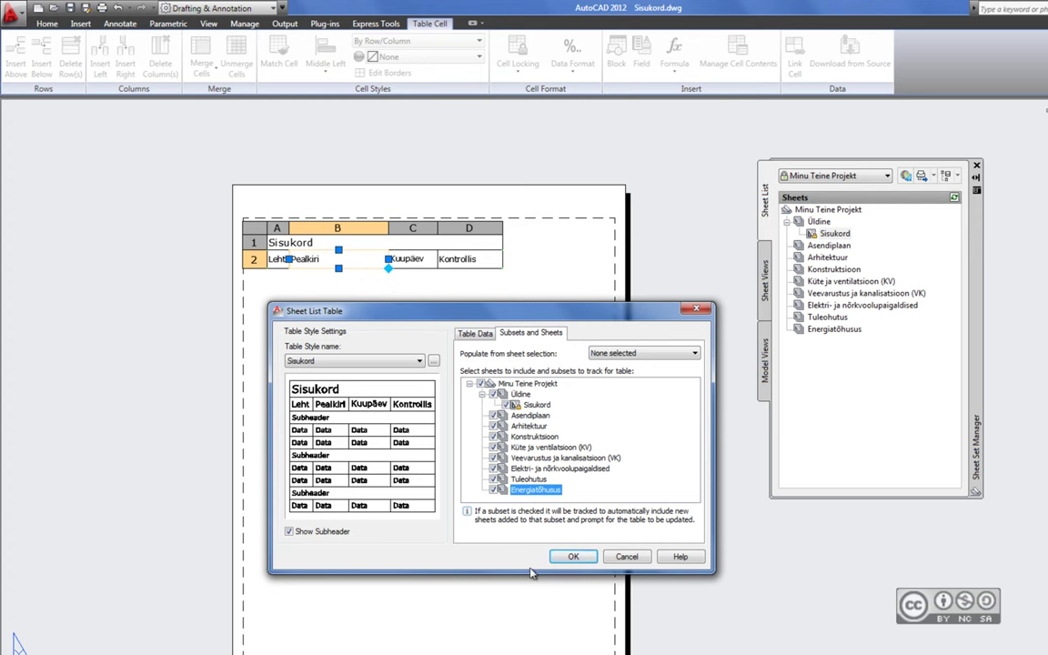
left_click(573, 556)
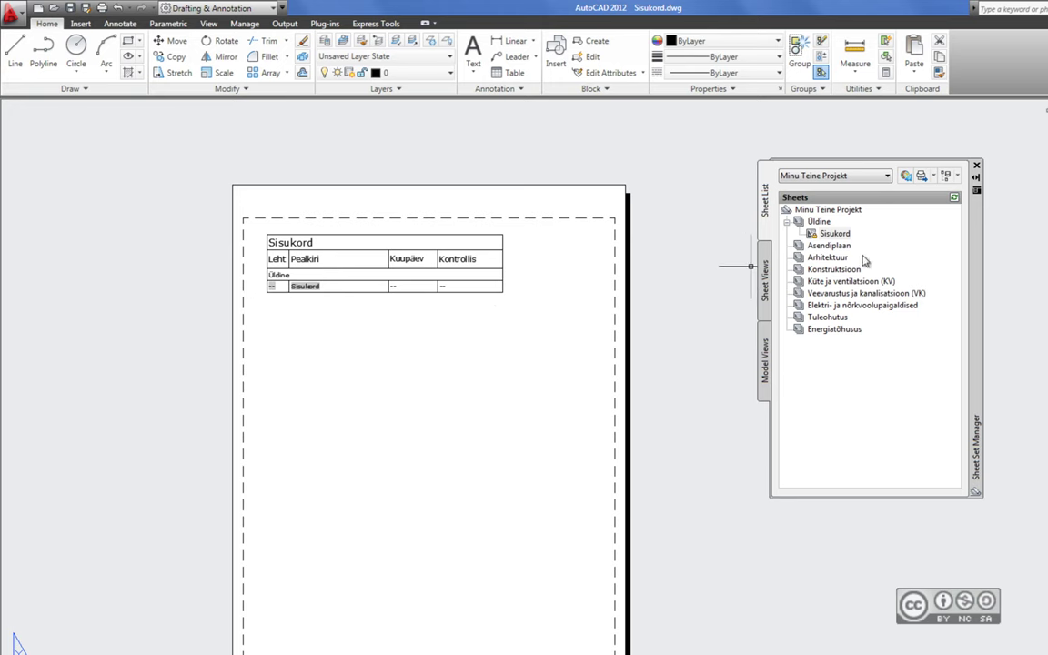
Enter 00 as the Sisukord sheet's number in its sheet properties
right_click(837, 235)
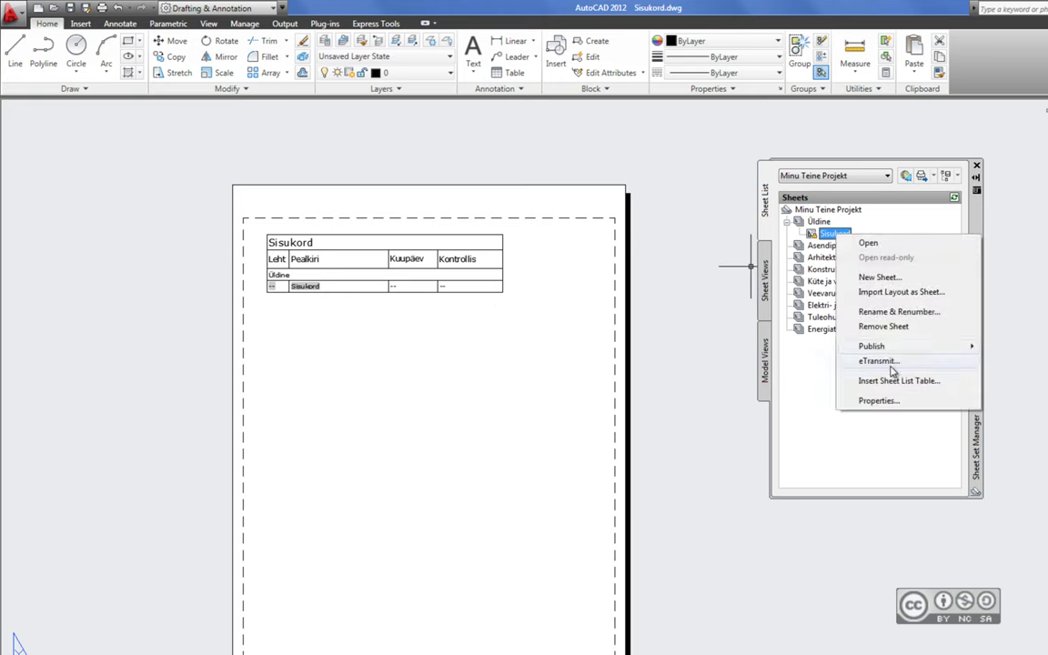
left_click(878, 400)
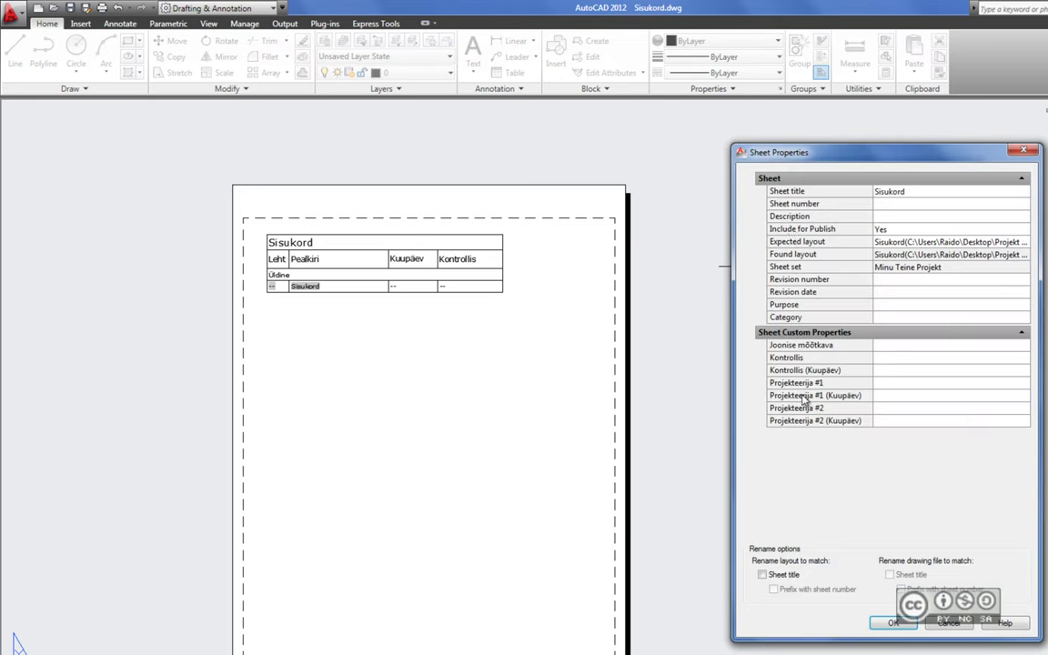
left_click(894, 205)
type("00")
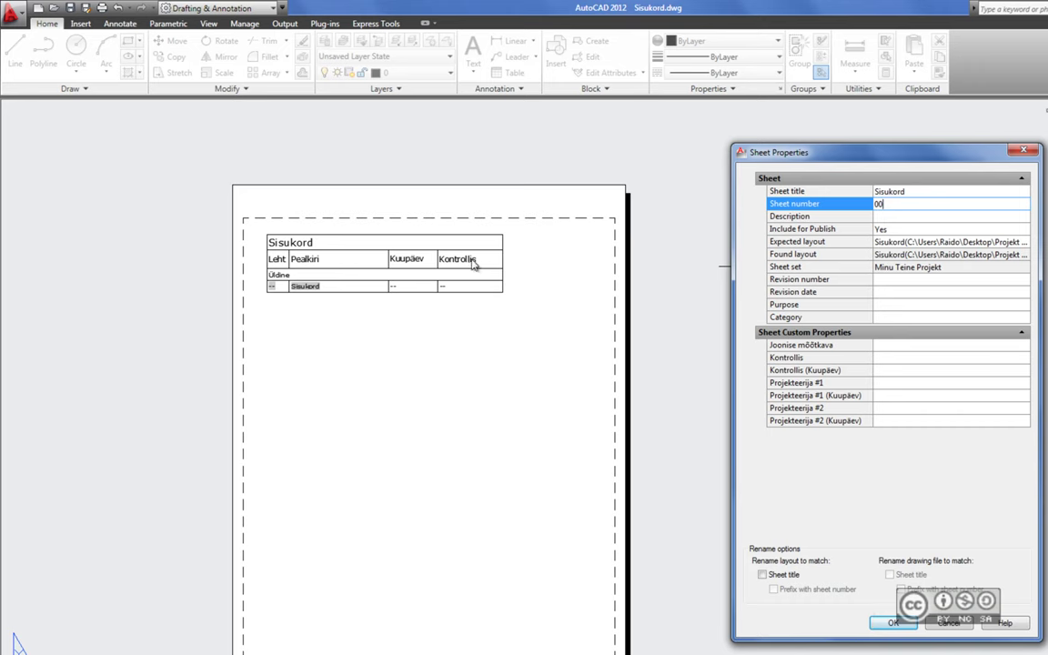
key("Return")
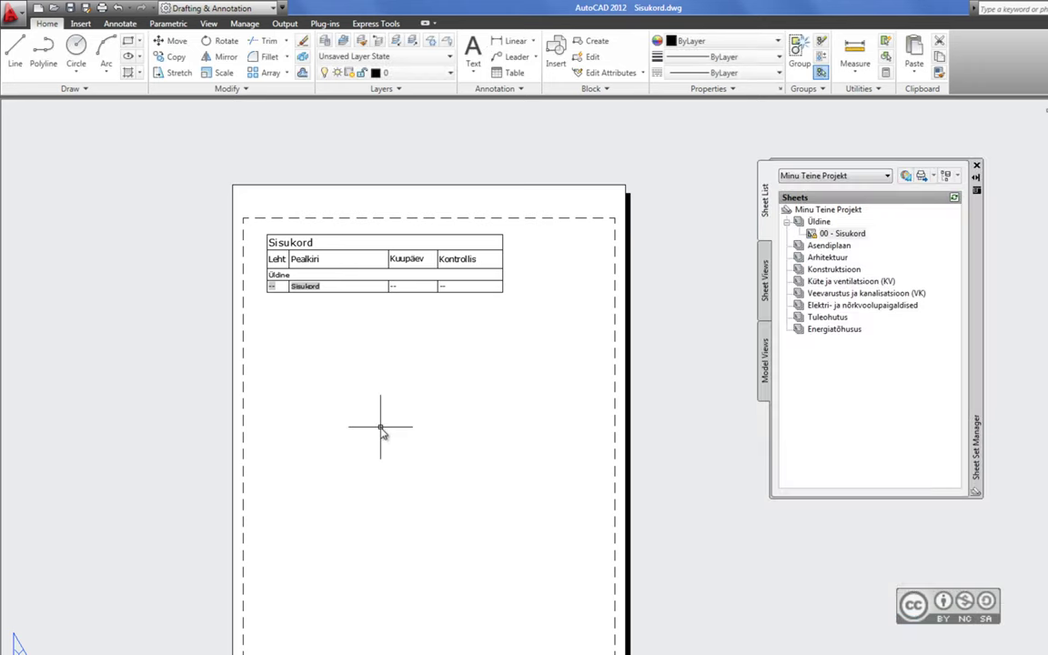
middle_click_drag(382, 432, 392, 365)
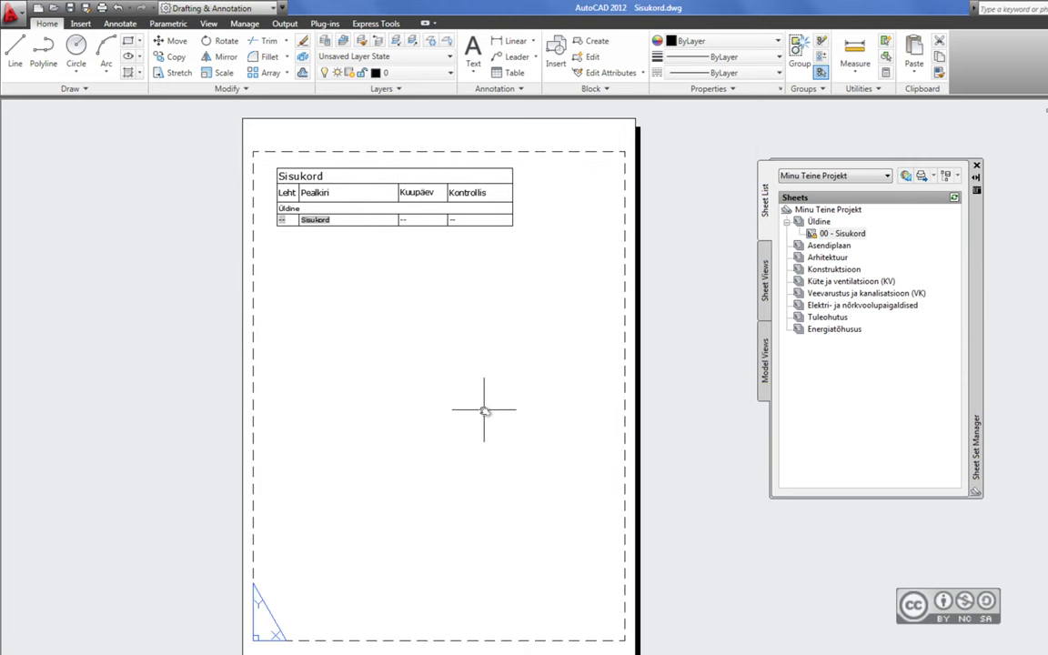
Start a new KV subset sheet based on the A2 - Landscape layout of LayoutLight.dwt
right_click(816, 284)
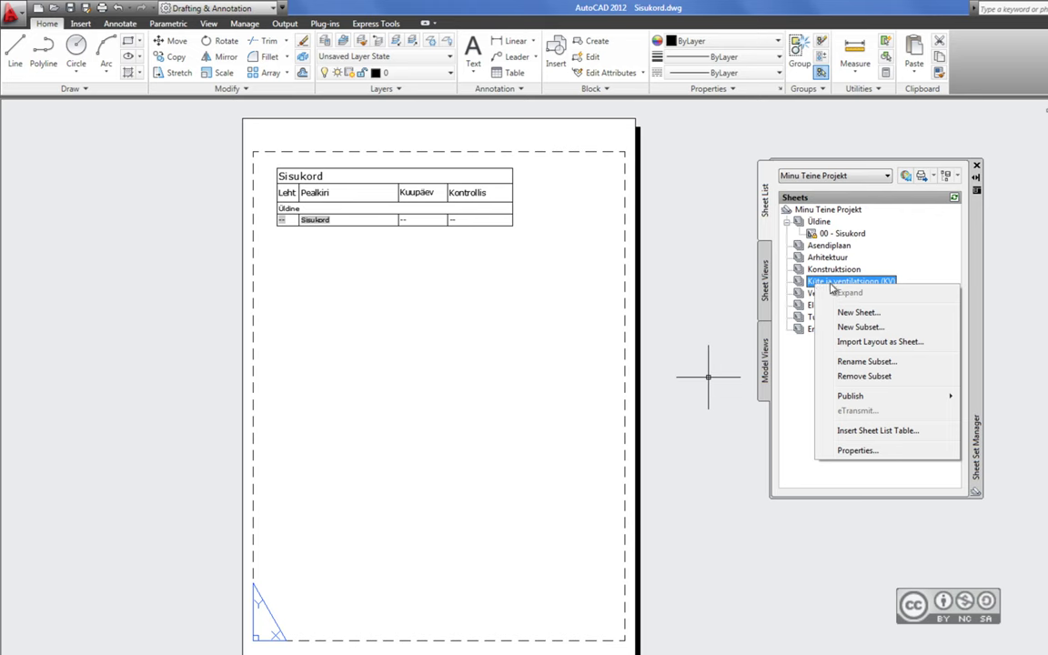
left_click(879, 313)
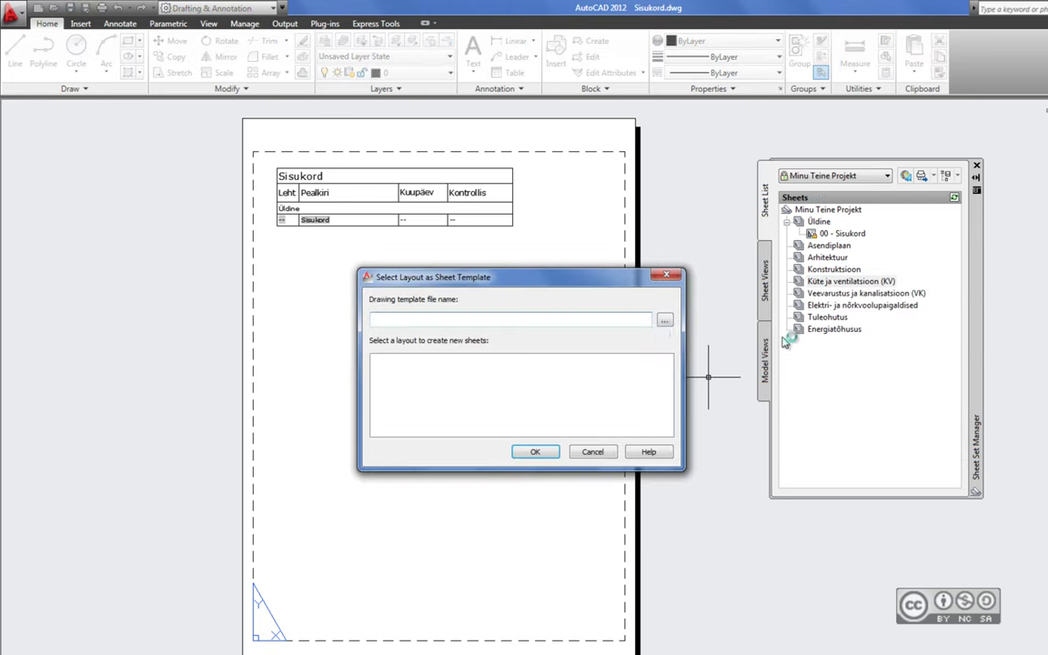
left_click(666, 318)
left_click(538, 254)
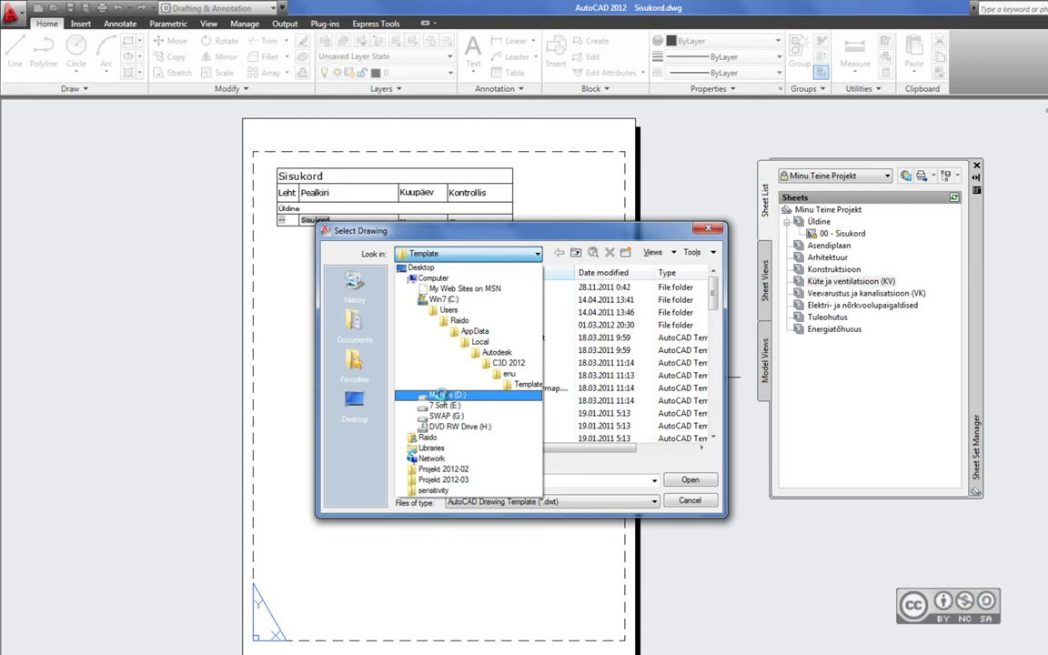
left_click(439, 395)
left_click(430, 301)
key("Return")
left_click(410, 384)
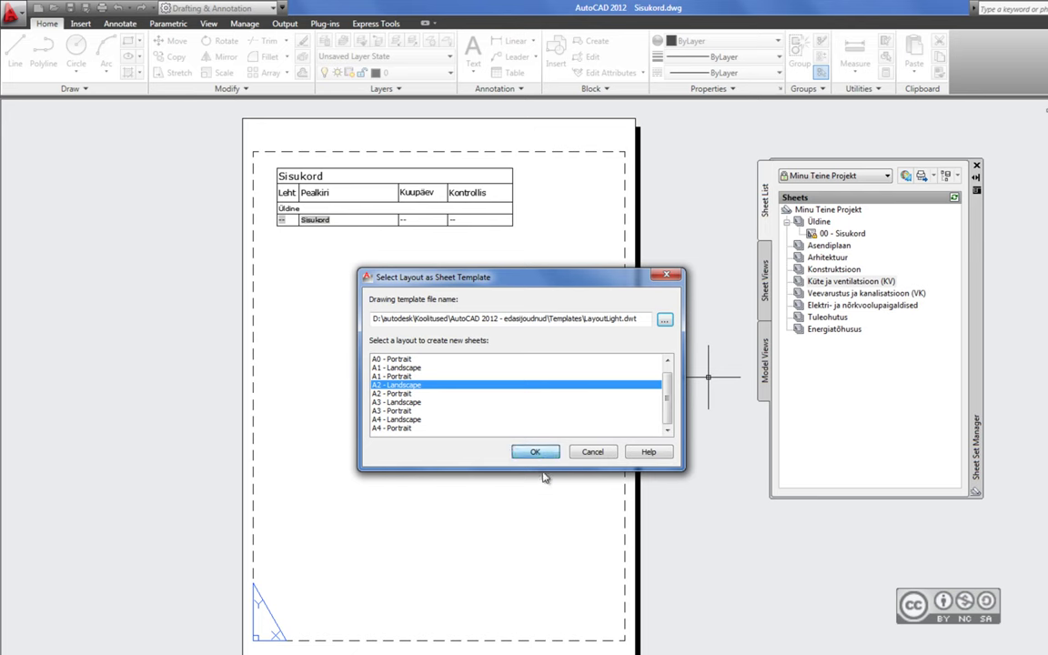
left_click(540, 452)
Title the new sheet 'Esimese korruse KV plaan', create it and open it
left_click(629, 356)
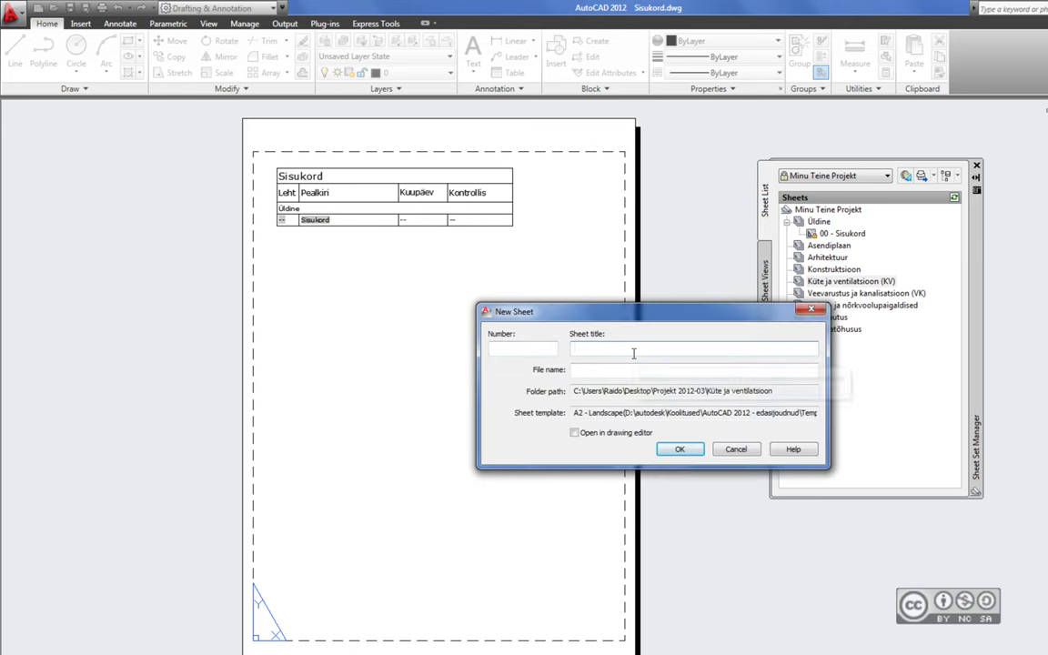
type("Esimese korruse")
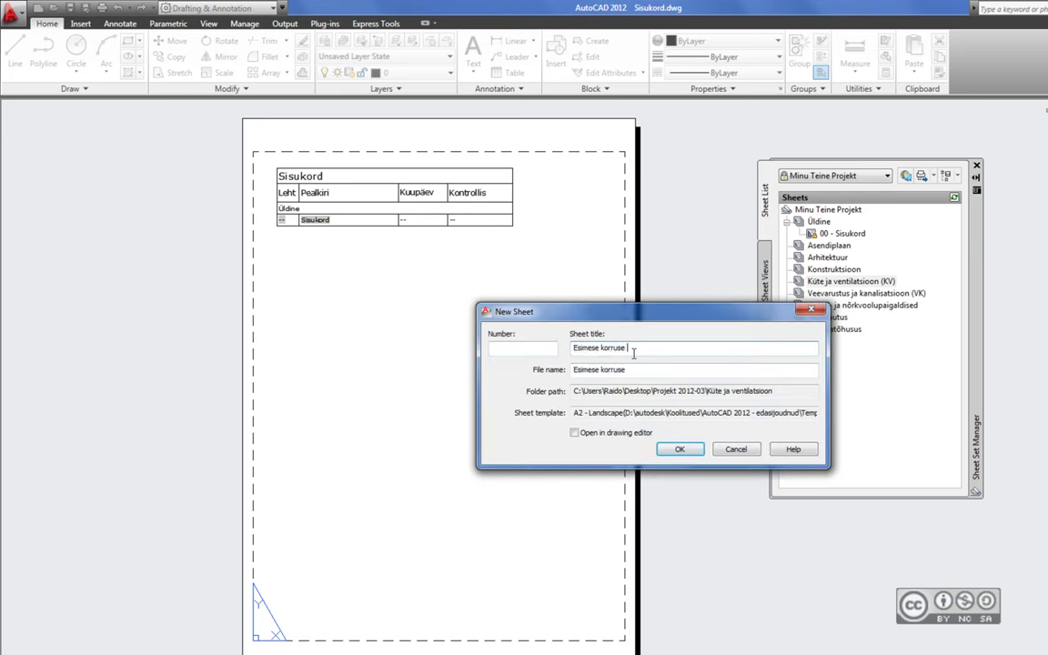
type("n")
left_click(679, 449)
double_click(867, 293)
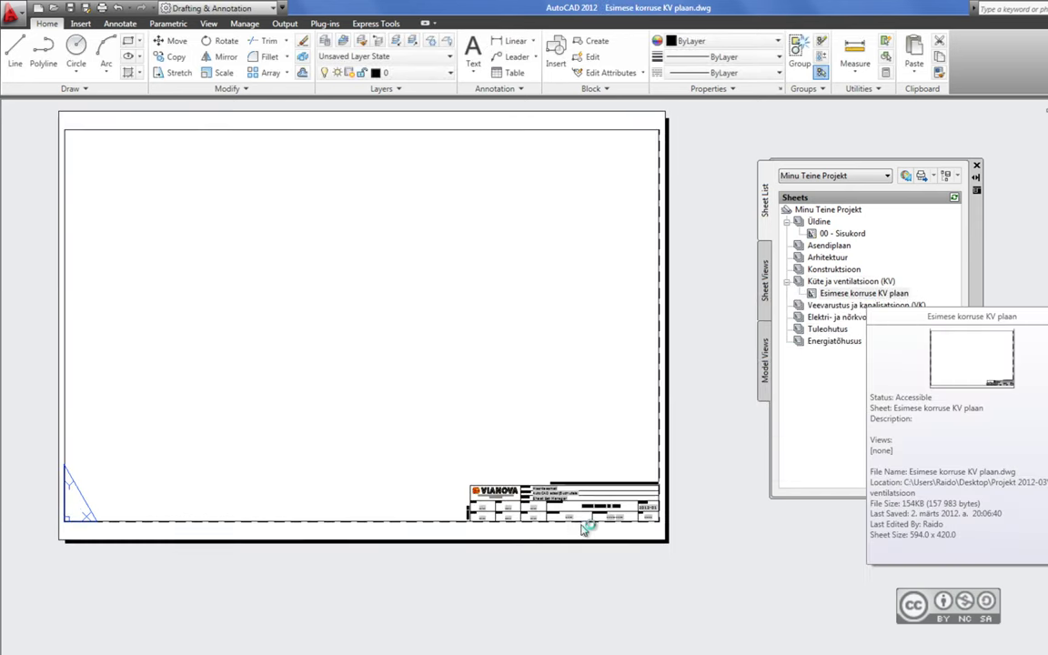
scroll(603, 544, "up", 1)
scroll(617, 549, "up", 1)
scroll(618, 549, "up", 1)
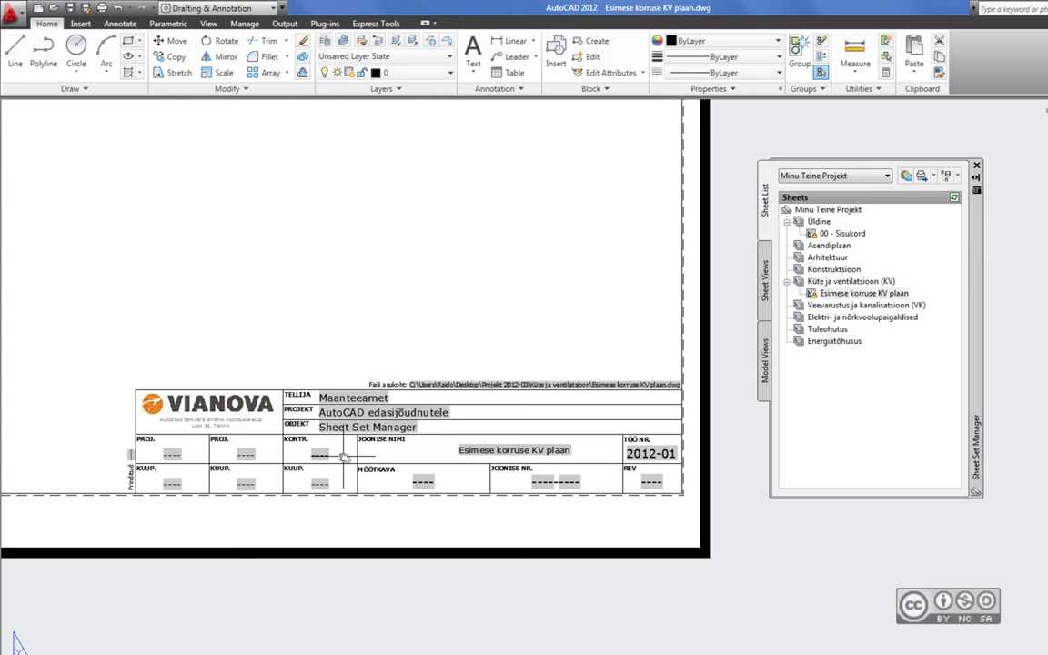
middle_click_drag(402, 264, 405, 291)
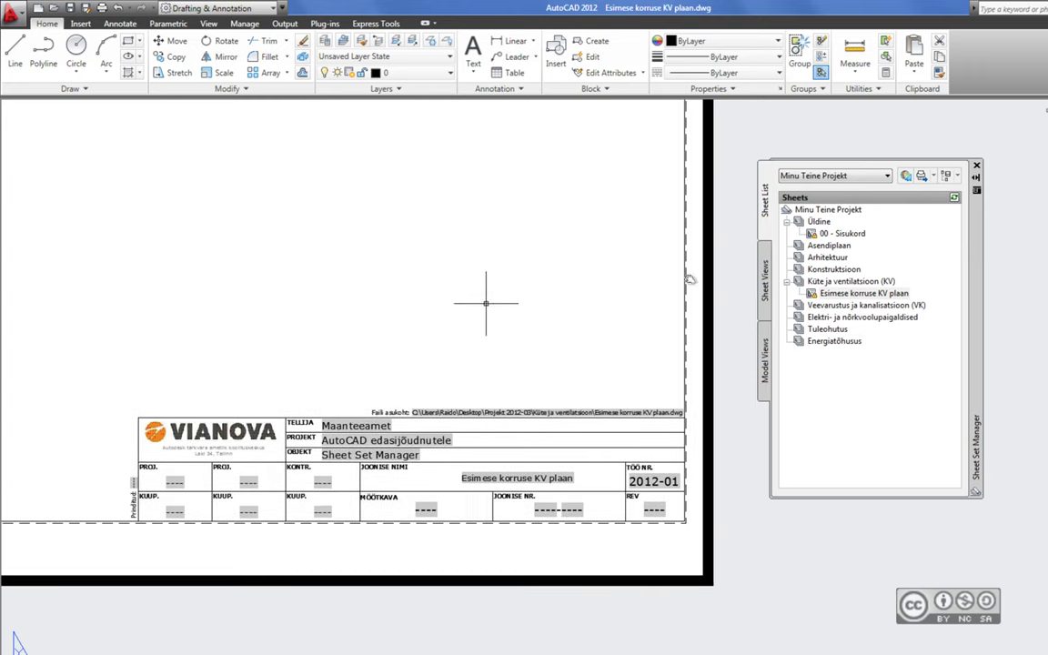
left_click_drag(876, 301, 201, 482)
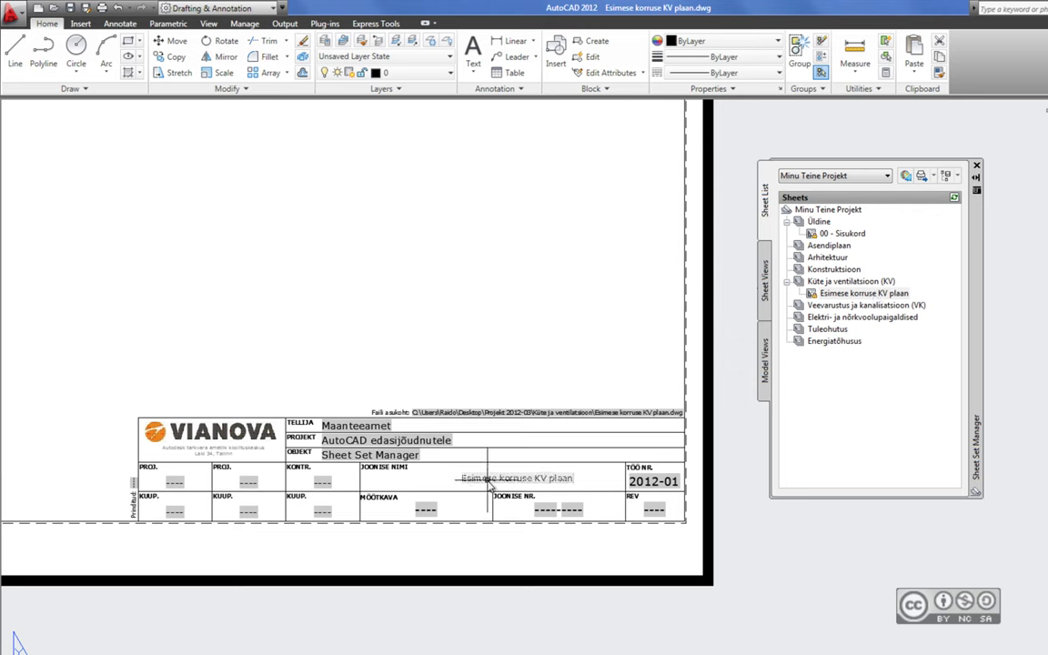
left_click_drag(201, 484, 283, 526)
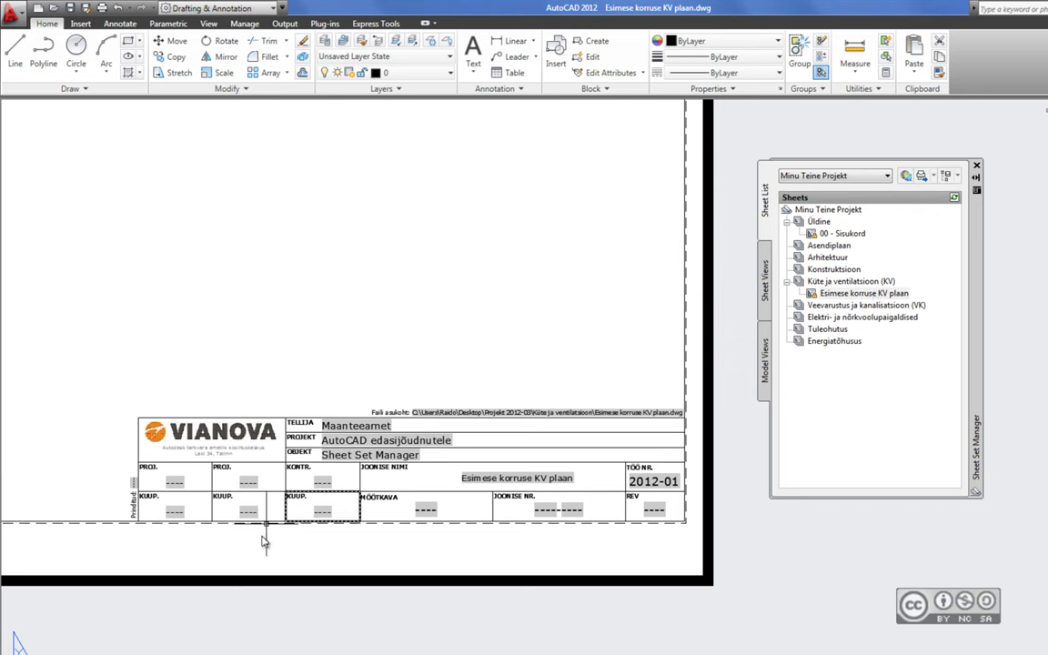
left_click_drag(283, 525, 484, 473)
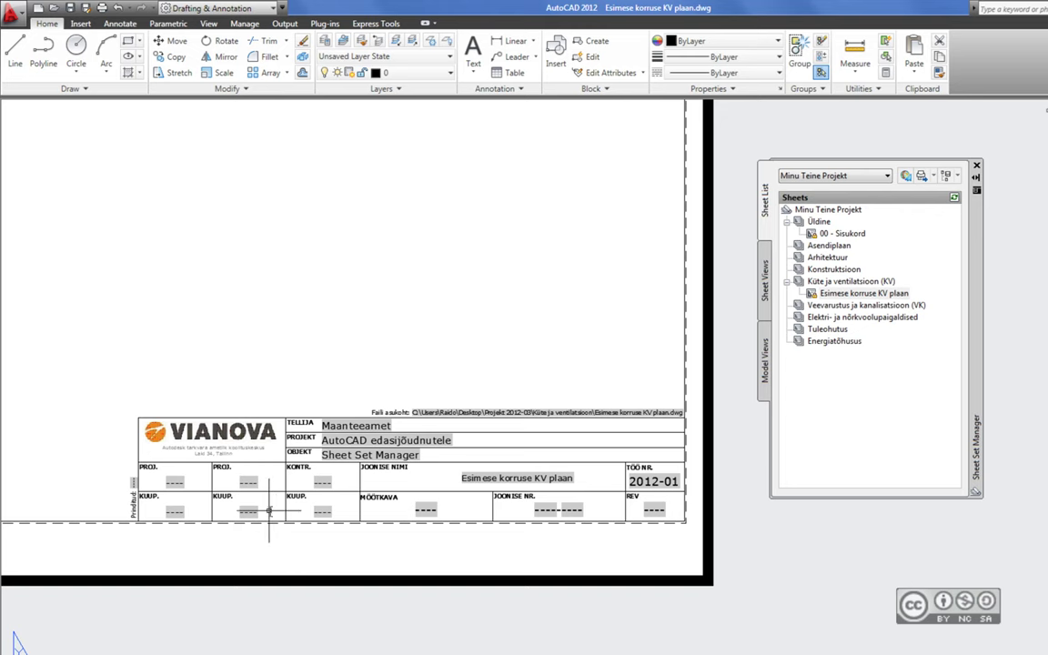
Set the KV sheet's Joonise mõõtkava to 1:100 and Projekteerija #1 to the designer's name
right_click(859, 295)
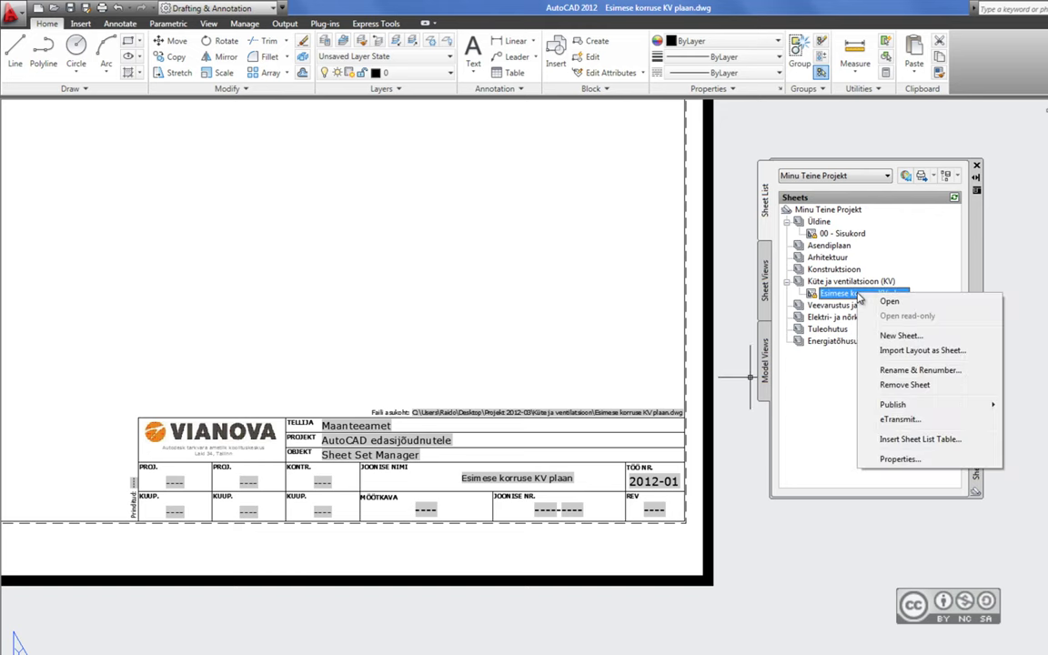
left_click(899, 458)
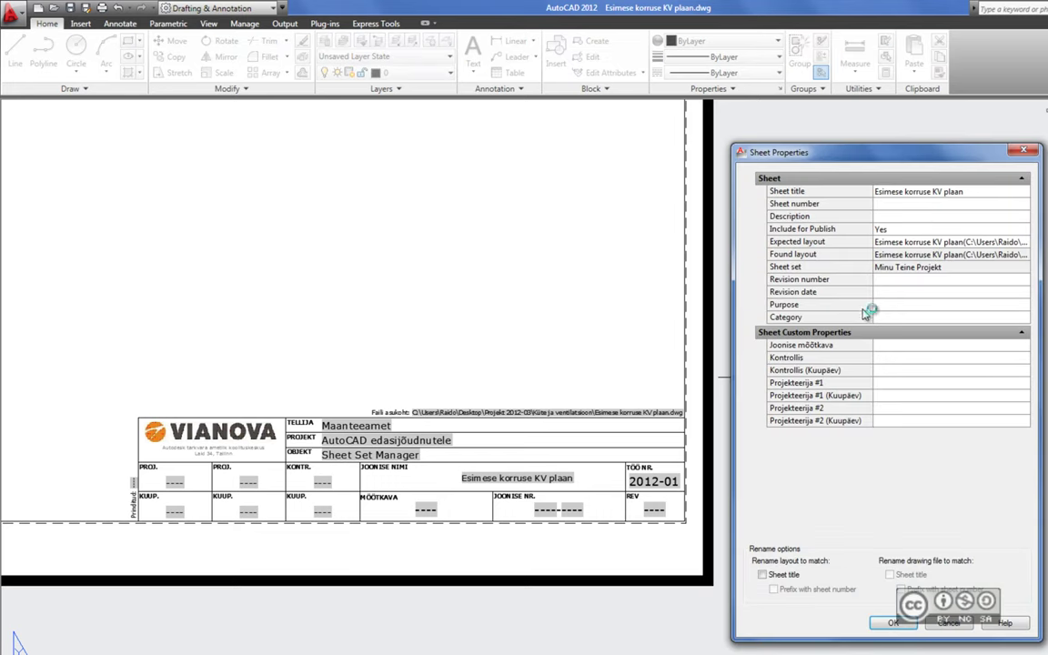
left_click(917, 346)
type("1:100")
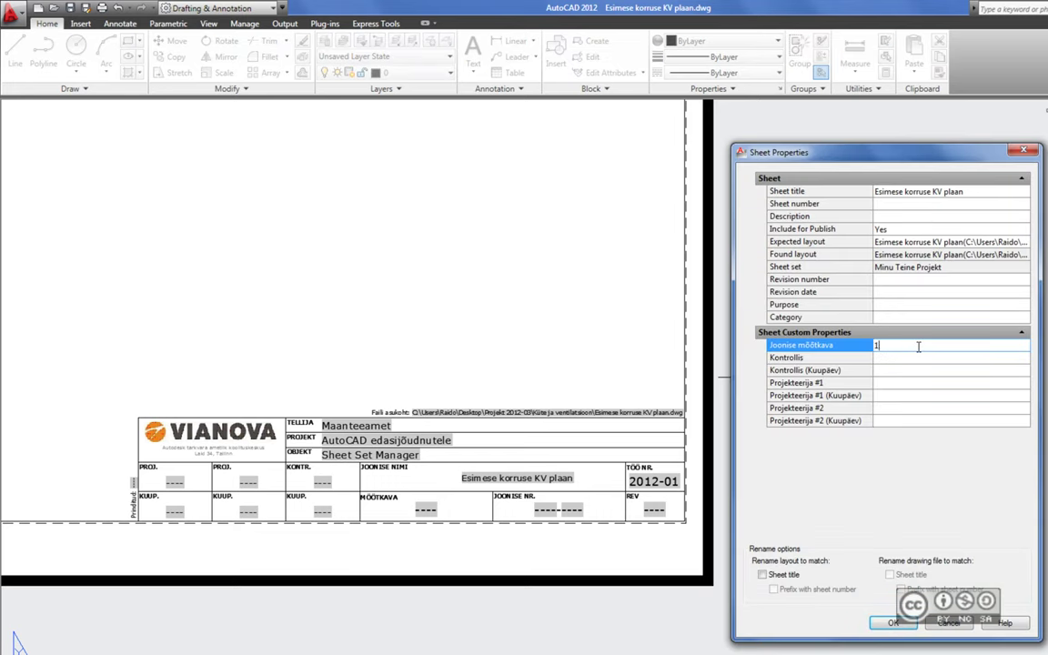
left_click(884, 383)
type("R.Puust")
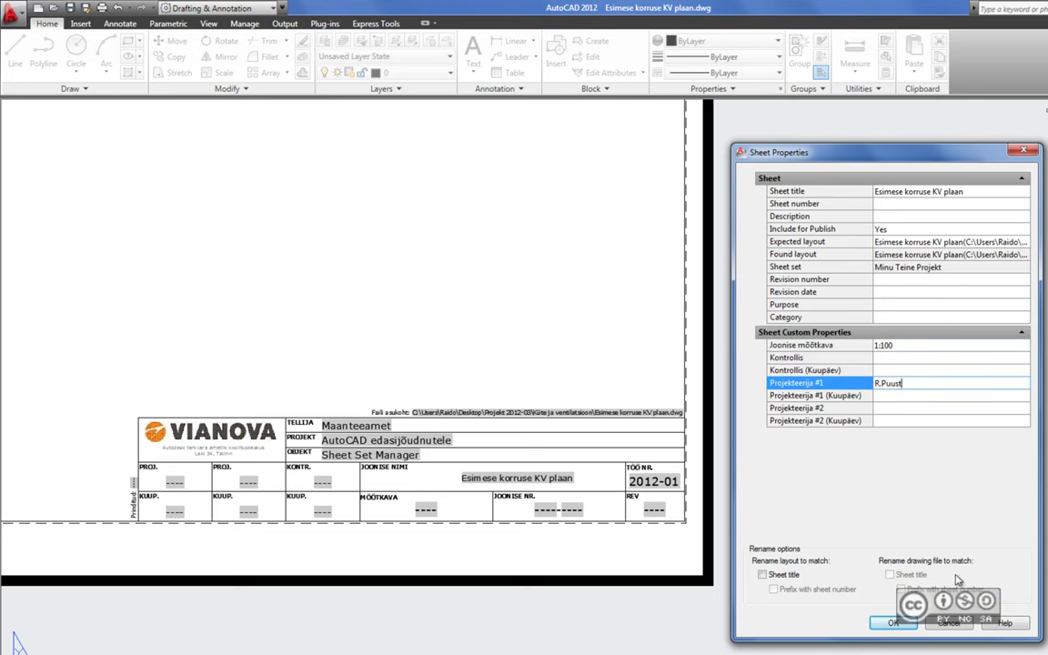
left_click(894, 622)
left_click(302, 362)
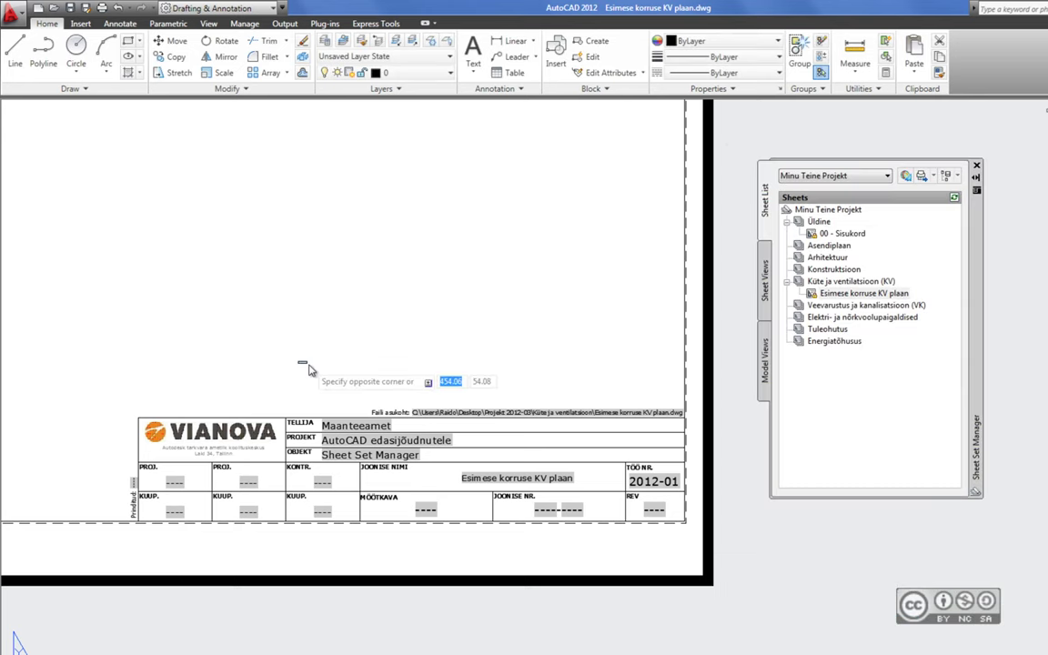
left_click(309, 370)
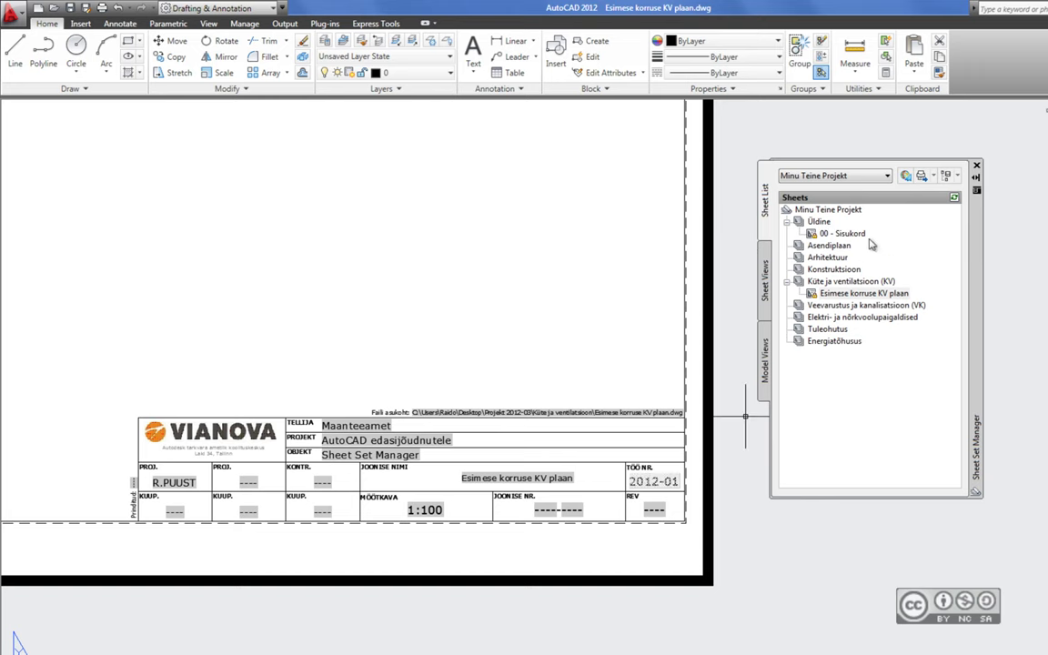
Enter project number 2012-03 in the Minu Teine Projekt sheet set properties
right_click(852, 210)
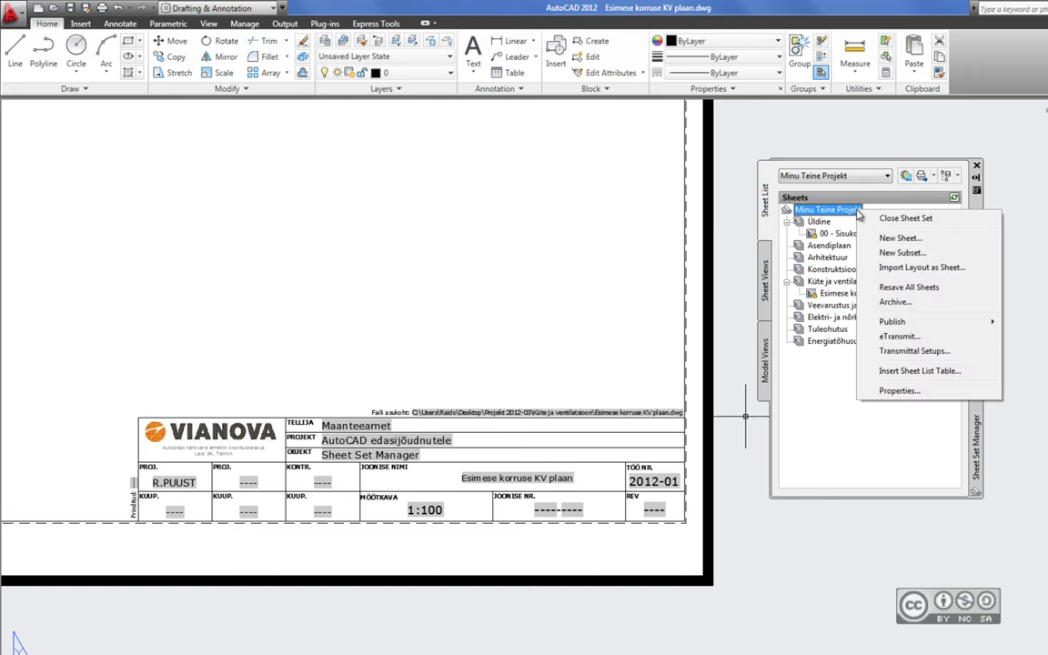
left_click(899, 390)
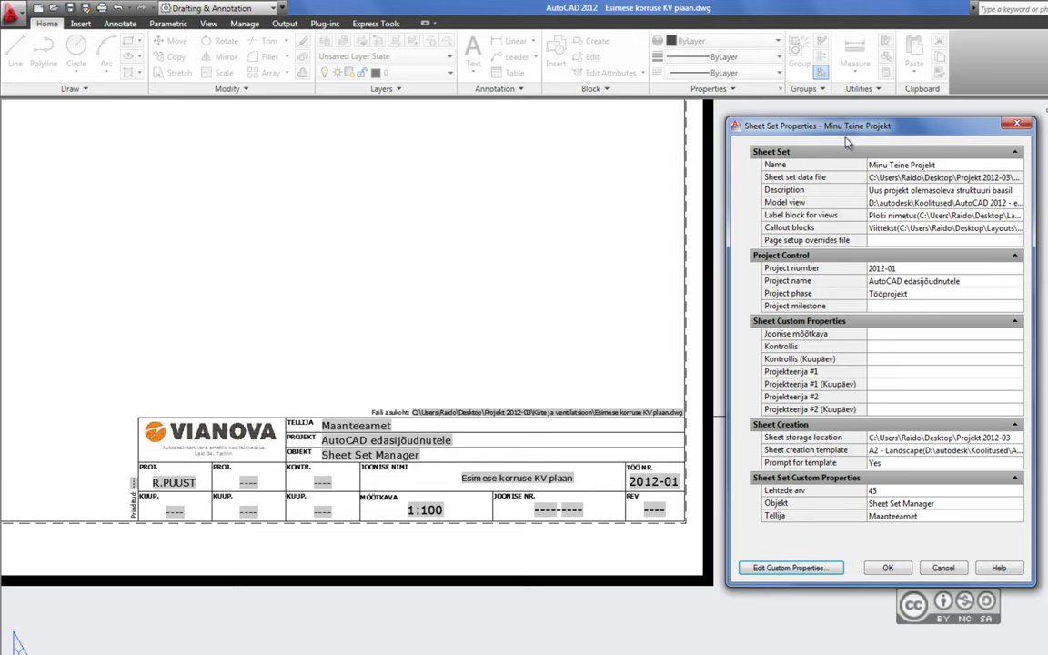
left_click_drag(846, 141, 848, 283)
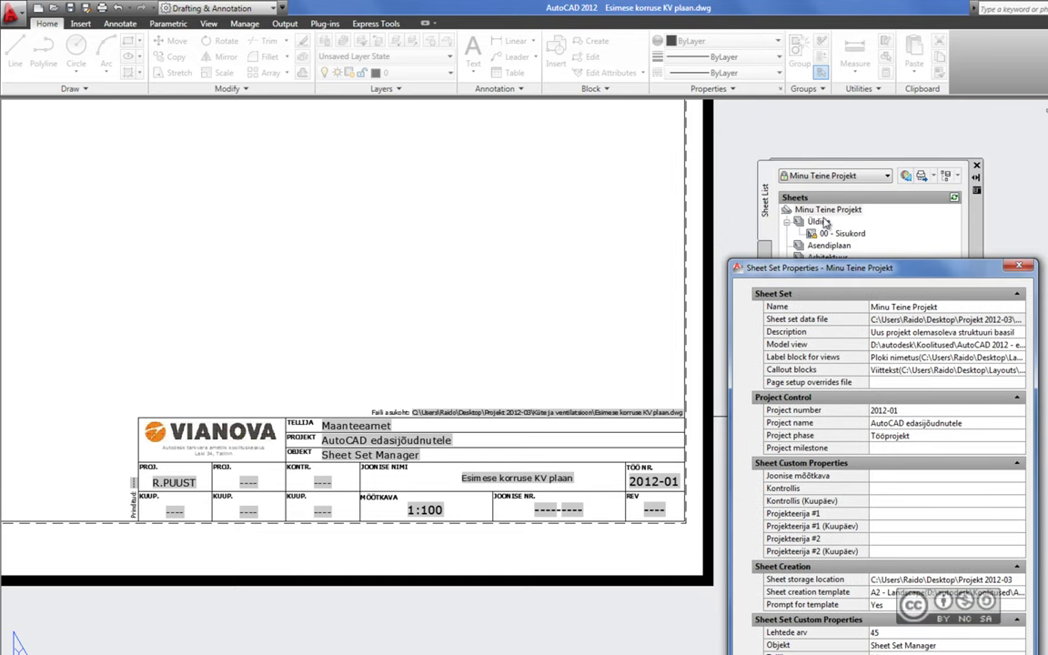
left_click(800, 411)
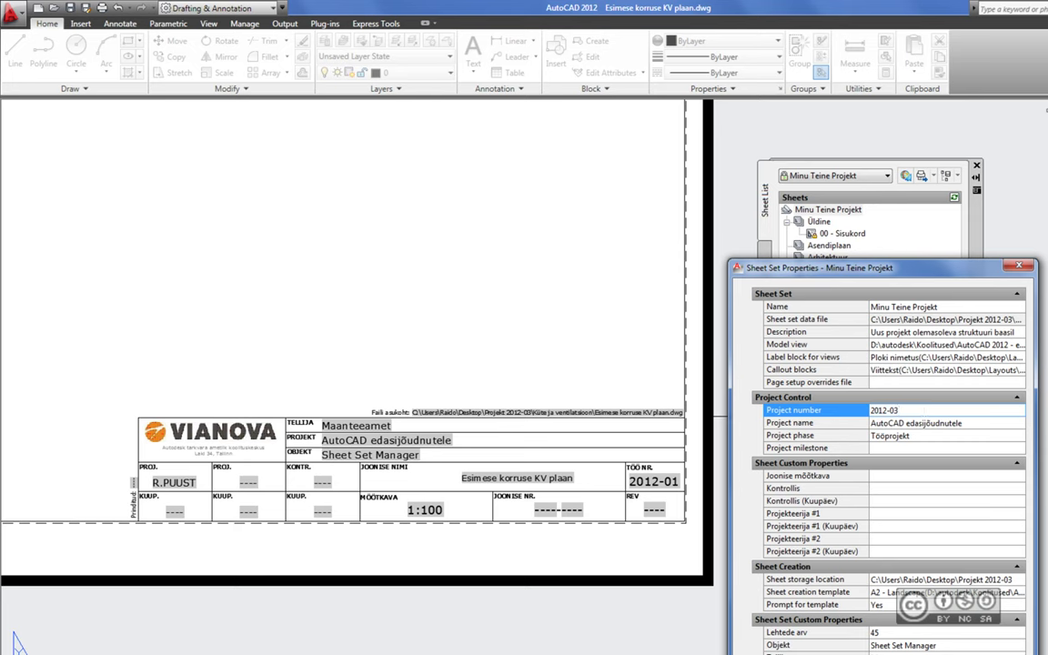
key("Return")
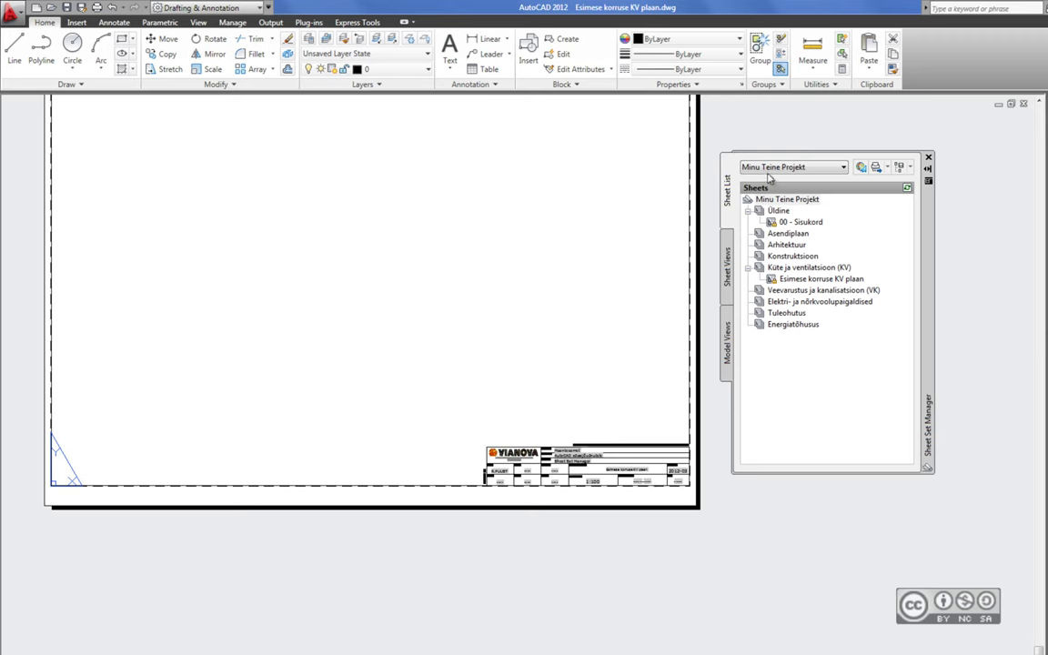
Switch to Sisukord.dwg and update its sheet list table to add the Esimese korruse KV plaan row
double_click(842, 279)
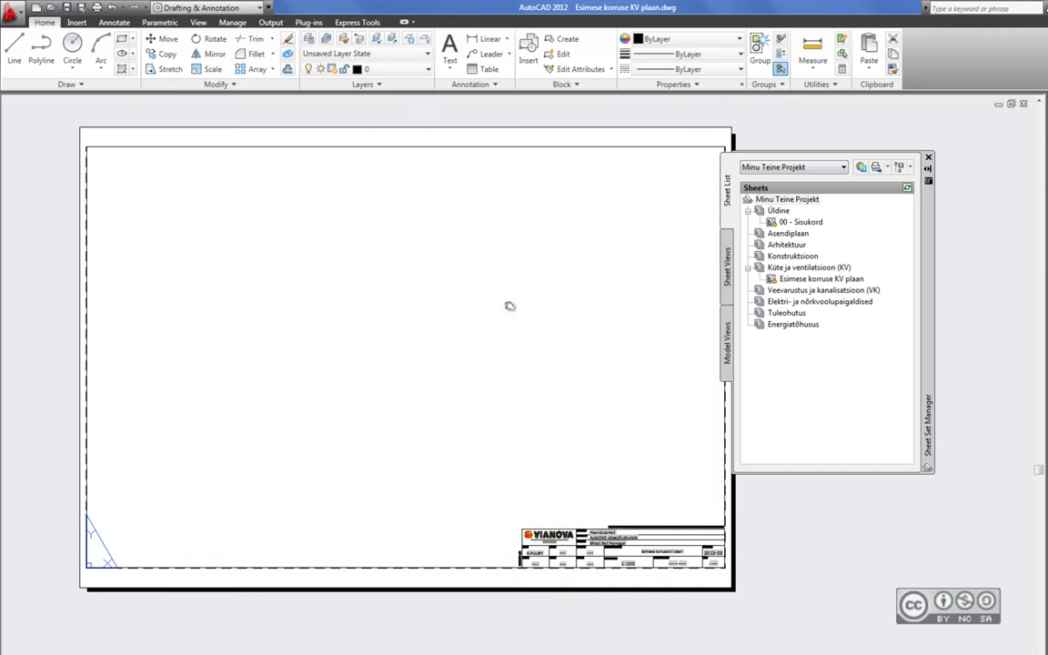
double_click(807, 224)
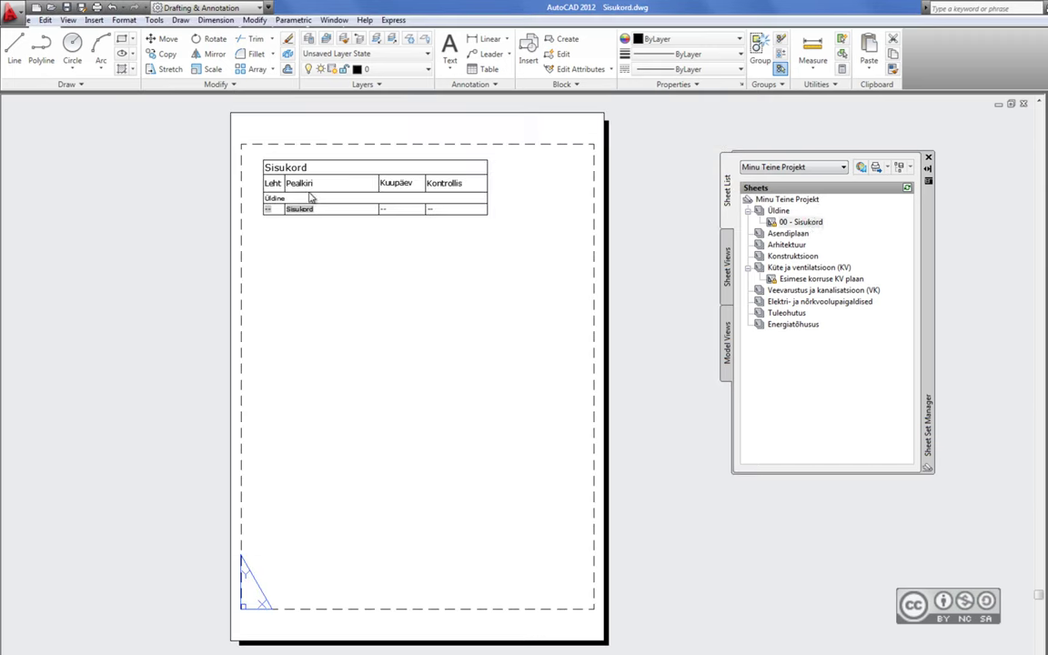
left_click(310, 183)
right_click(311, 182)
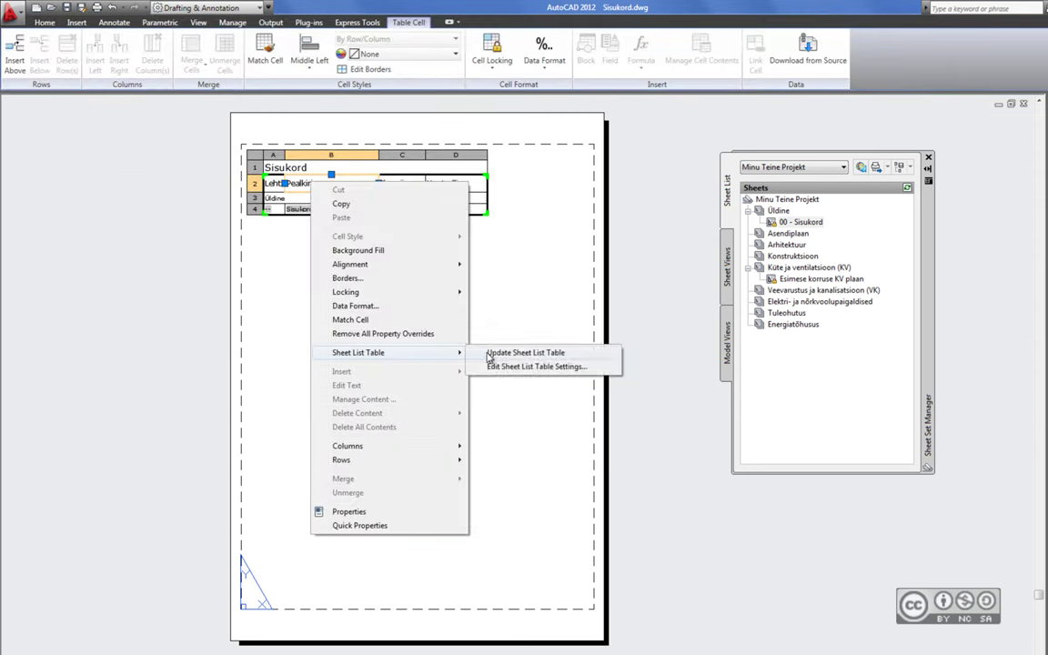
left_click(488, 353)
left_click(346, 287)
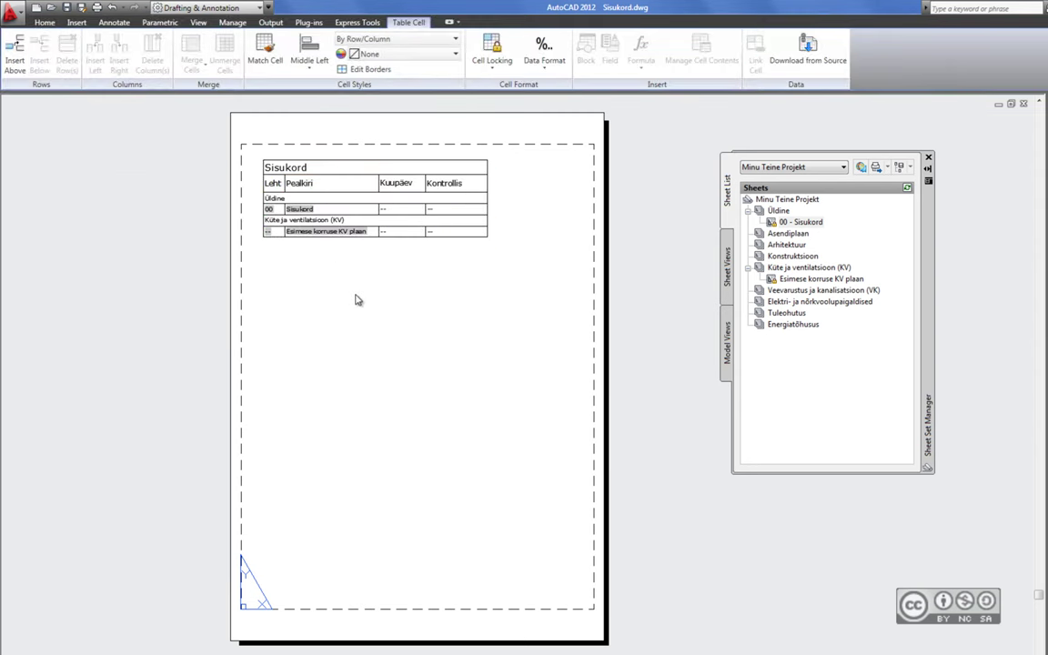
left_click(356, 300)
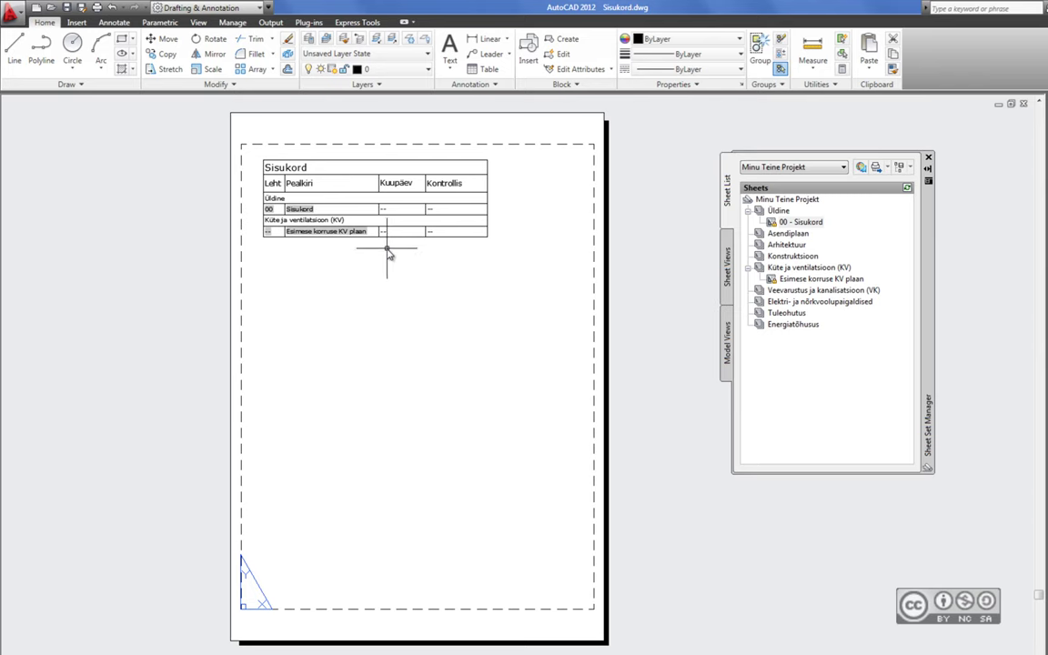
In the Esimese korruse KV plaan sheet properties, enter the checker's name and check date 02.03.2012
double_click(821, 278)
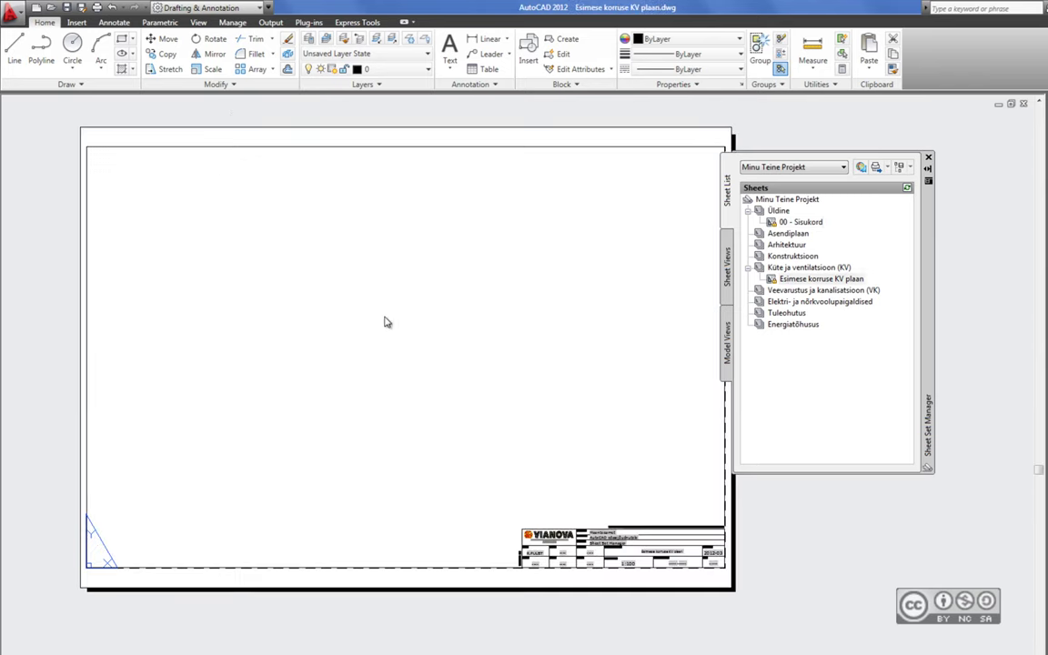
right_click(815, 282)
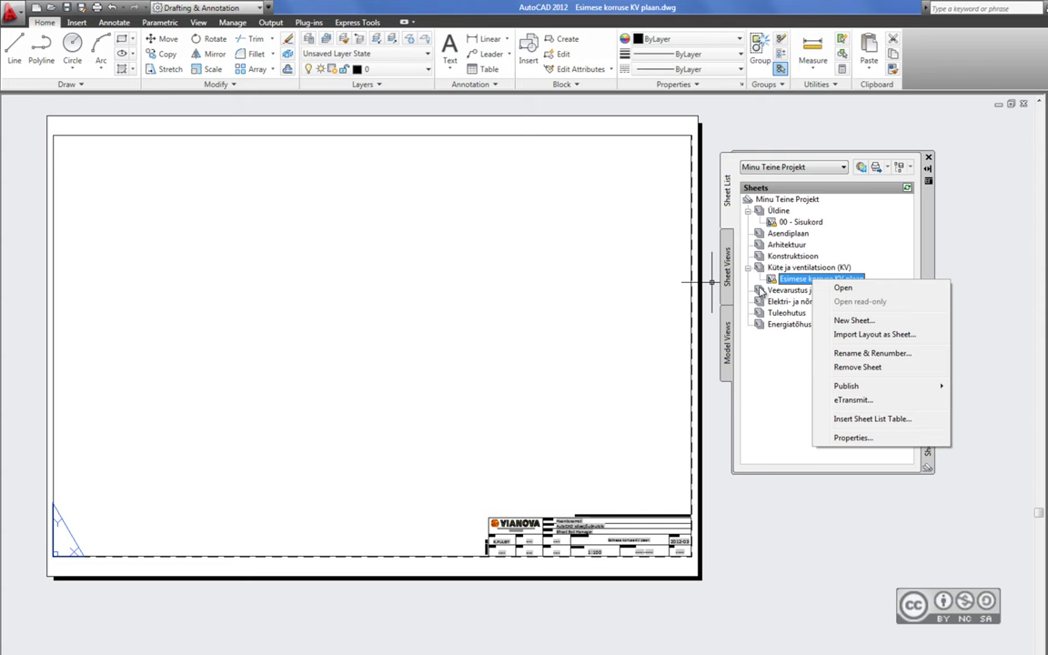
left_click(853, 438)
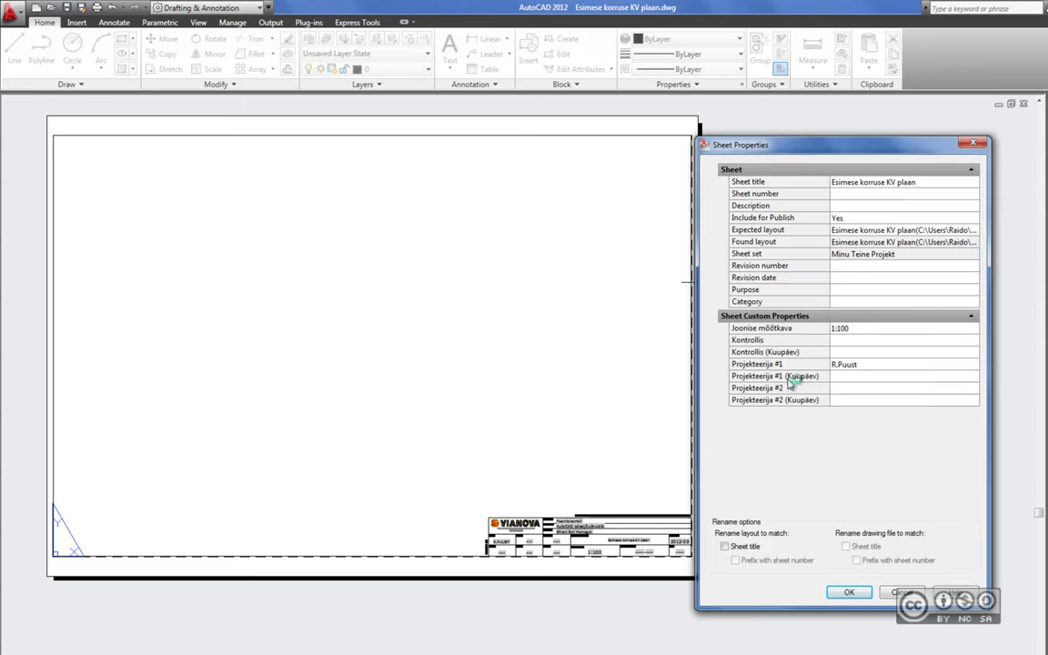
left_click(874, 340)
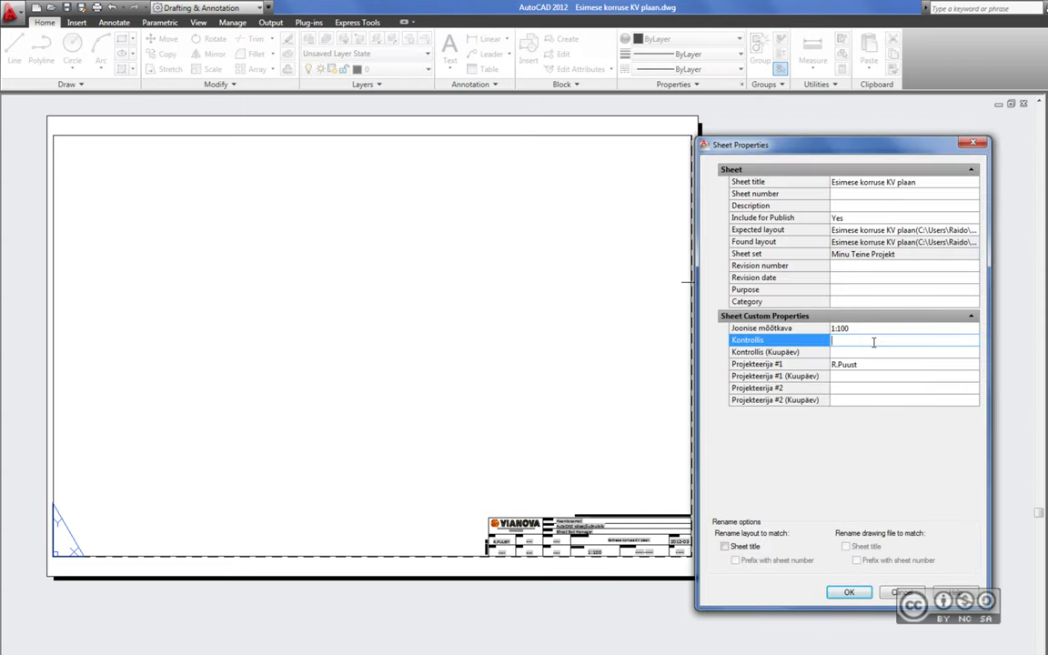
left_click(880, 352)
type("02.03.2012")
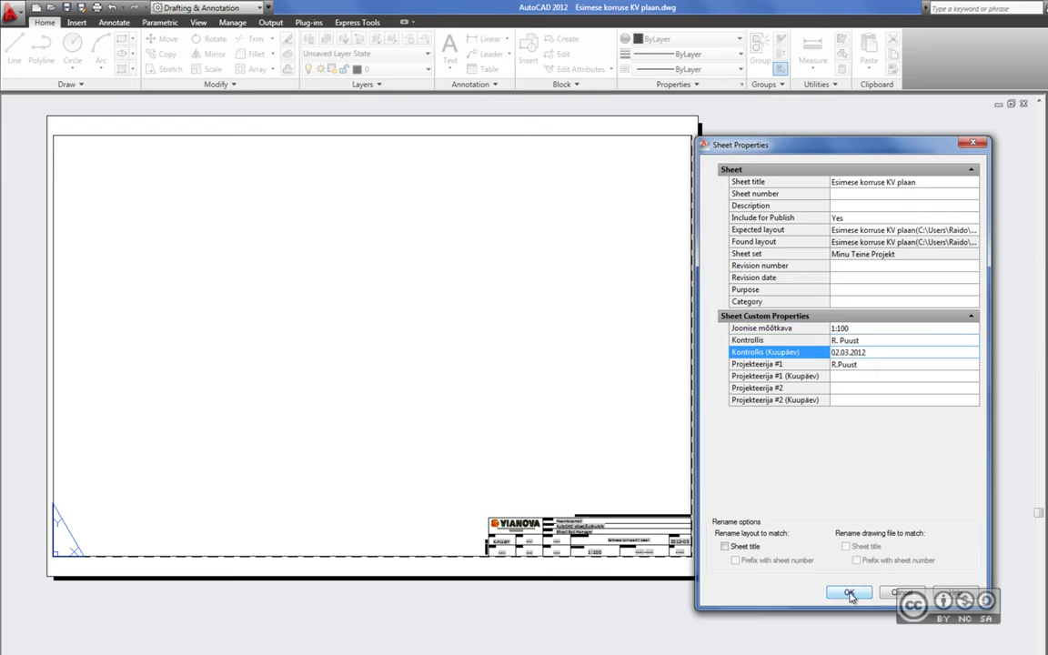
key("Return")
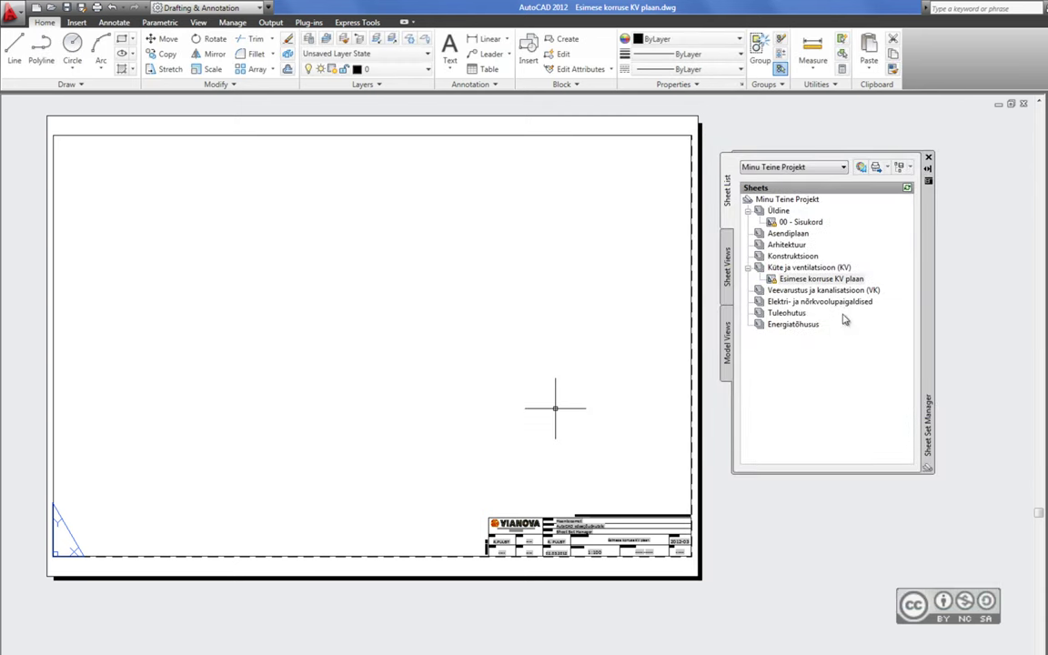
Reopen Sisukord.dwg, where the KV plan row shows 02.03.2012, and bring up the table's options
double_click(817, 227)
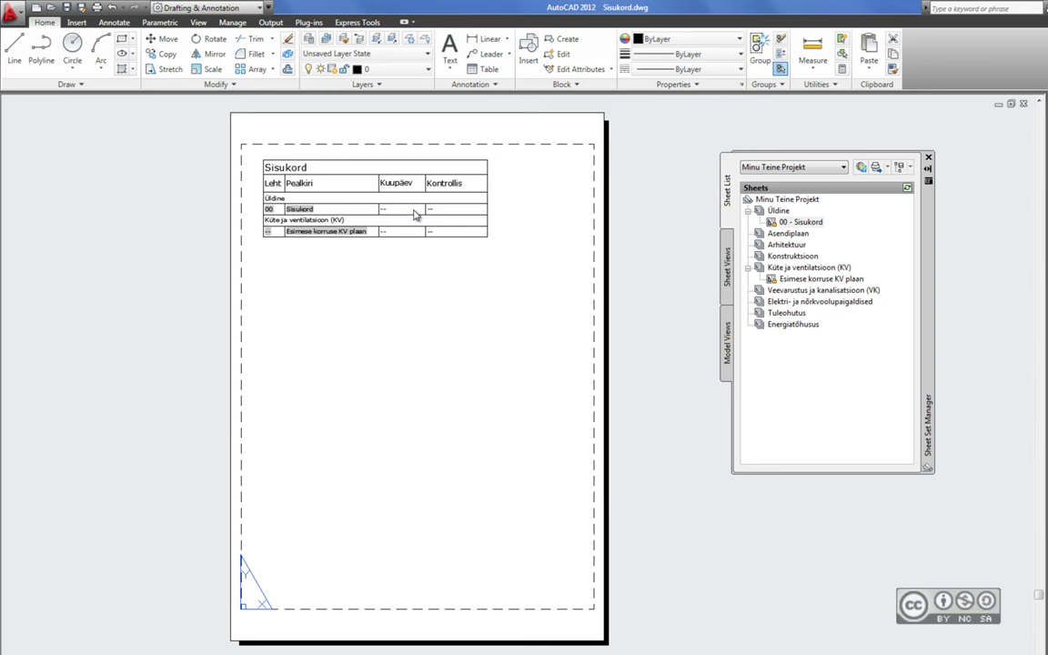
left_click(414, 213)
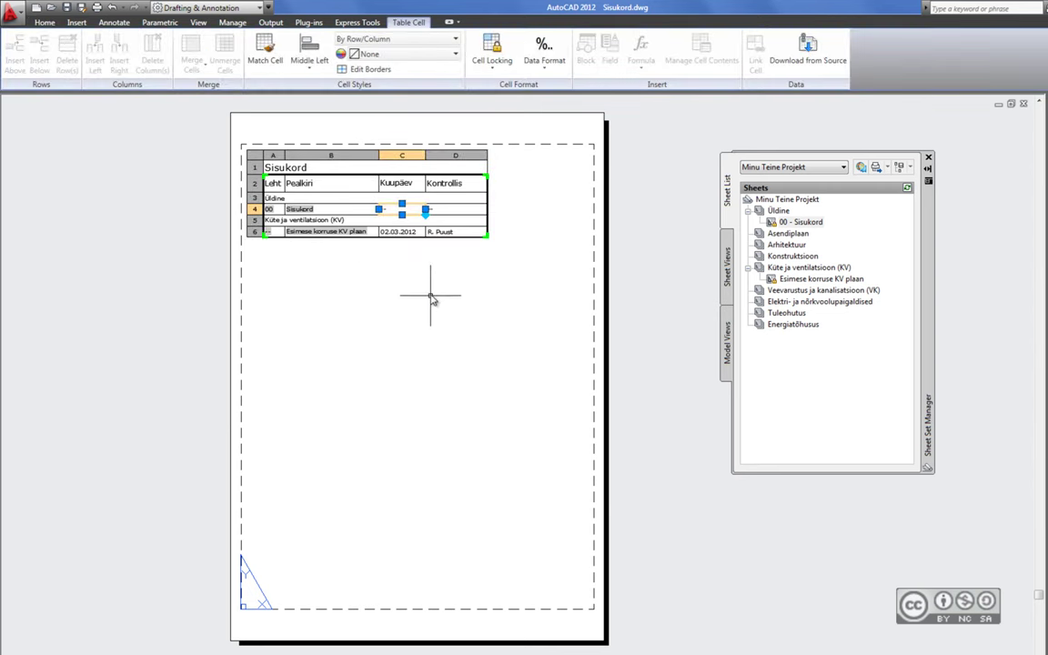
key("Escape")
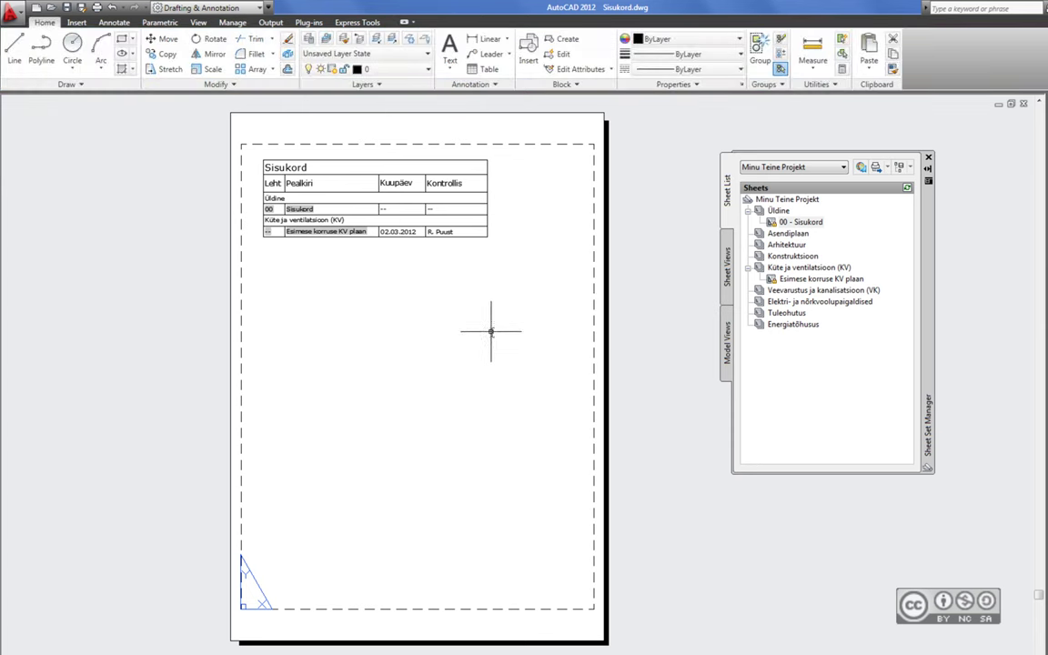
left_click(359, 187)
right_click(359, 188)
mouse_move(406, 358)
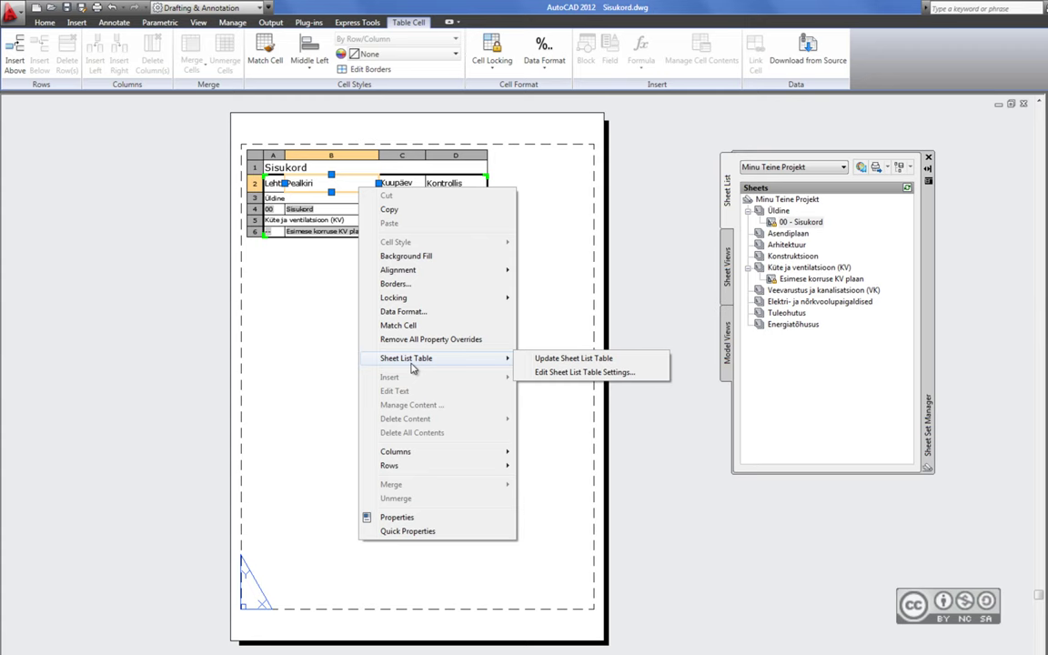
left_click(570, 372)
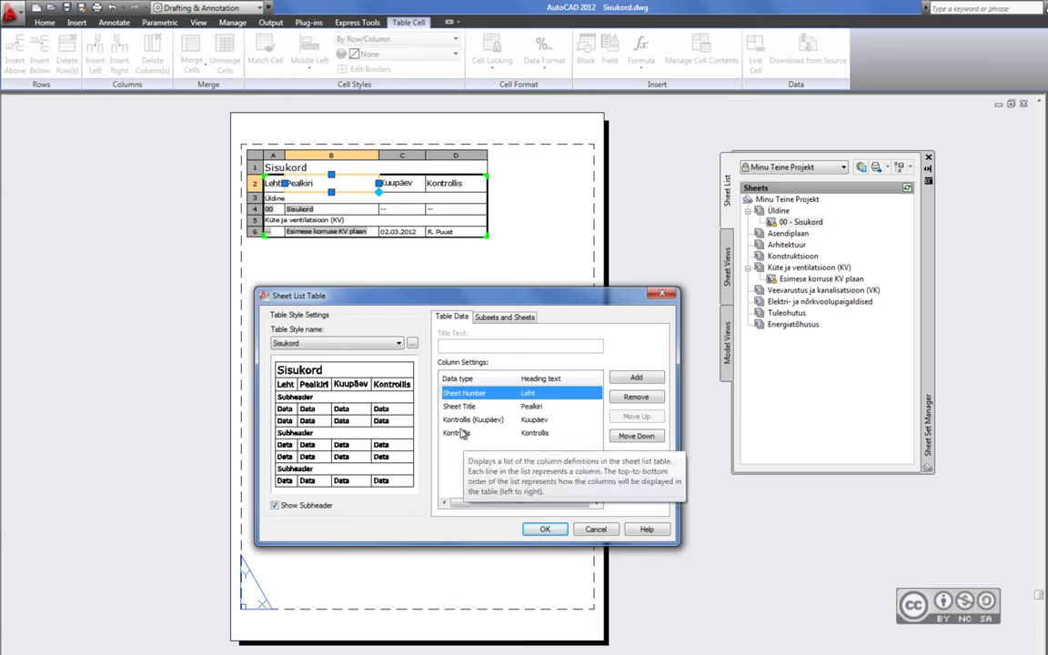
left_click(636, 376)
left_click(473, 446)
left_click(482, 445)
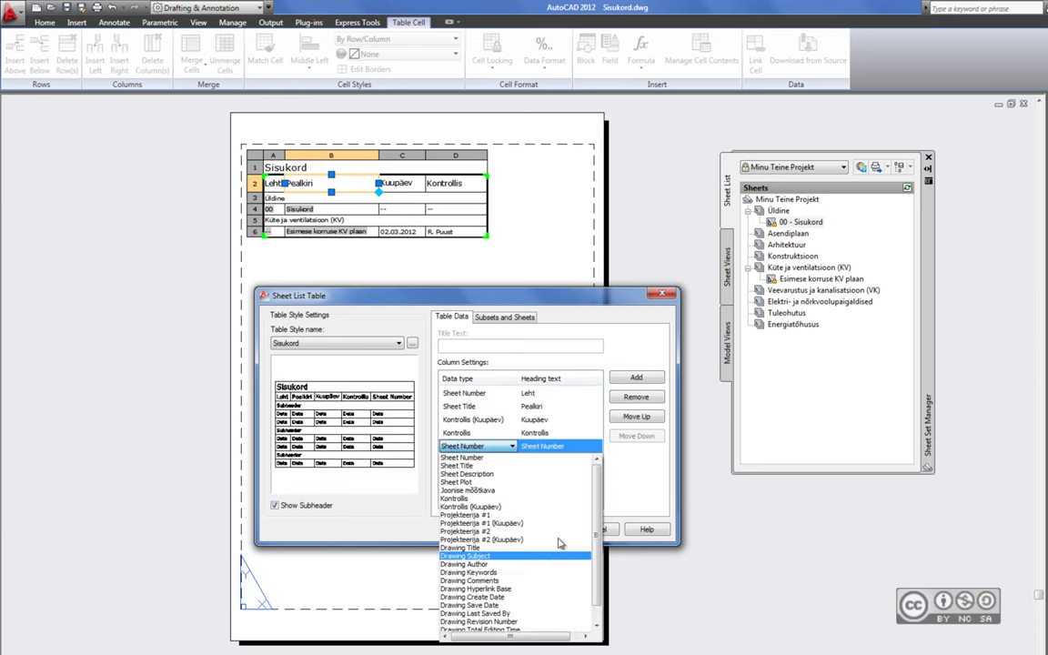
left_click(609, 530)
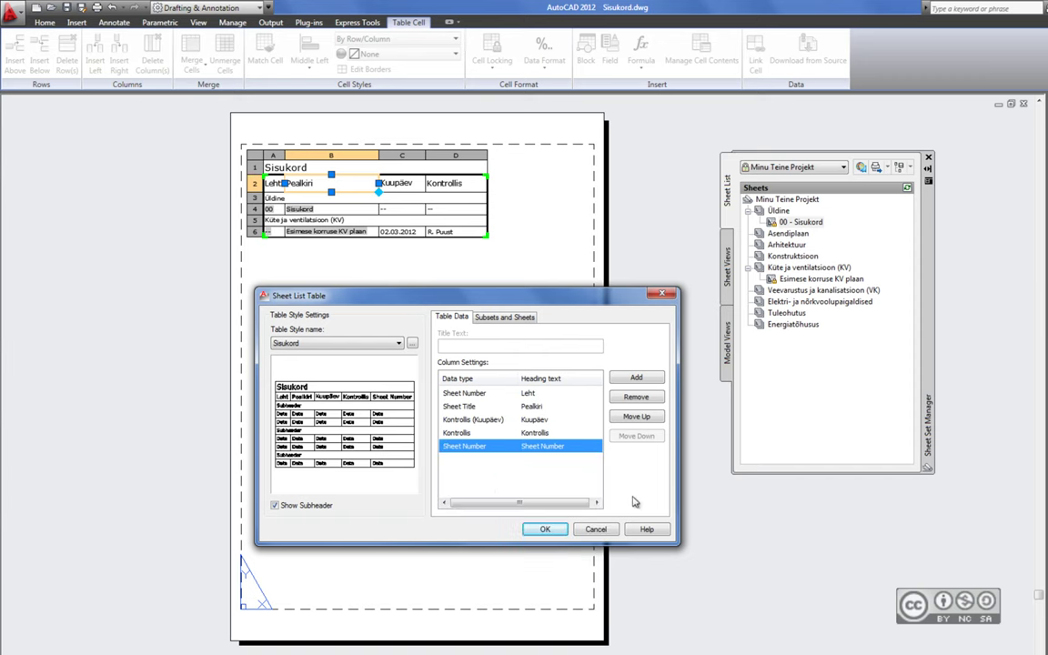
left_click(598, 528)
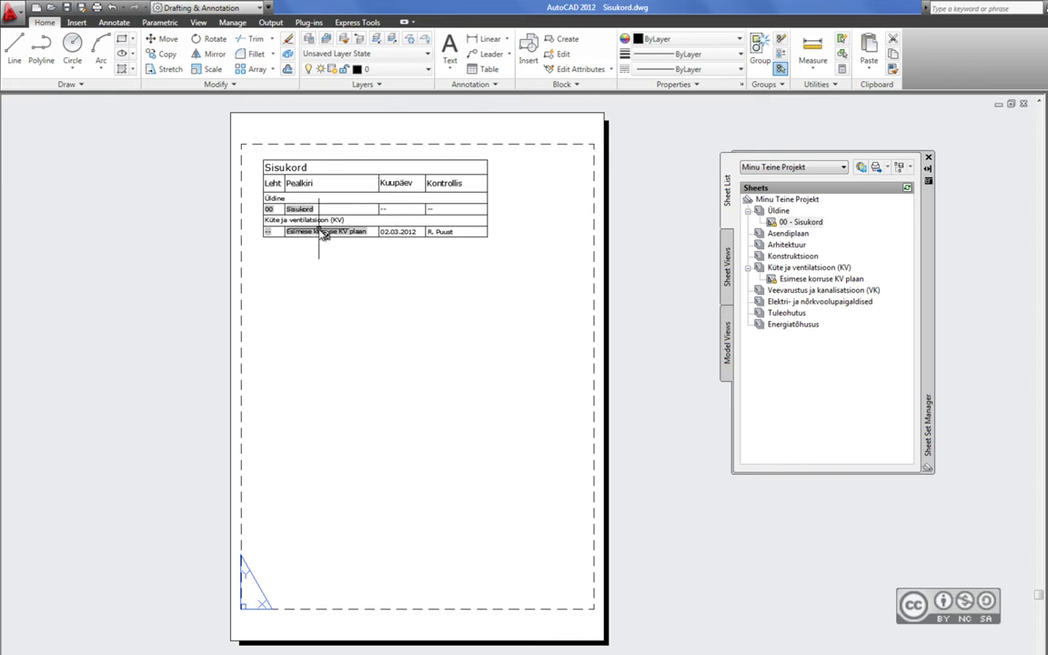
Zoom into the contents table and follow the Esimese korruse KV plaan hyperlink
scroll(313, 233, "up", 2)
scroll(292, 273, "up", 3)
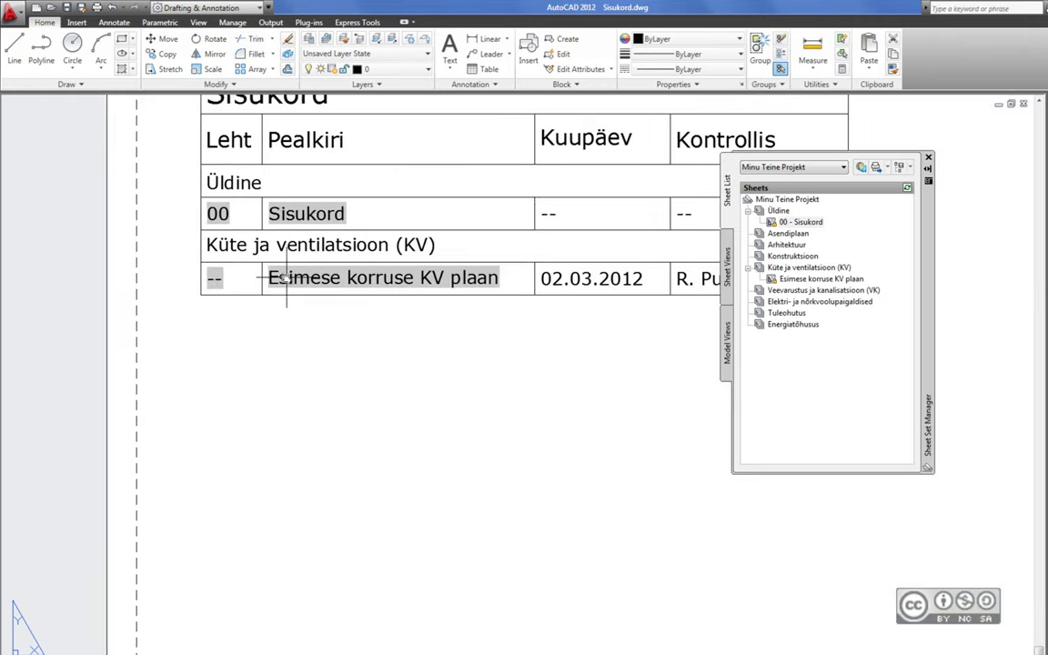
scroll(282, 277, "down", 2)
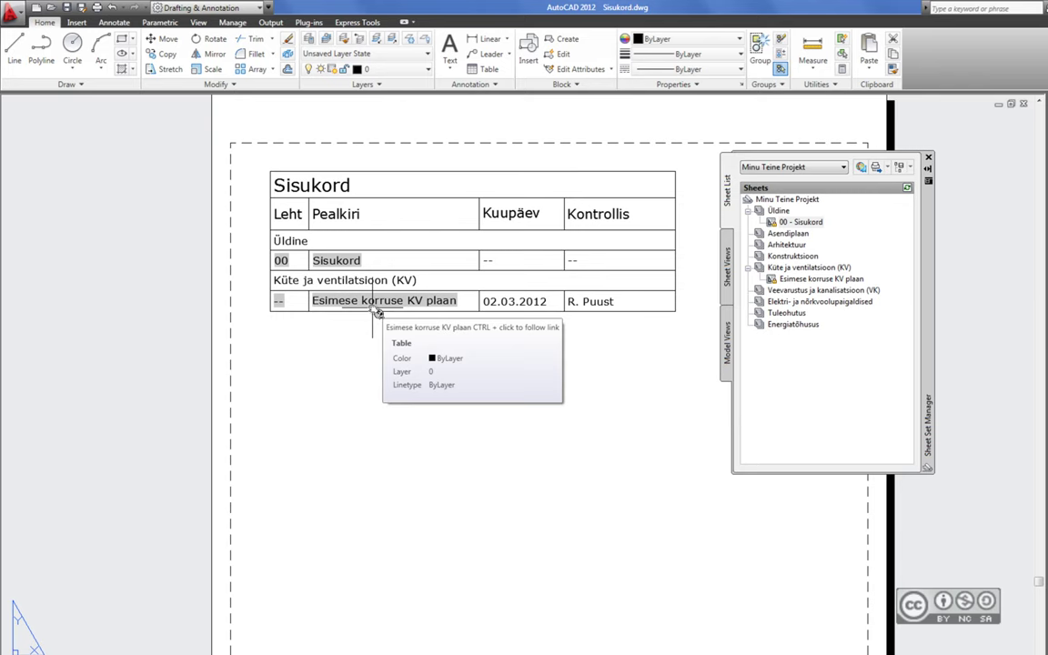
left_click(373, 301, "ctrl")
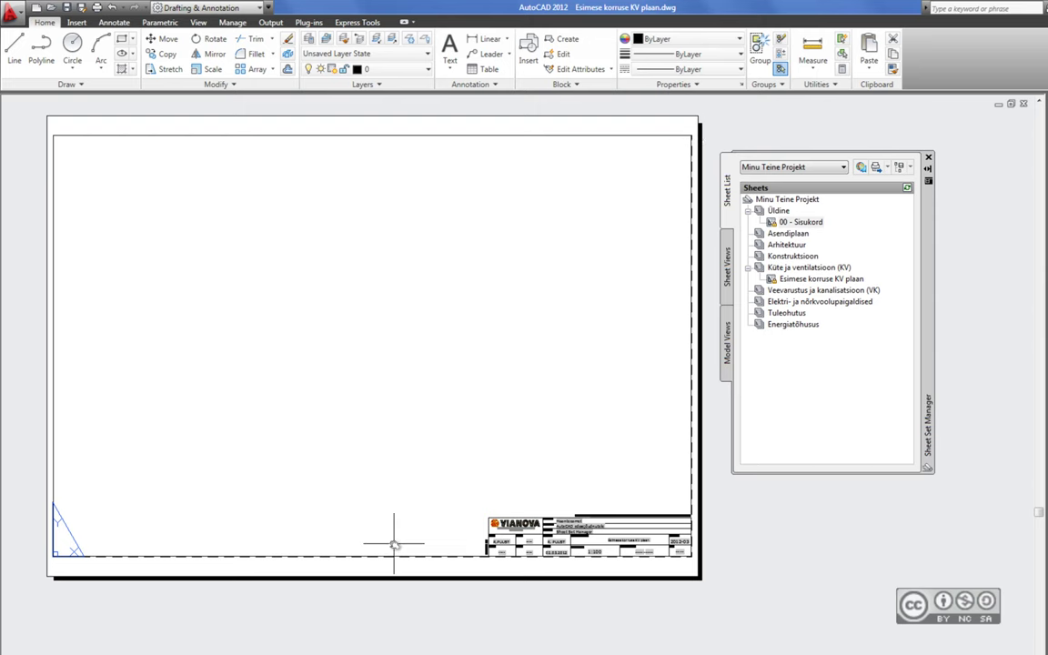
scroll(627, 604, "up", 2)
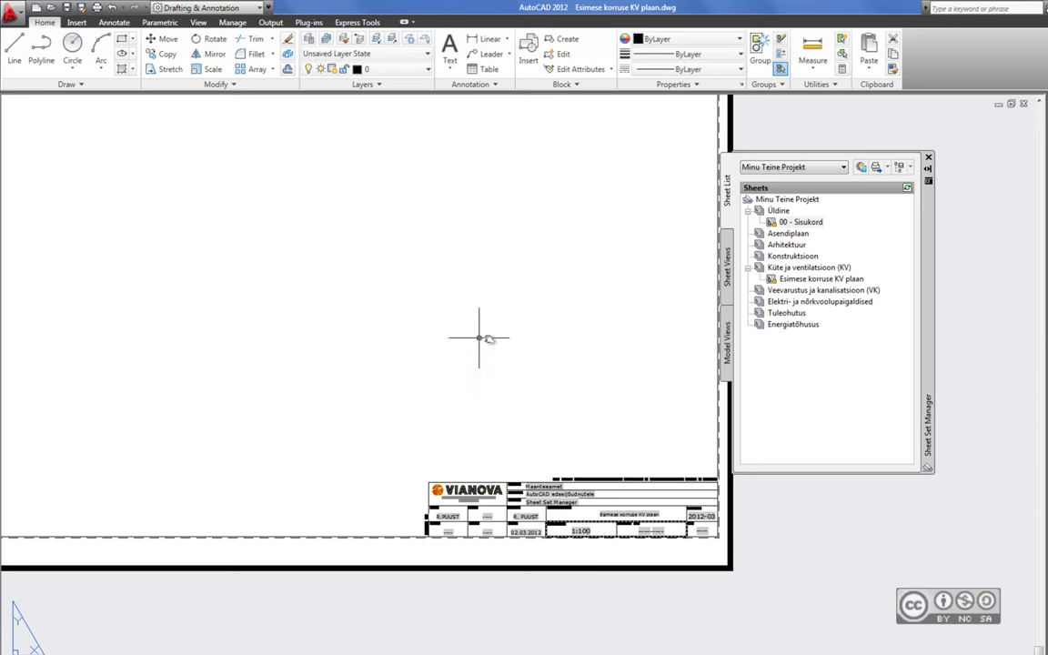
middle_click_drag(480, 339, 467, 405)
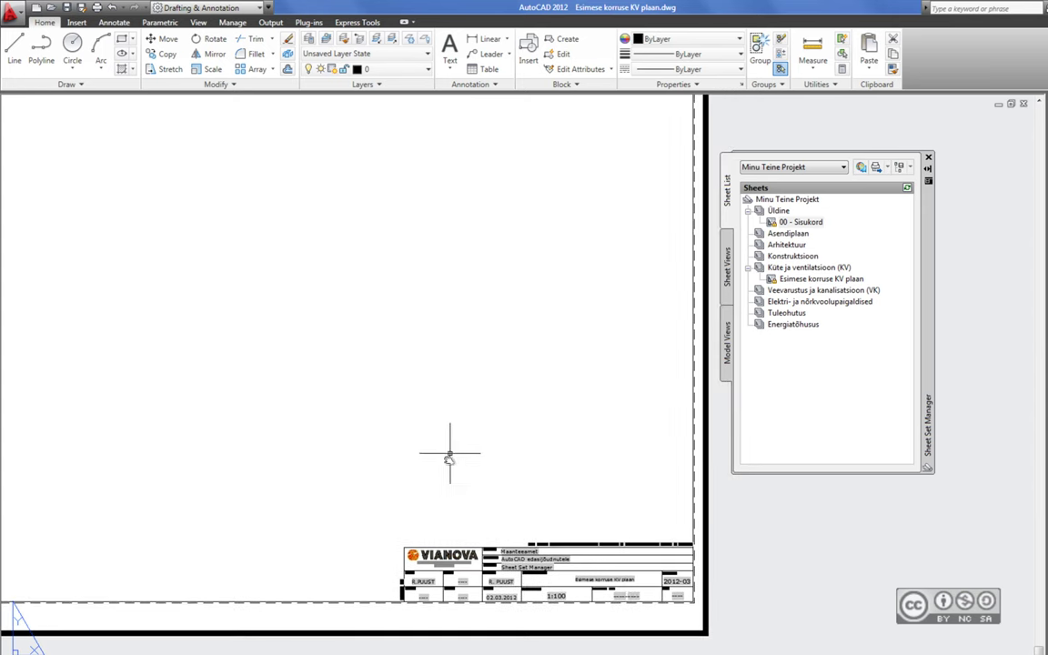
right_click(779, 200)
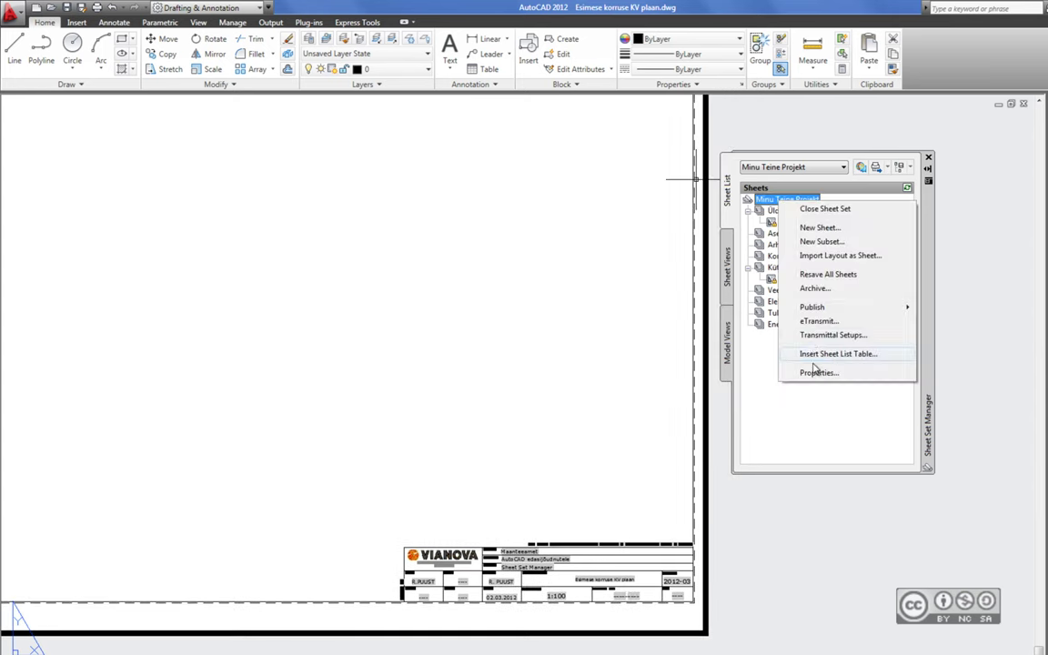
left_click(815, 371)
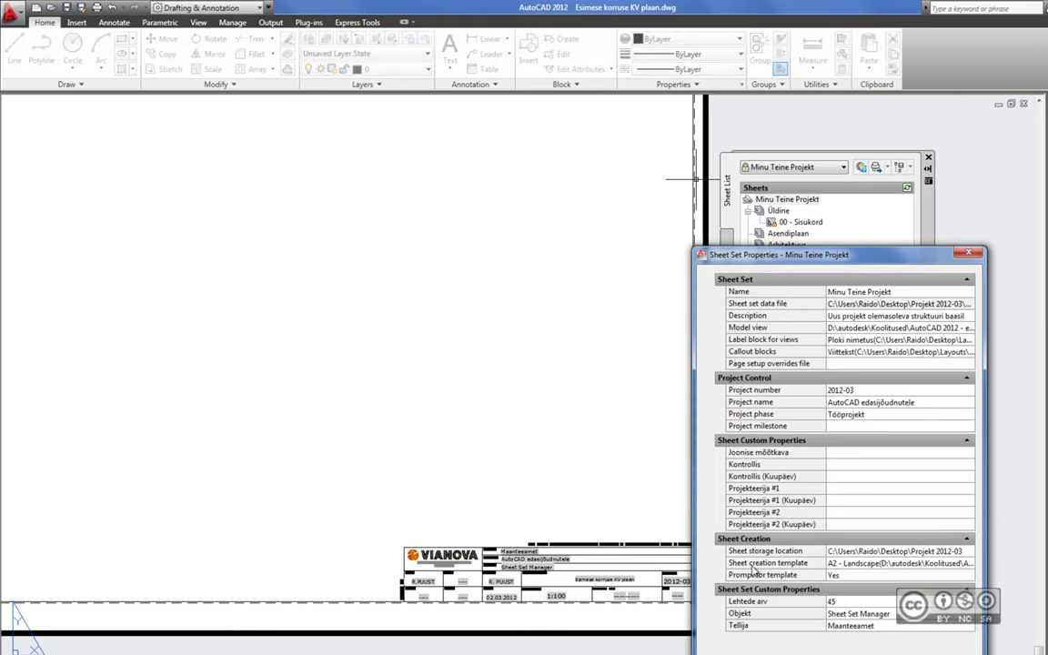
key("Return")
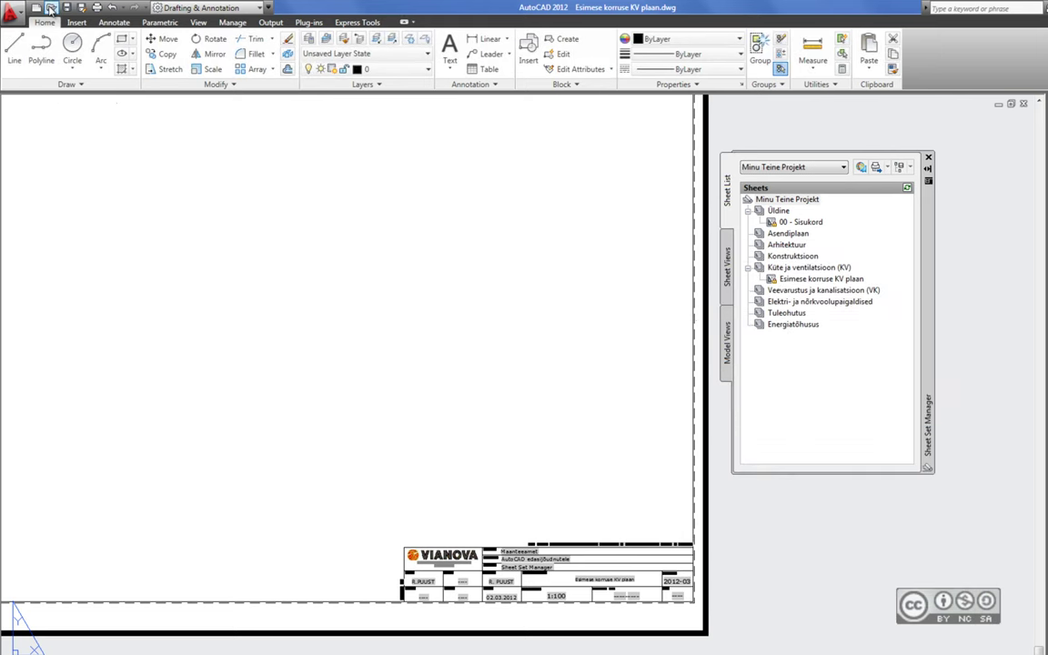
Open the LayoutLight.dwt template from the Templates folder
left_click(51, 8)
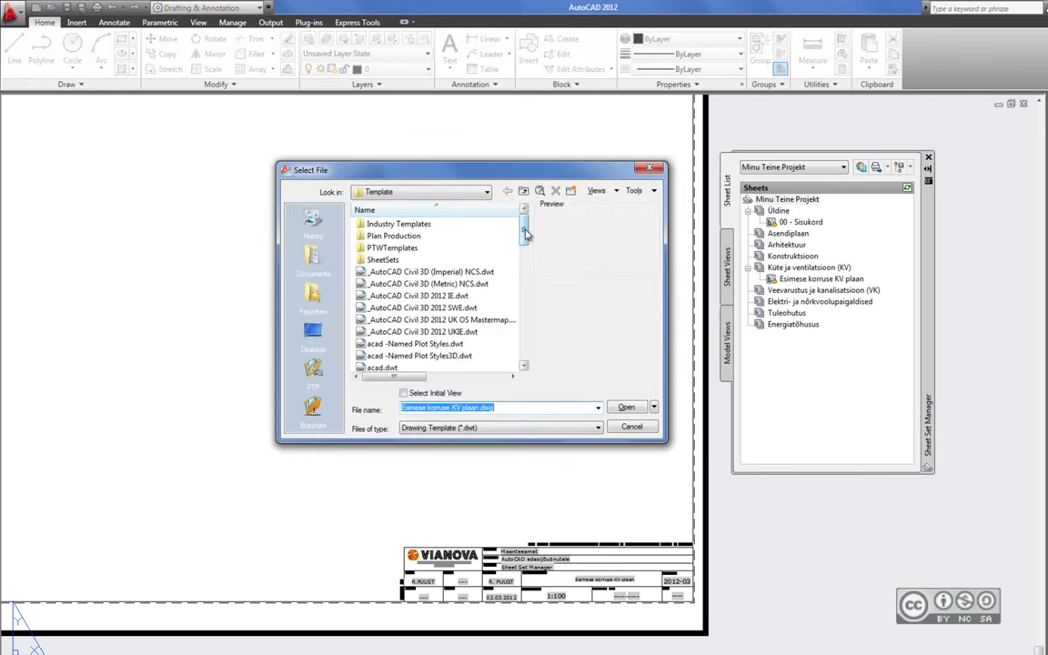
left_click(393, 237)
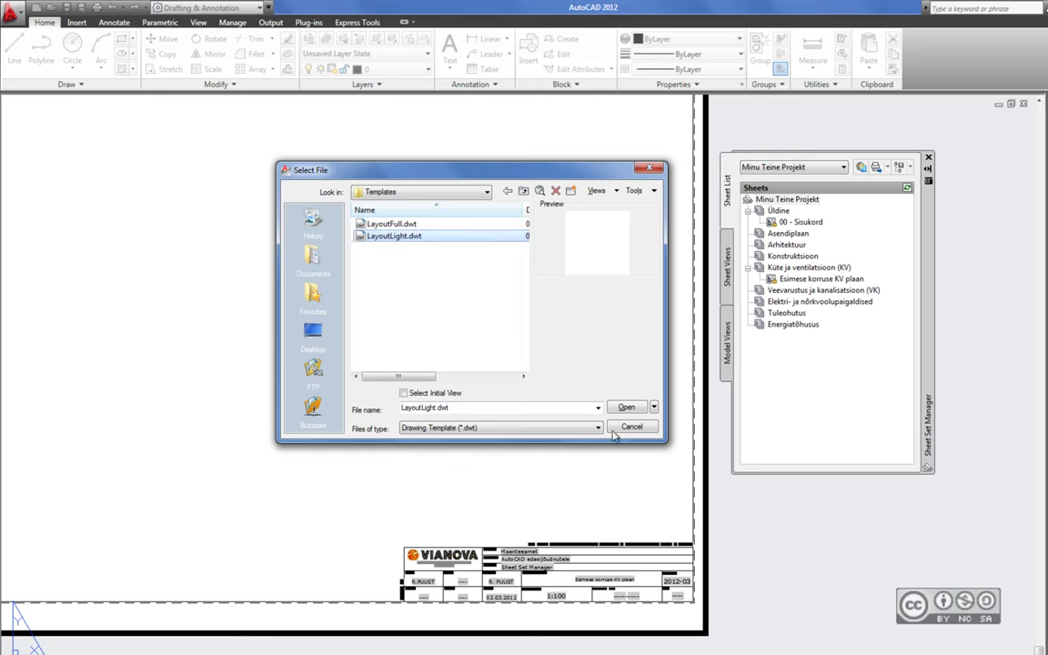
left_click(626, 406)
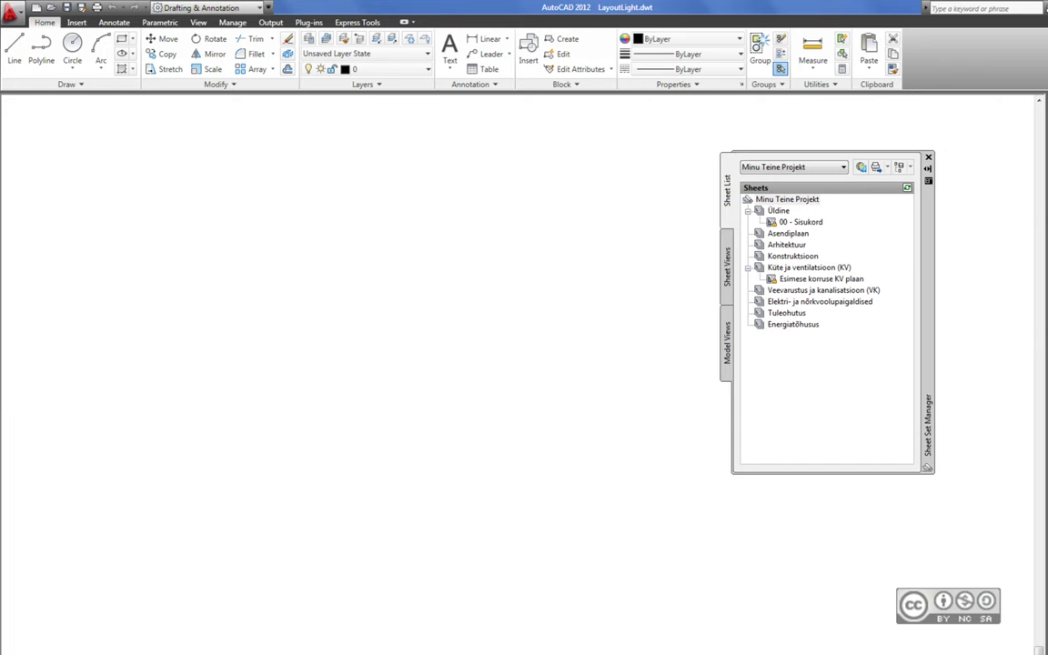
Switch LayoutLight to its portrait paper layout and zoom around the VIANOVA title block
left_click(101, 648)
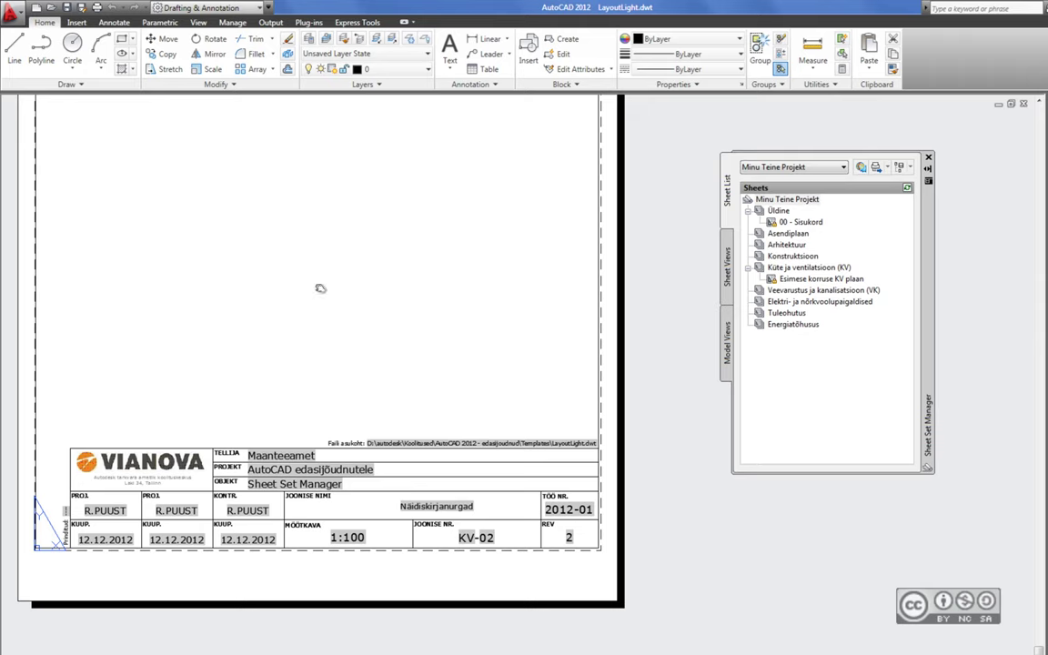
scroll(368, 300, "down", 1)
scroll(382, 309, "down", 2)
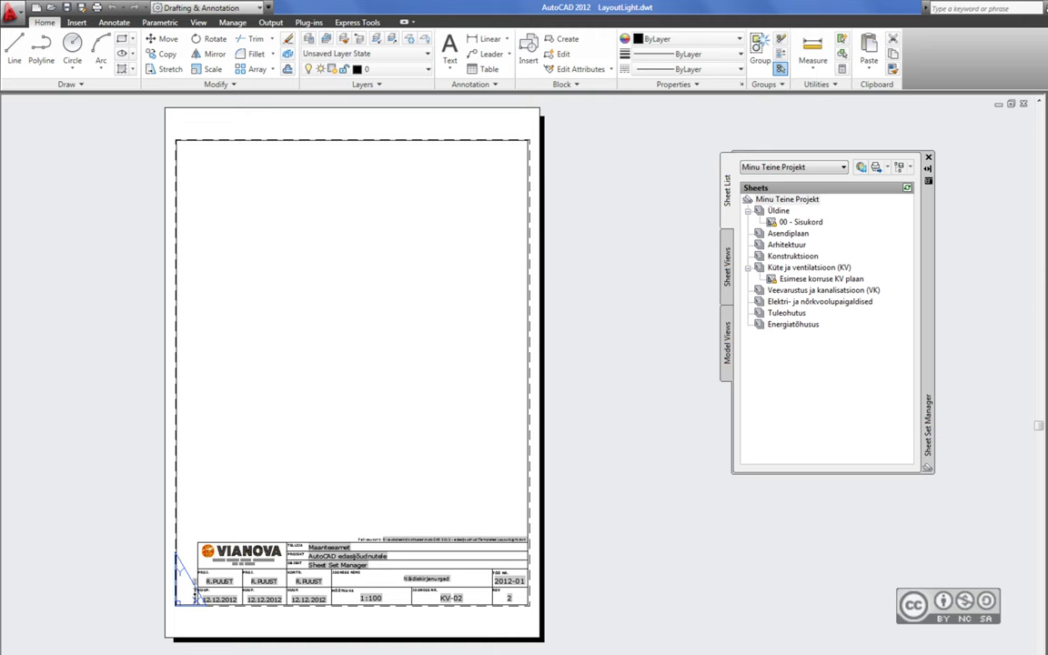
scroll(378, 341, "up", 1)
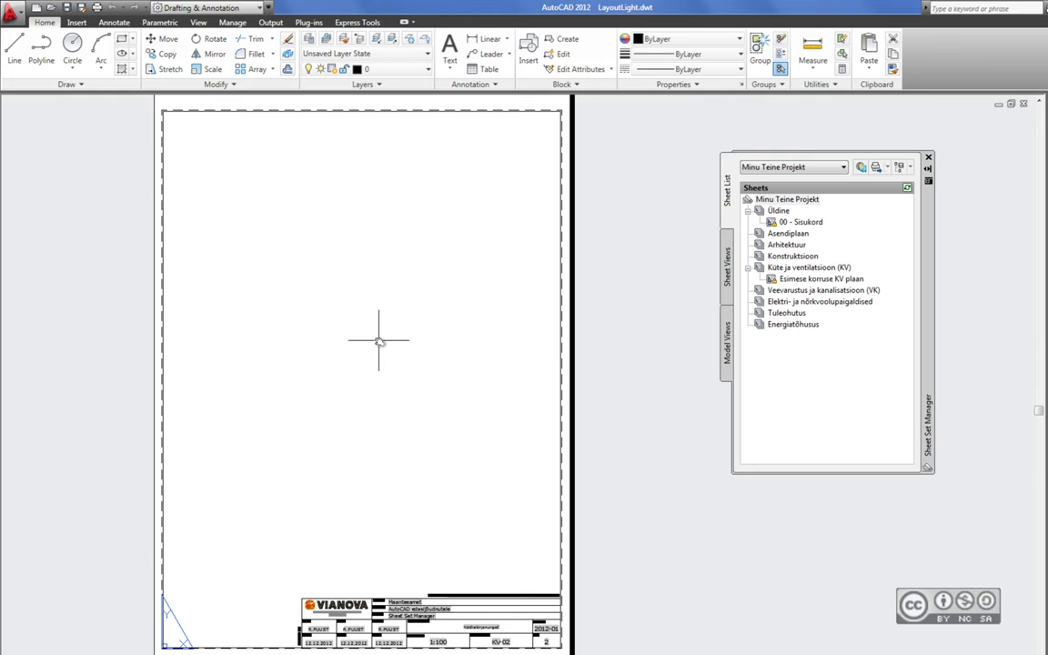
left_click(378, 340)
scroll(331, 375, "down", 2)
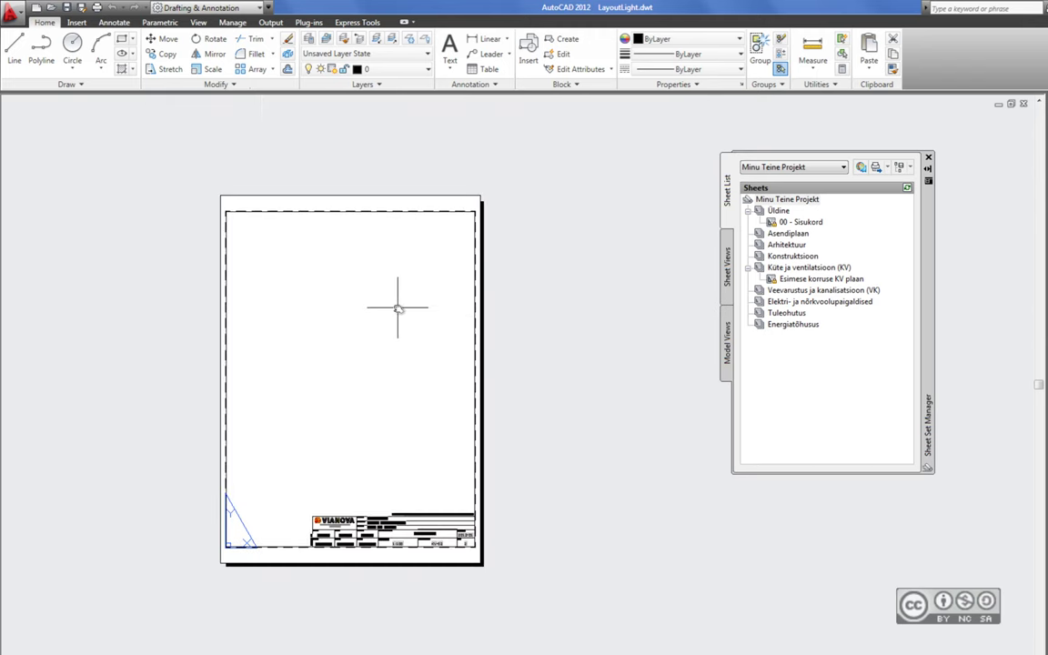
scroll(355, 319, "up", 2)
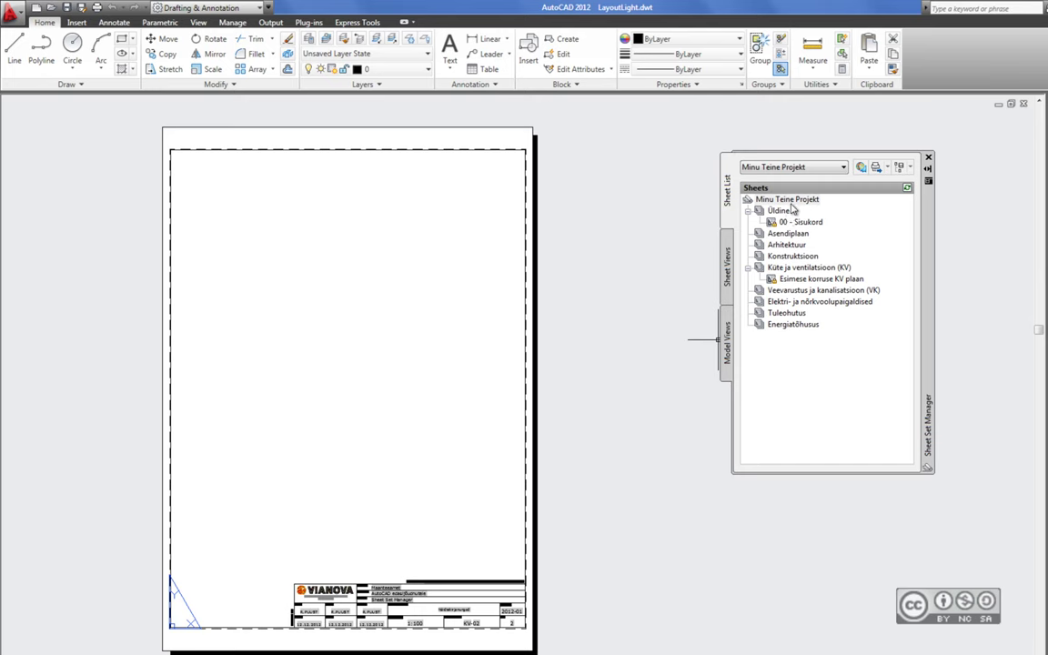
Close LayoutLight without saving, reframe the KV plan sheet, and bring up the Insert tab
left_click(1025, 107)
left_click(575, 360)
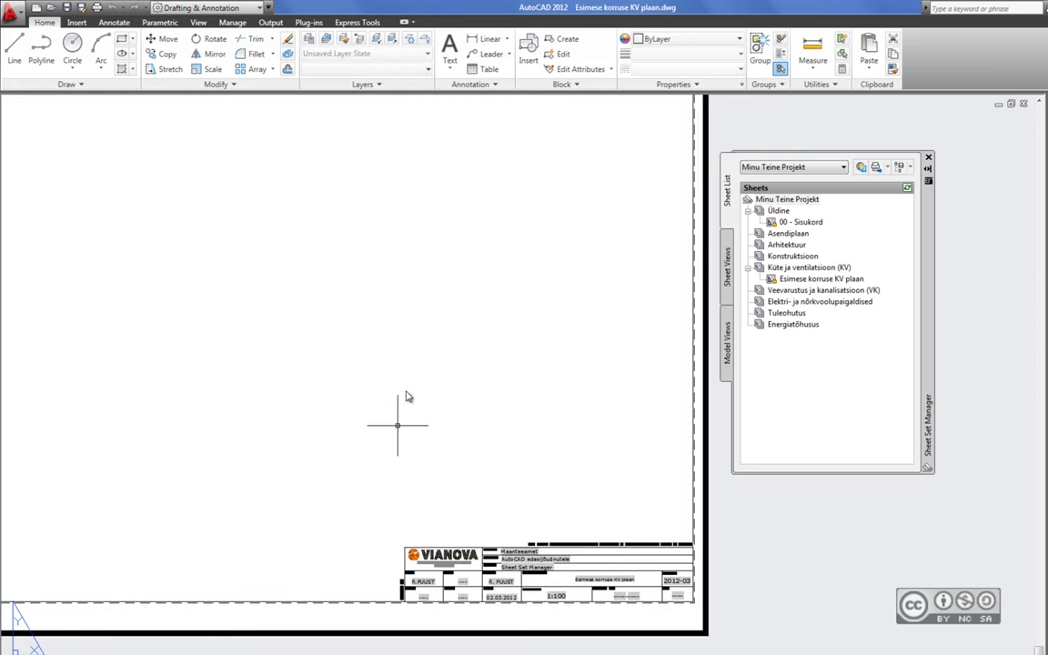
scroll(105, 244, "down", 1)
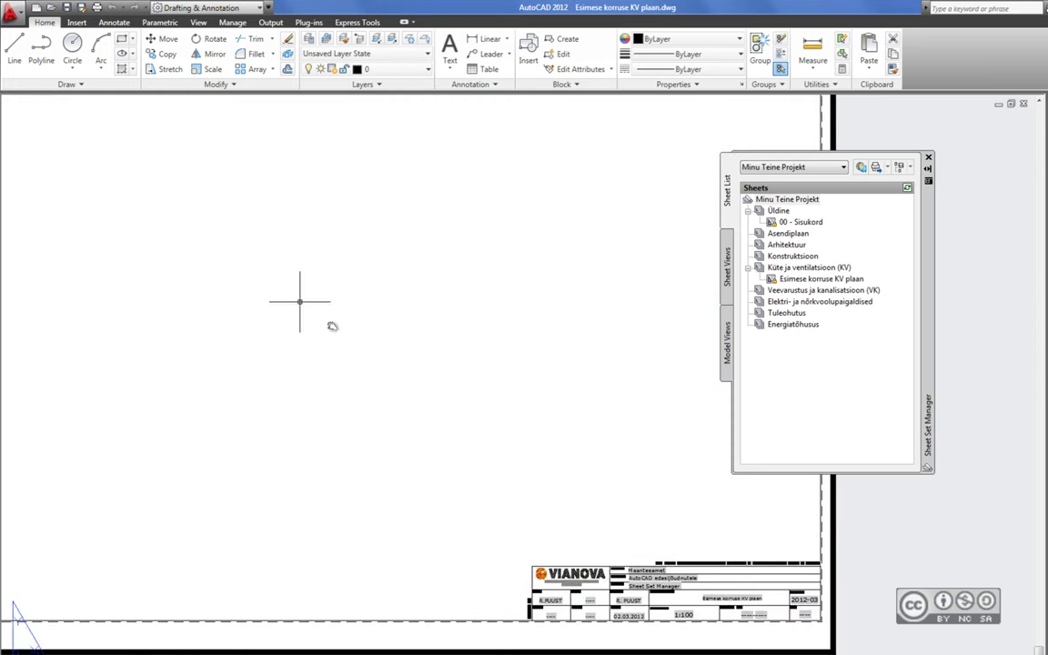
scroll(305, 315, "down", 1)
middle_click_drag(257, 280, 308, 350)
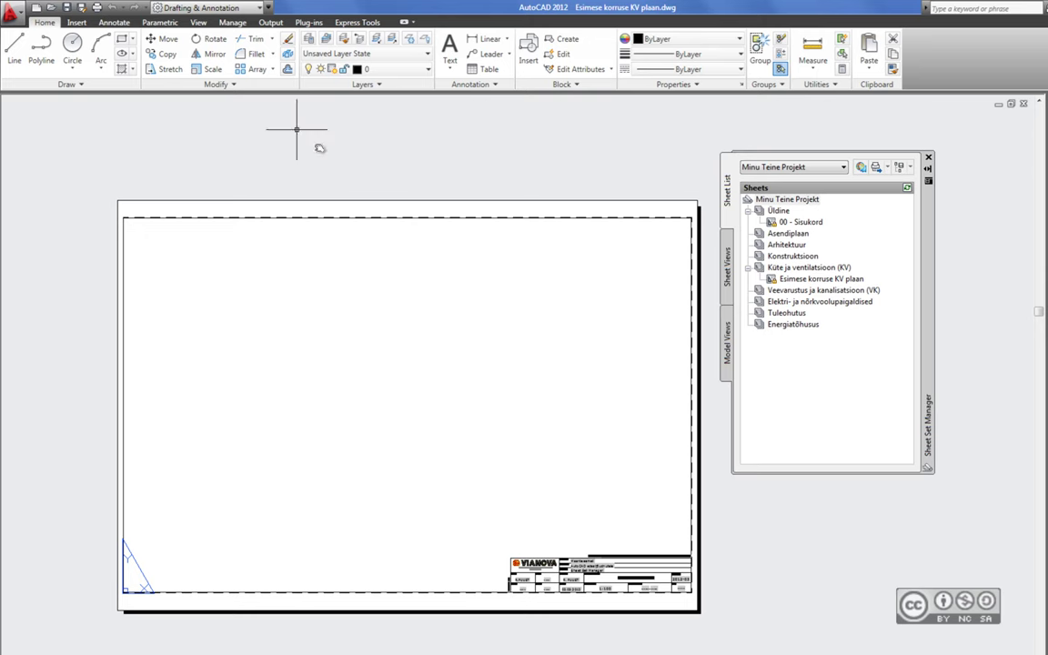
left_click(76, 21)
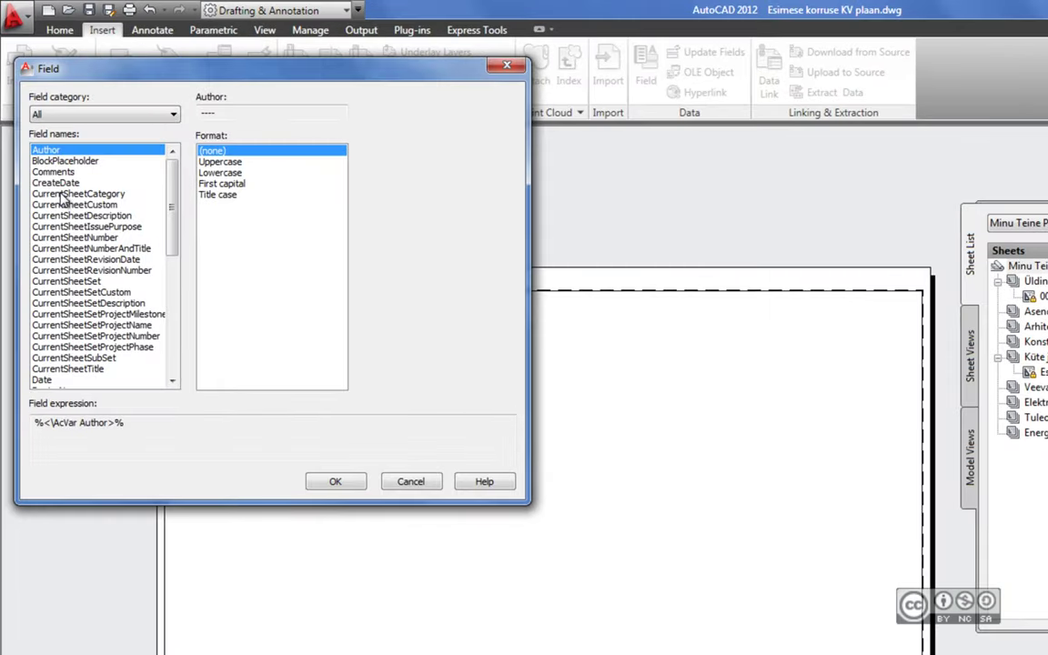
Look at the PlotDate field under Date & Time, then list the Document category fields
left_click(81, 115)
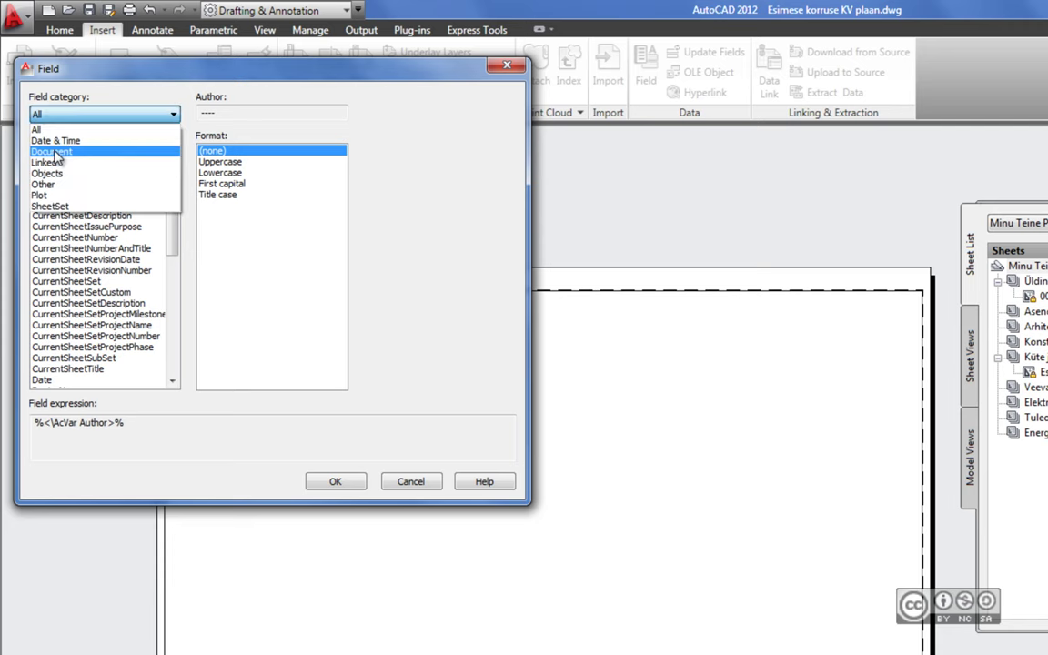
left_click(52, 140)
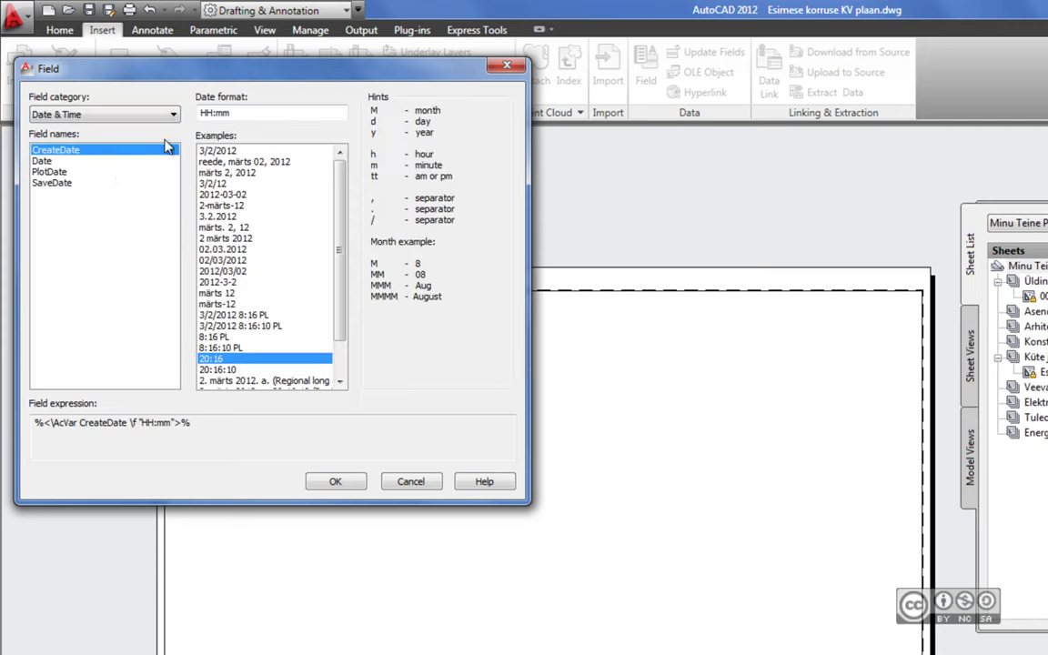
left_click(48, 172)
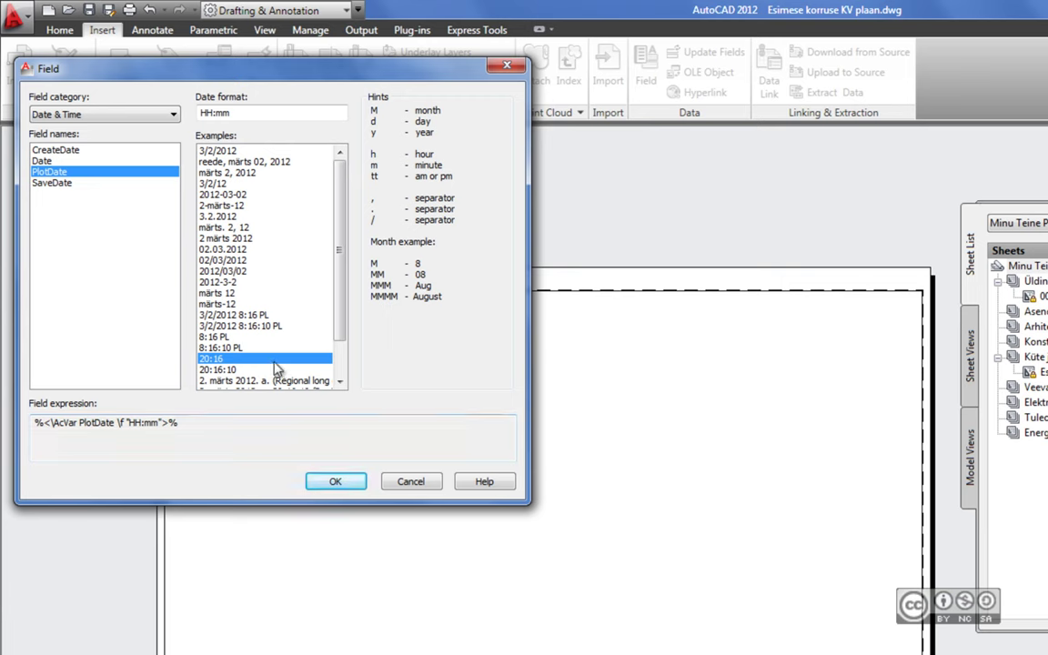
left_click(54, 113)
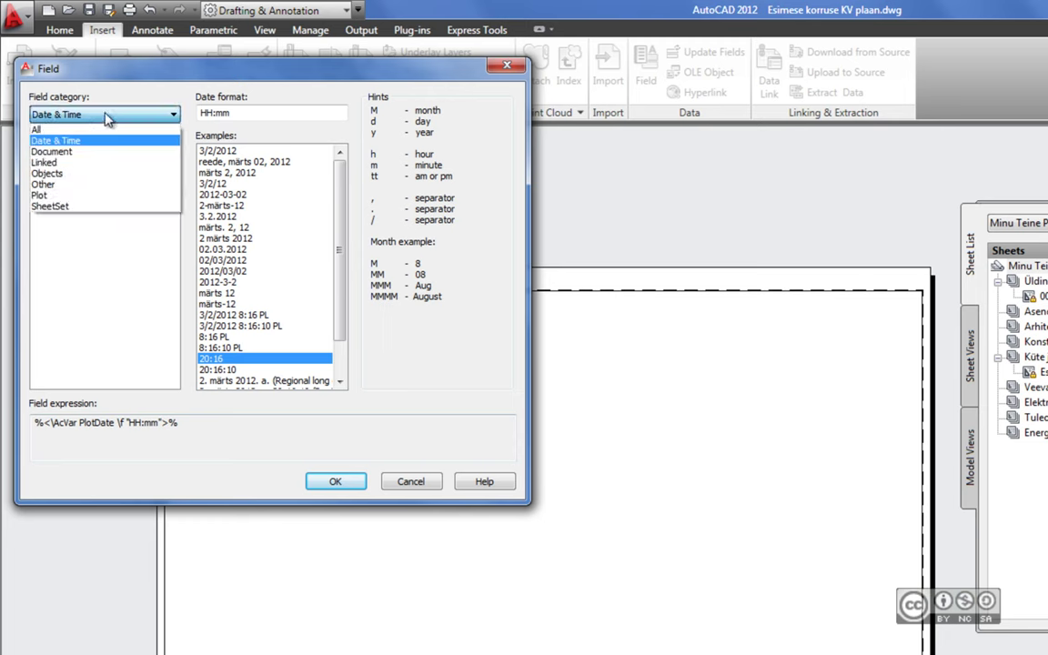
left_click(53, 151)
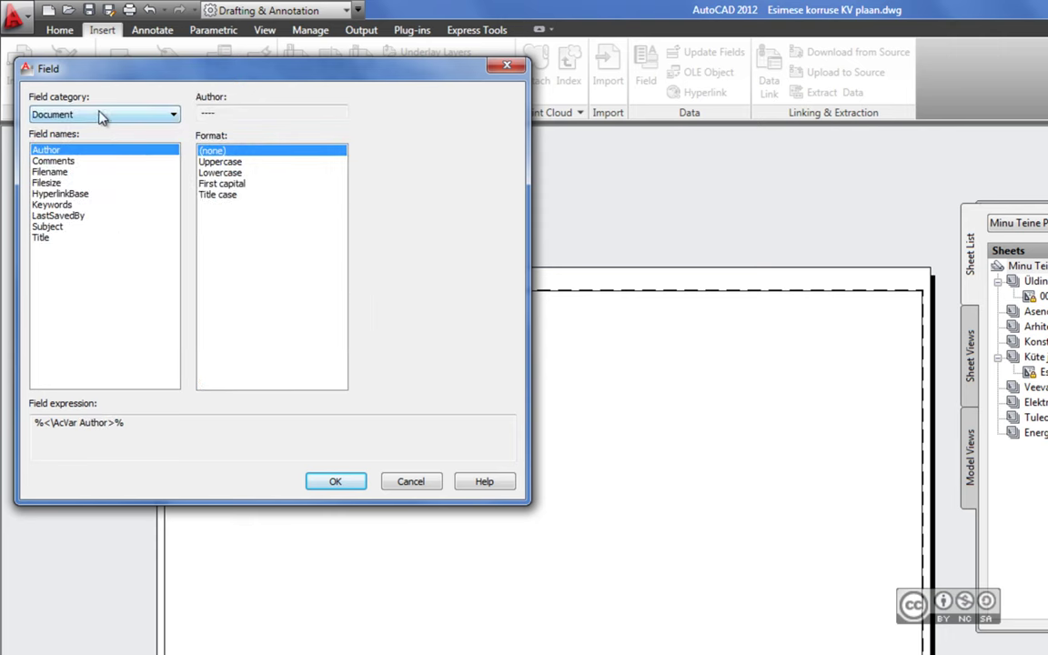
Check Filename, return to Date & Time's PlotDate, then dismiss the Field dialog without inserting
left_click(54, 172)
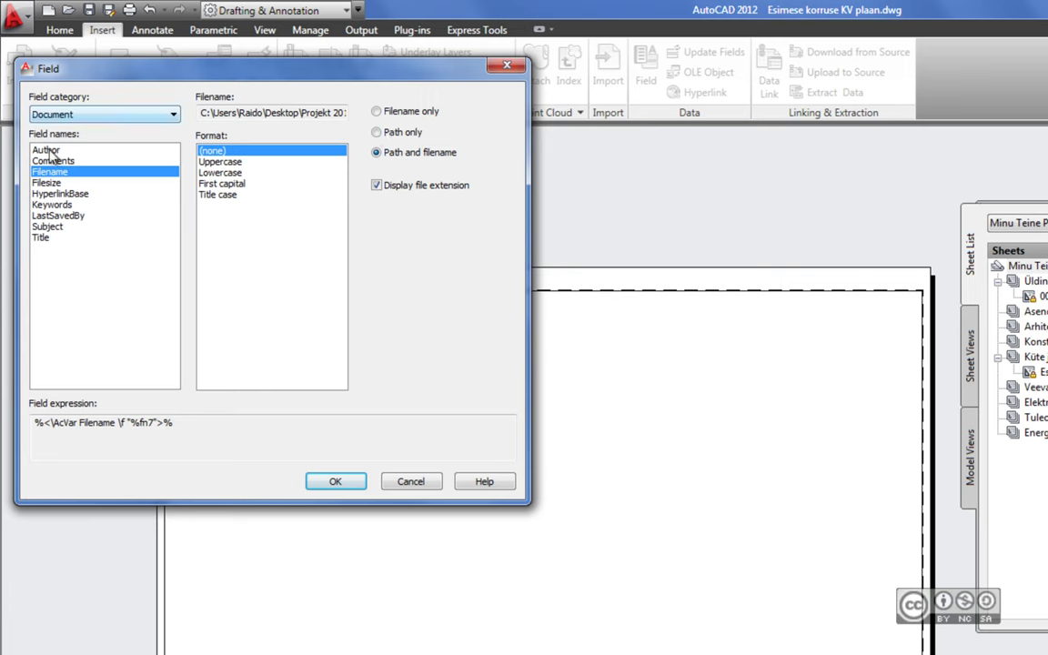
left_click(65, 116)
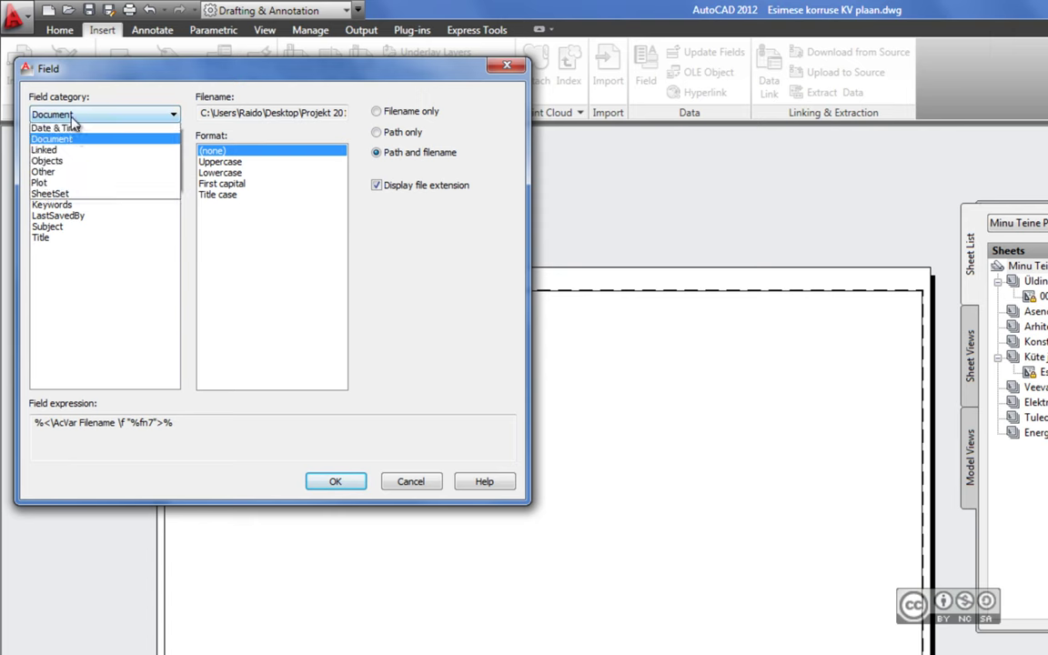
left_click(76, 143)
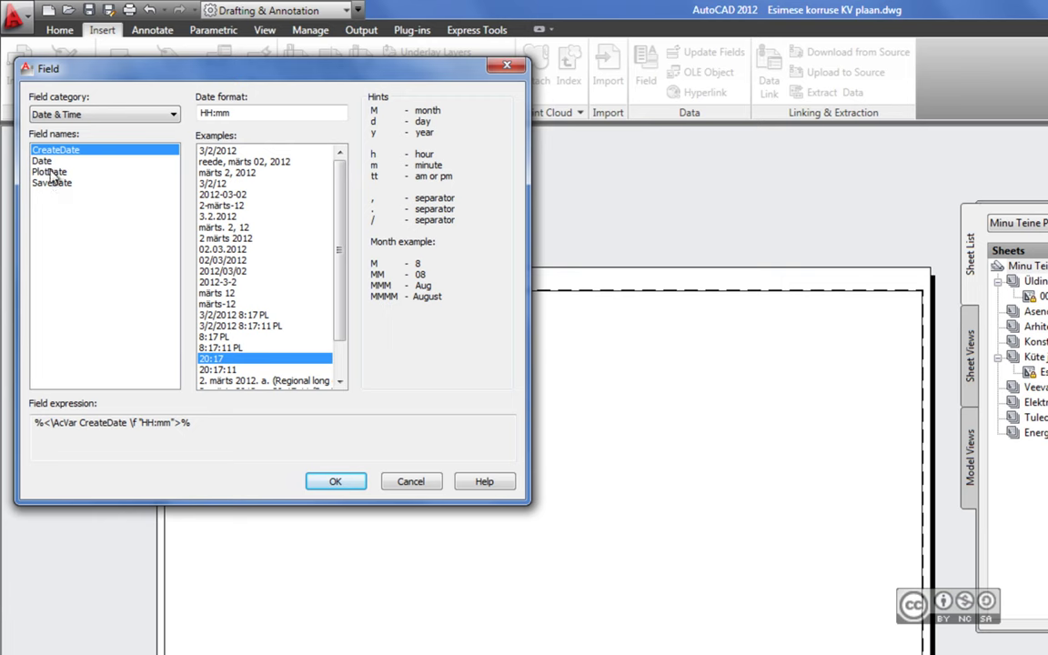
left_click(47, 171)
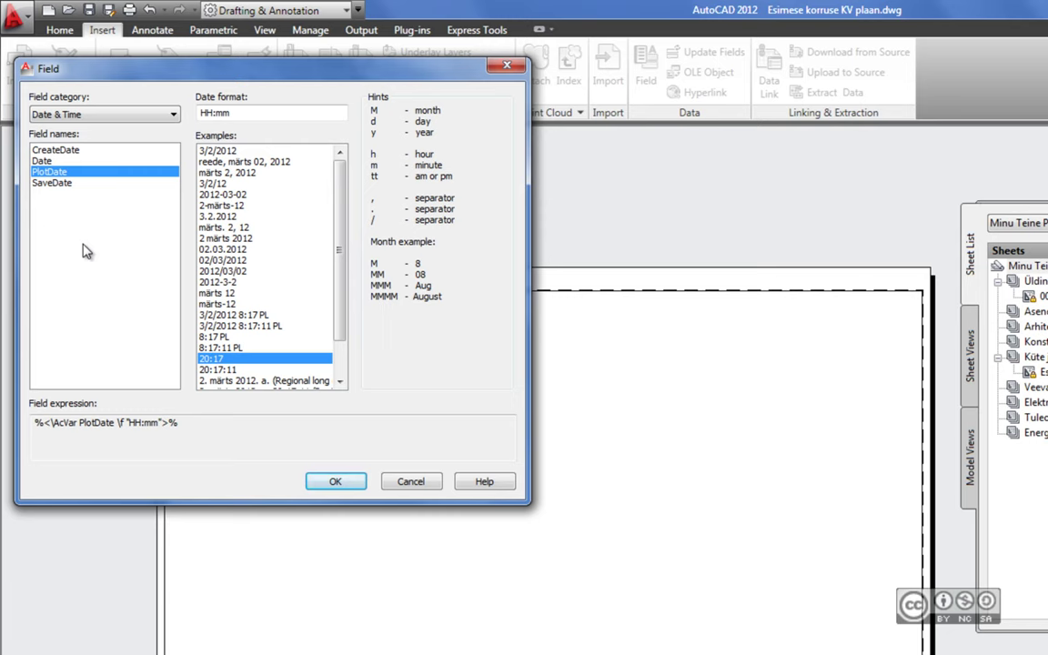
key("Return")
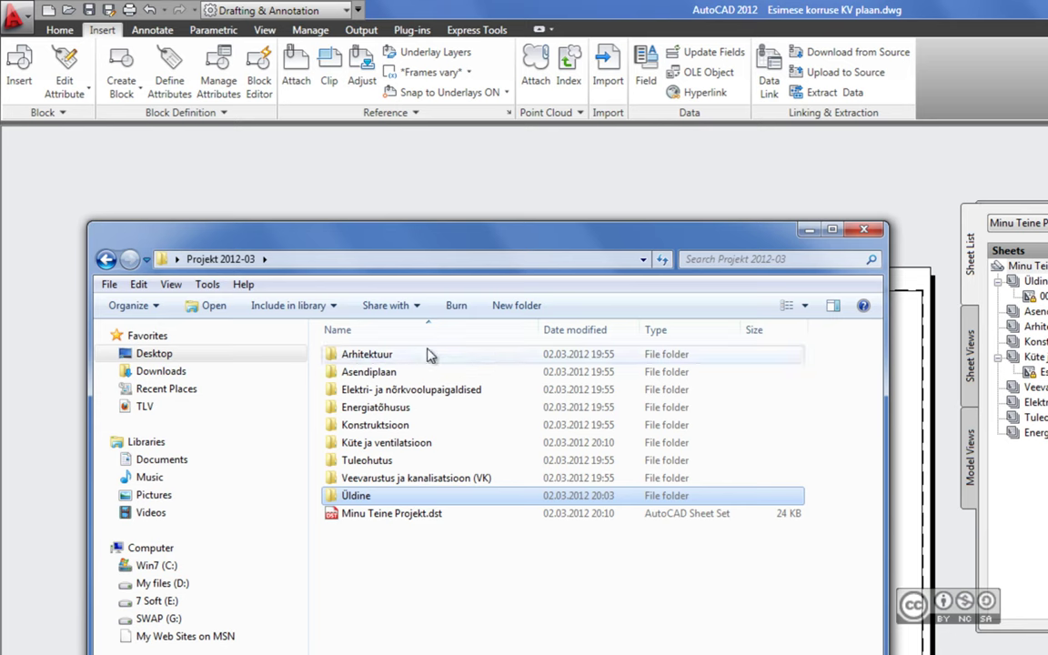
View Sisukord.dwg and its lock files in the Üldine folder, then minimise Explorer
key("Return")
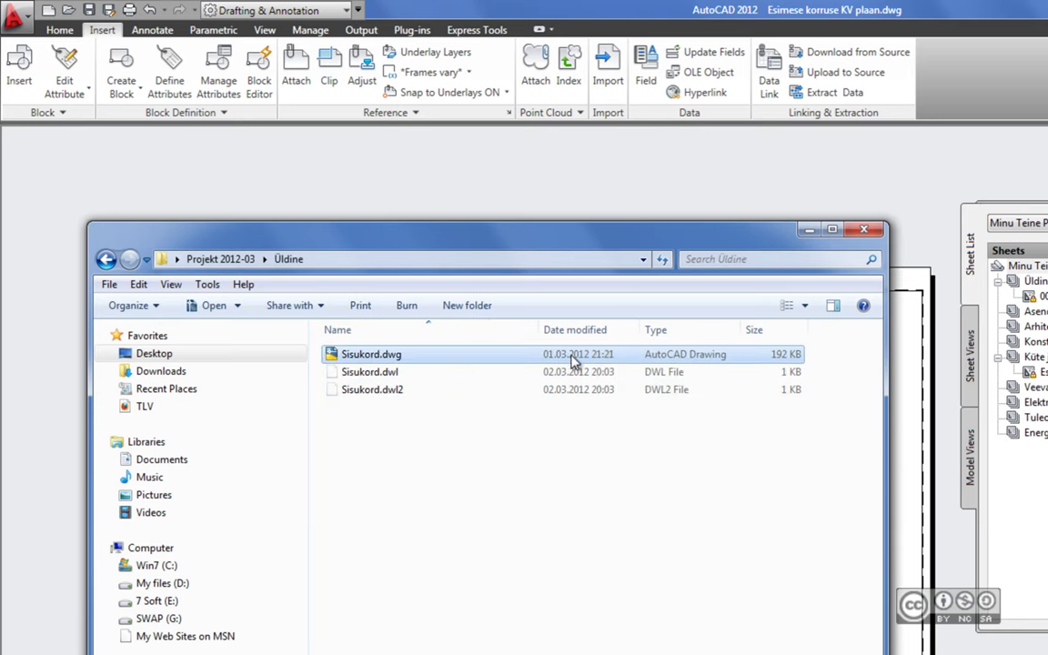
left_click_drag(641, 330, 657, 329)
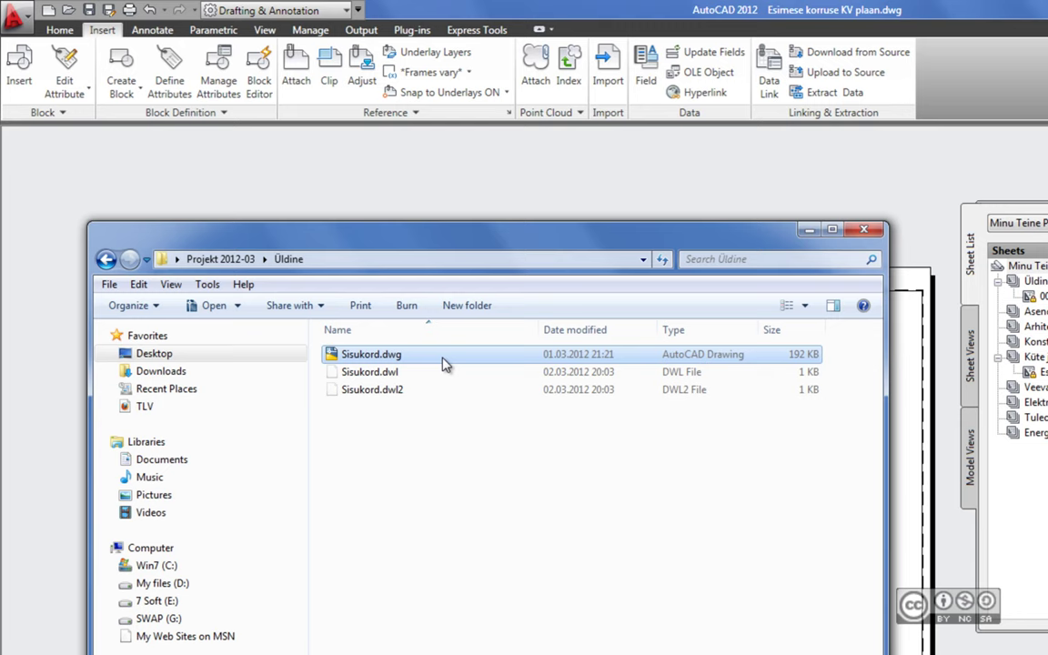
left_click(443, 411)
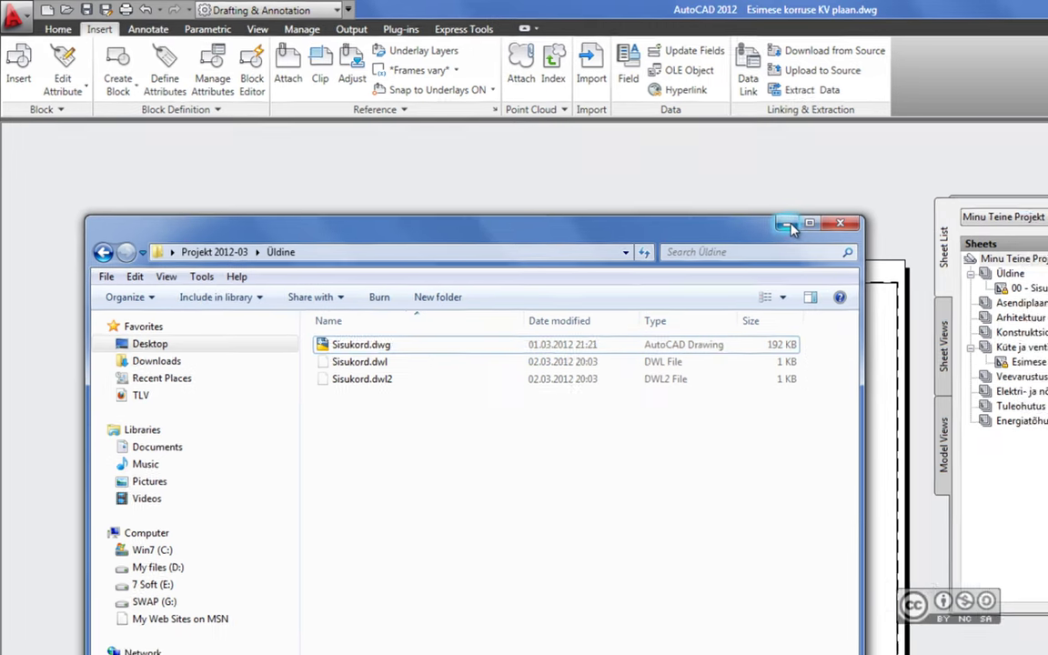
left_click(810, 231)
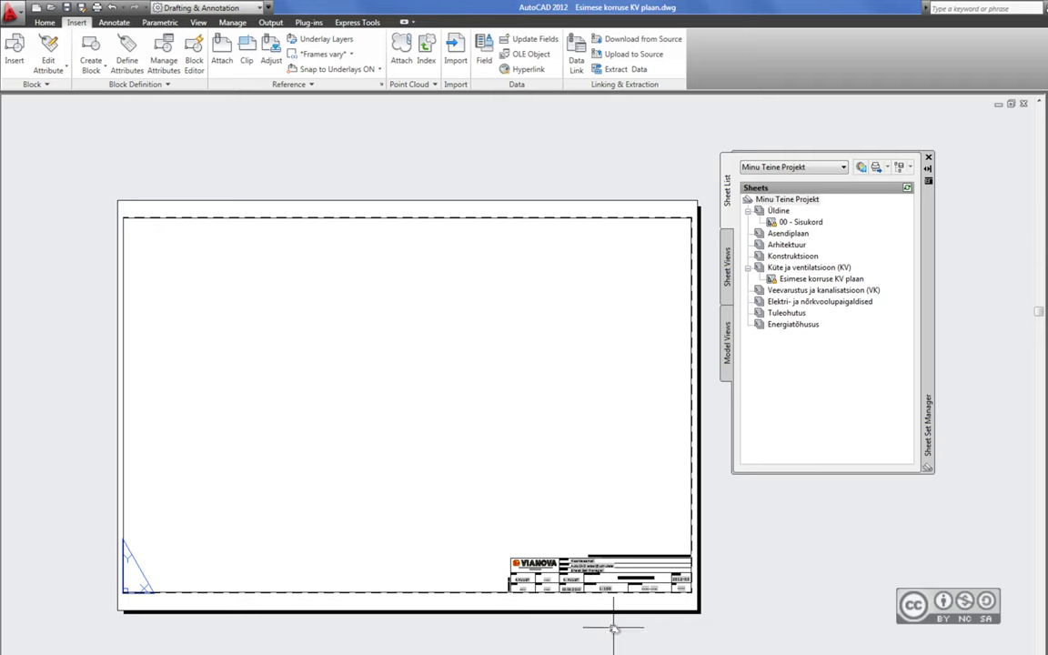
middle_click_drag(613, 626, 585, 516)
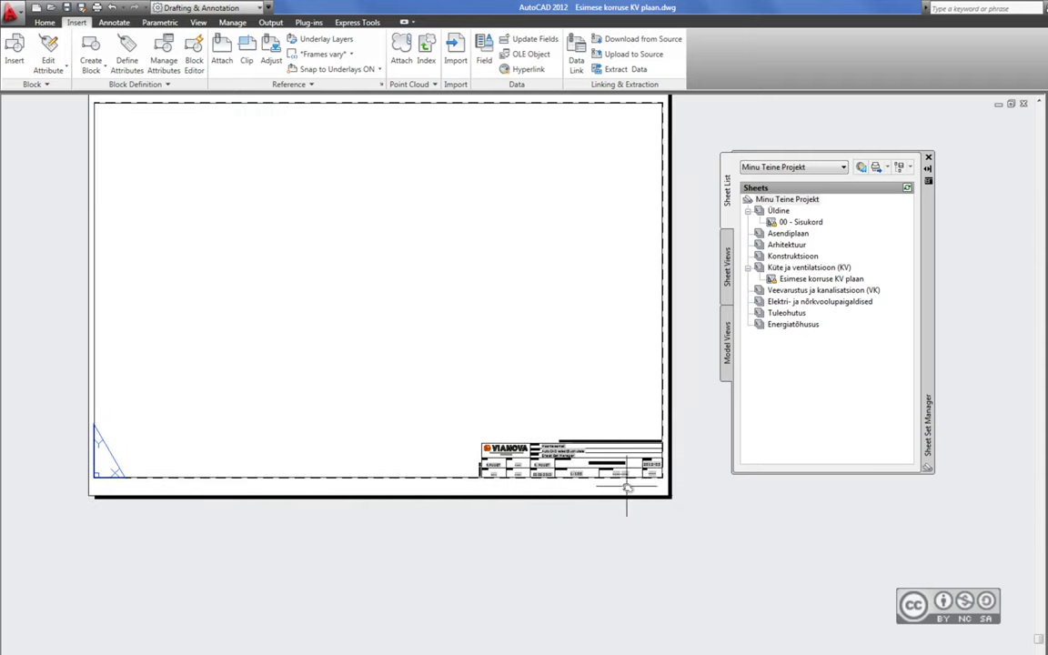
scroll(643, 539, "up", 2)
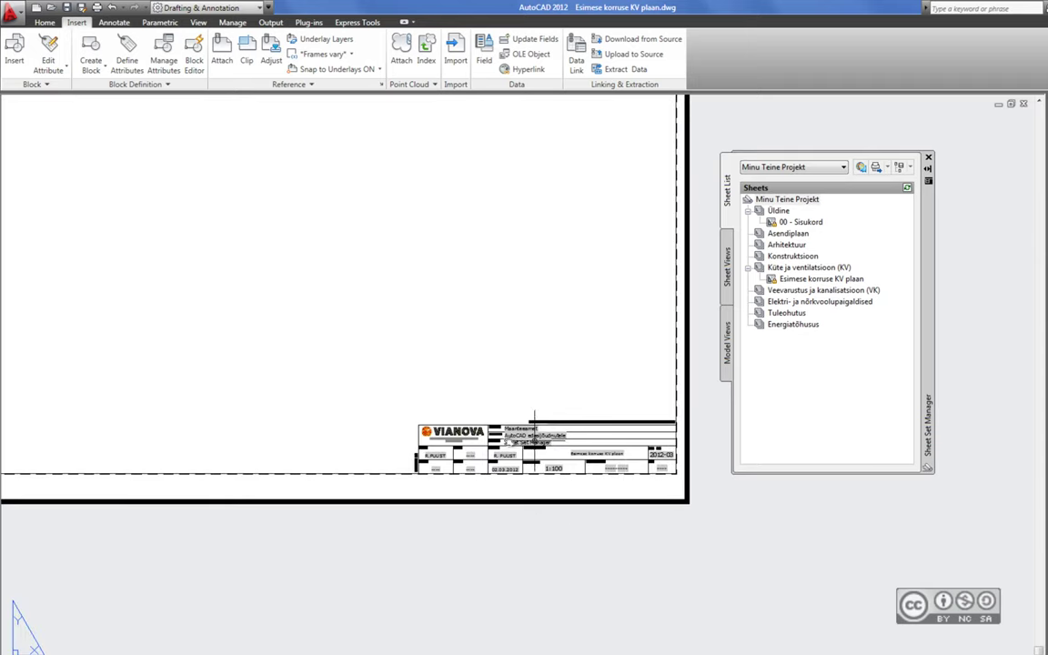
scroll(628, 448, "up", 3)
scroll(487, 421, "up", 1)
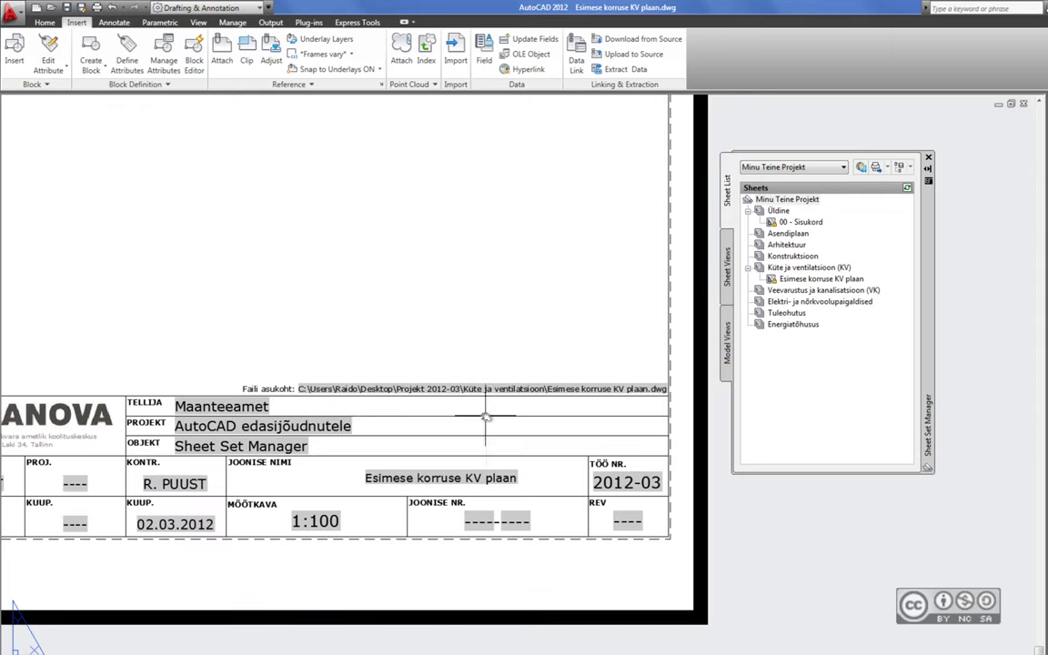
scroll(379, 409, "up", 1)
scroll(393, 427, "up", 2)
scroll(270, 436, "up", 1)
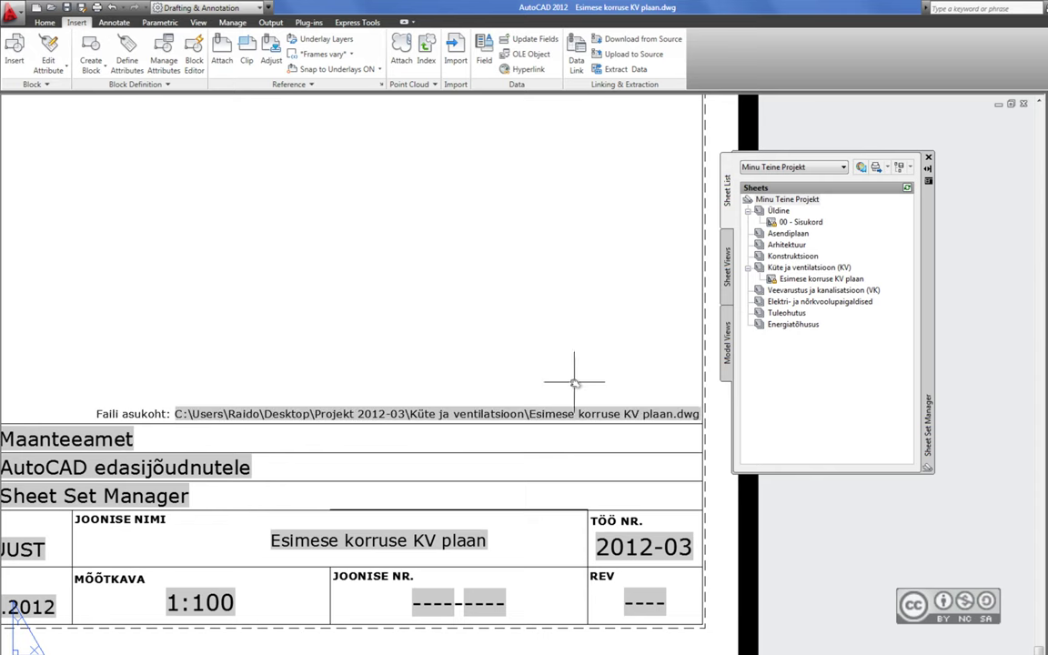
scroll(449, 318, "down", 2)
scroll(374, 304, "up", 1)
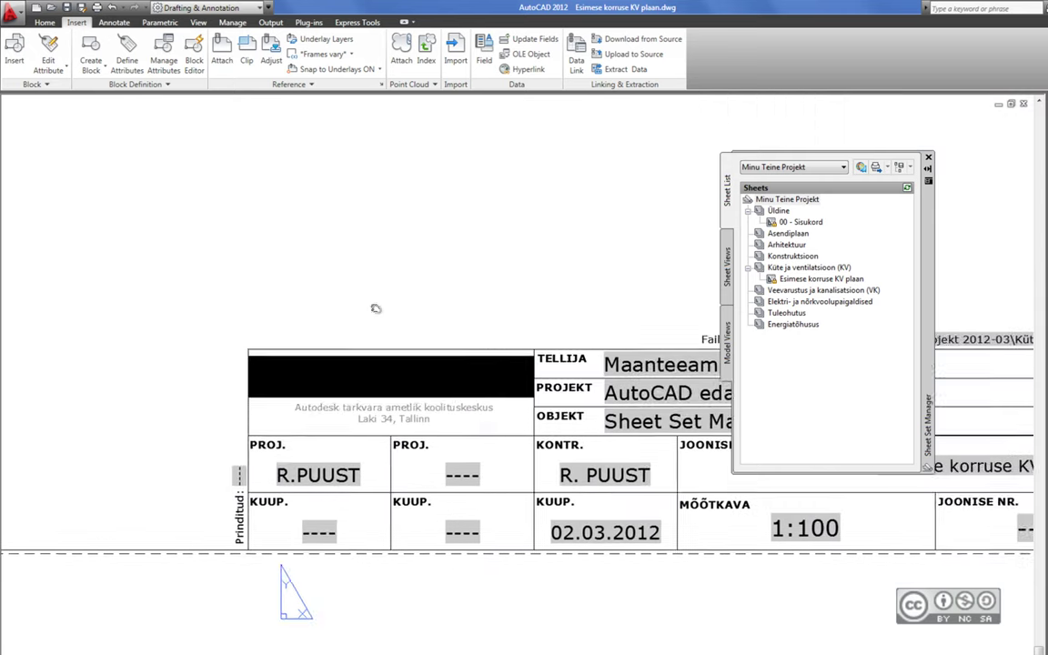
scroll(342, 298, "up", 1)
scroll(336, 501, "up", 3)
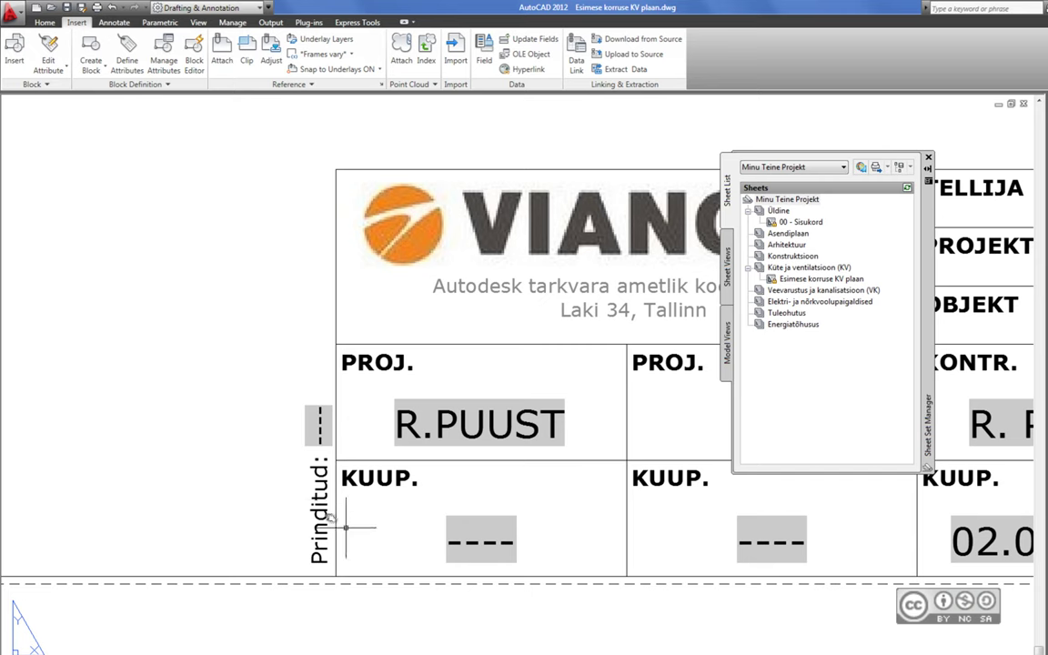
scroll(314, 515, "down", 2)
middle_click_drag(468, 334, 600, 408)
scroll(536, 390, "down", 1)
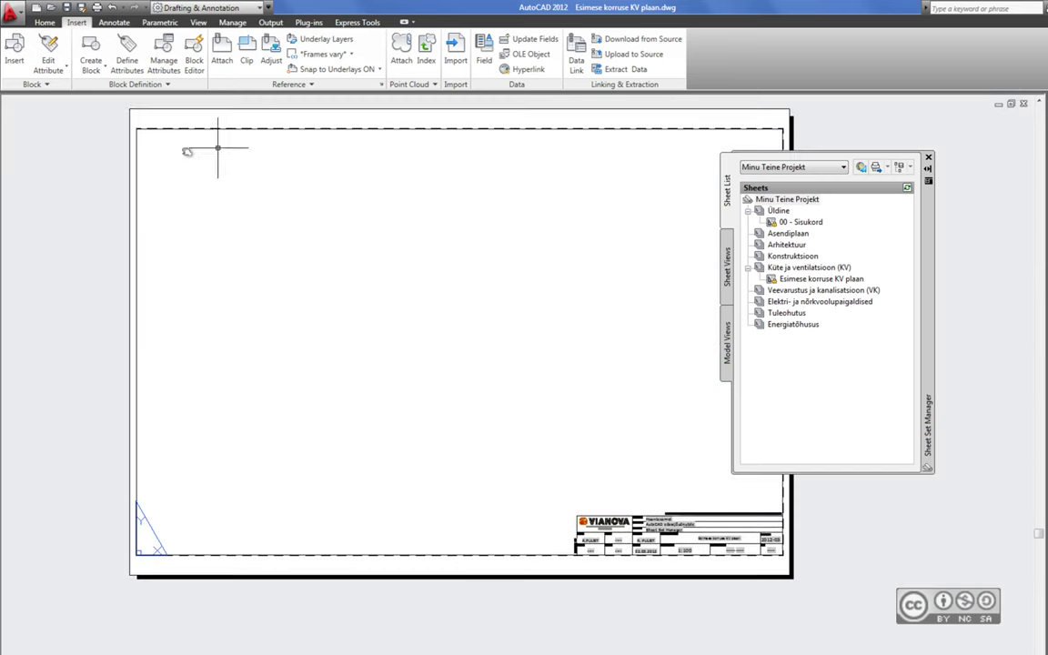
Export the layout as Esimese korruse KV plaan.pdf on the Desktop
left_click(271, 22)
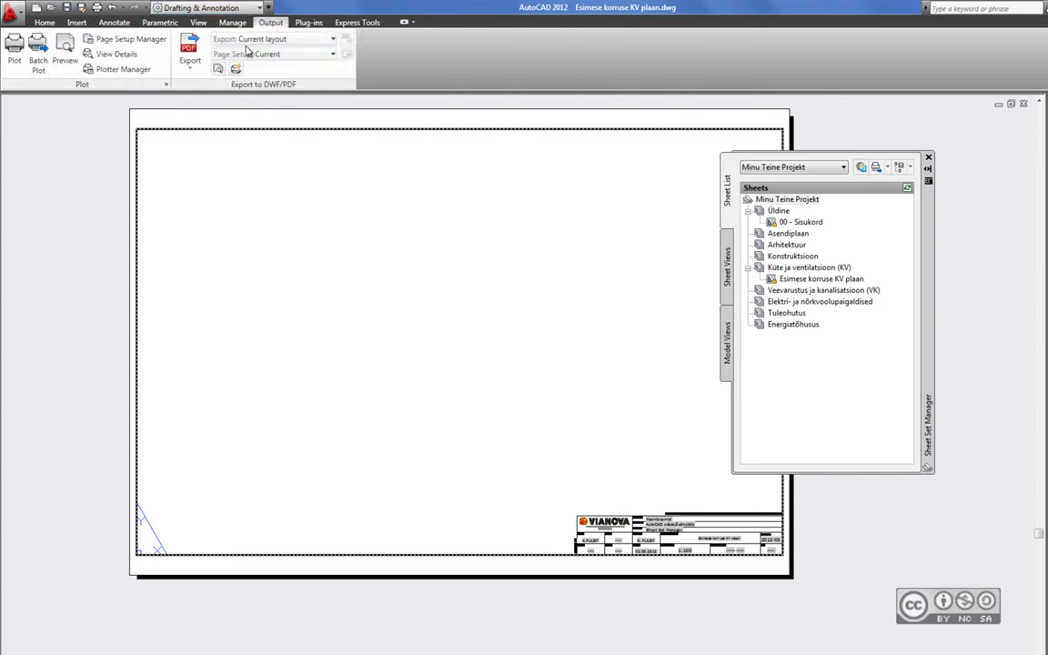
left_click(189, 64)
left_click(203, 143)
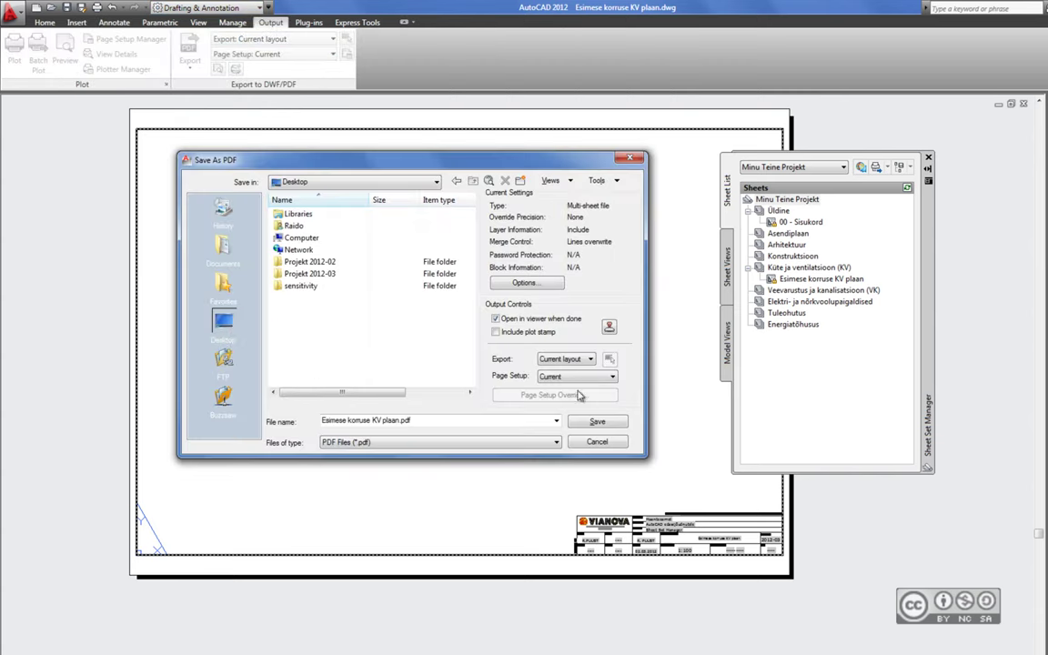
left_click(597, 421)
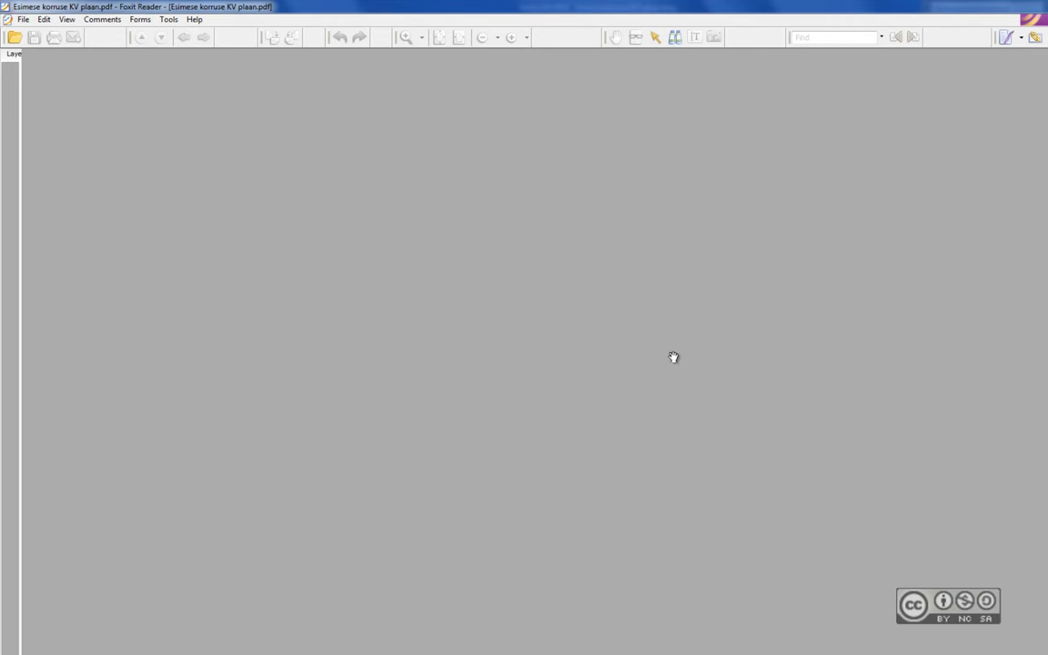
Inspect the filled-in title block fields in the PDF, then return to AutoCAD
scroll(953, 609, "down", 3)
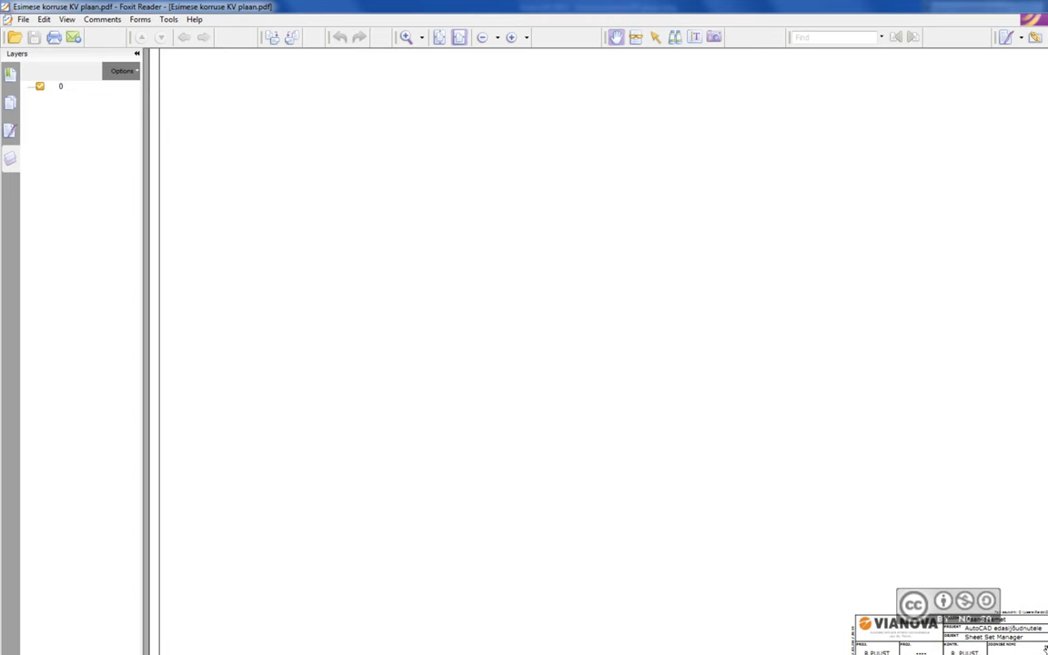
scroll(654, 442, "up", 1, "ctrl")
scroll(654, 442, "up", 1, "ctrl")
scroll(654, 442, "up", 1, "ctrl")
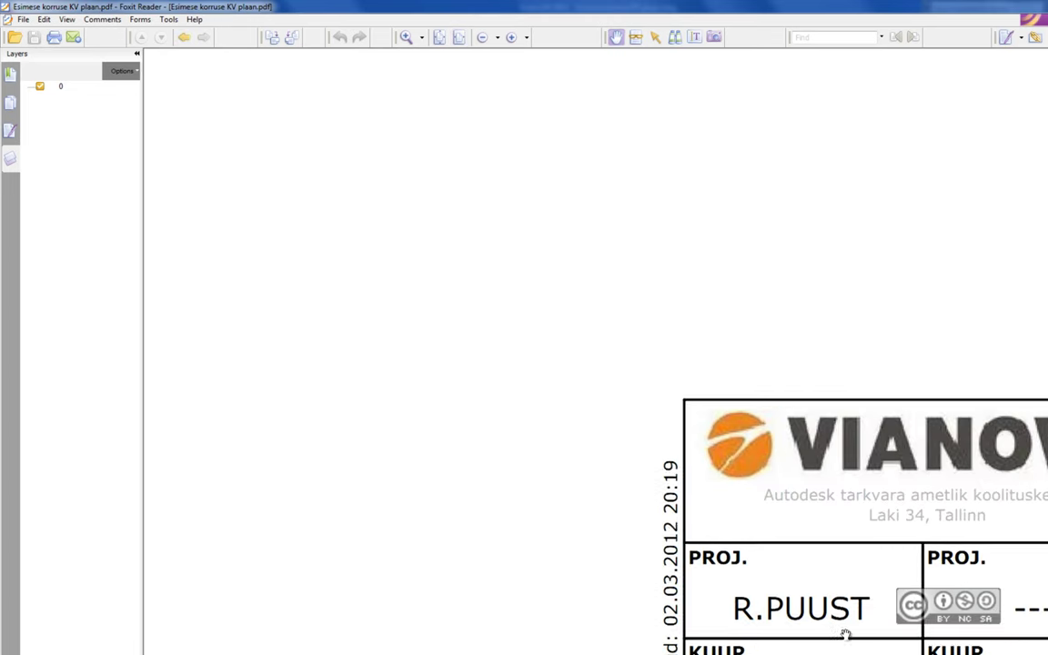
scroll(654, 442, "up", 1, "ctrl")
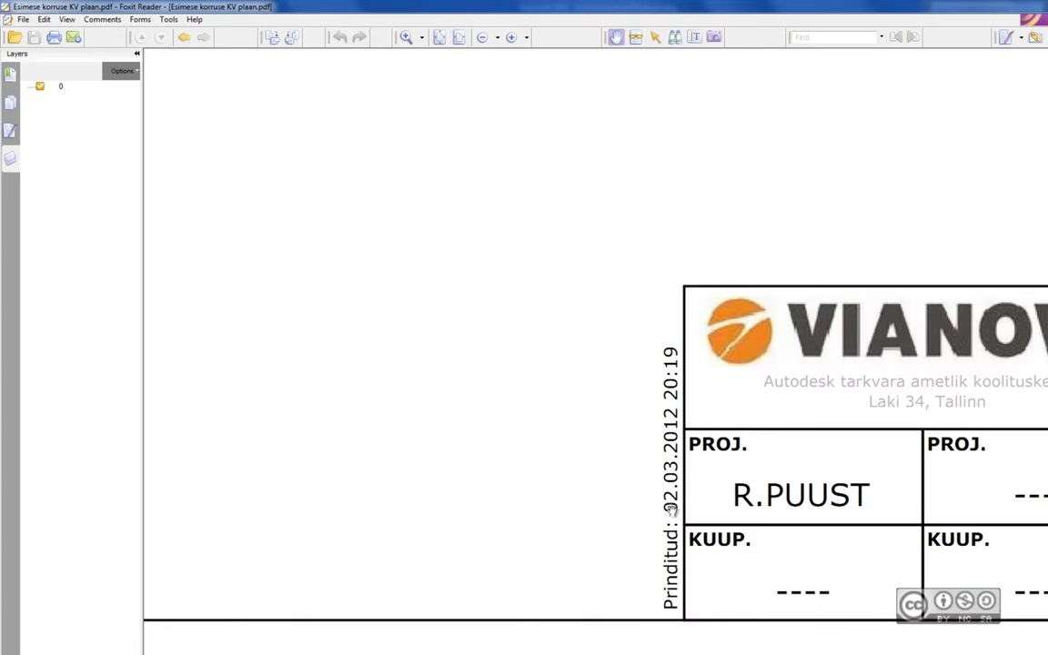
scroll(605, 318, "down", 3)
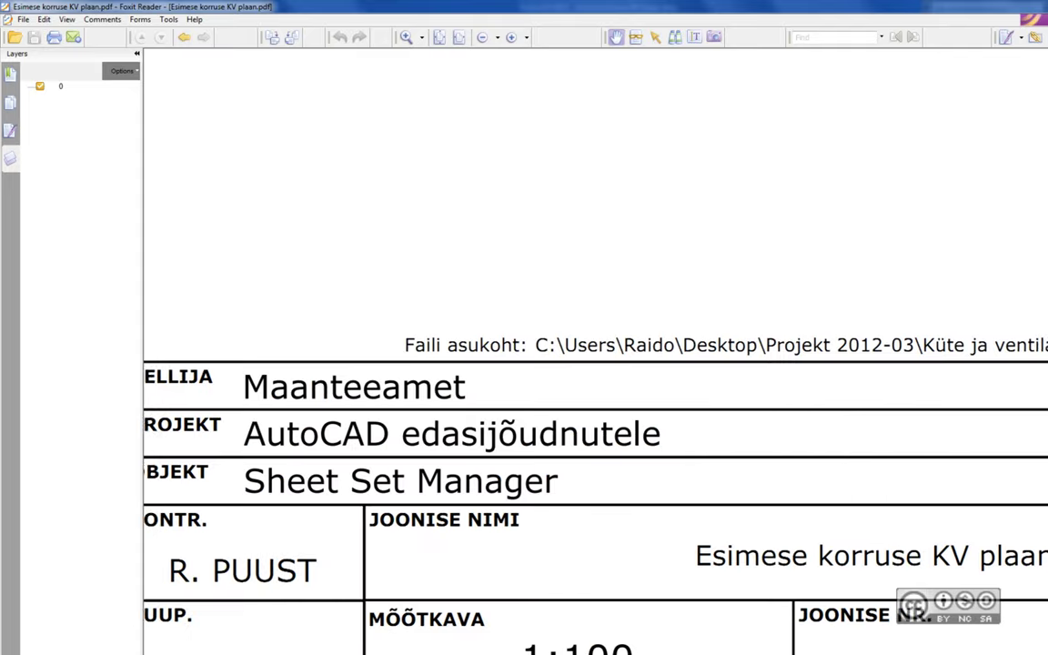
scroll(604, 318, "right", 1)
scroll(870, 545, "down", 2, "ctrl")
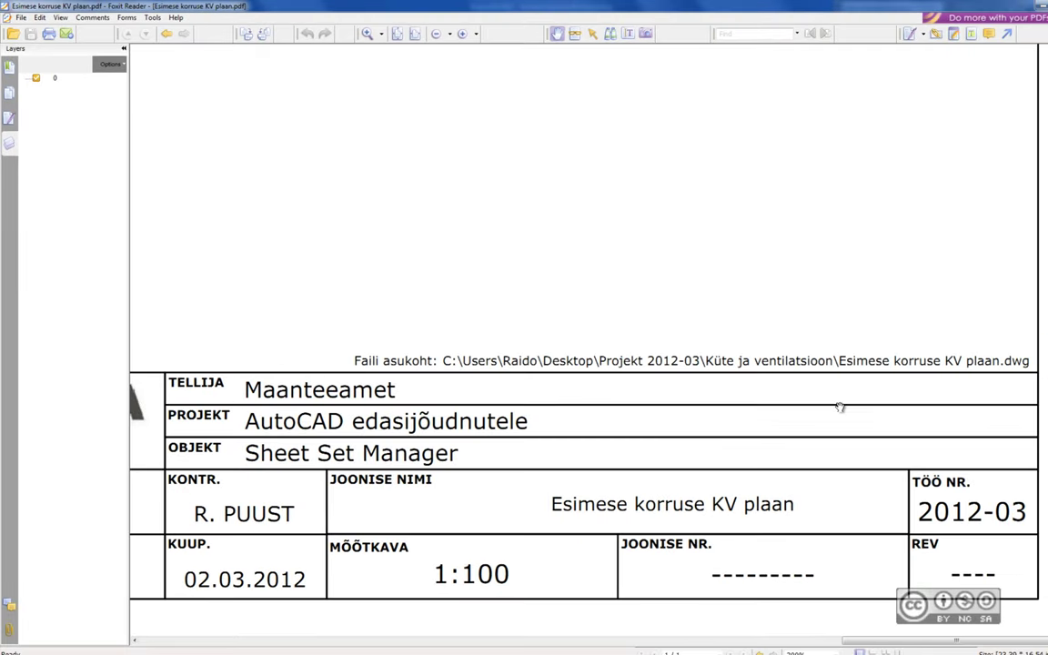
left_click(816, 639)
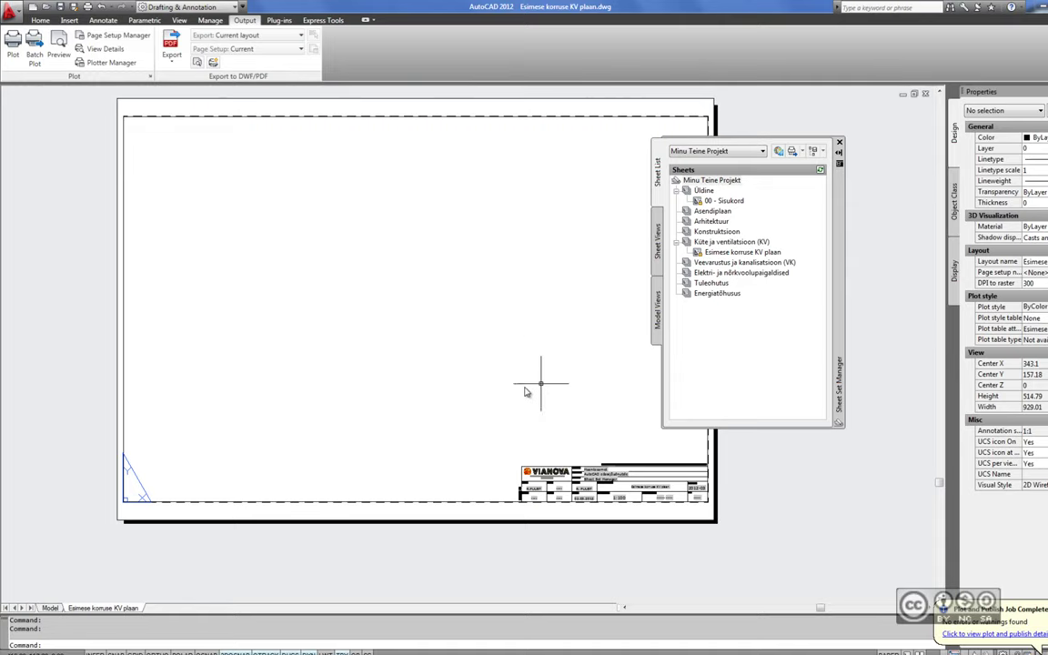
key("alt+Tab")
Open the Field dialog and browse the Objects category, then back to All fields
left_click(69, 20)
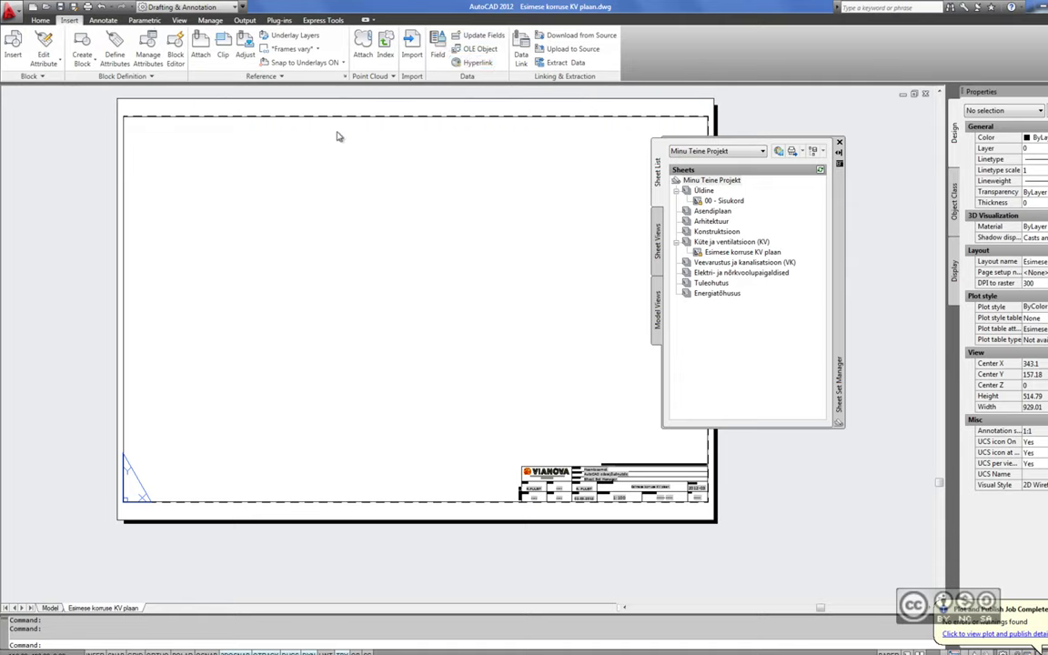
left_click(440, 50)
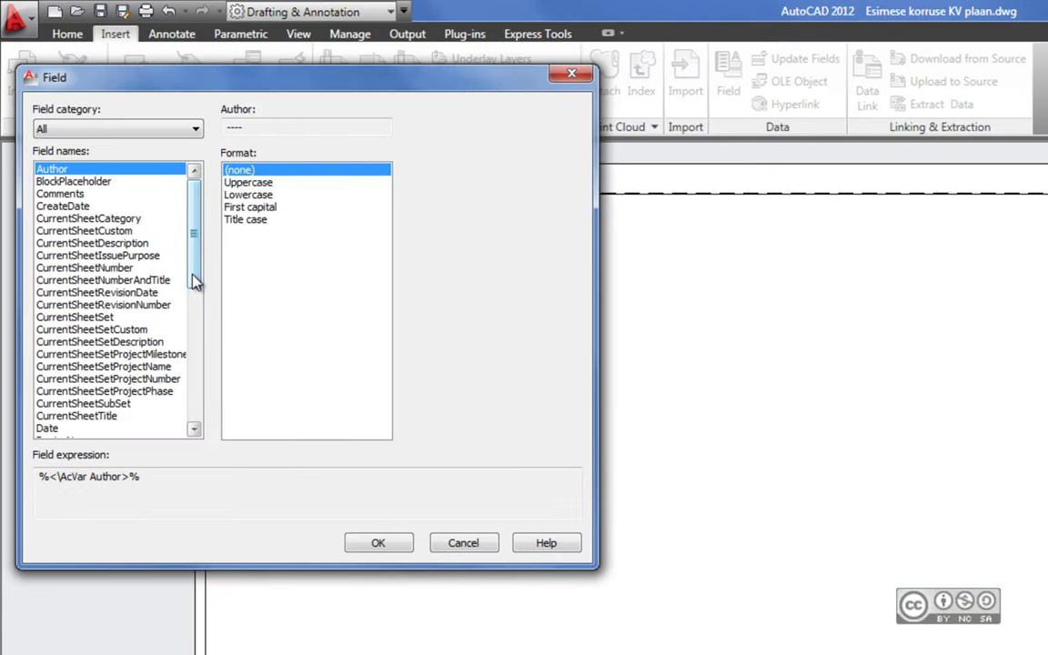
mouse_move(194, 262)
left_mouse_down()
mouse_move(196, 318)
mouse_move(195, 186)
left_mouse_up()
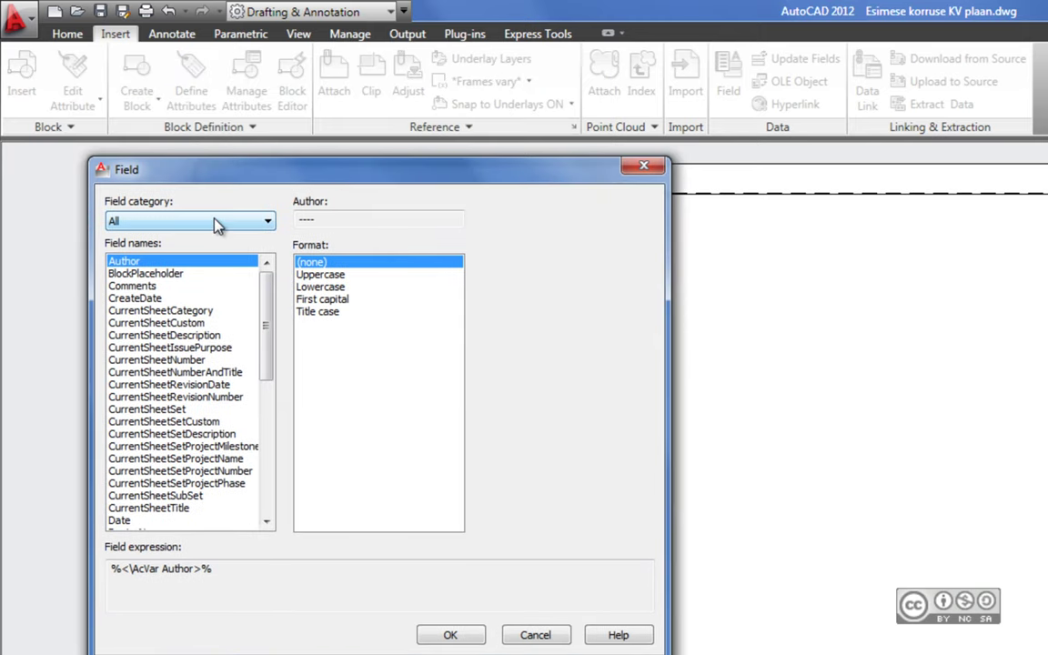
left_click(217, 226)
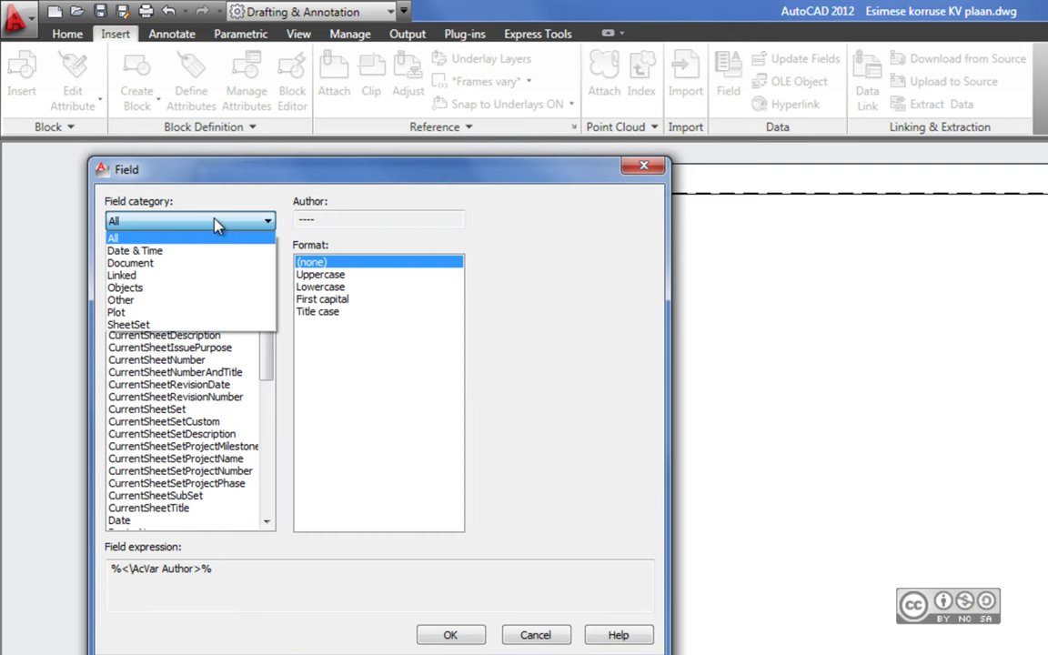
left_click(127, 288)
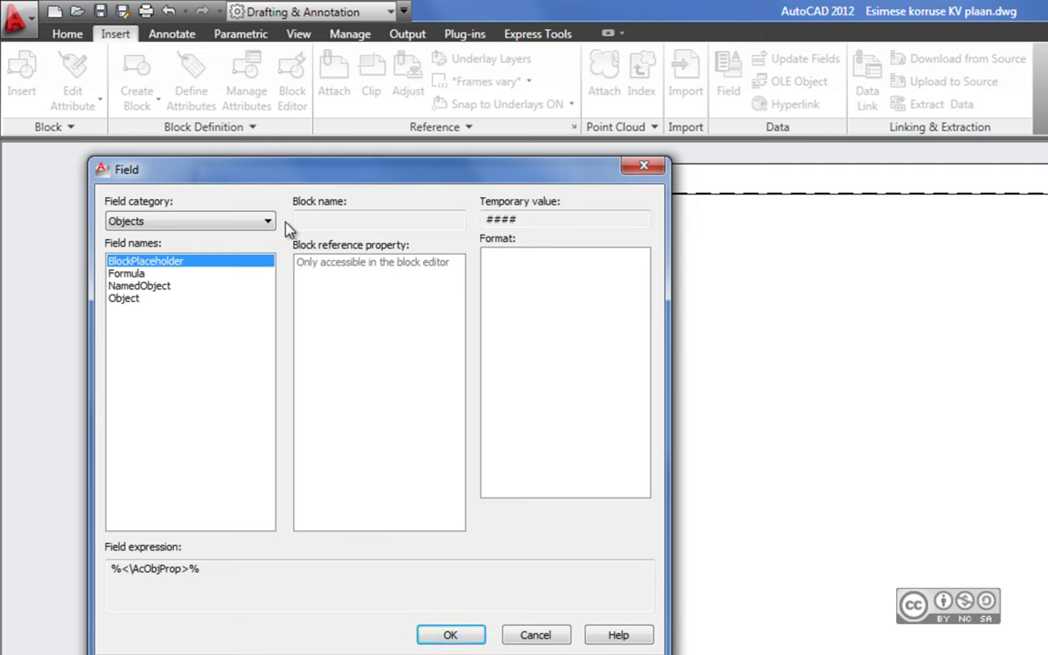
left_click(244, 223)
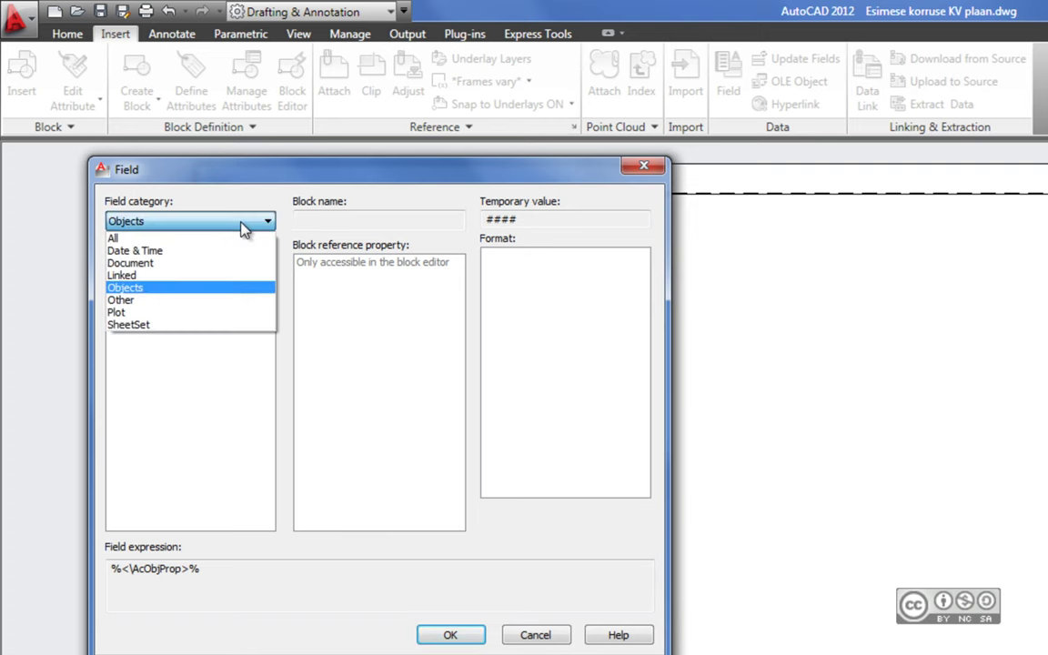
left_click(241, 238)
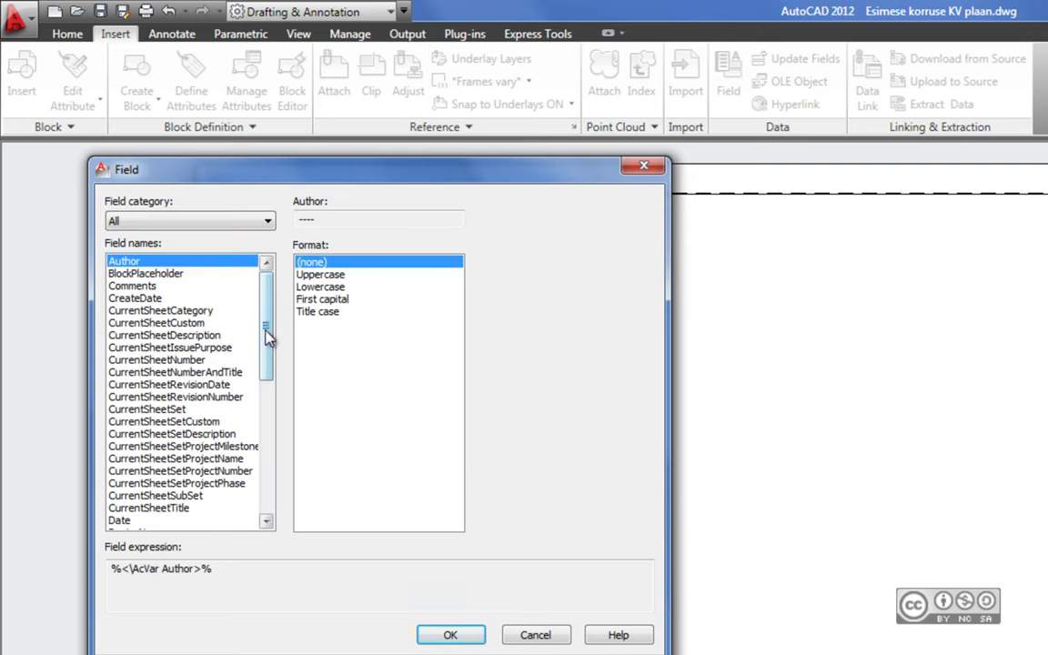
Browse the Other category's system and Lisp variable fields, then list the SheetSet fields
left_click(182, 222)
left_click(163, 299)
left_click(143, 287)
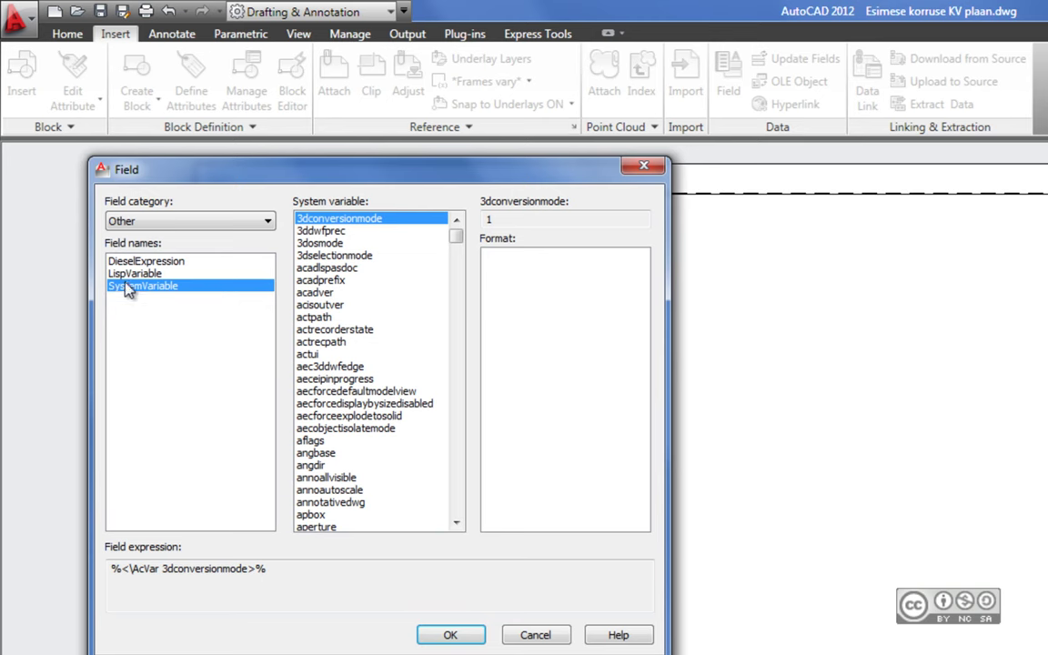
left_click(127, 273)
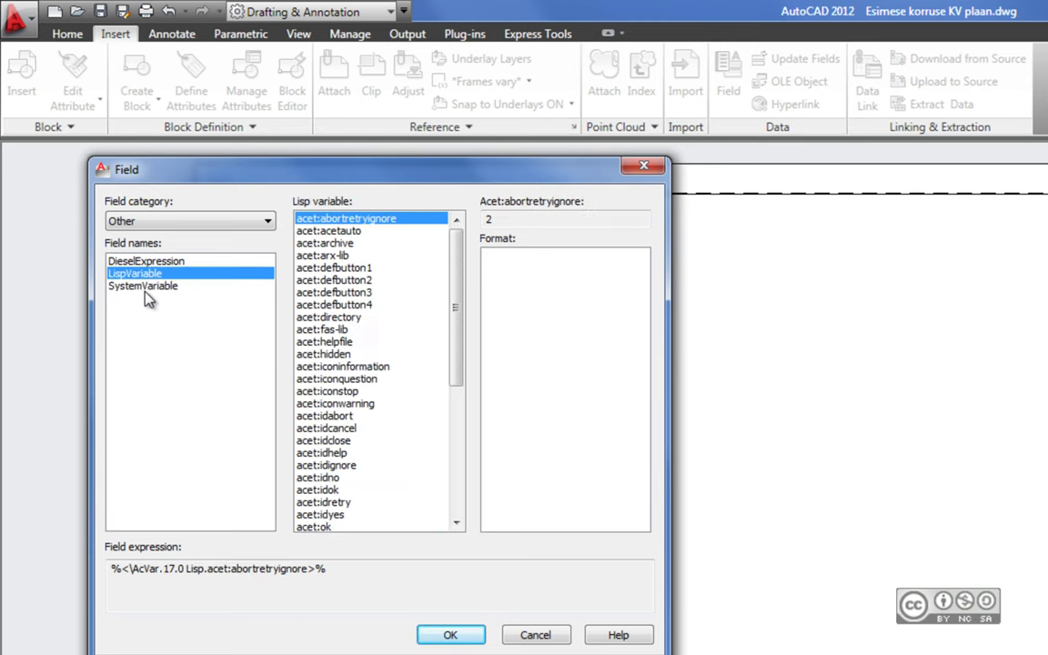
left_click(209, 221)
left_click(146, 235)
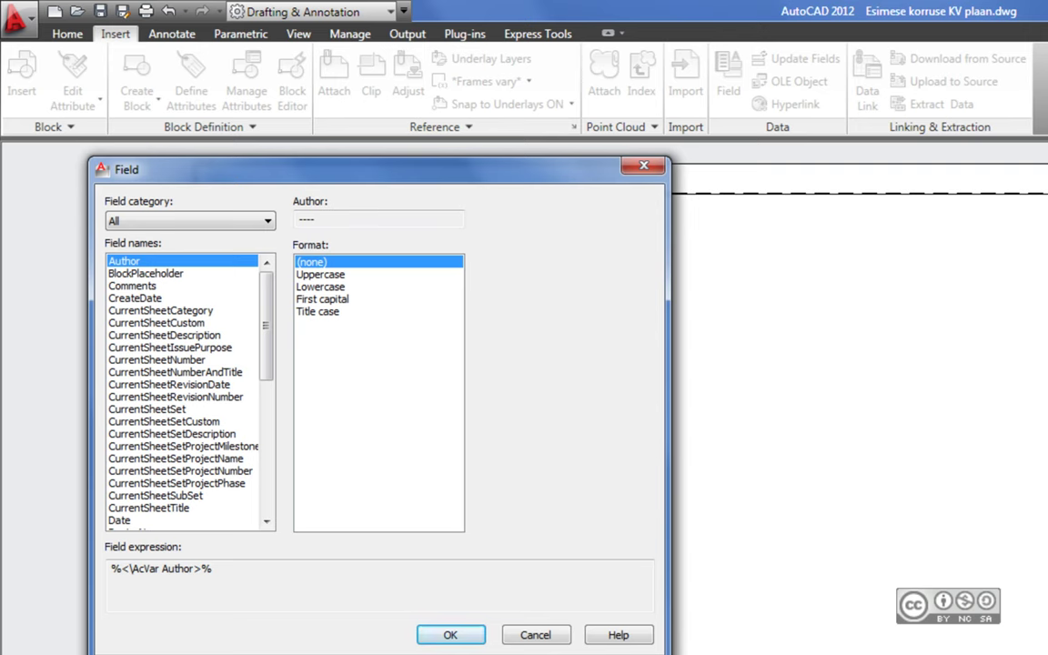
left_click(171, 223)
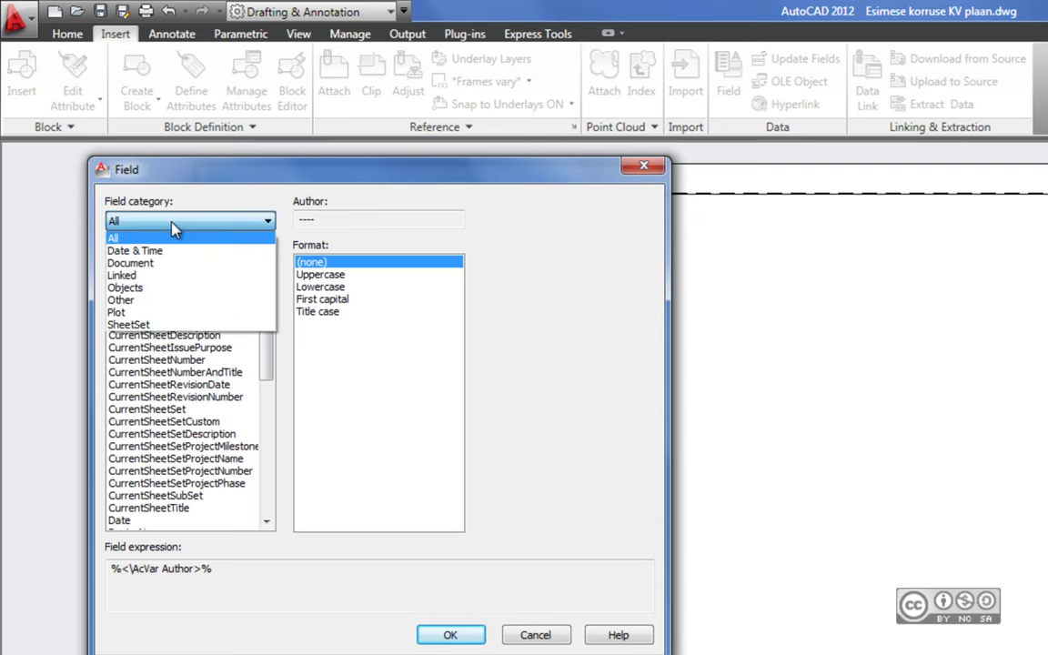
left_click(134, 323)
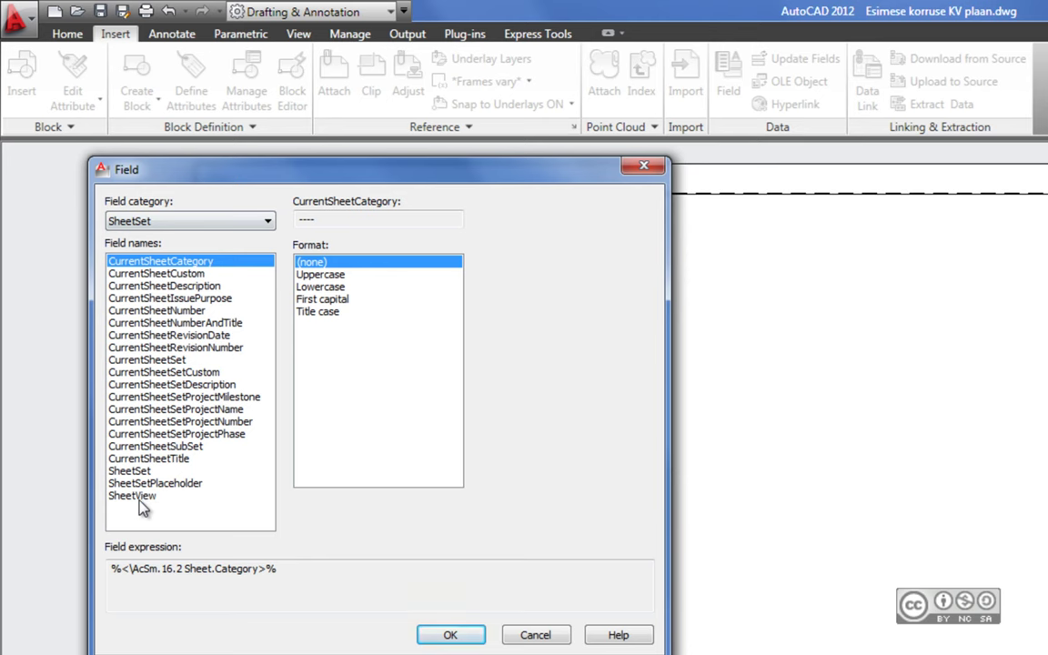
Preview the CurrentSheetDescription and CurrentSheetSetCustom fields, then settle back on CurrentSheetDescription
left_click(141, 286)
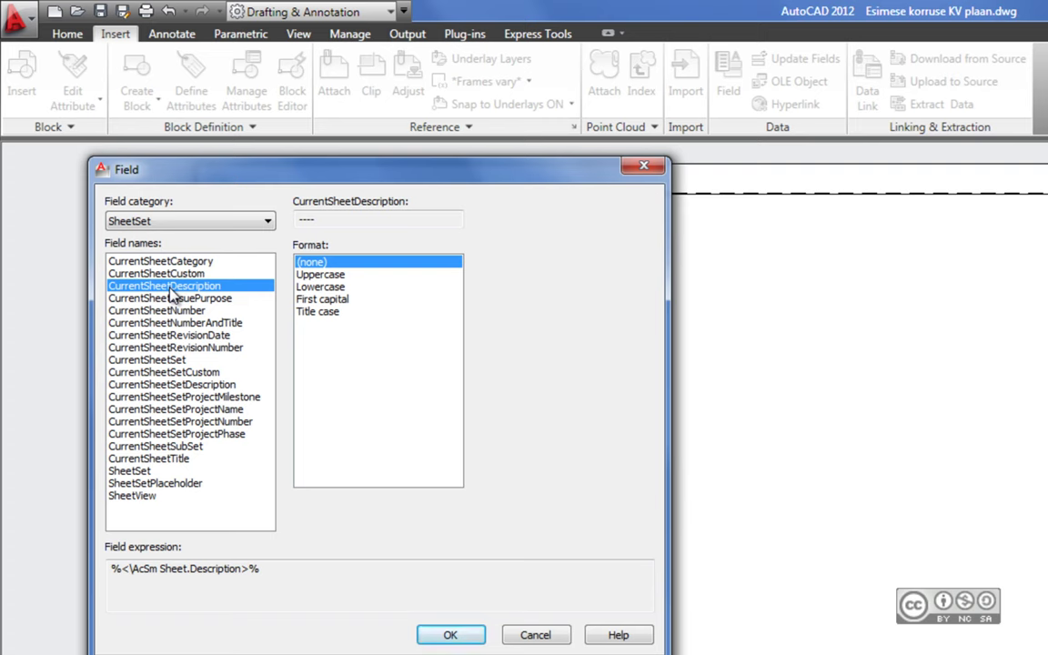
left_click(192, 373)
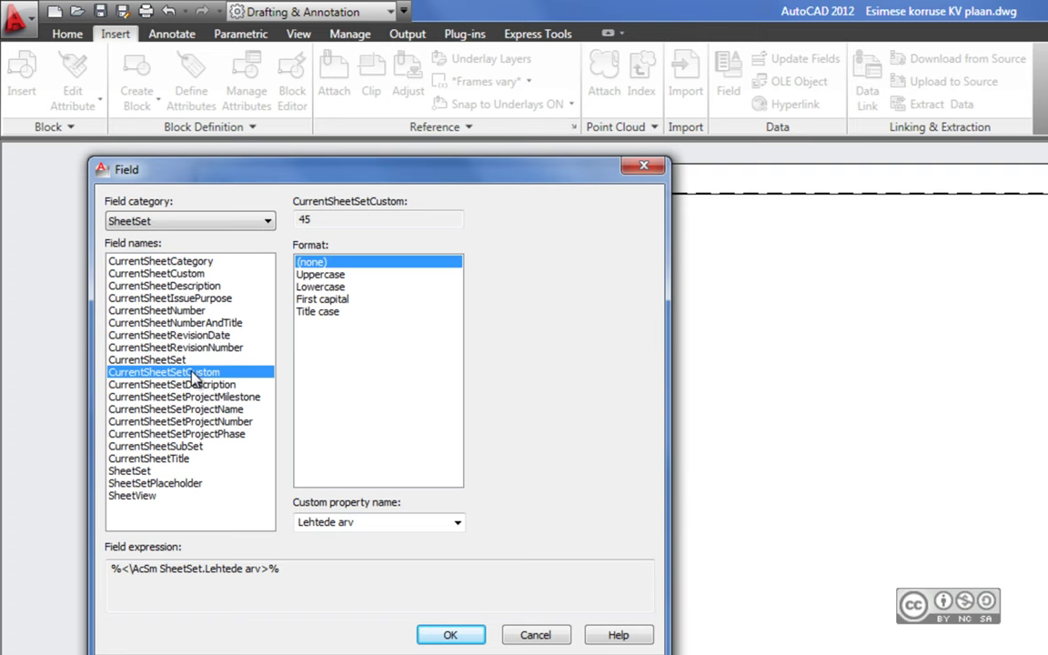
left_click(172, 272)
left_click(183, 287)
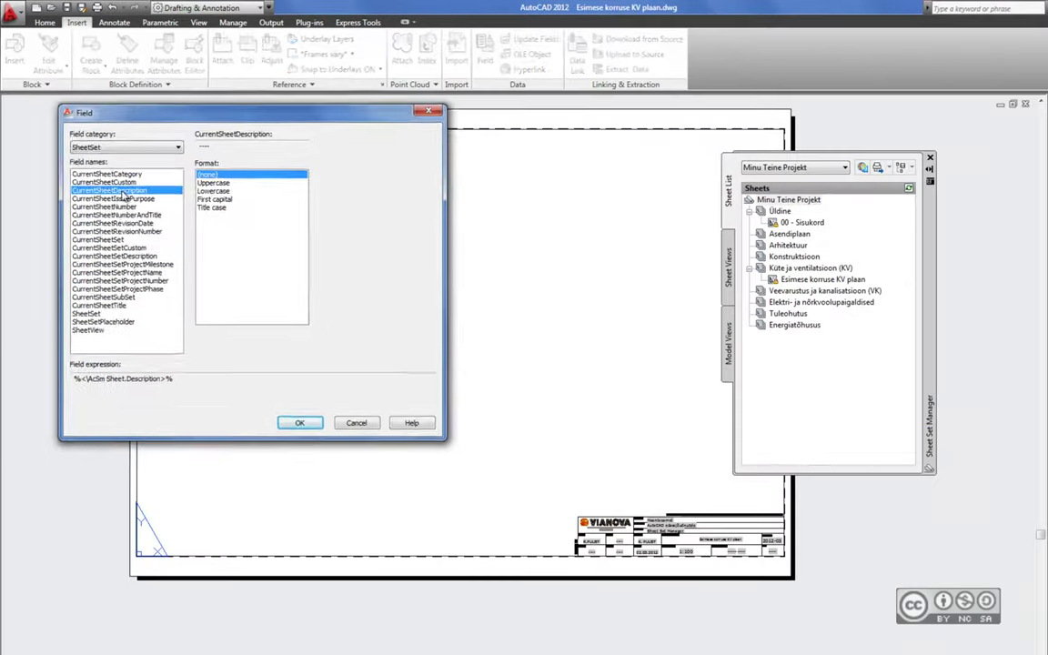
Cancel the Field dialog and close the KV plan sheet drawing, answering the save prompt
key("Escape")
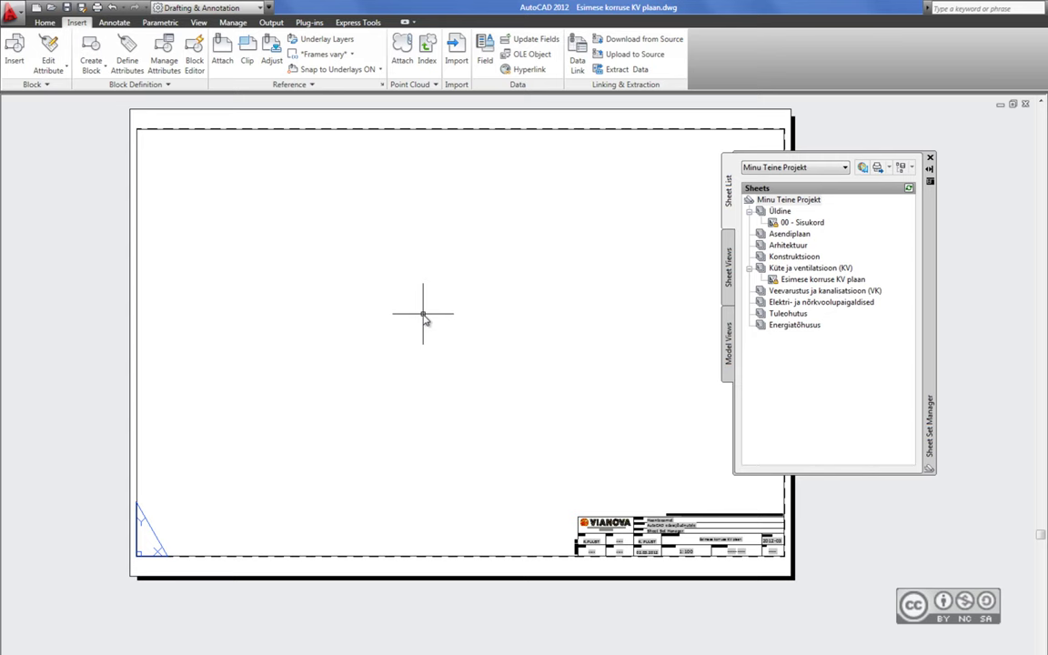
left_click(423, 314)
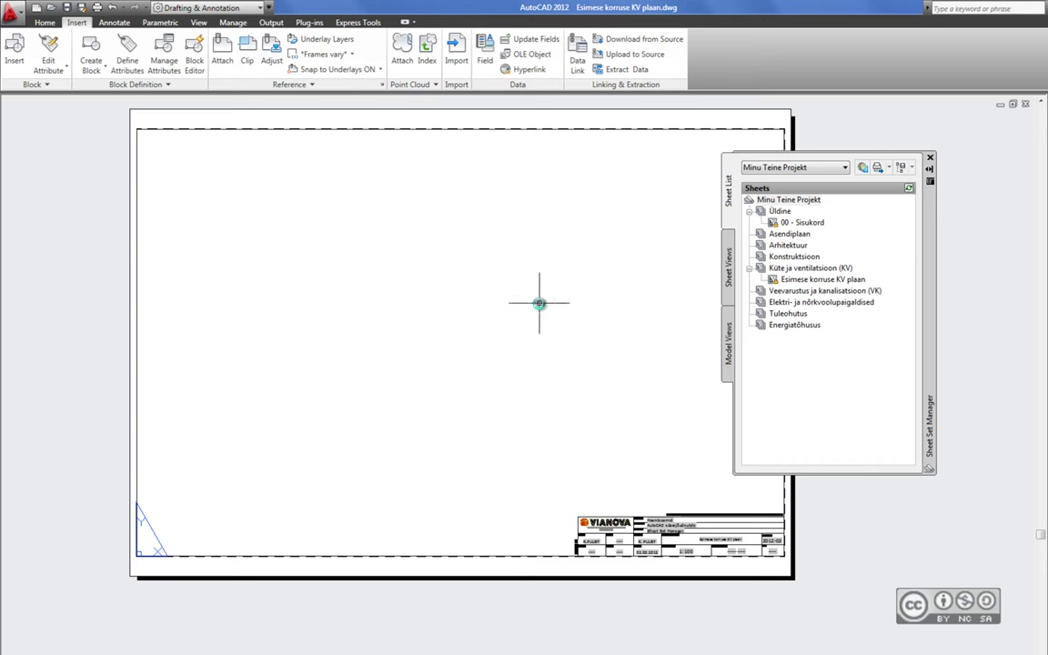
middle_click_drag(541, 302, 537, 314)
left_click(48, 22)
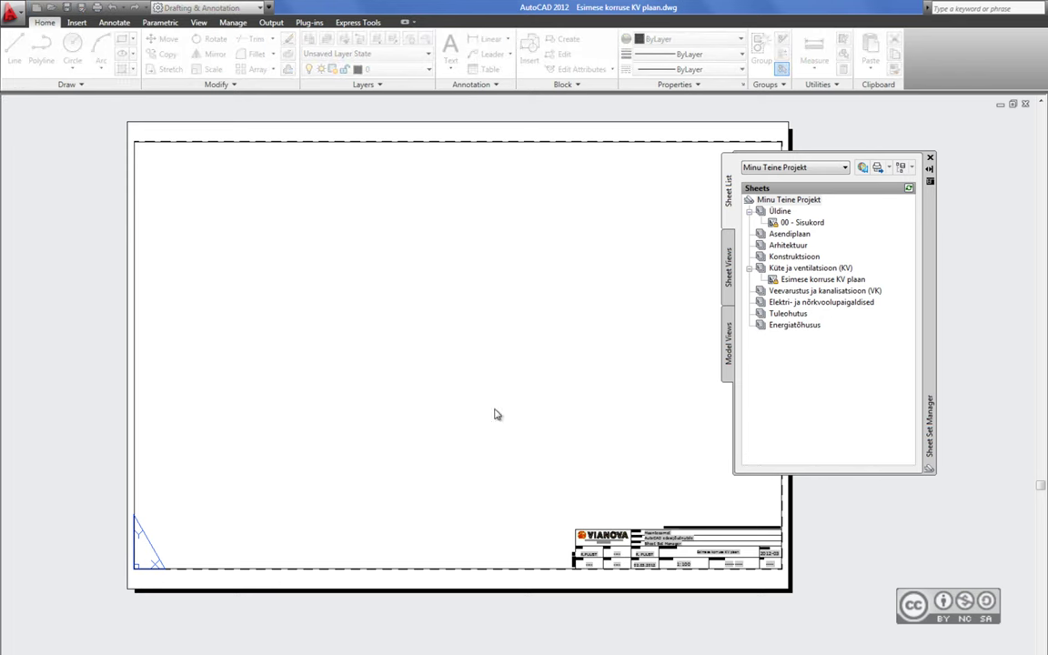
key("Return")
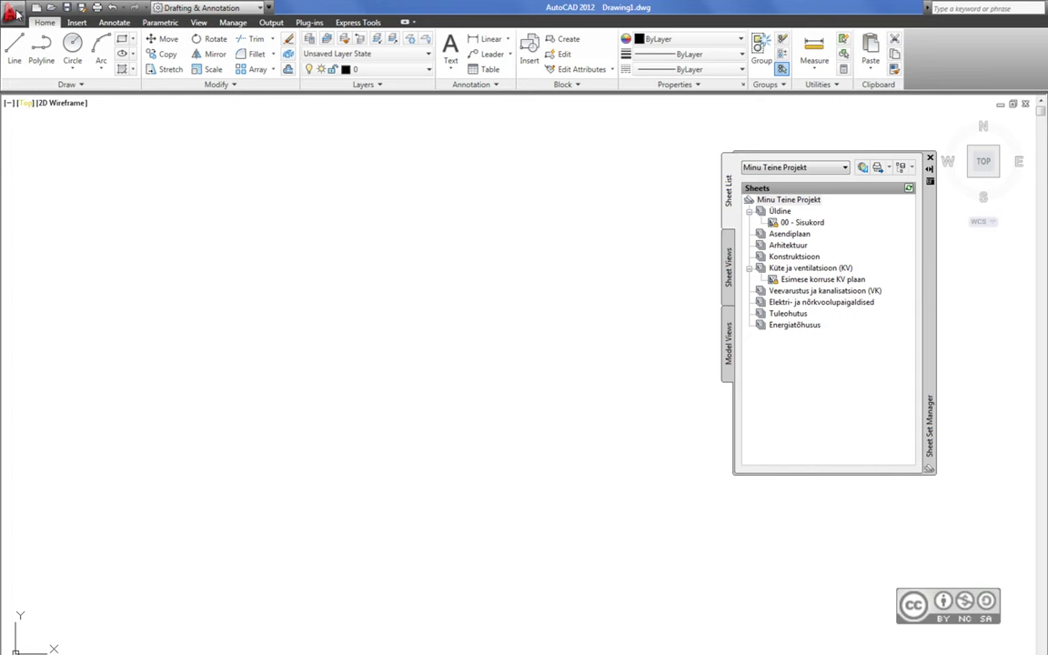
Draw a circle in the blank drawing with the C command, picking centre and radius
type("c")
key("Return")
left_click(394, 233)
left_click(444, 284)
Save the drawing to the Desktop as Ringjoon.dwg and close it
left_click(66, 7)
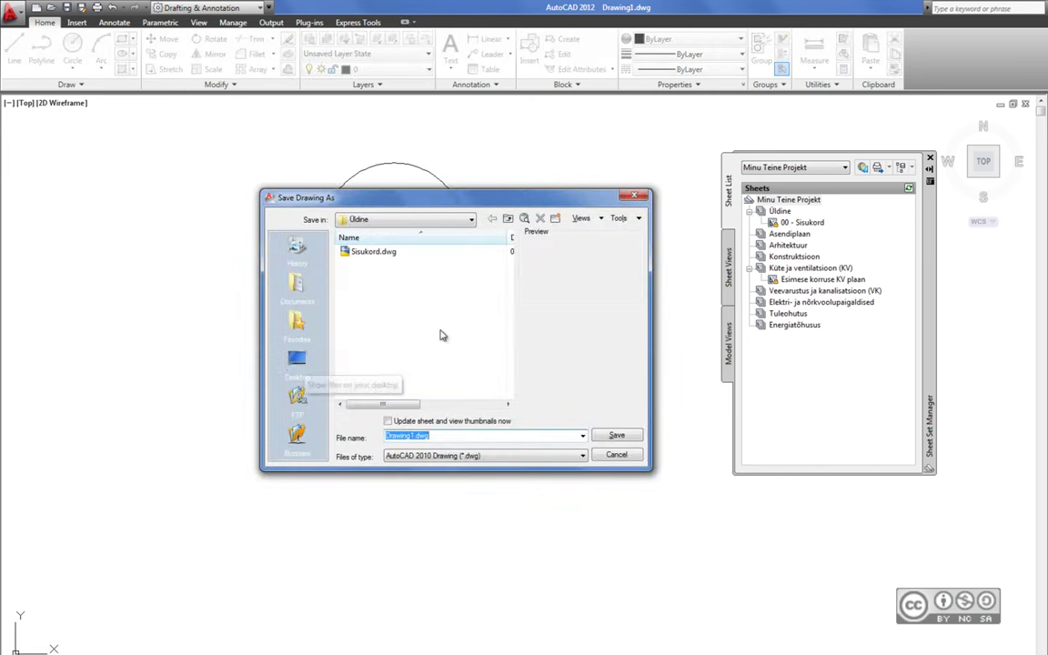
double_click(400, 436)
type("Ringjoon")
left_click(618, 436)
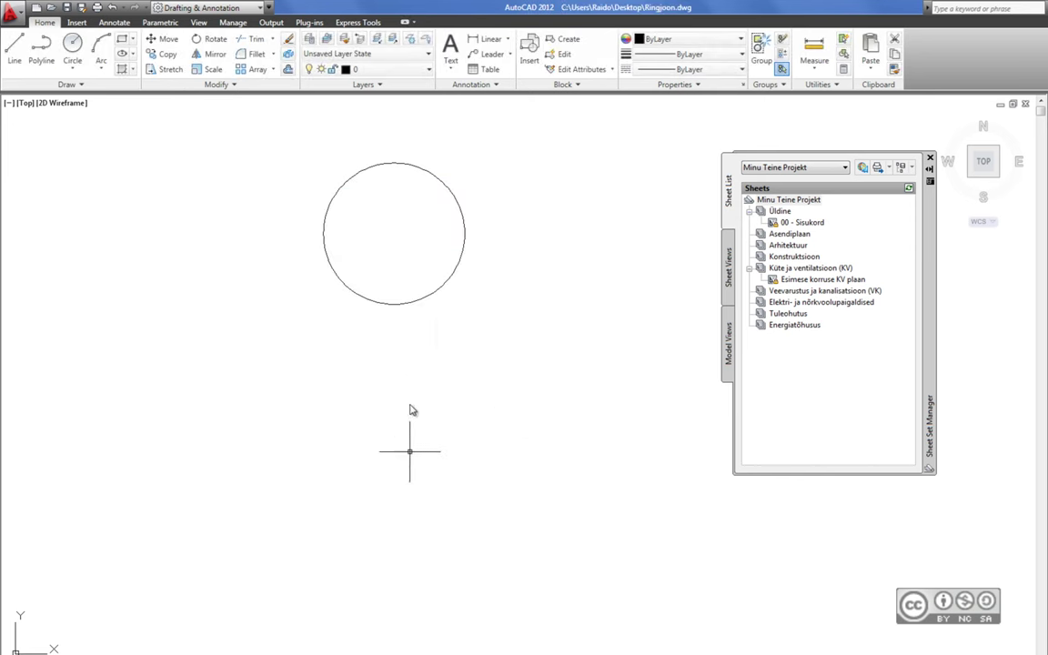
left_click(1025, 104)
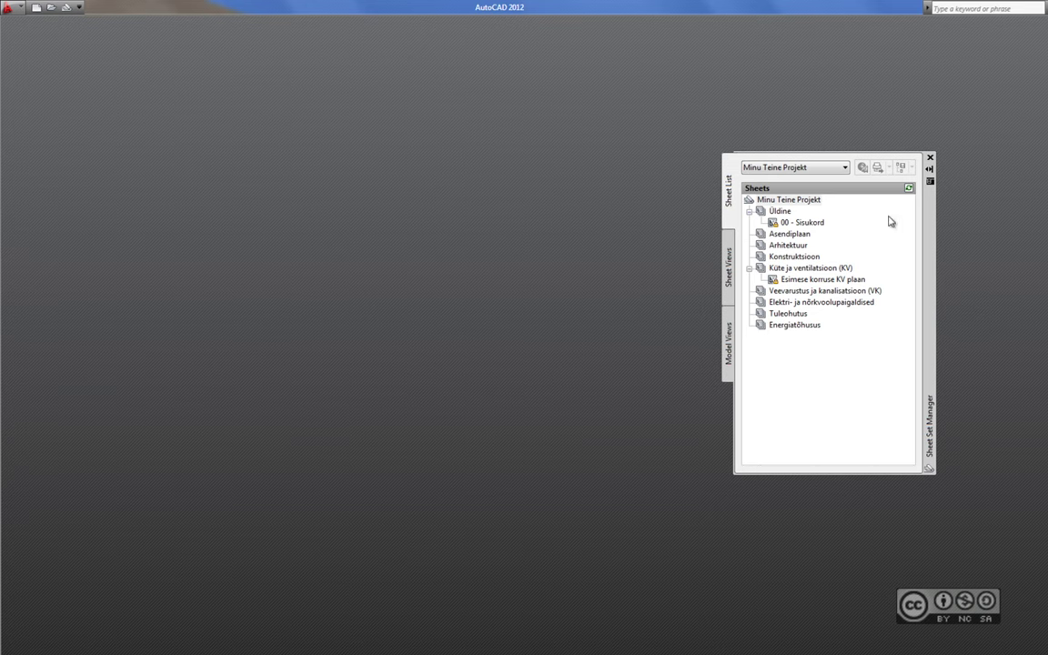
Inspect the context options of the Üldine and Arhitektuur subsets without choosing anything
right_click(788, 214)
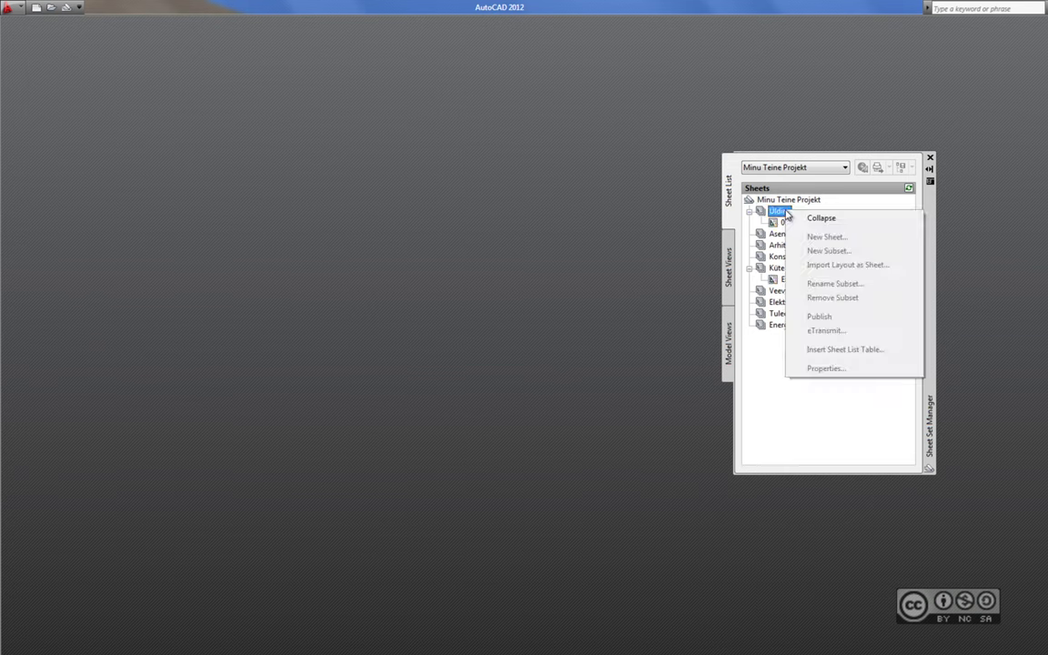
left_click(847, 201)
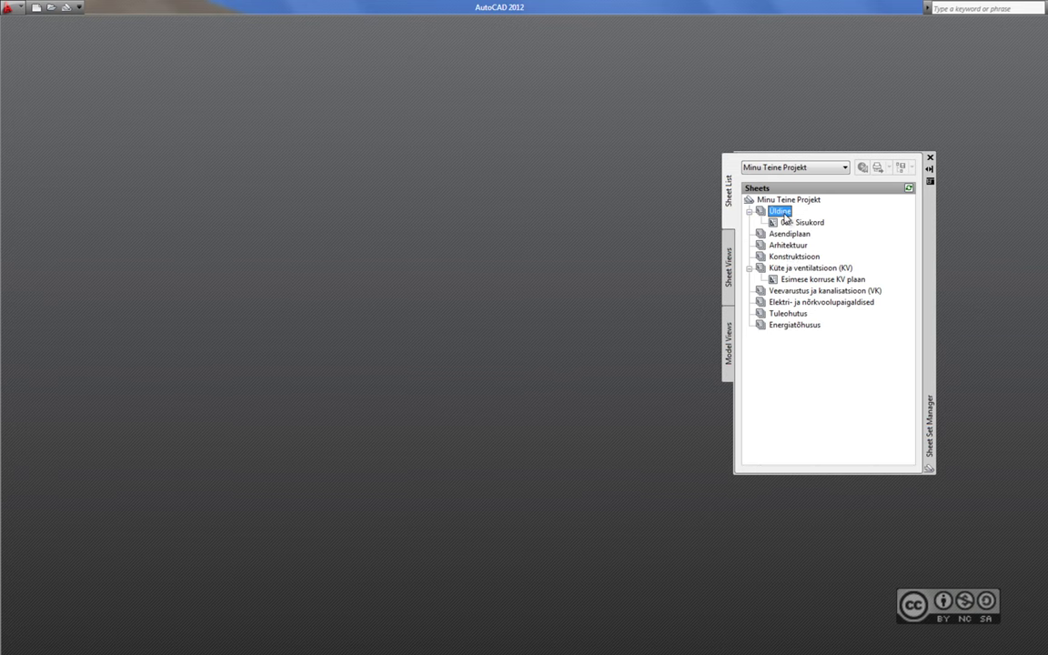
right_click(780, 246)
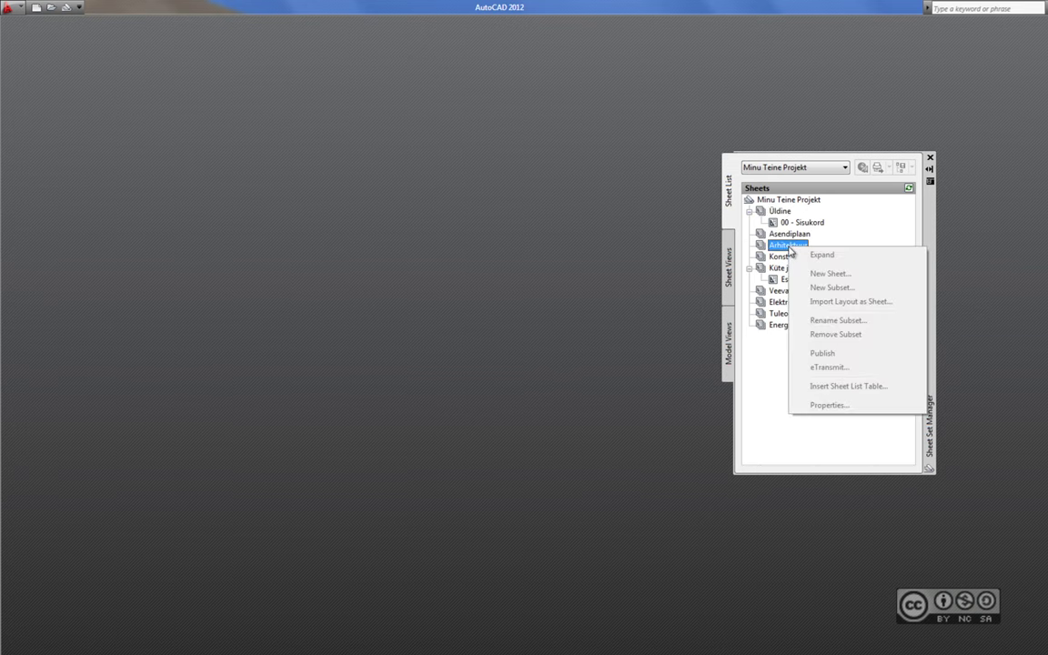
left_click(706, 227)
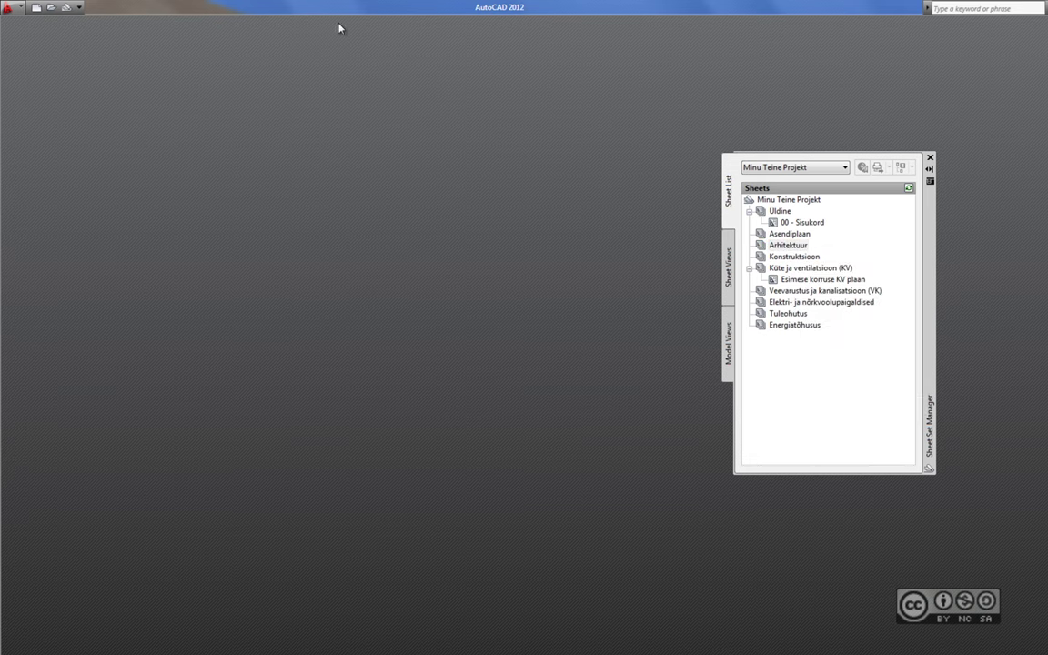
Create a new blank drawing from the acadiso.dwt template
left_click(34, 9)
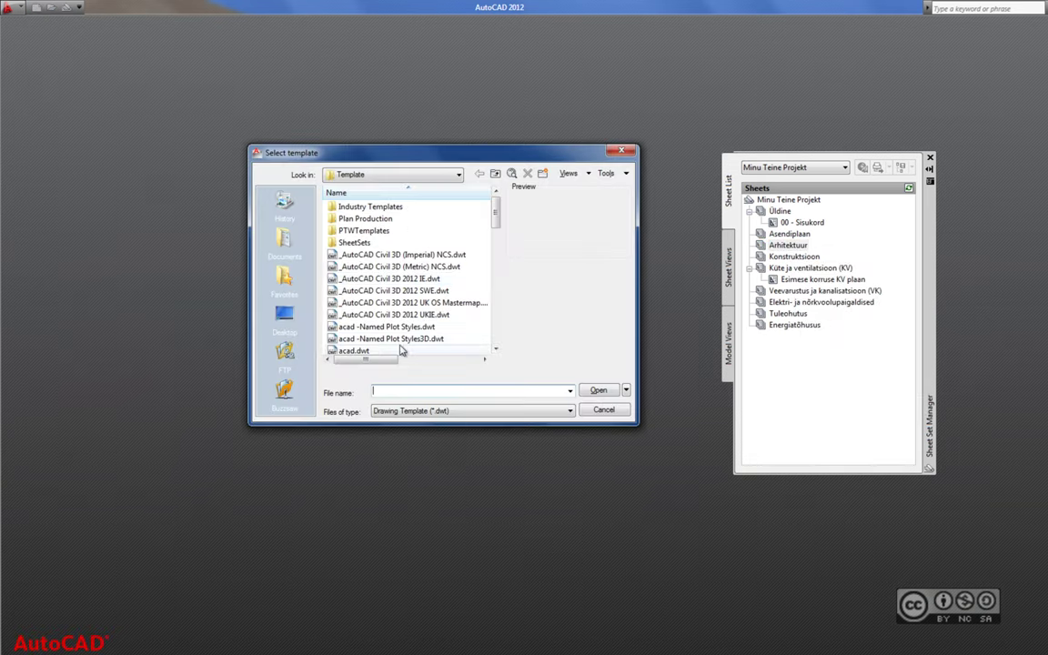
scroll(501, 339, "down", 4)
left_click(358, 255)
left_click(598, 389)
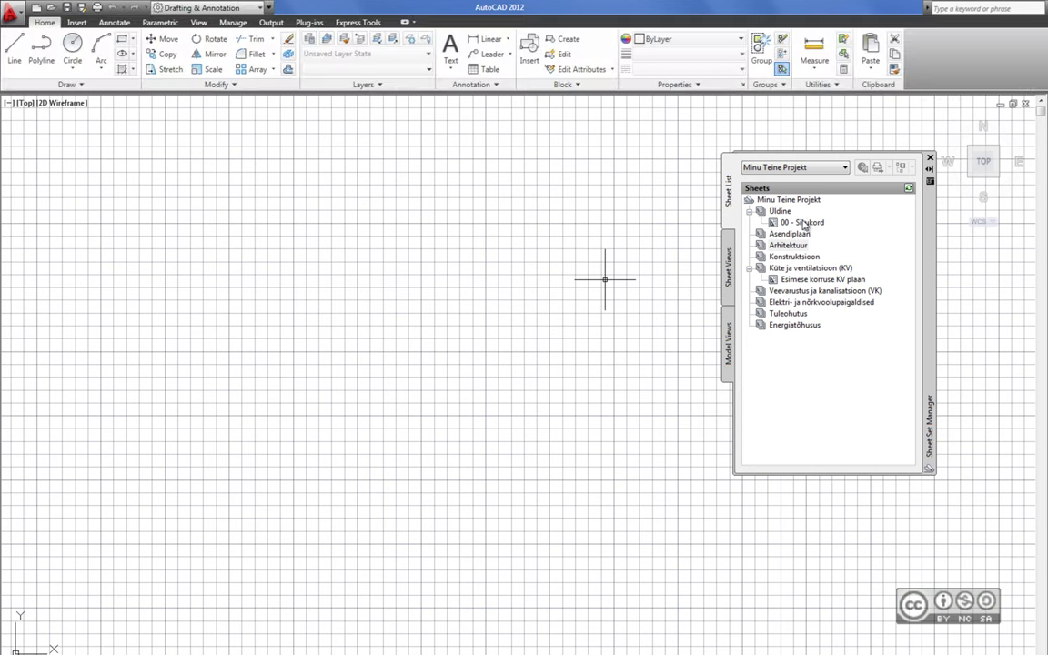
right_click(786, 247)
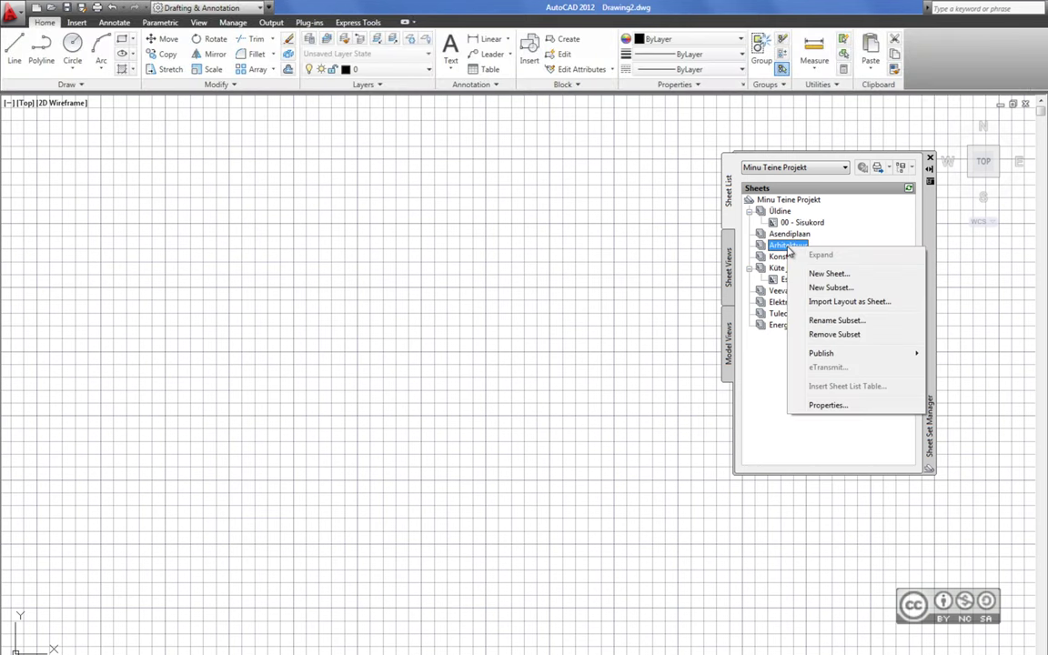
left_click(848, 304)
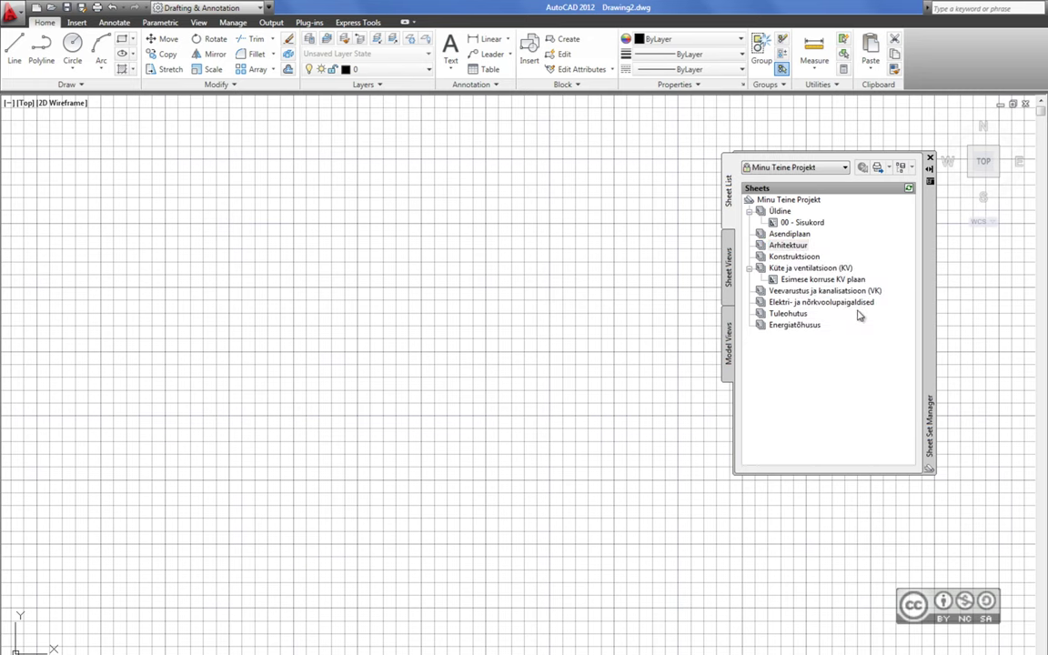
left_click(507, 274)
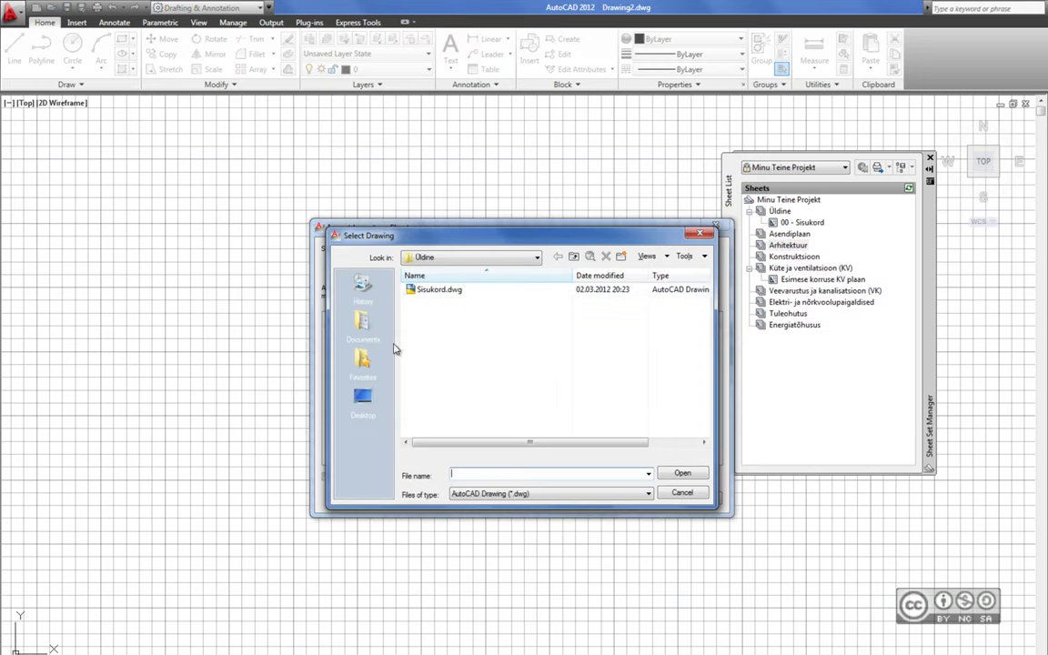
left_click(363, 397)
left_click(441, 373)
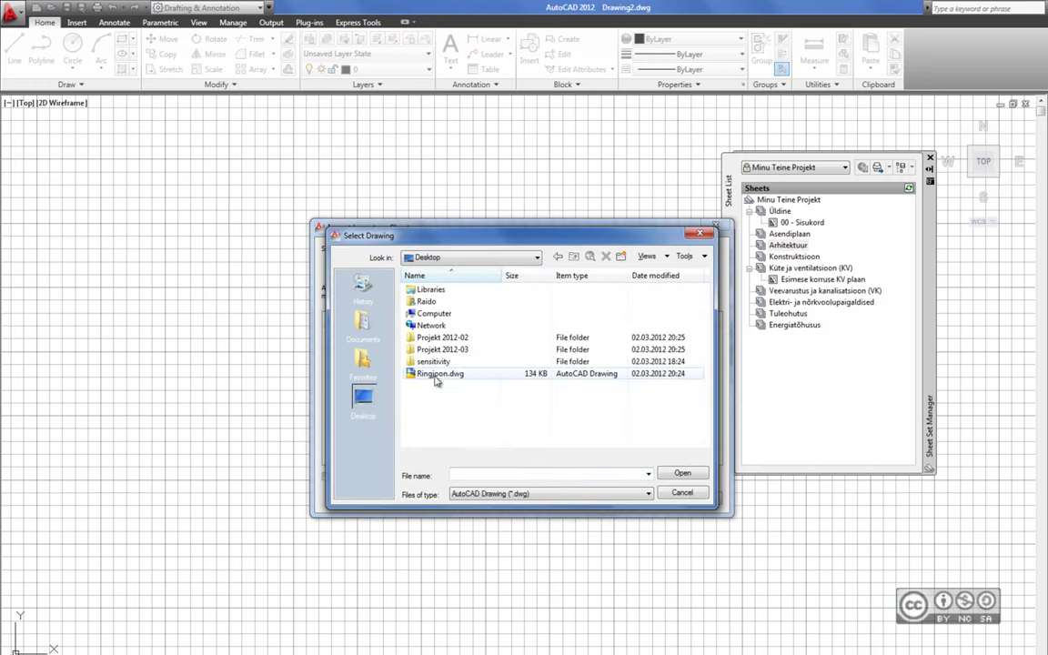
left_click(682, 473)
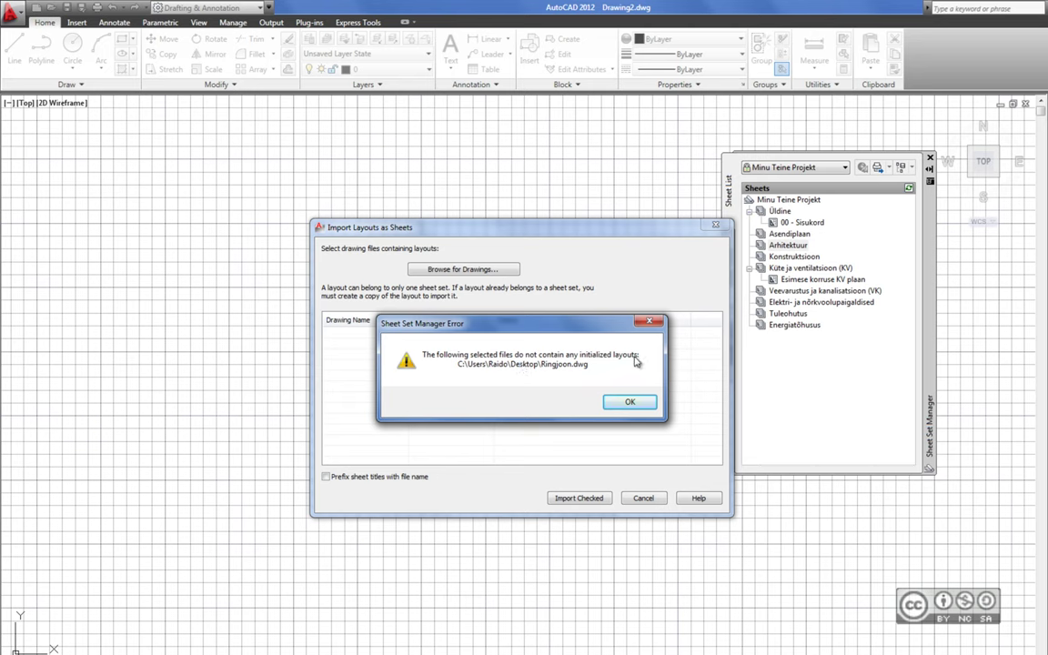
left_click(628, 402)
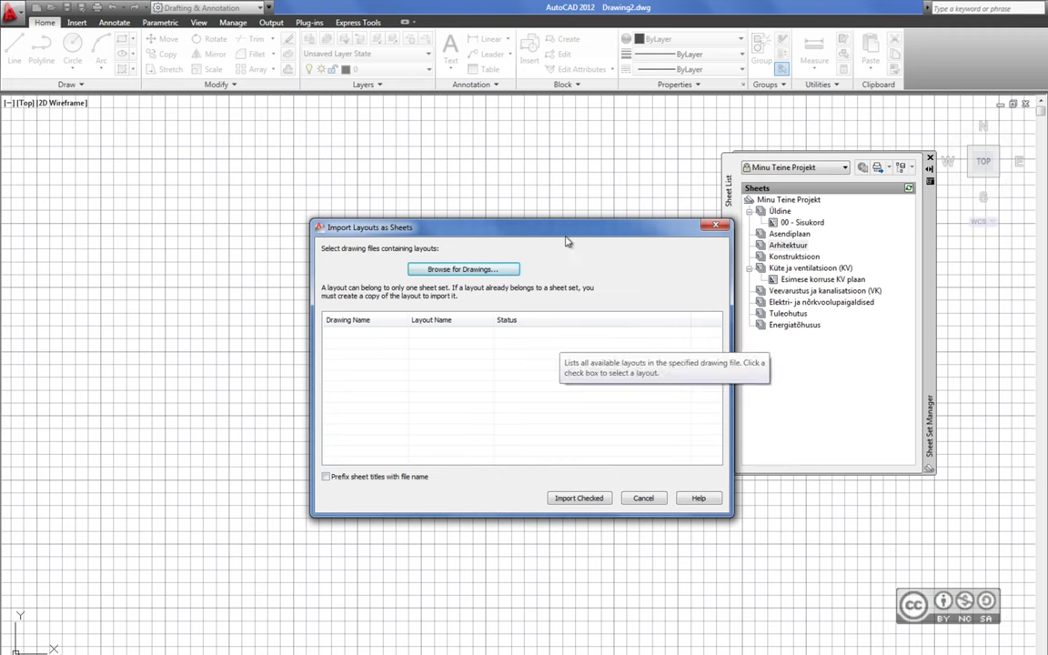
left_click_drag(561, 233, 532, 231)
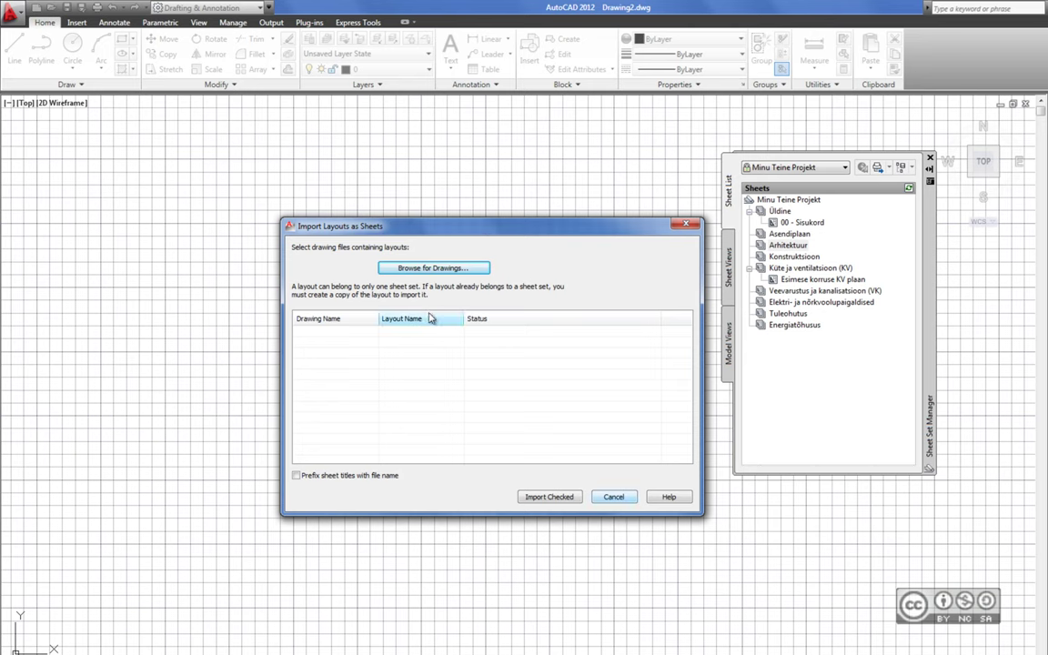
Cancel the layout import and dismiss the new-drawing template chooser
left_click(619, 497)
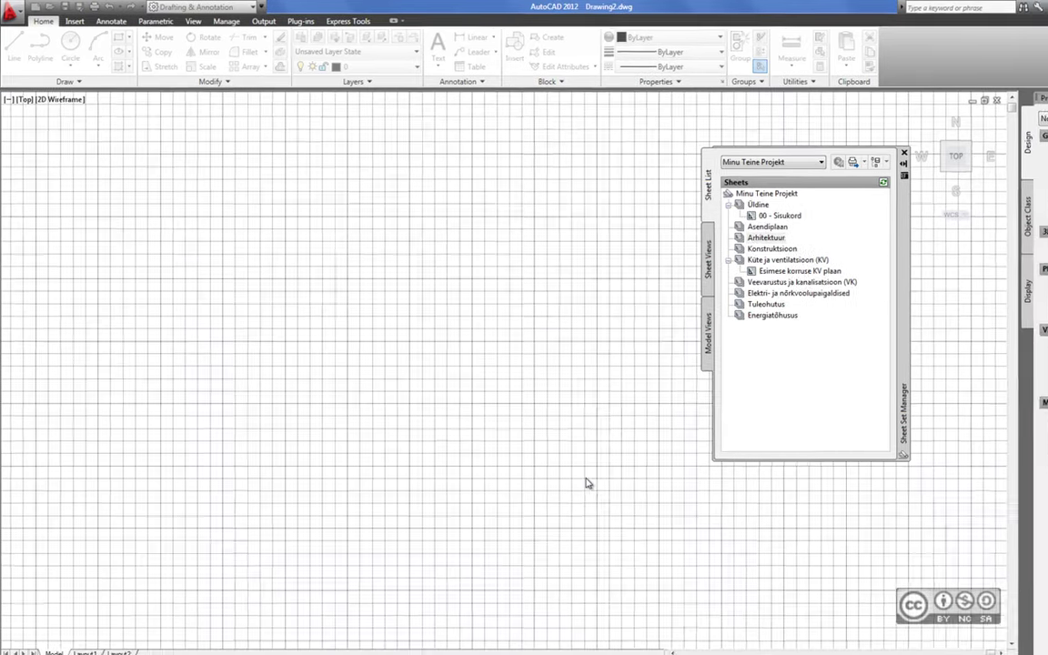
key("ctrl+n")
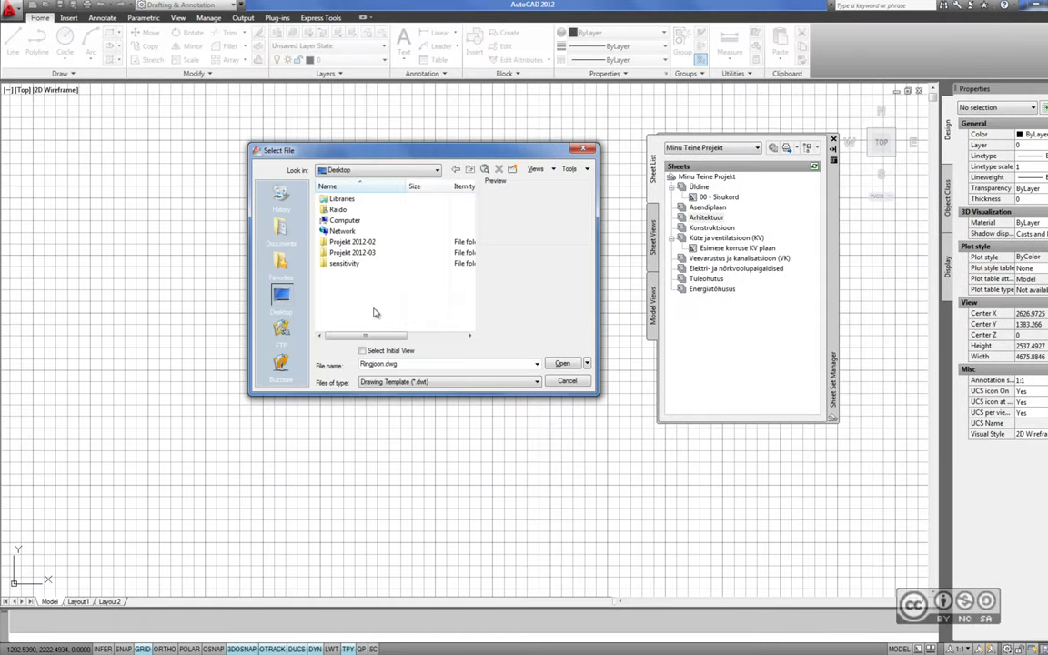
key("Return")
Reopen Ringjoon.dwg, view Layout1 to initialize it, save, and close the drawing
key("ctrl+o")
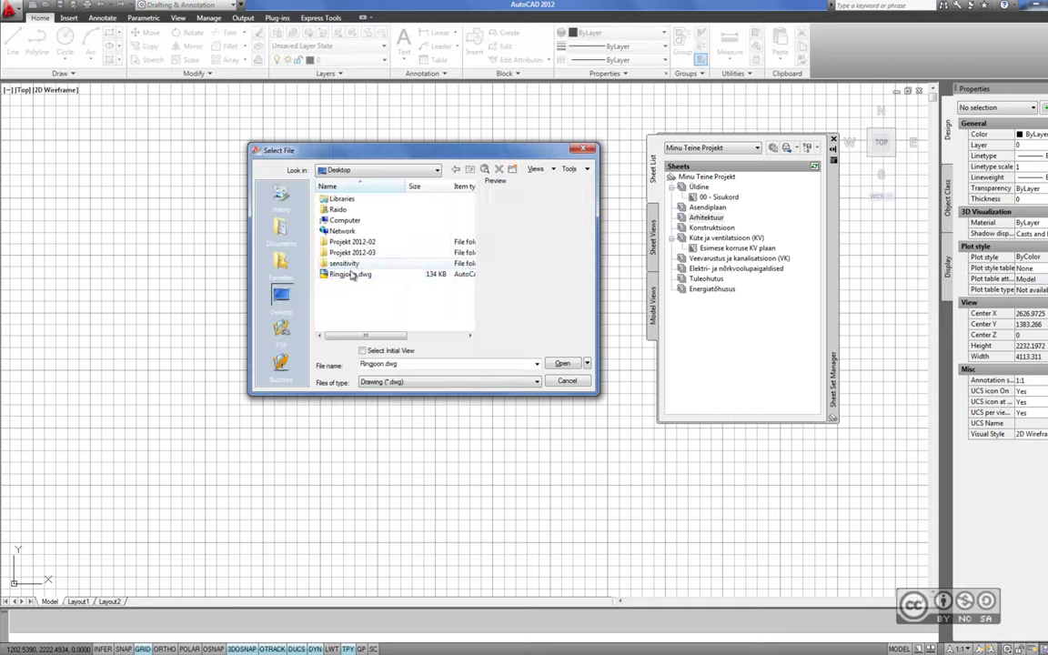
double_click(351, 274)
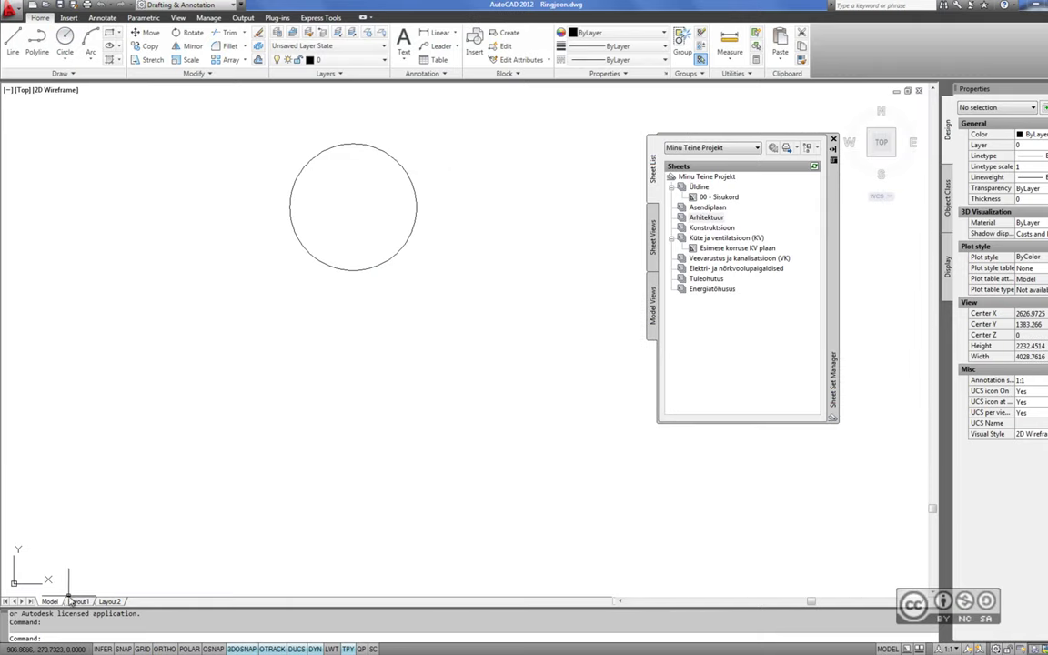
left_click(77, 601)
key("ctrl+s")
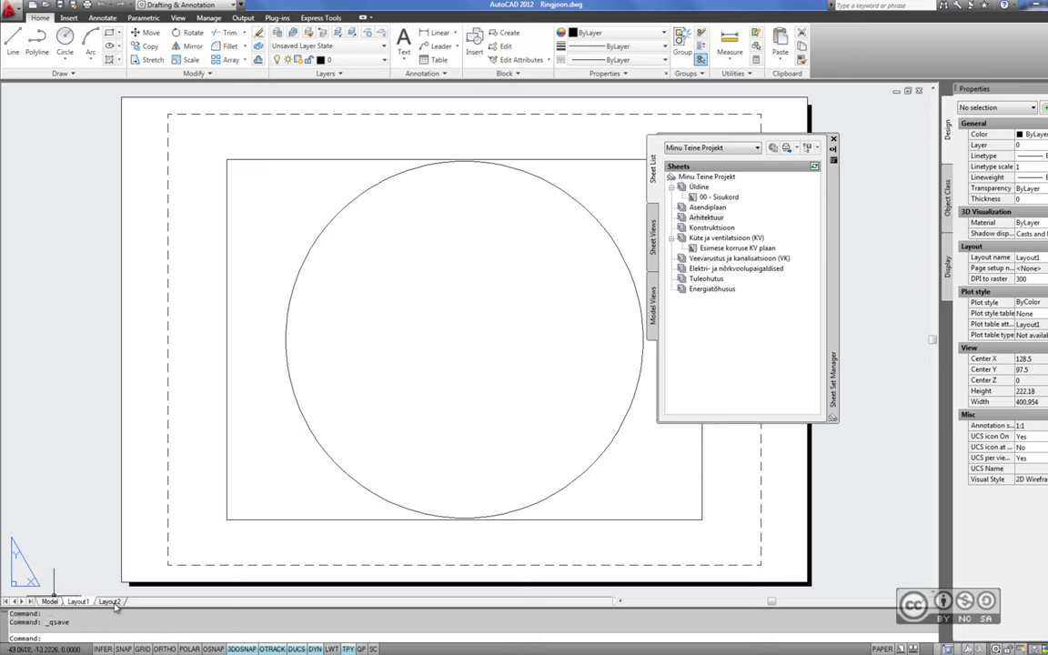
mouse_move(109, 601)
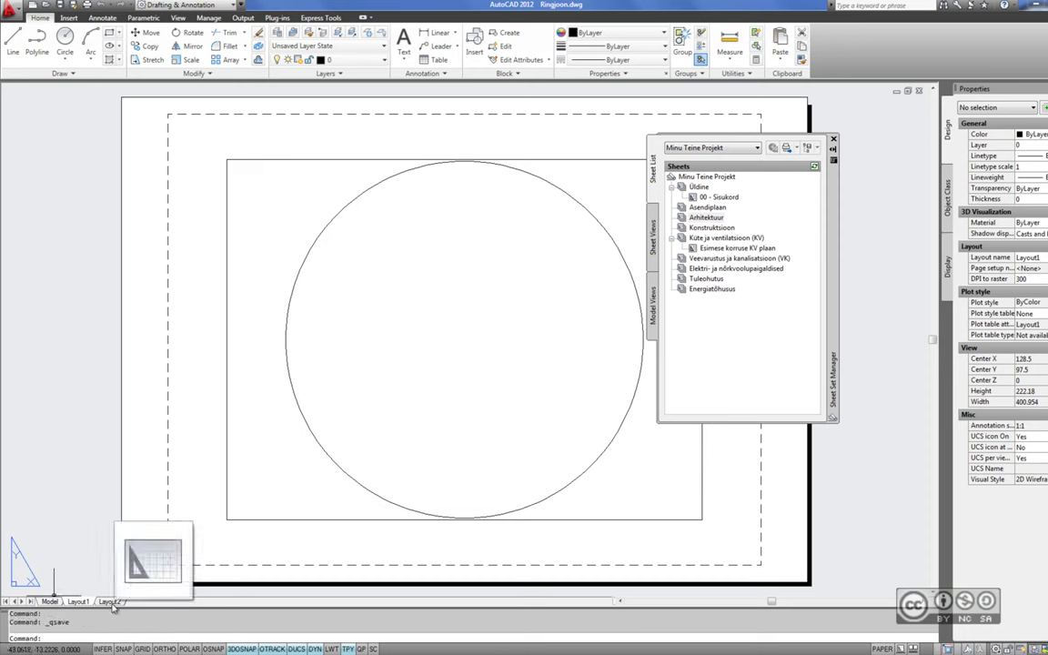
left_click(49, 601)
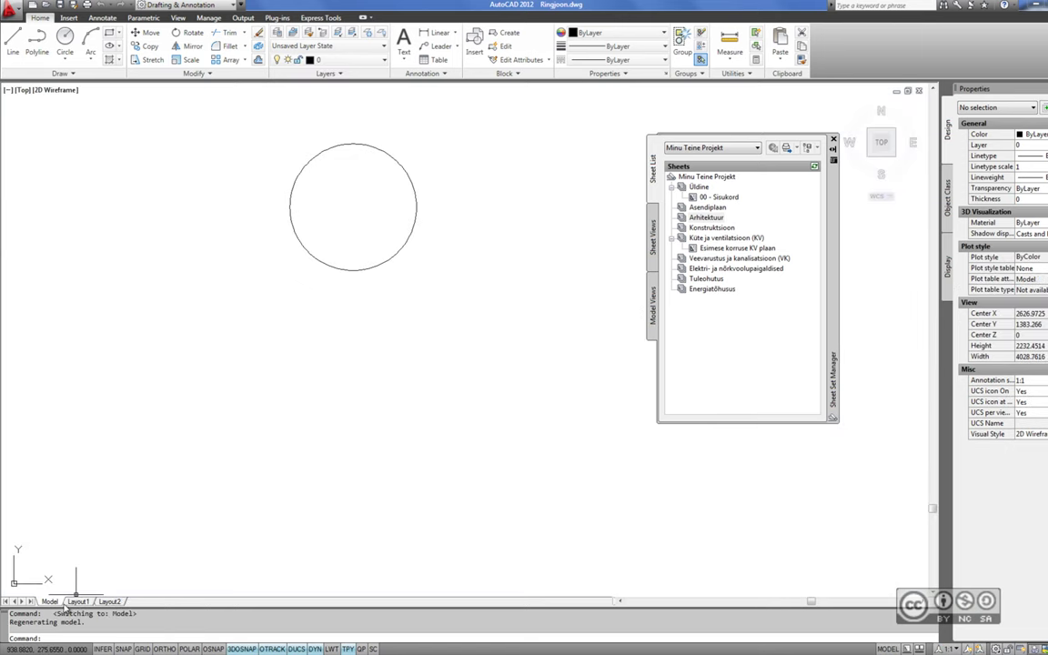
left_click(918, 91)
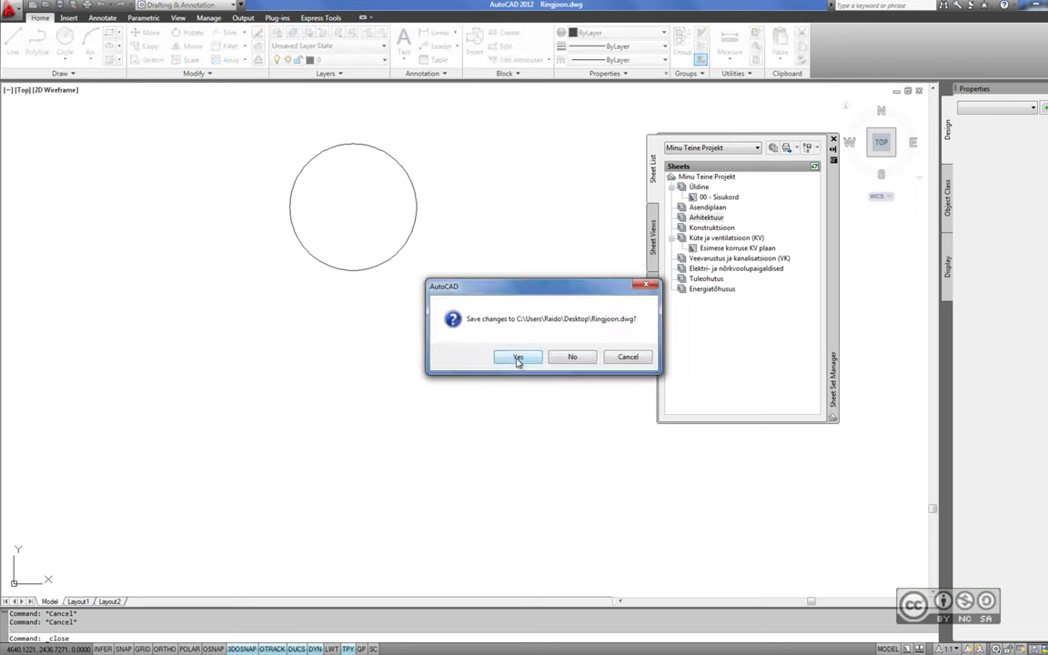
left_click(517, 358)
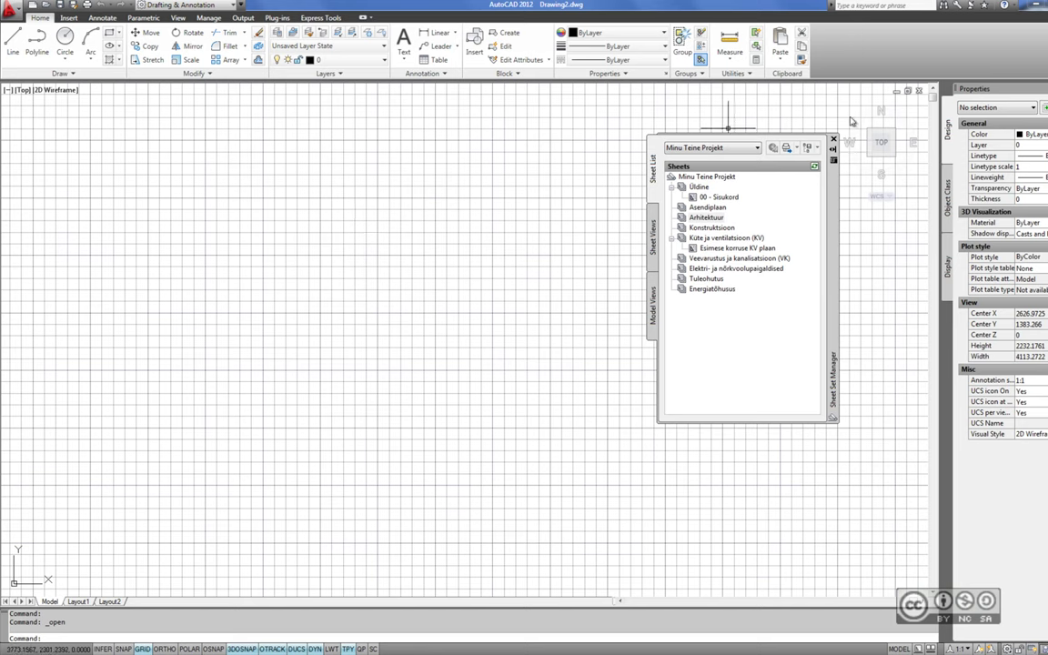
Import Layout1 from Ringjoon.dwg as a sheet into the Arhitektuur subset
right_click(711, 222)
left_click(755, 270)
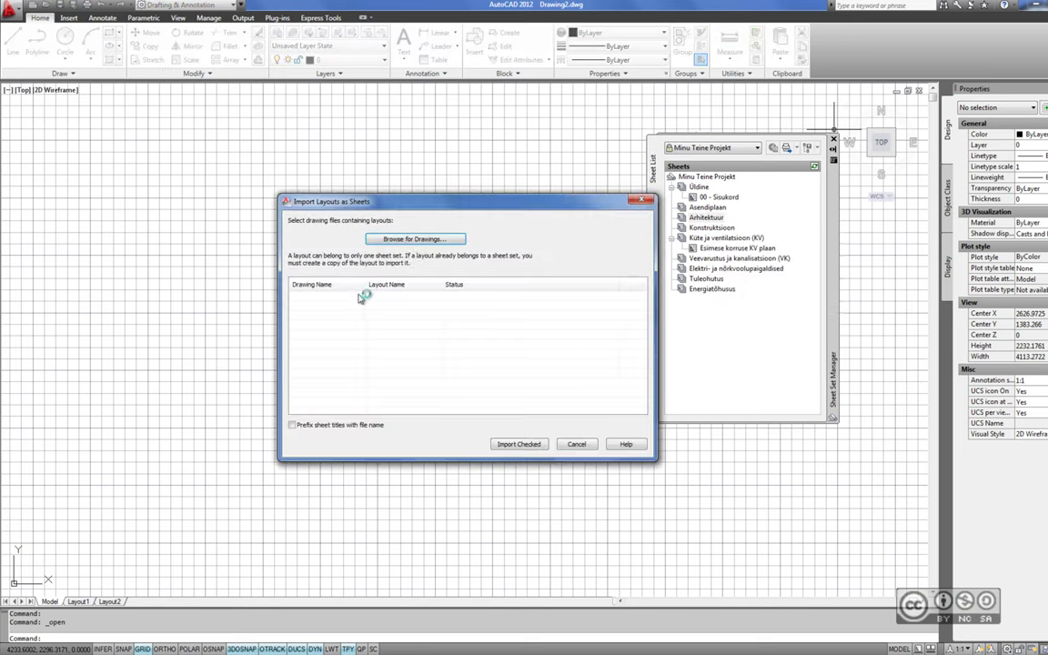
left_click(379, 224)
double_click(400, 289)
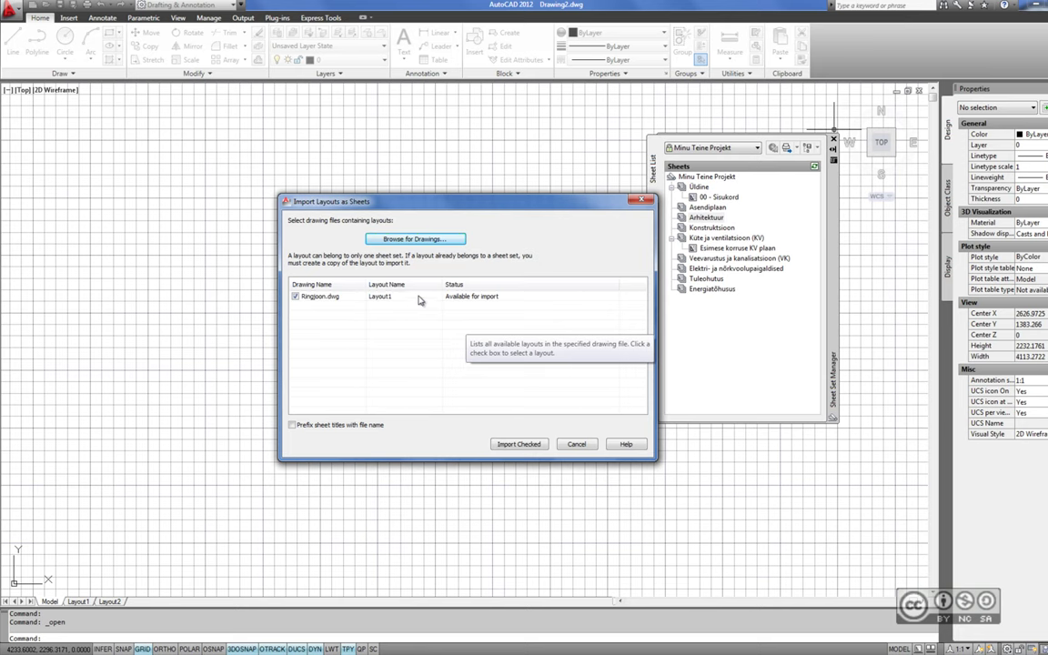
left_click(531, 445)
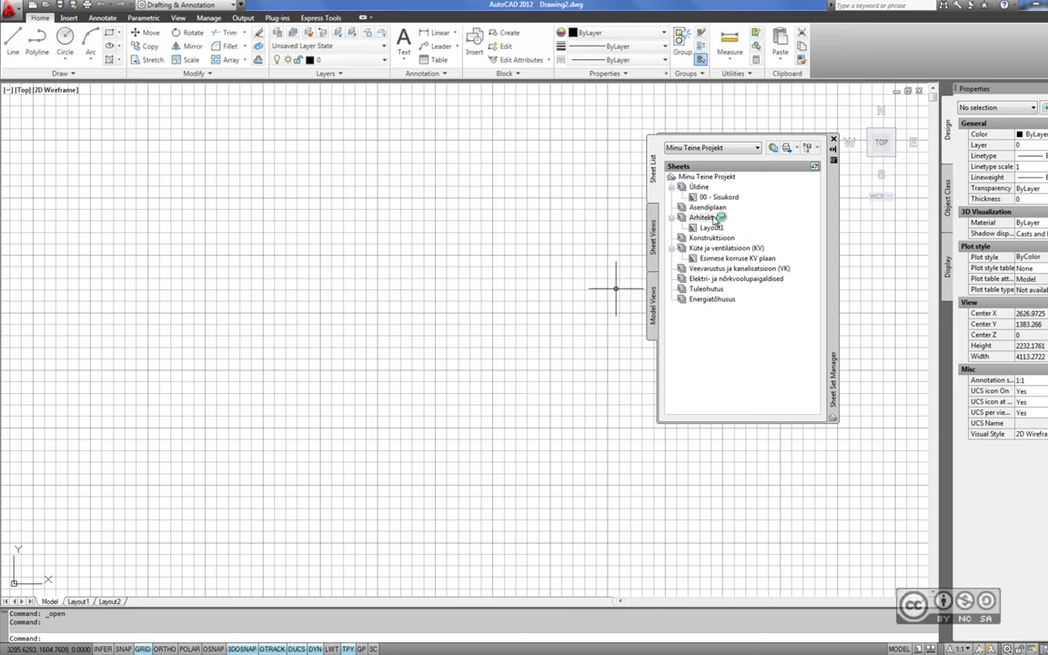
mouse_move(712, 228)
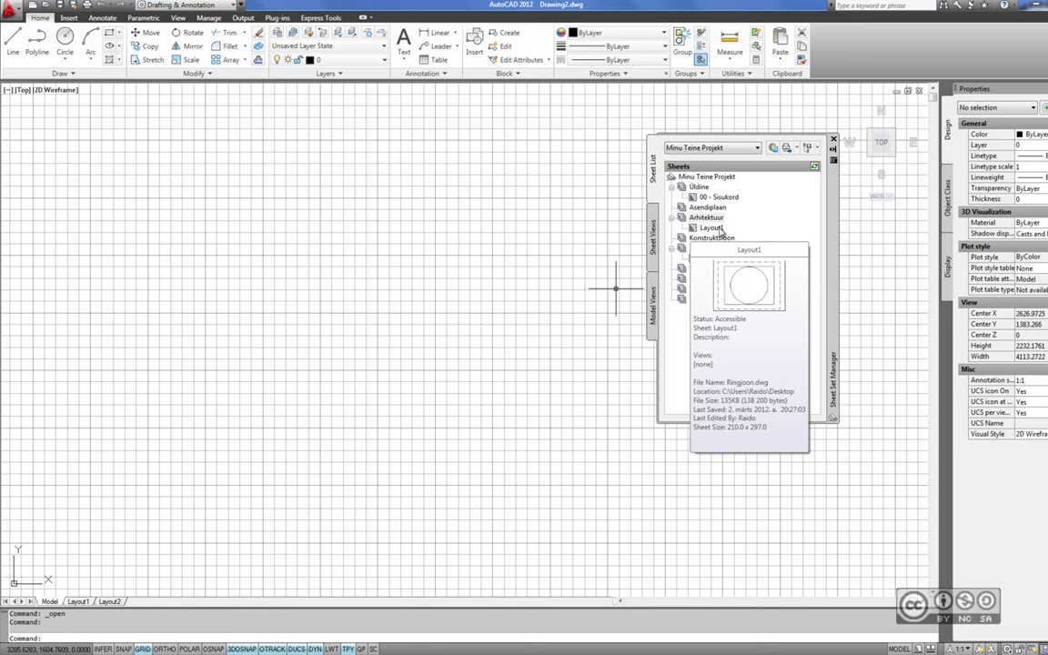
right_click(718, 221)
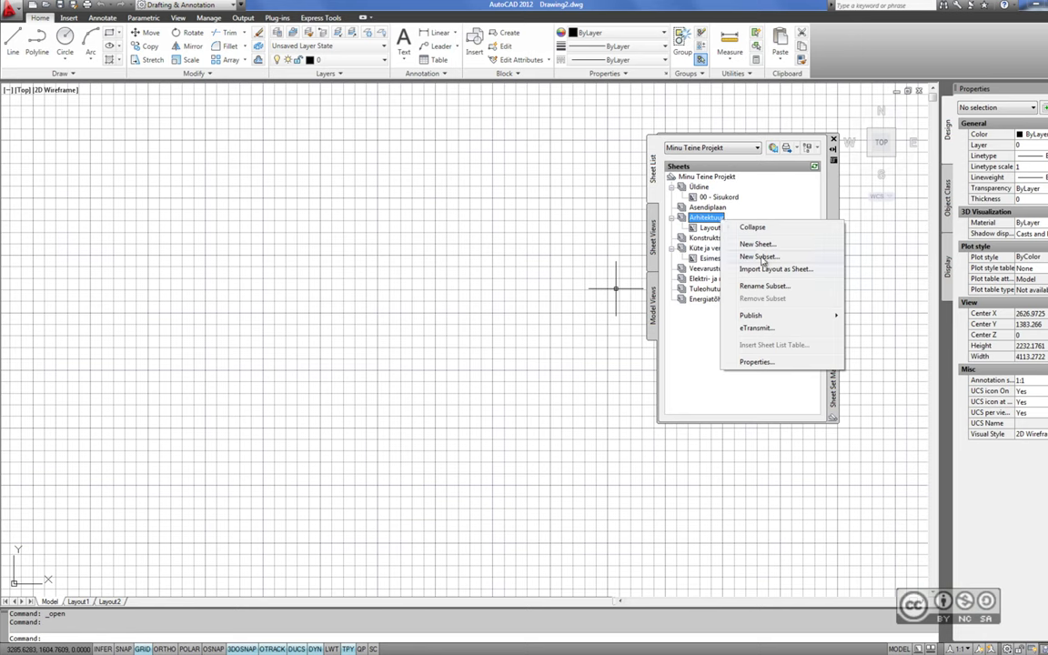
key("Escape")
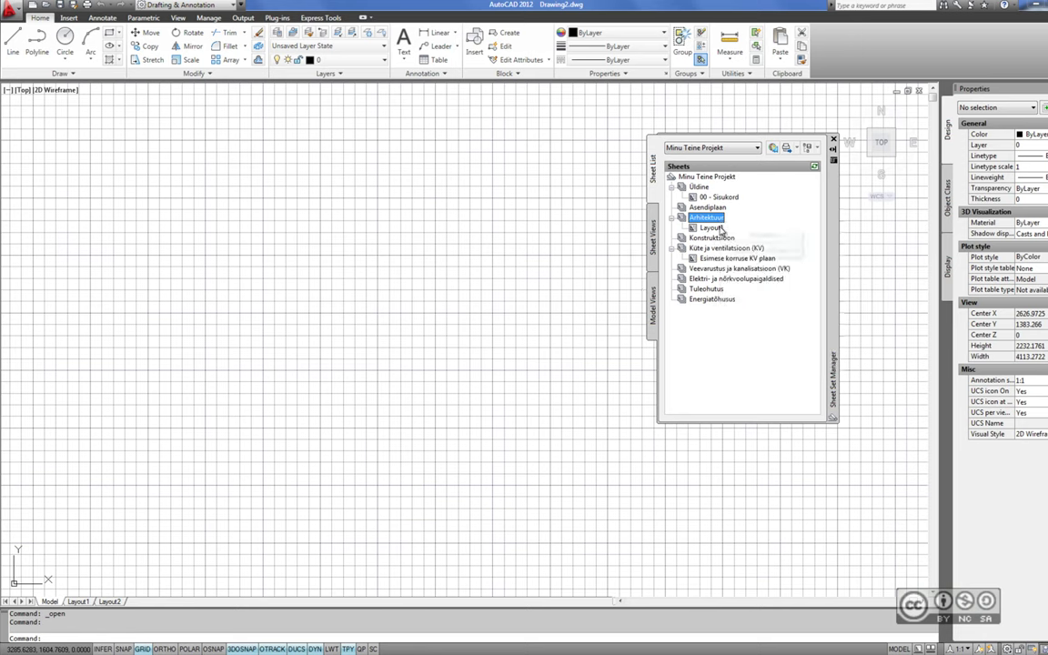
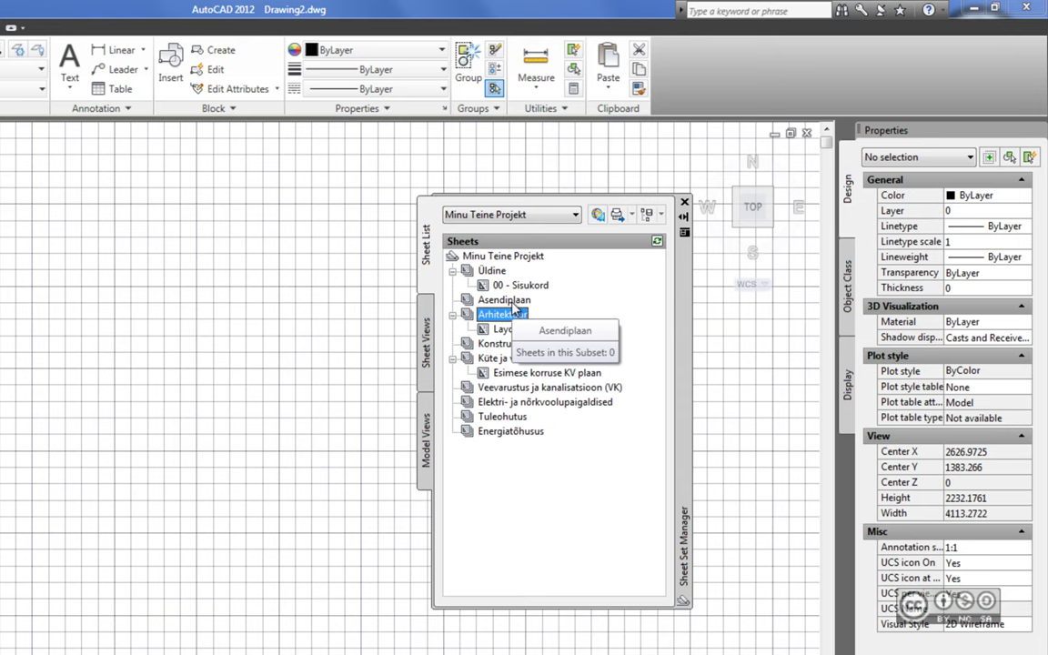
Select sheets 00 - Sisukord, Layout1 and Esimese korruse KV plaan and review their actions
left_click(510, 286)
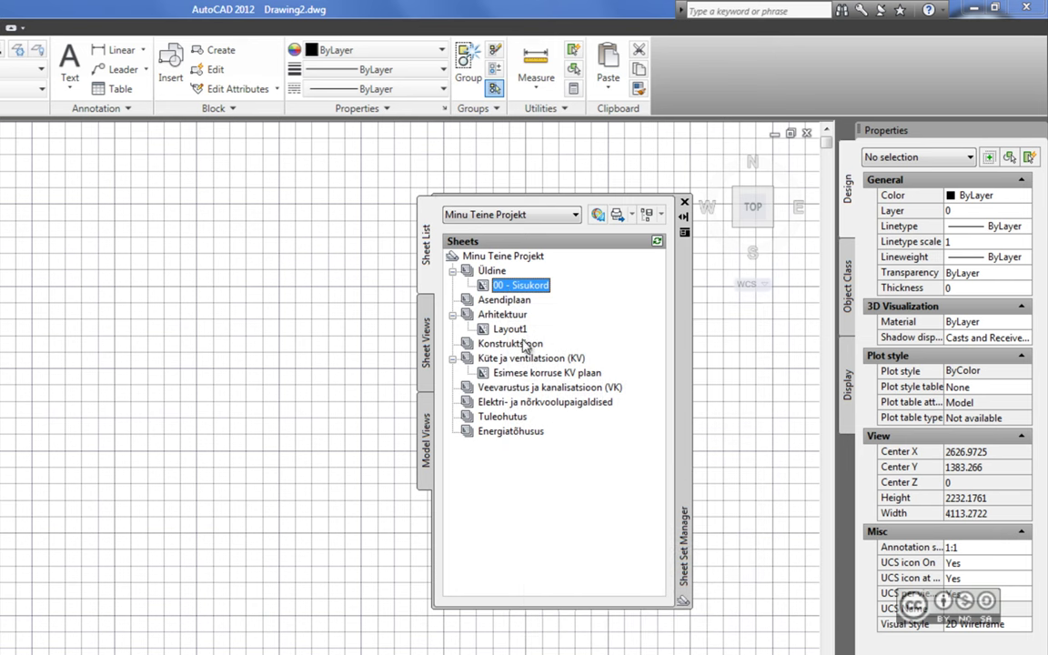
left_click(508, 329, "ctrl")
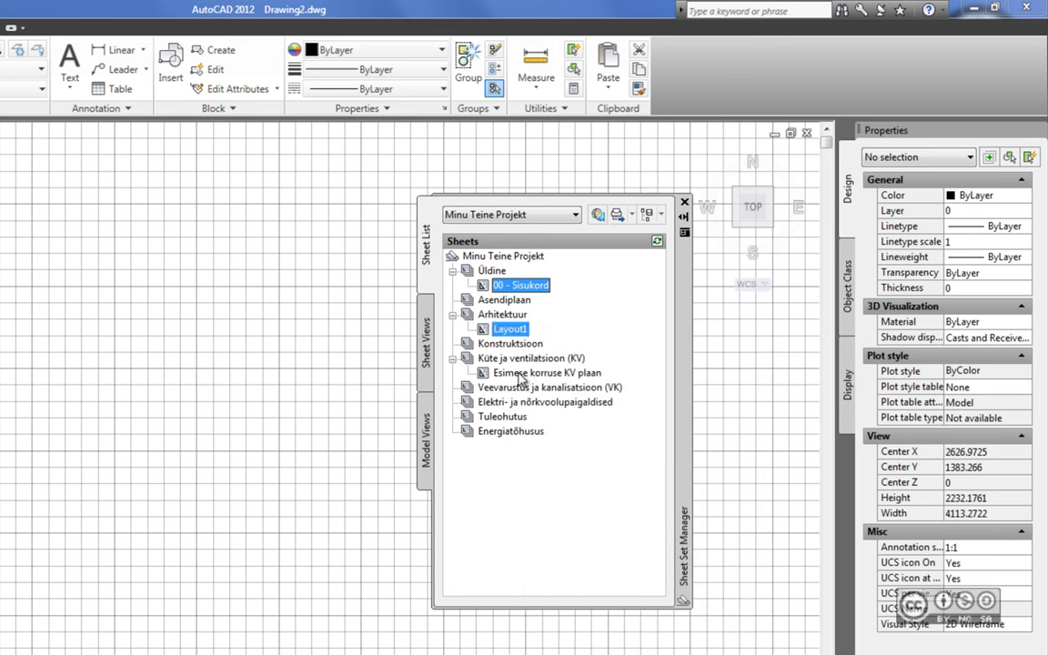
left_click(521, 375, "ctrl")
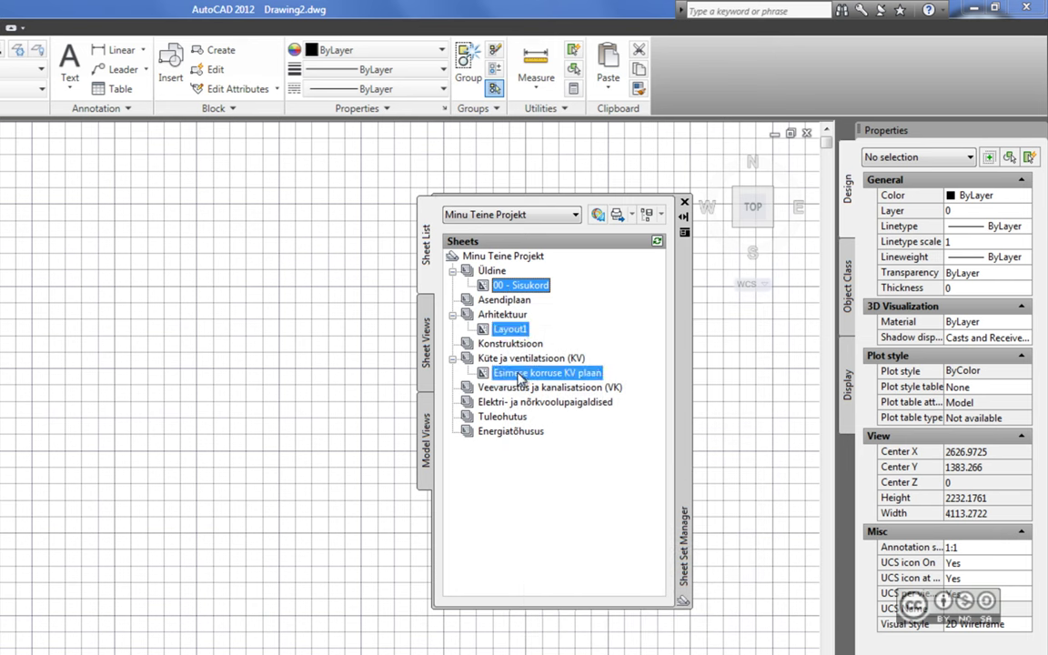
right_click(523, 289)
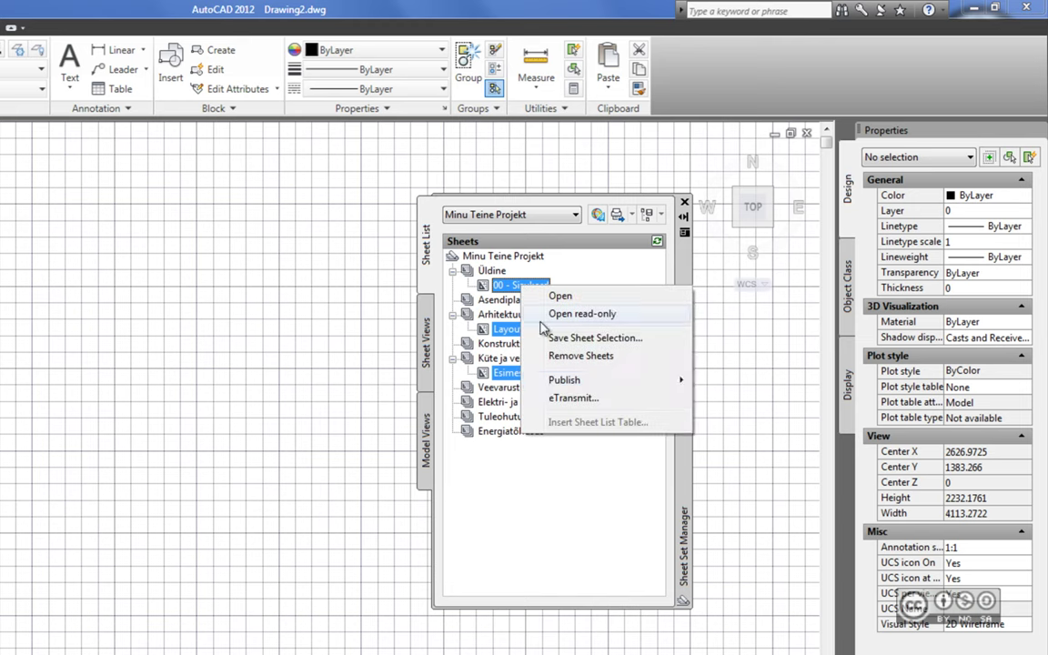
mouse_move(565, 380)
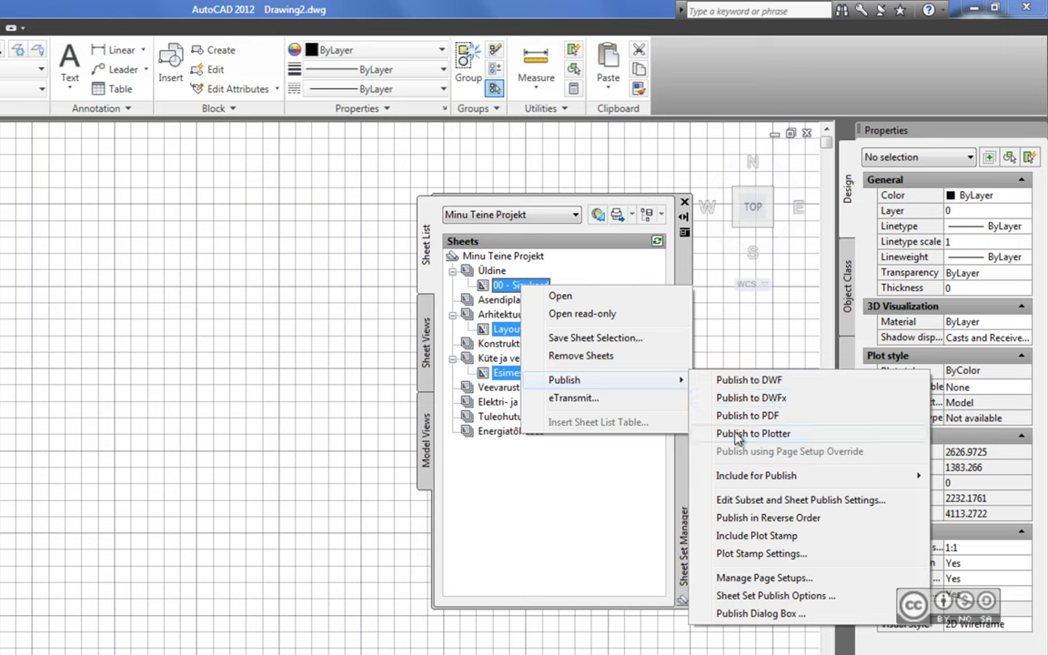
left_click(518, 287)
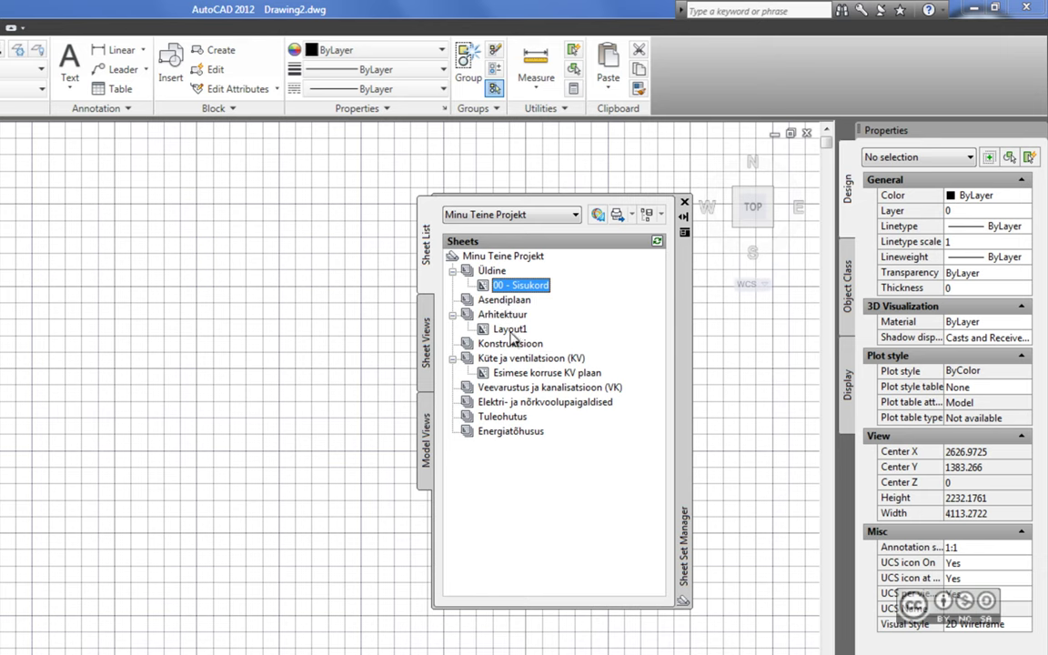
Reselect Layout1 and Esimese korruse KV plaan, then try opening the Esimese korruse KV plaan sheet
left_click(510, 329, "ctrl")
left_click(512, 374, "ctrl")
right_click(512, 374)
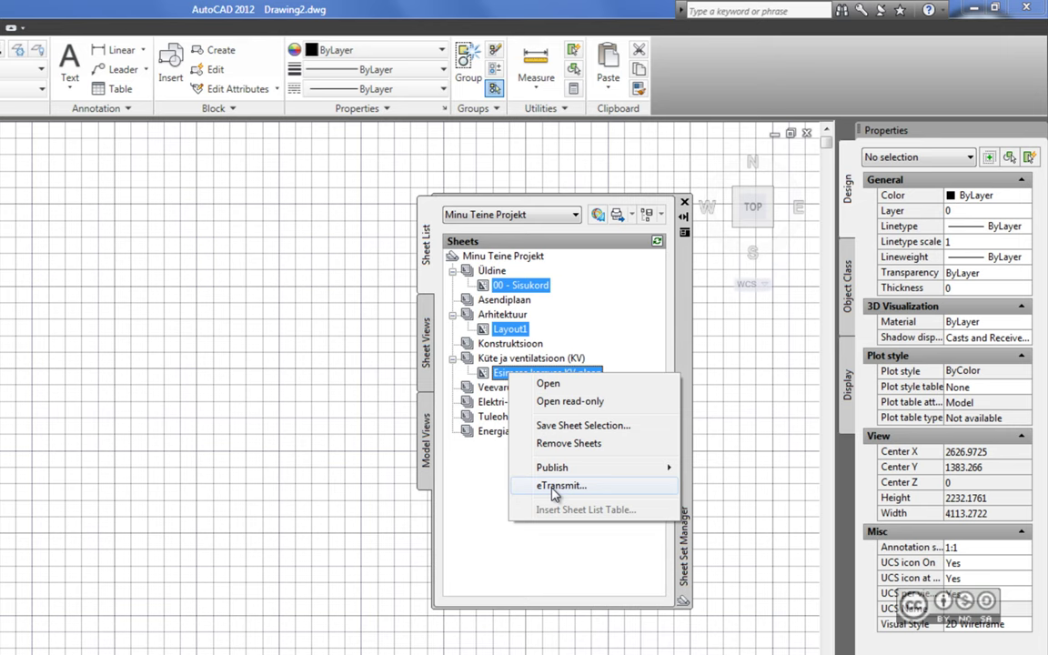
left_click(489, 373)
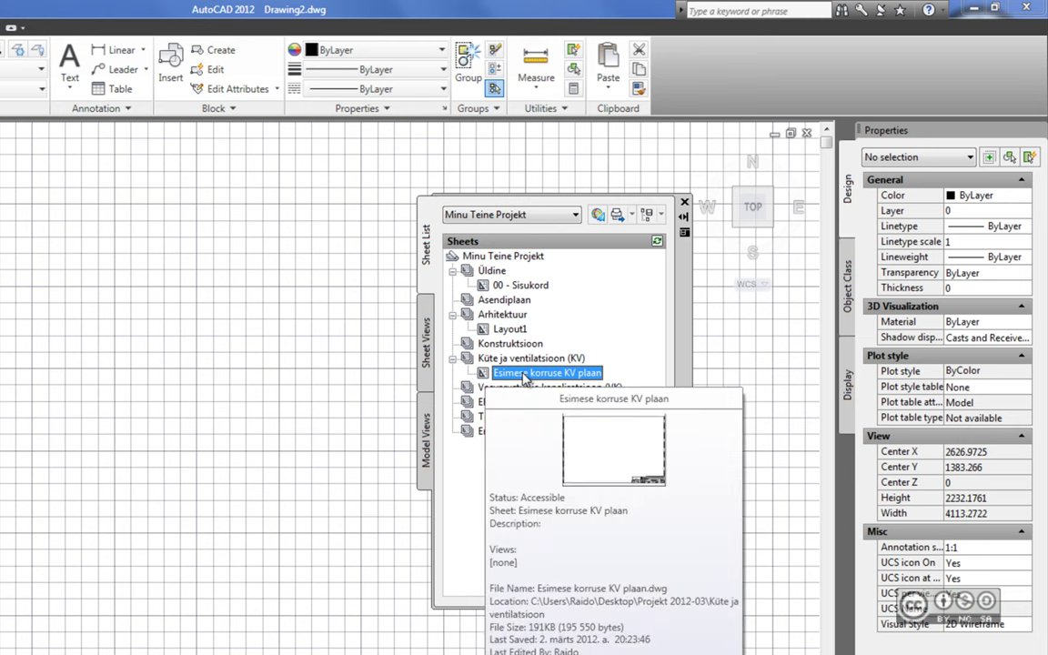
double_click(525, 373)
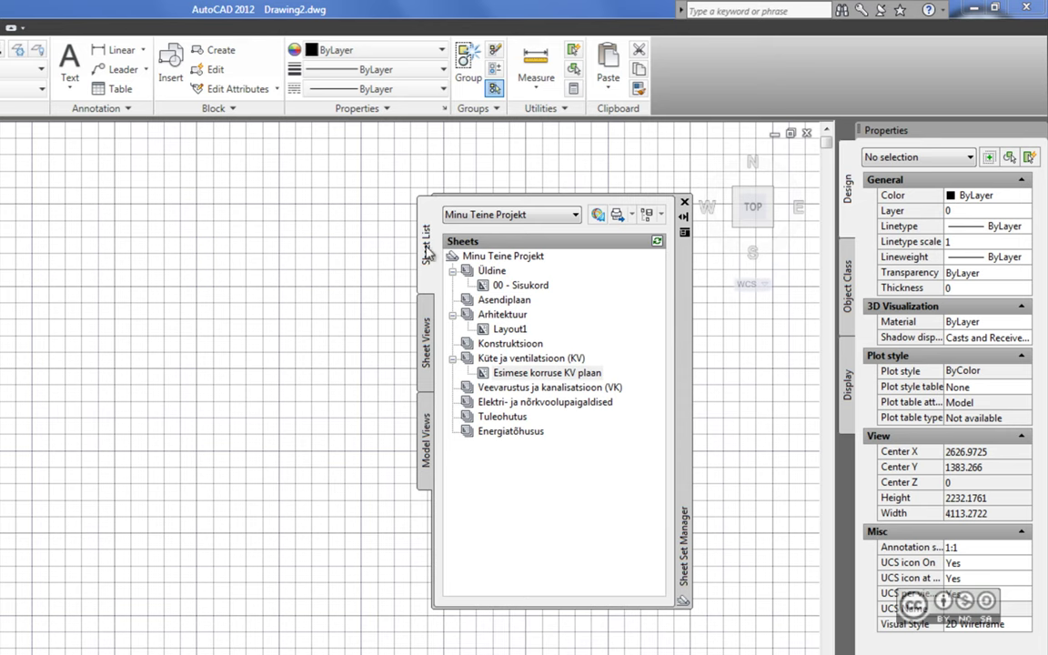
Switch from Sheet Views to Model Views to list the location ending in Moodulid
left_click(427, 320)
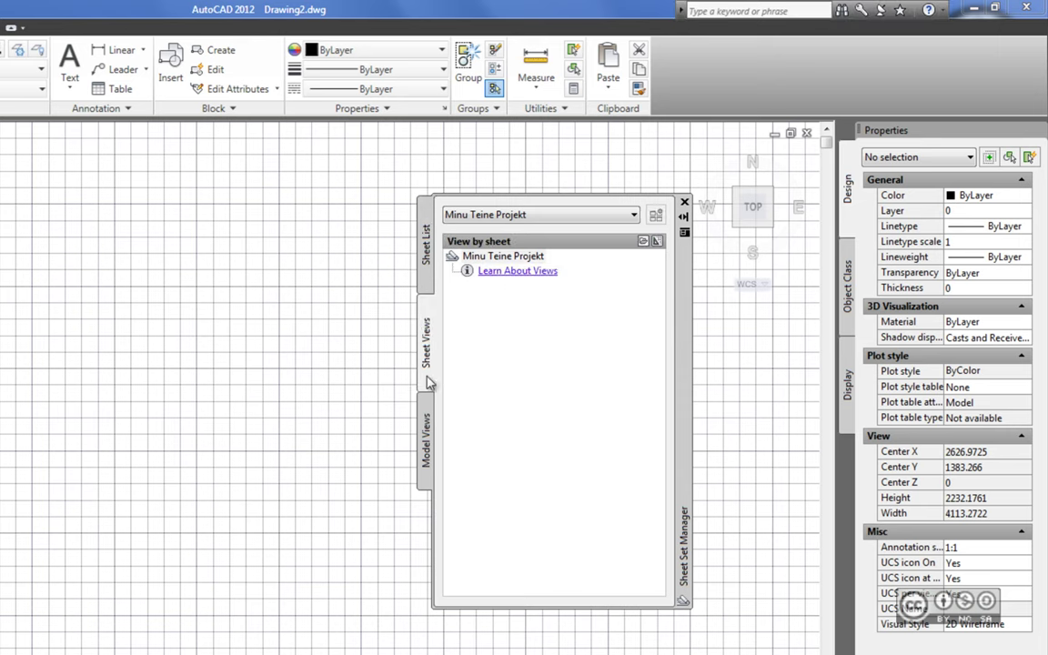
left_click(428, 458)
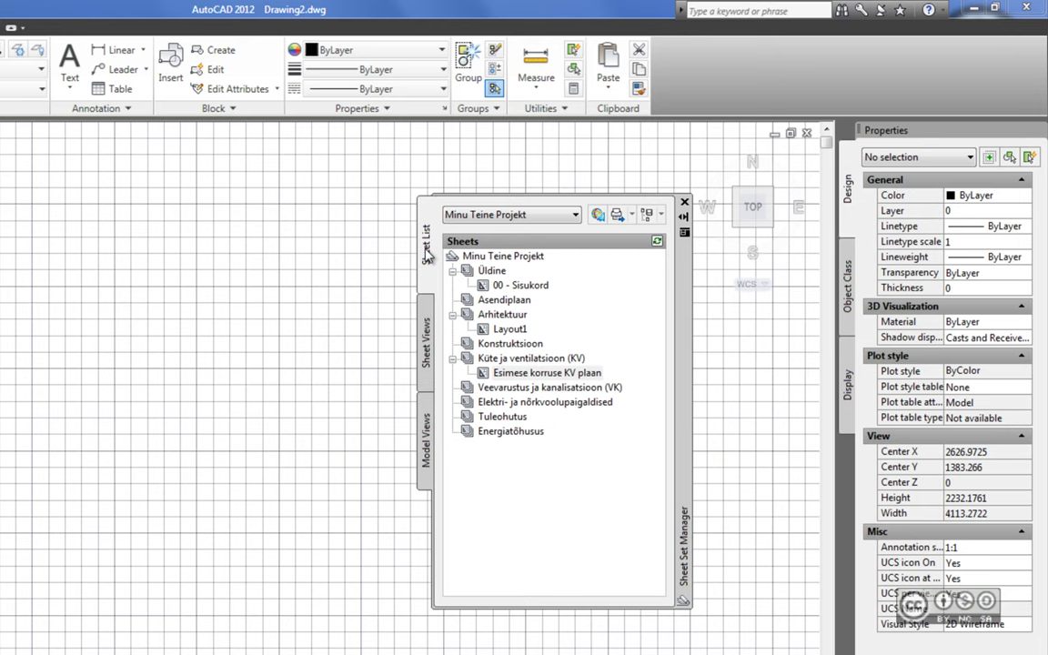
left_click(427, 440)
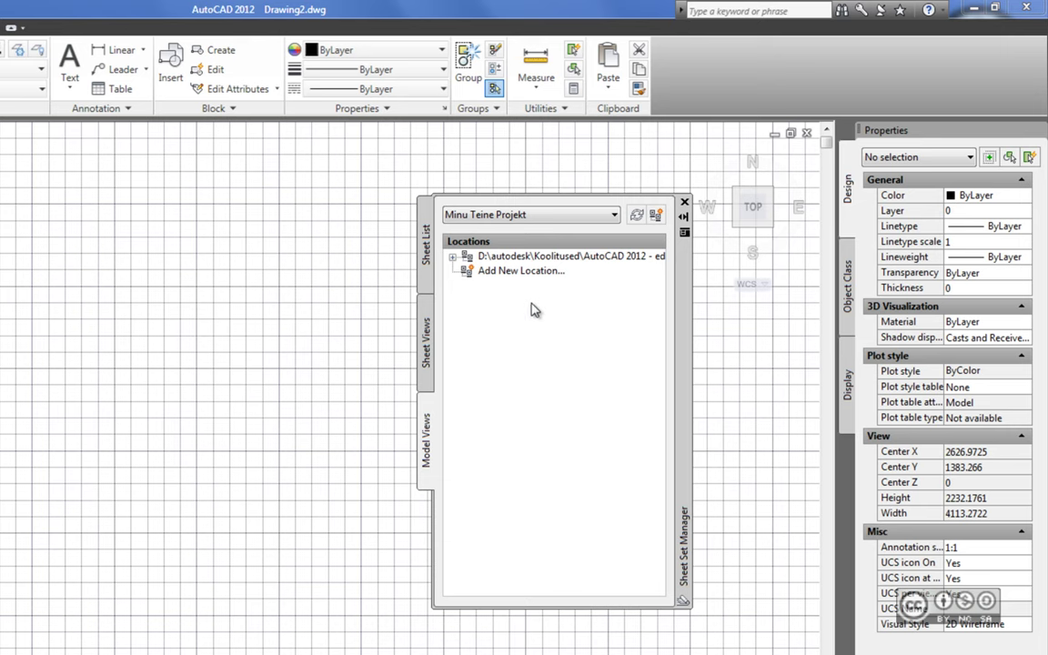
Expand the model view location, then browse in Explorer to autodesk\Koolitused\AutoCAD 2012 - edasijoudnud\Moodulid
double_click(553, 262)
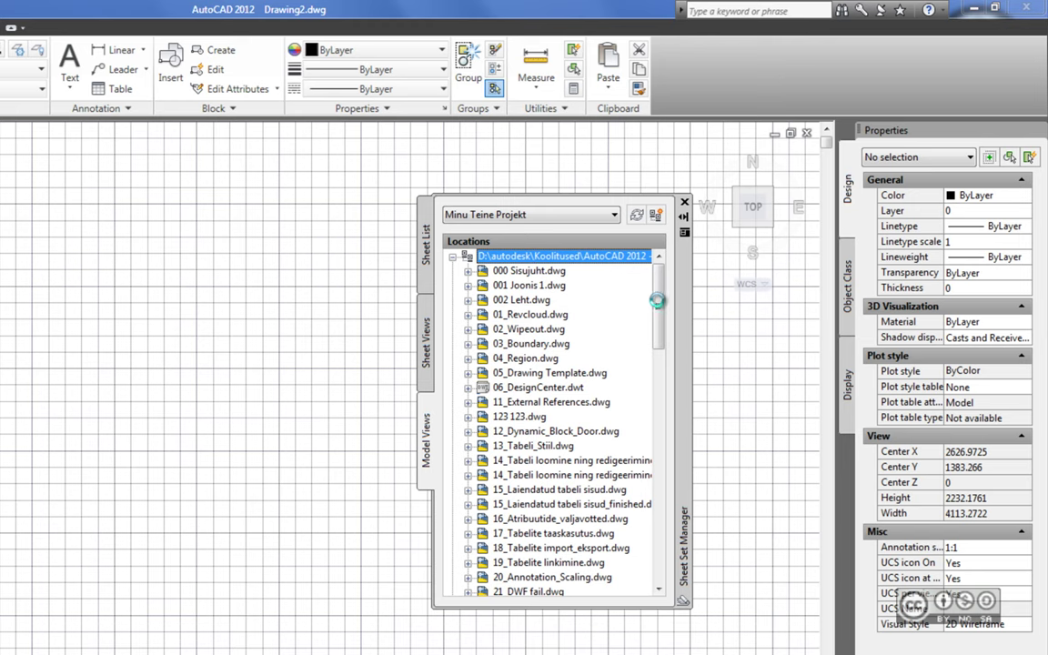
mouse_move(661, 328)
left_mouse_down()
mouse_move(662, 434)
mouse_move(663, 266)
left_mouse_up()
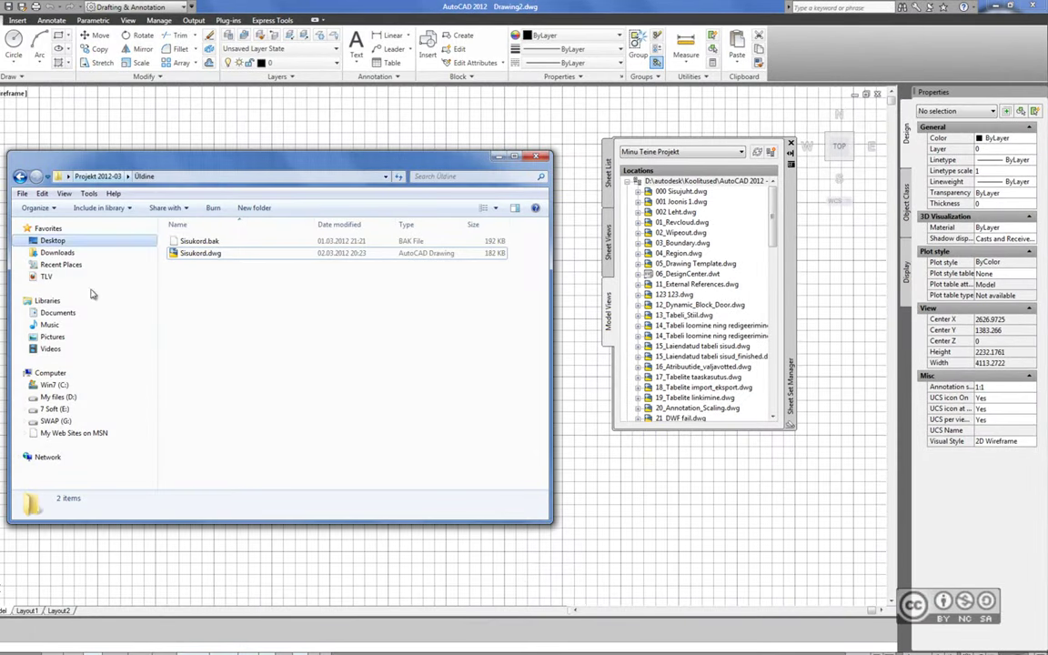
left_click(91, 175)
double_click(219, 398)
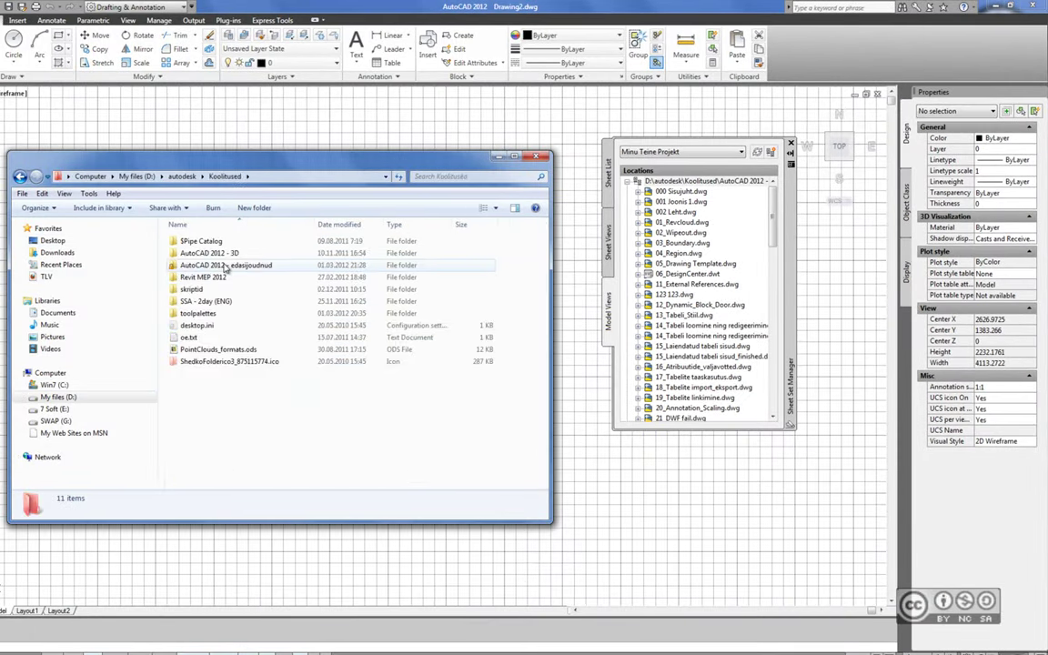
double_click(205, 253)
double_click(199, 241)
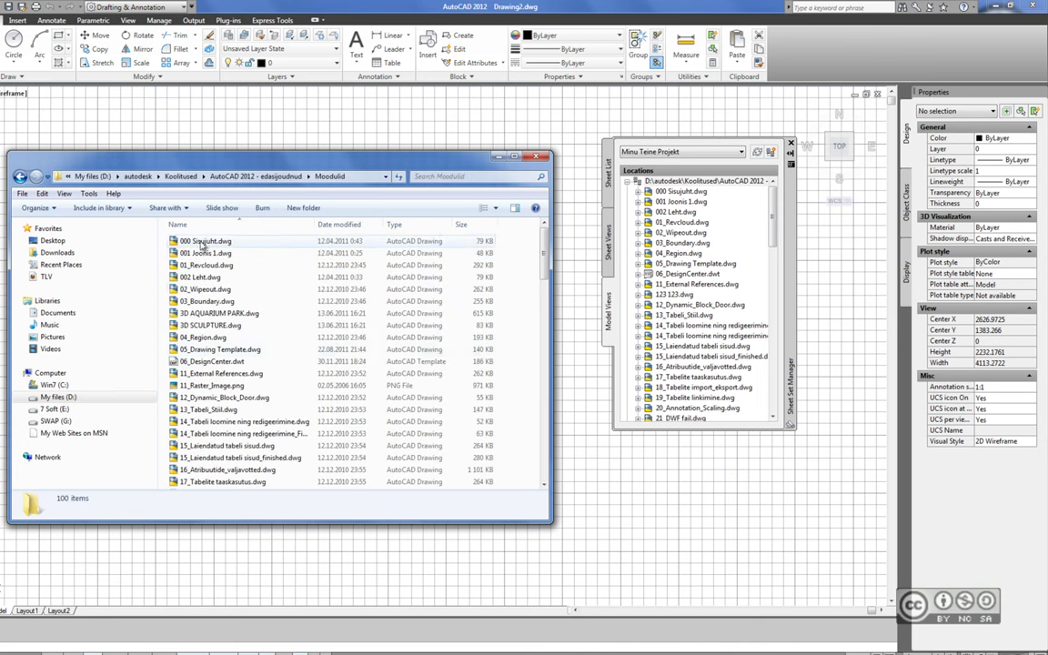
scroll(536, 273, "down", 5)
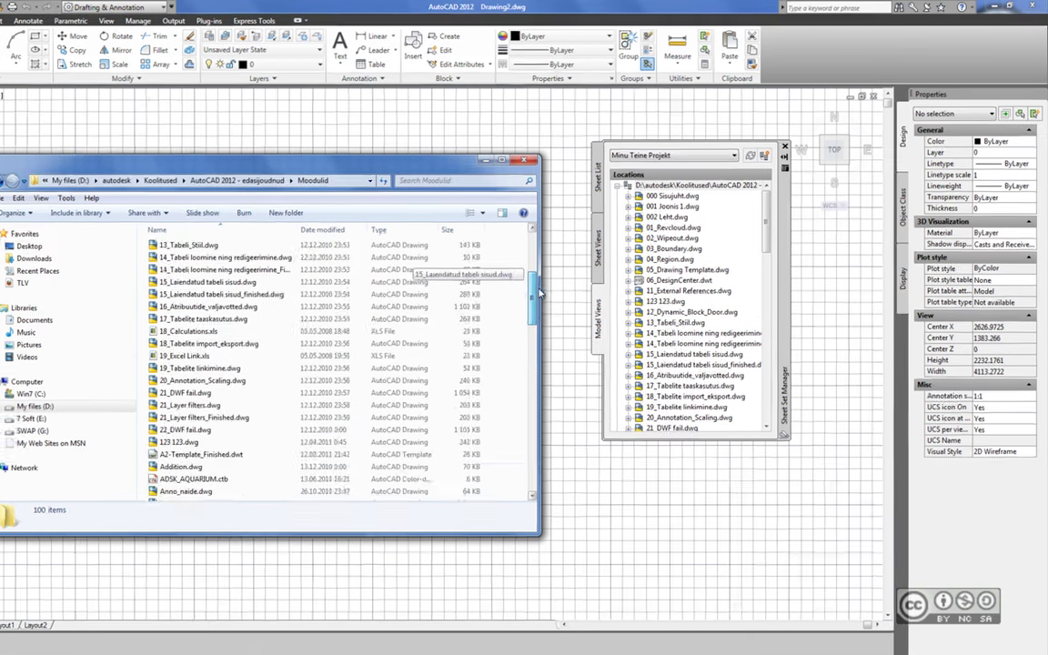
Back in AutoCAD, remove the existing Moodulid location from Model Views
left_click(661, 184)
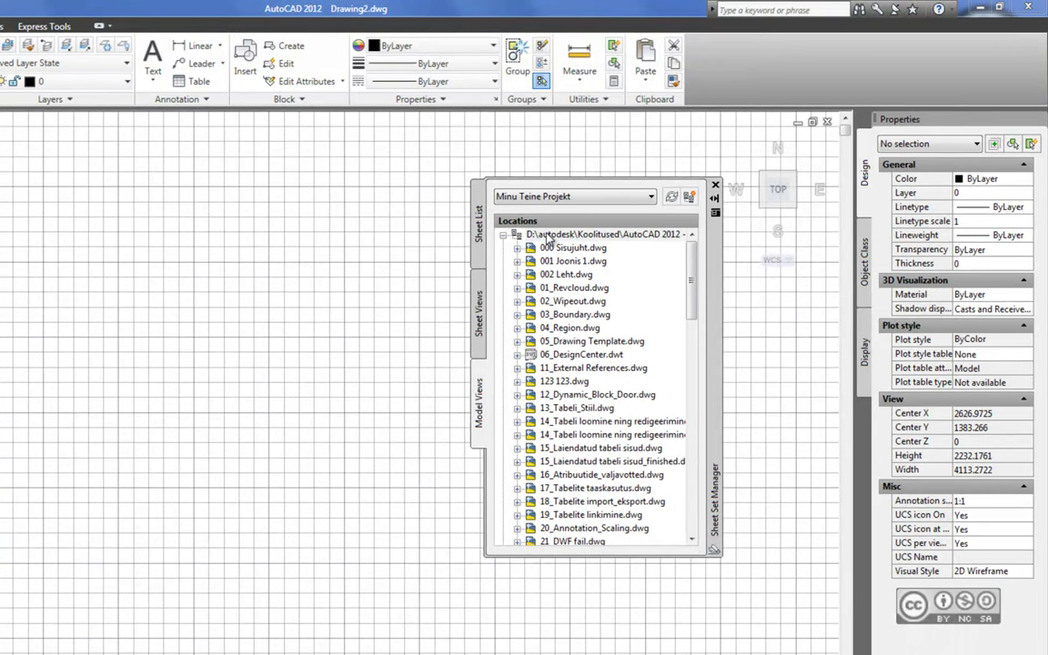
right_click(549, 238)
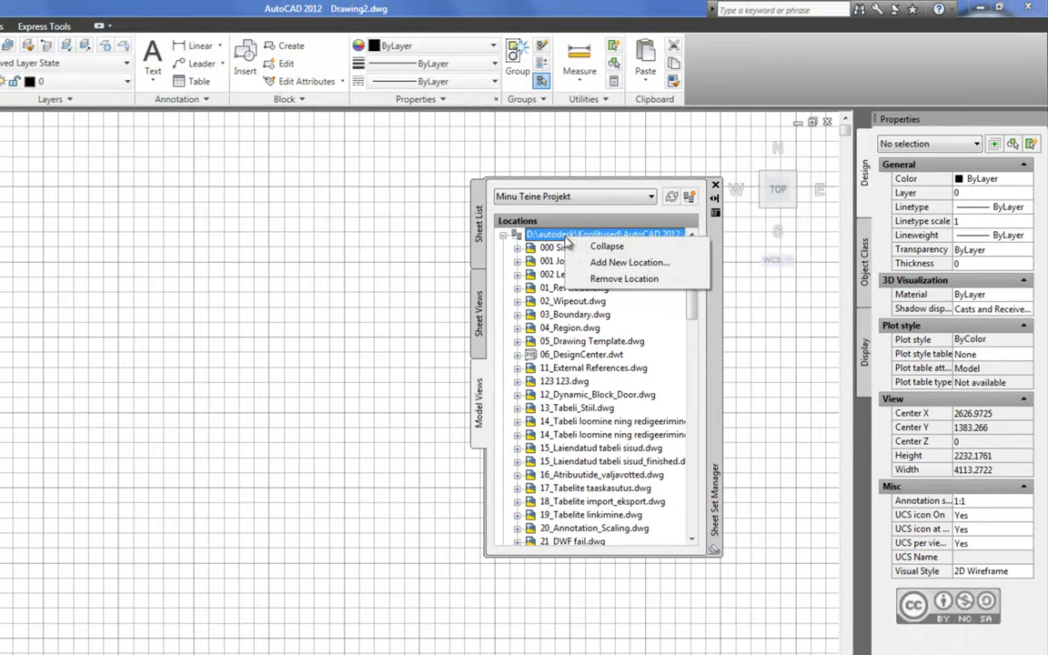
left_click(601, 278)
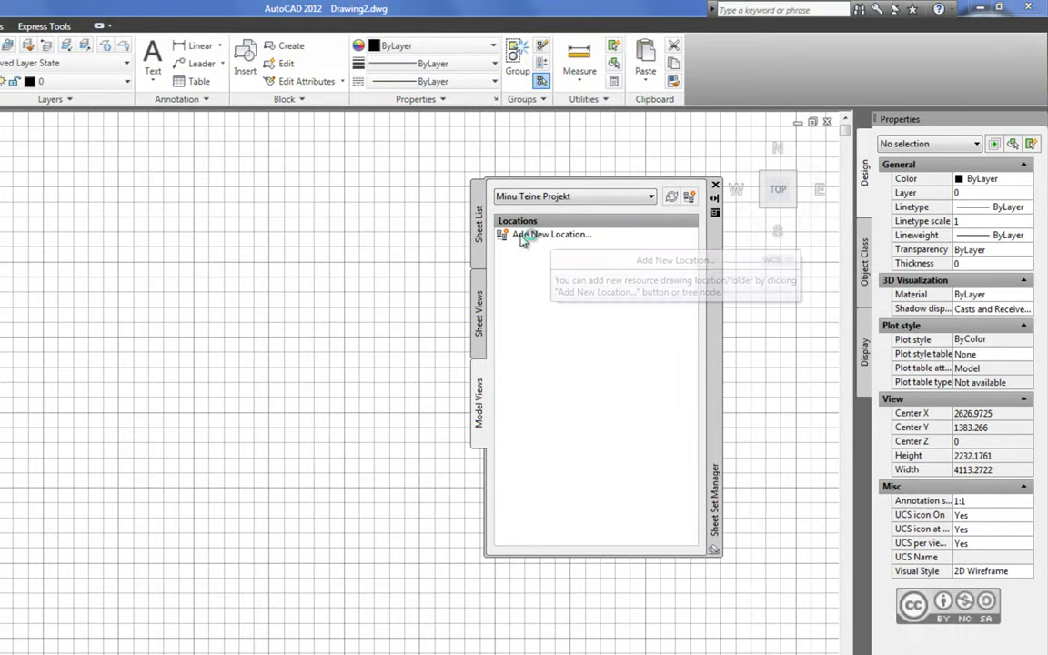
Add the Moodulid folder as a new model view location
right_click(523, 236)
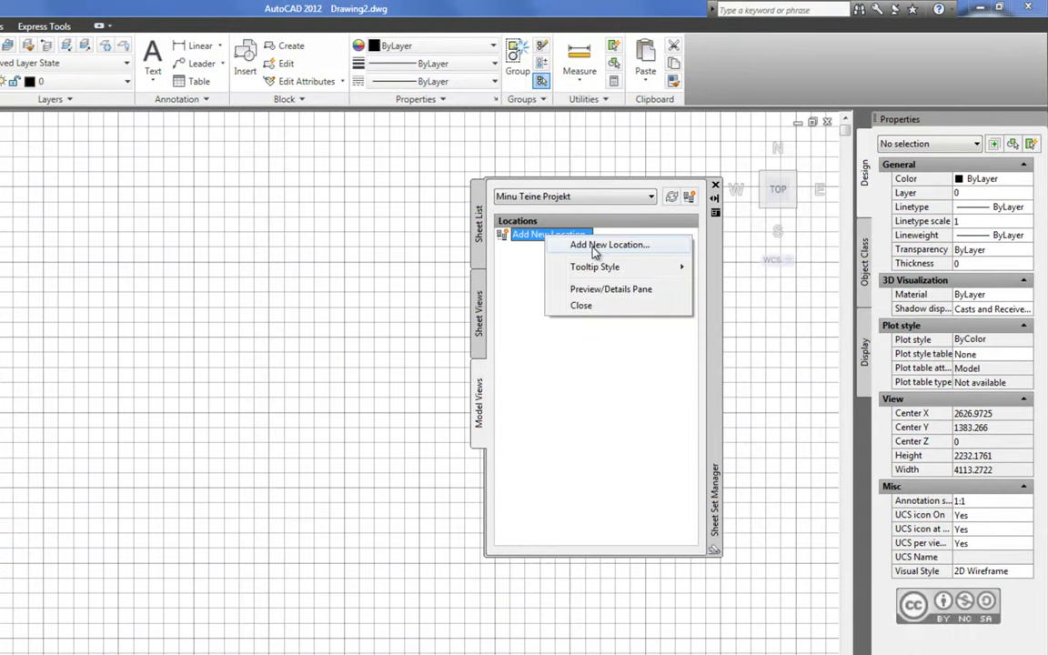
left_click(592, 246)
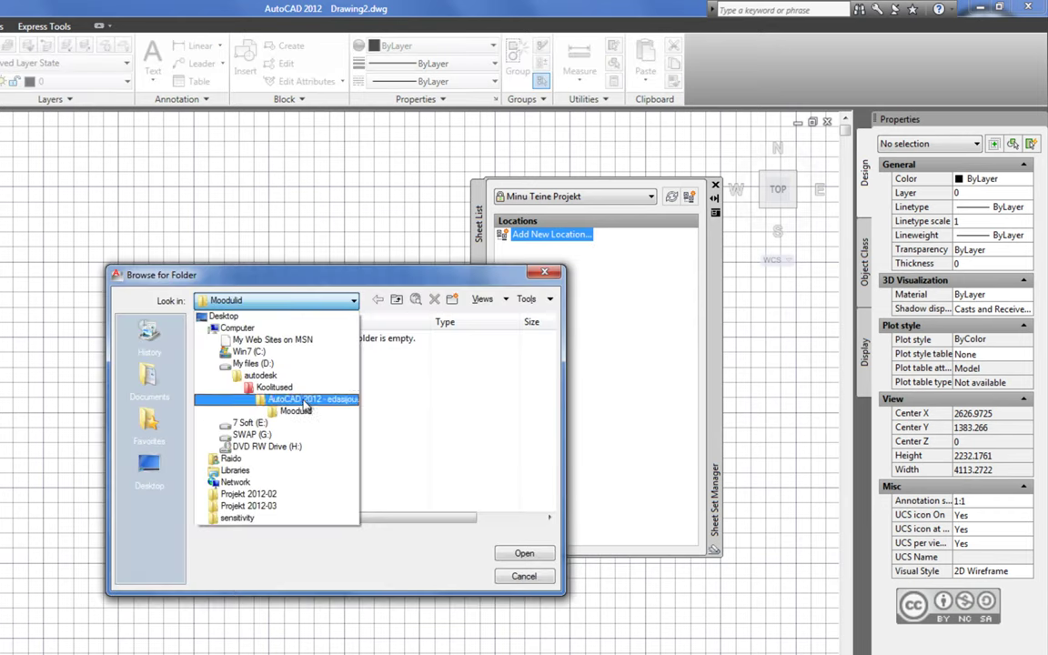
left_click(296, 411)
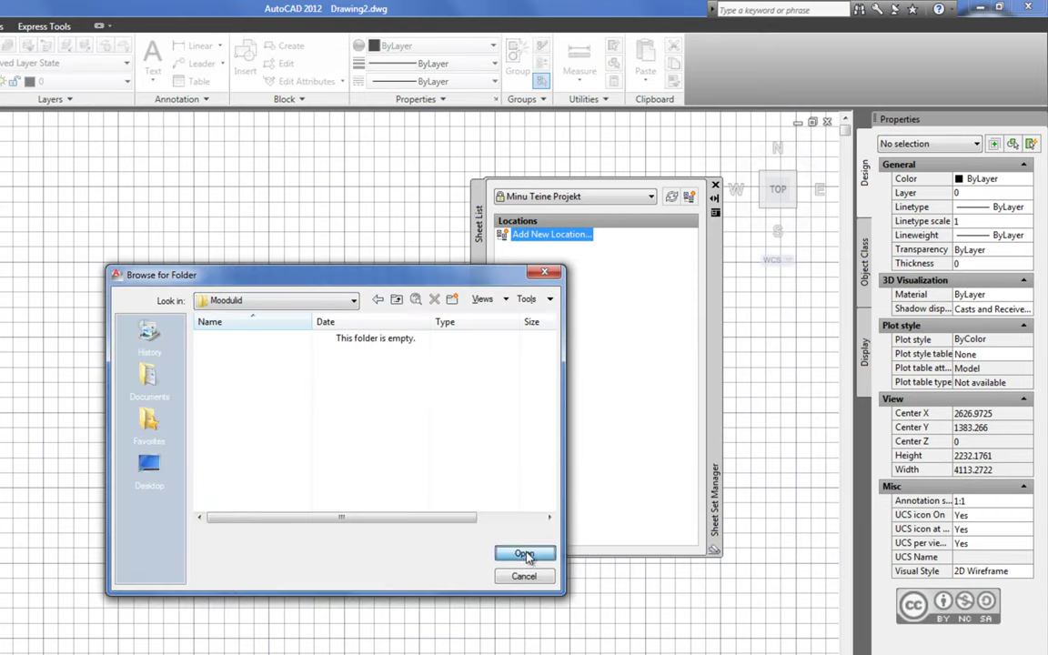
left_click(523, 553)
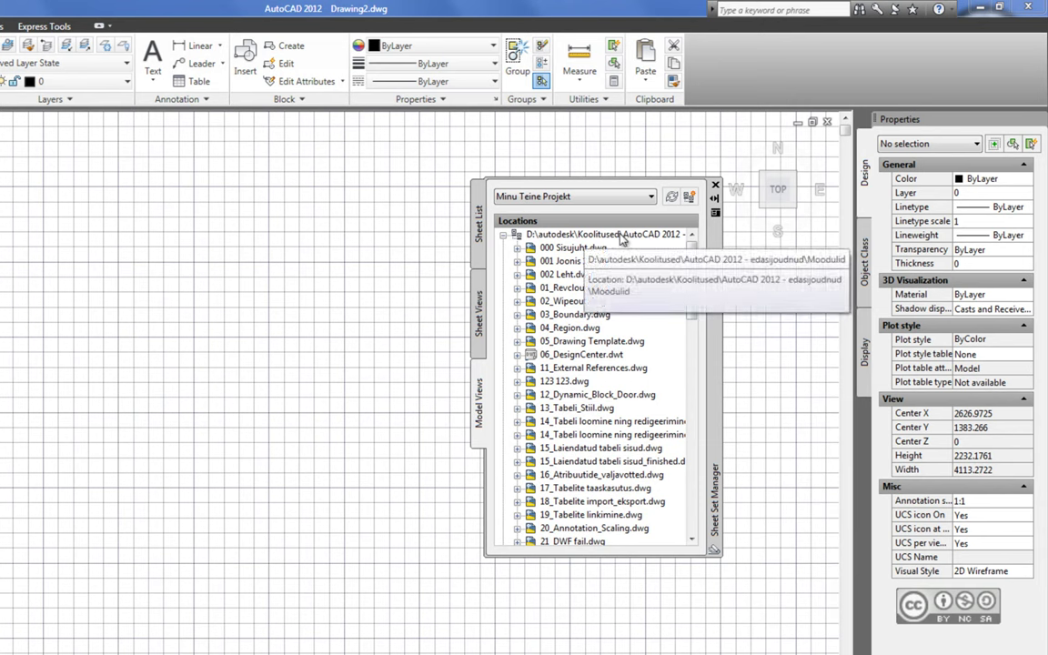
Check Sheet Views, then open 15_Laiendatud tabeli sisud.dwg from the Model Views list
left_click_drag(693, 300, 693, 424)
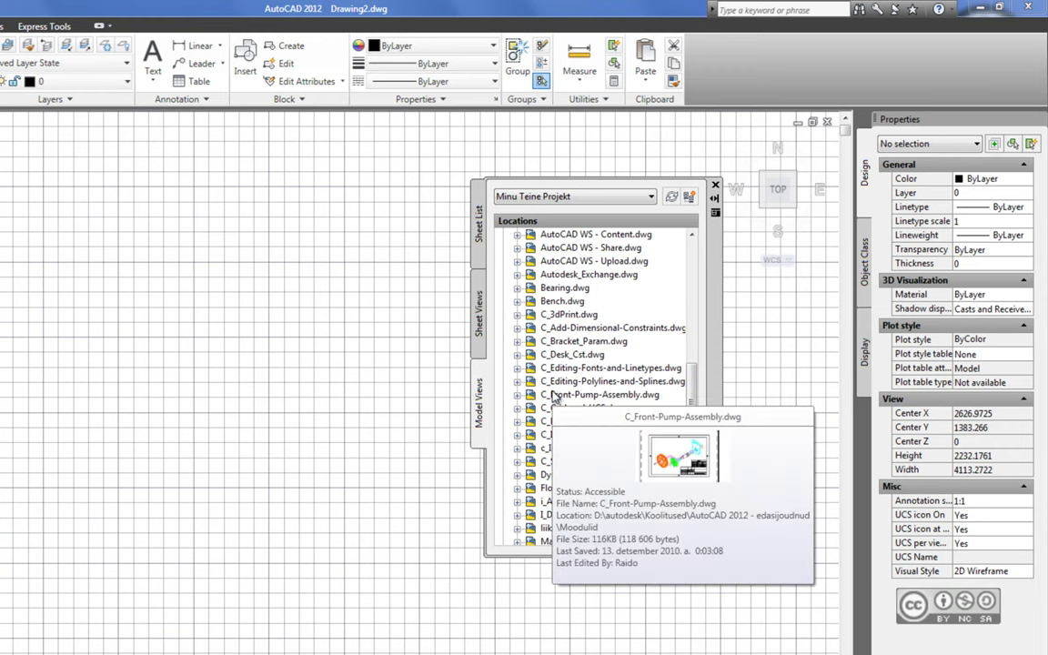
mouse_move(611, 381)
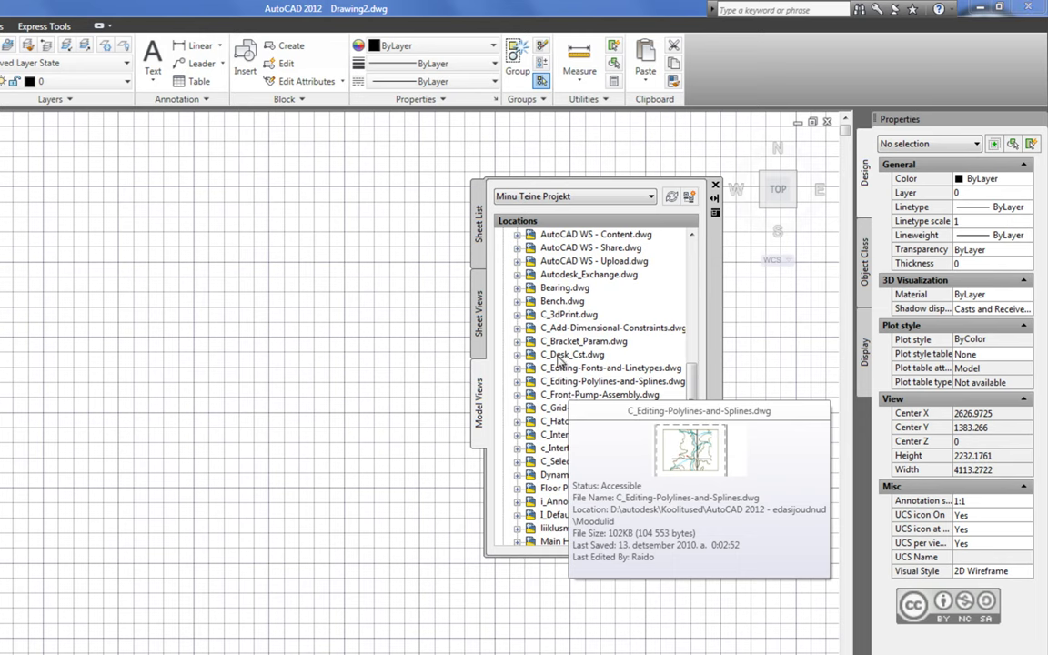
scroll(695, 400, "down", 3)
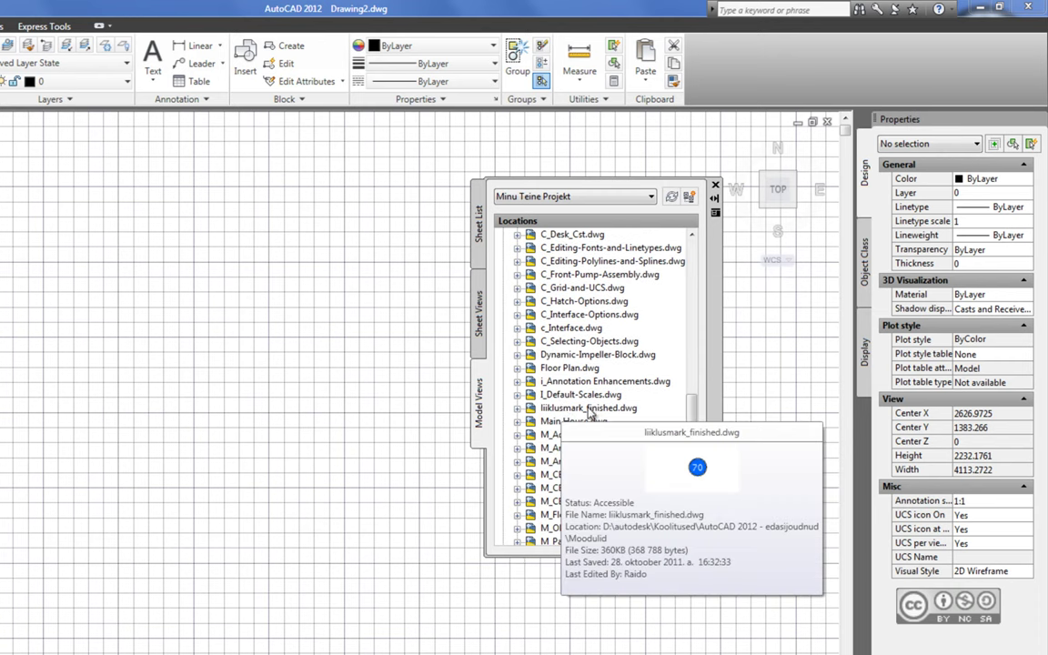
left_click(478, 313)
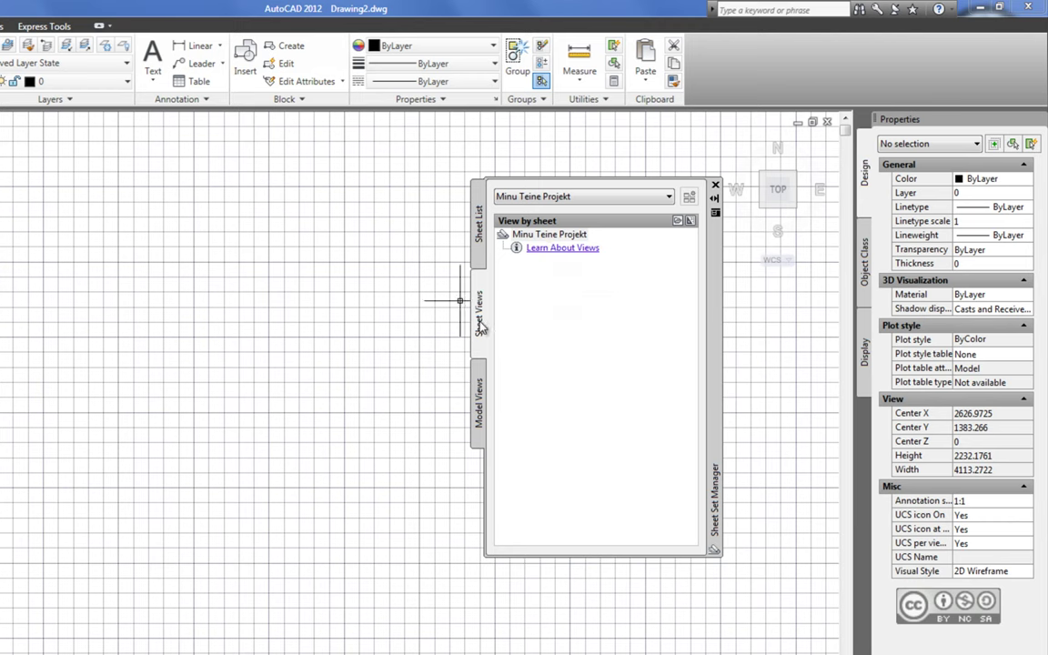
left_click(478, 400)
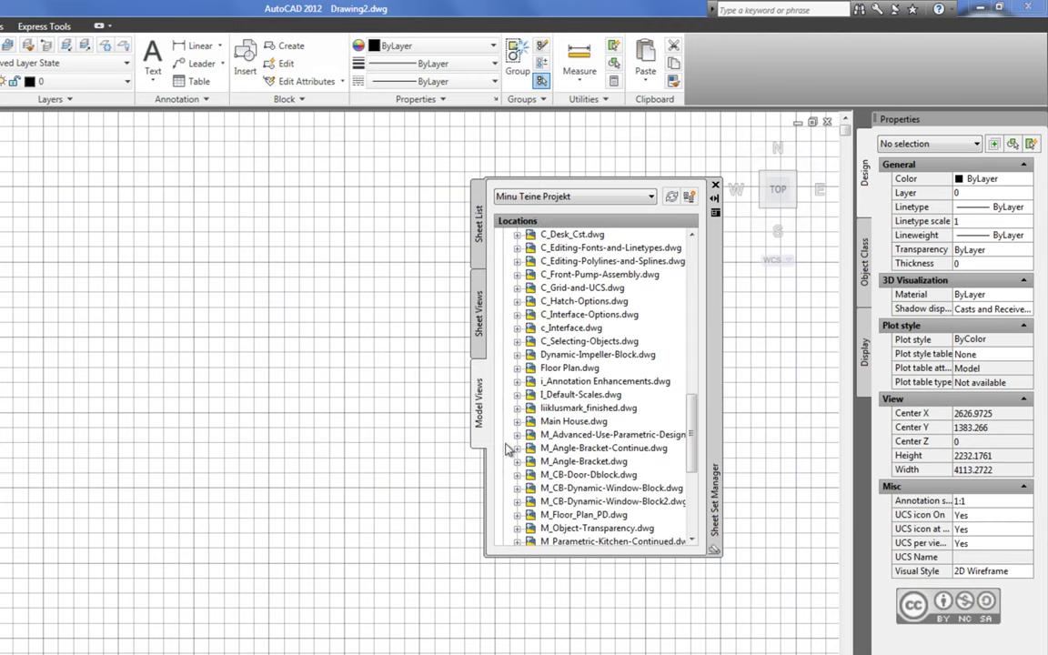
mouse_move(573, 421)
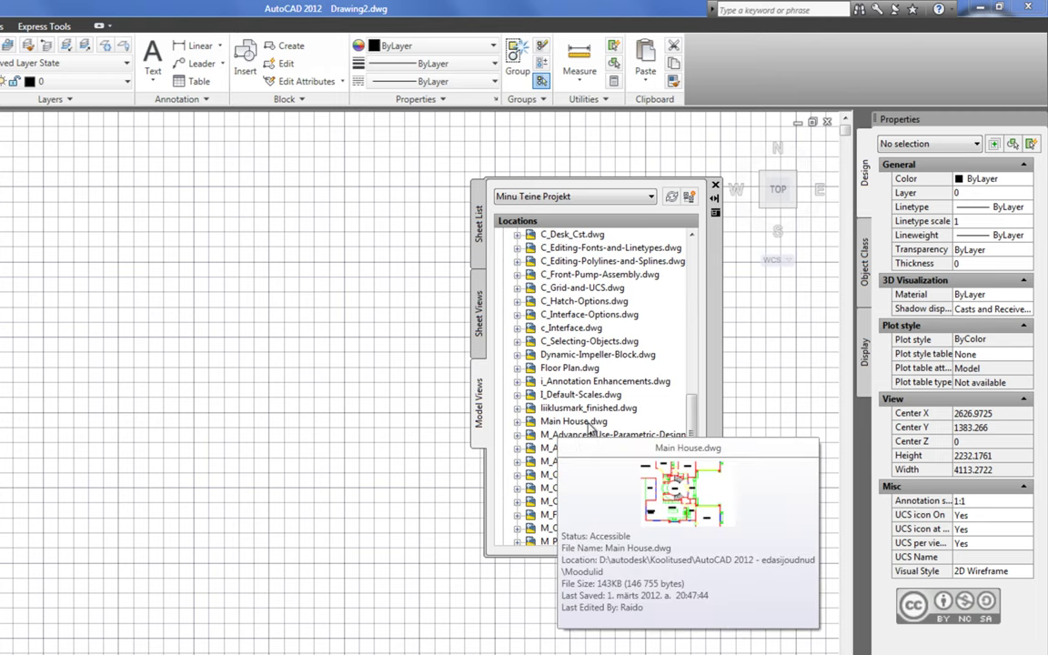
scroll(585, 441, "up", 10)
left_click(572, 368)
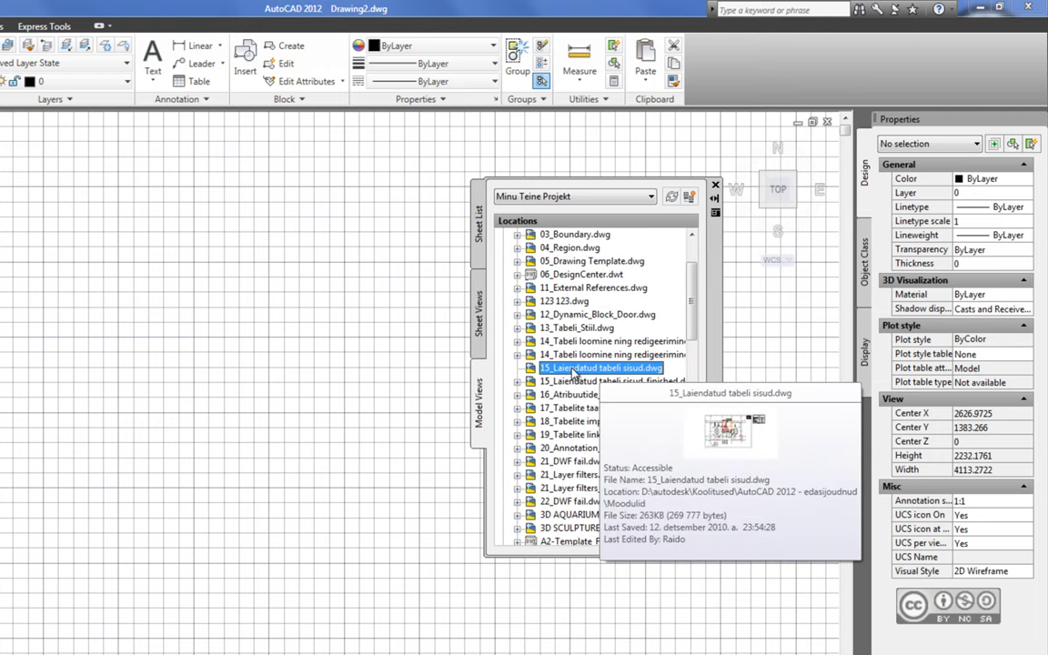
double_click(574, 371)
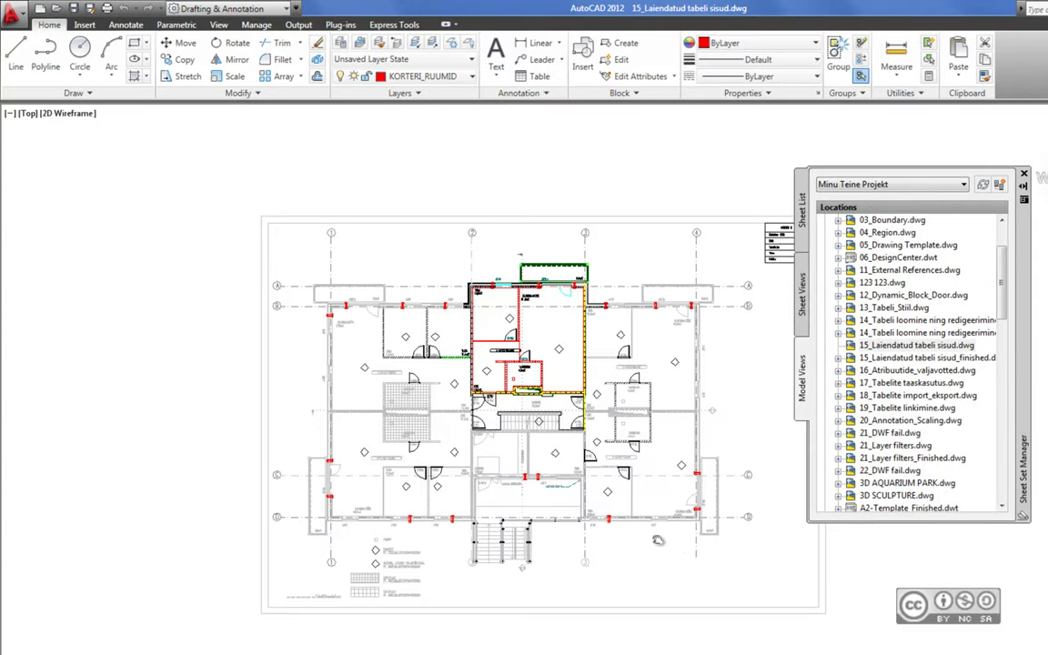
middle_click_drag(545, 584, 492, 583)
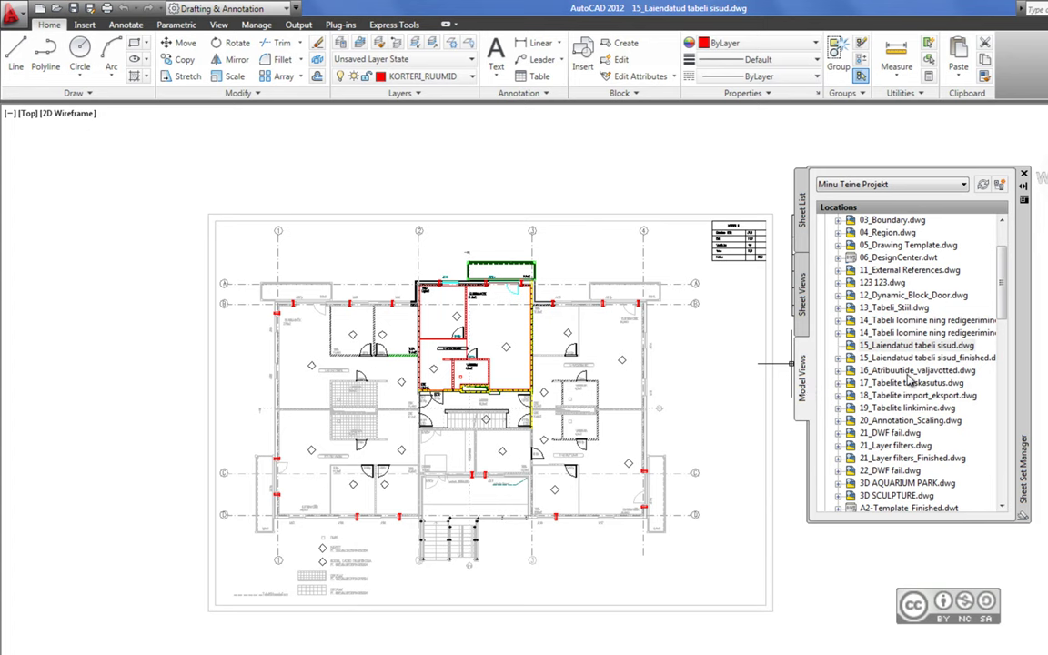
middle_click_drag(439, 143, 420, 144)
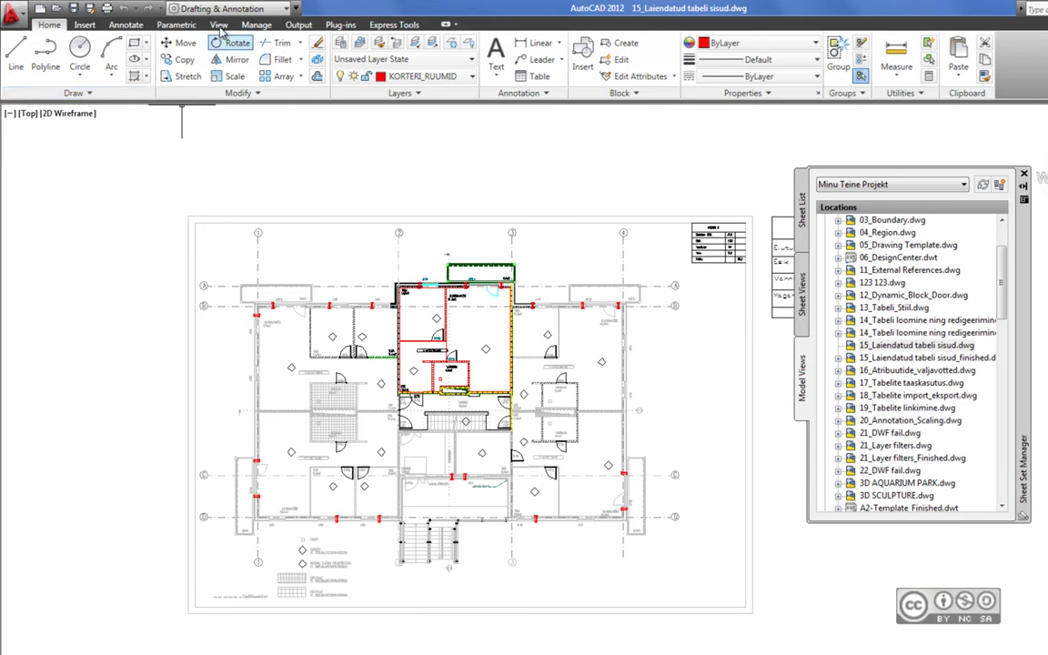
In View Manager, save a new named view Korter 14 windowed around one apartment
left_click(224, 27)
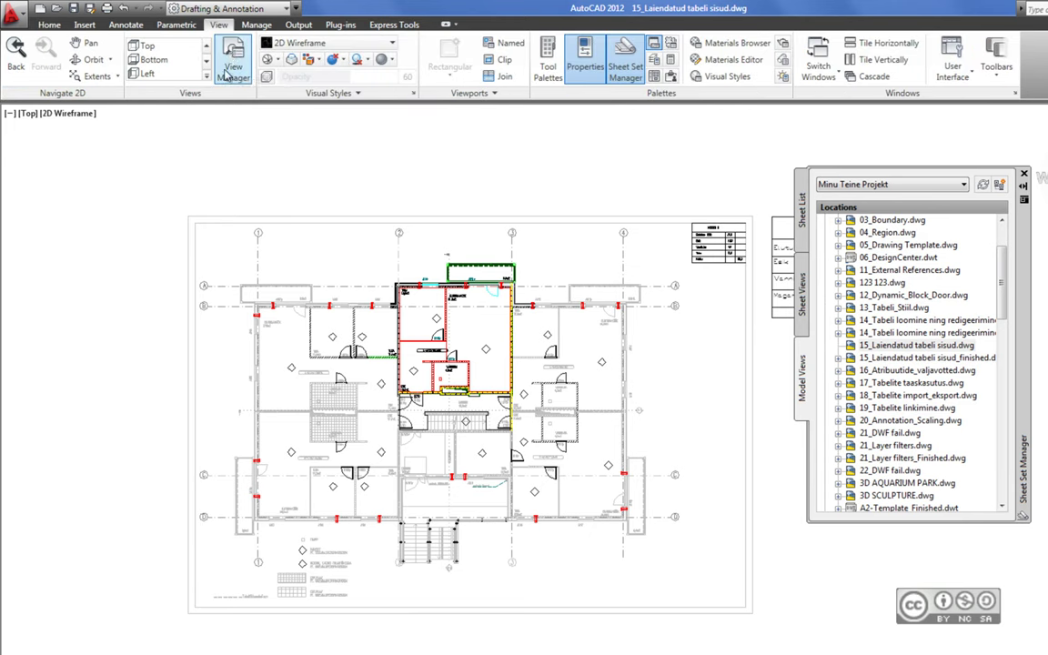
left_click(231, 57)
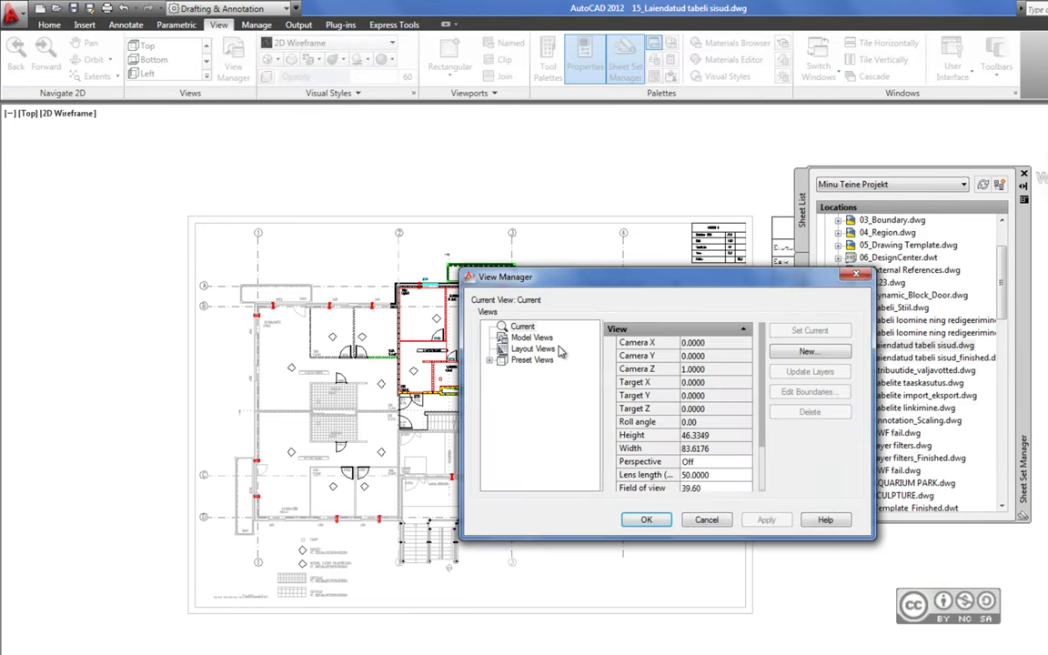
left_click(531, 339)
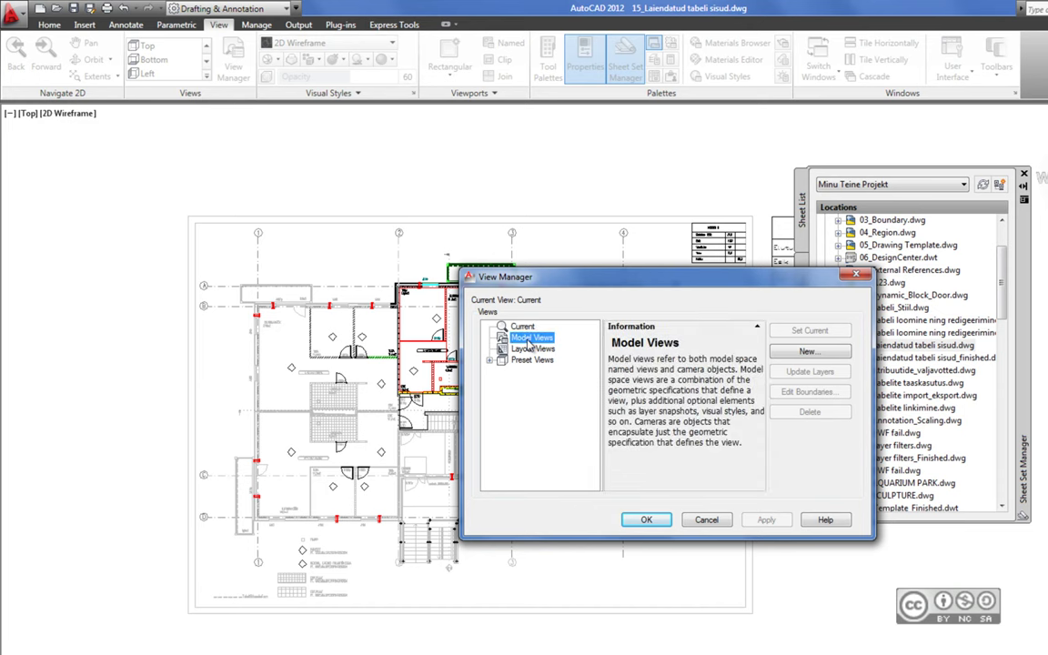
left_click_drag(691, 286, 588, 278)
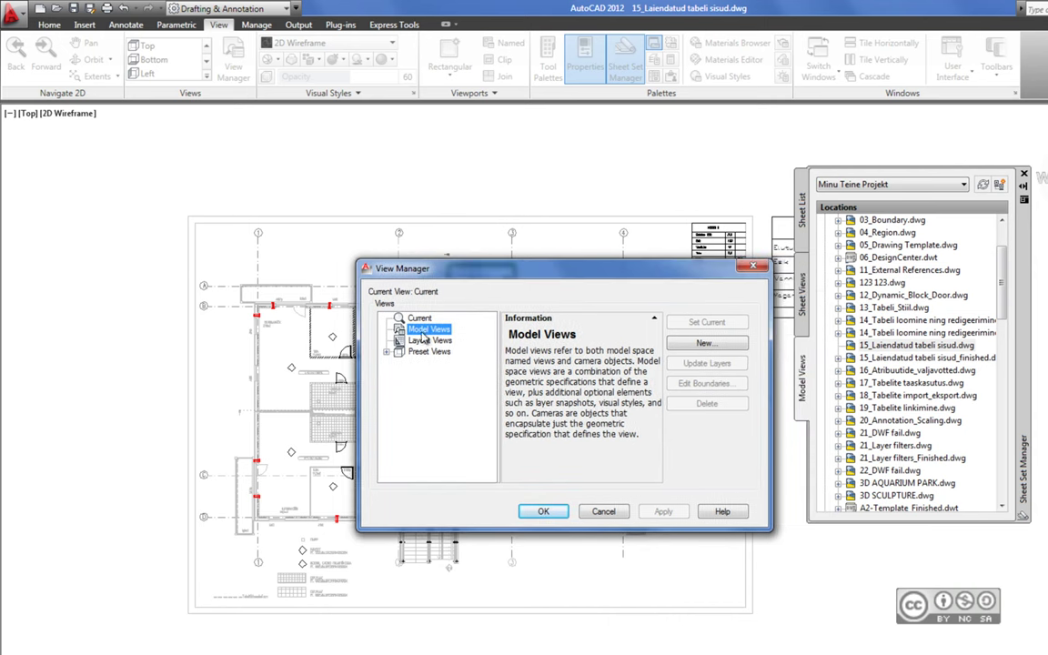
left_click(717, 345)
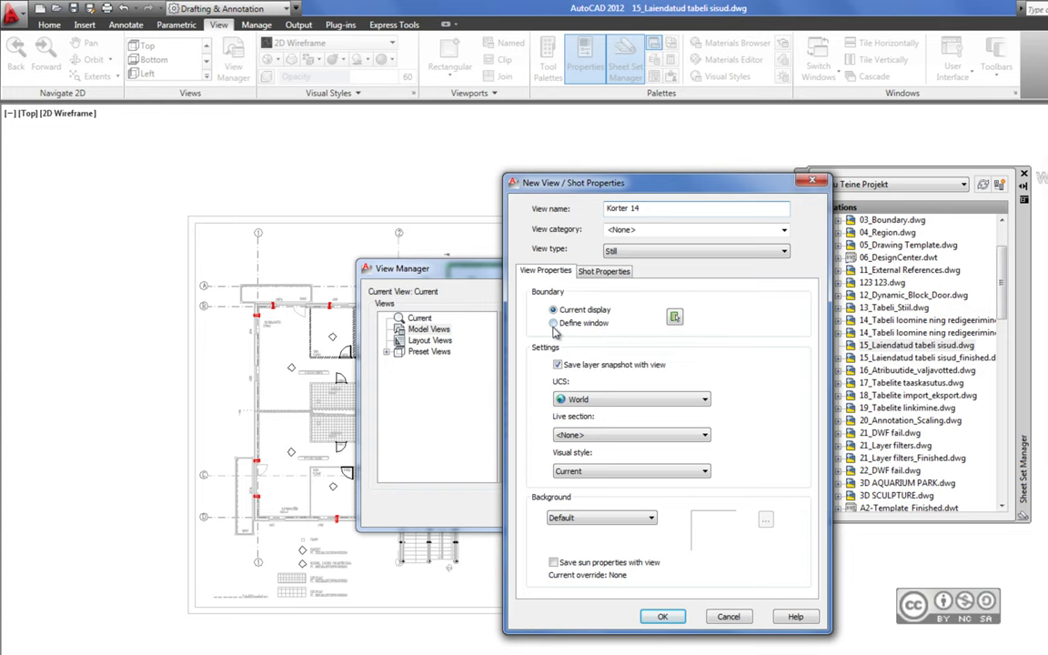
left_click(553, 323)
scroll(311, 232, "up", 5)
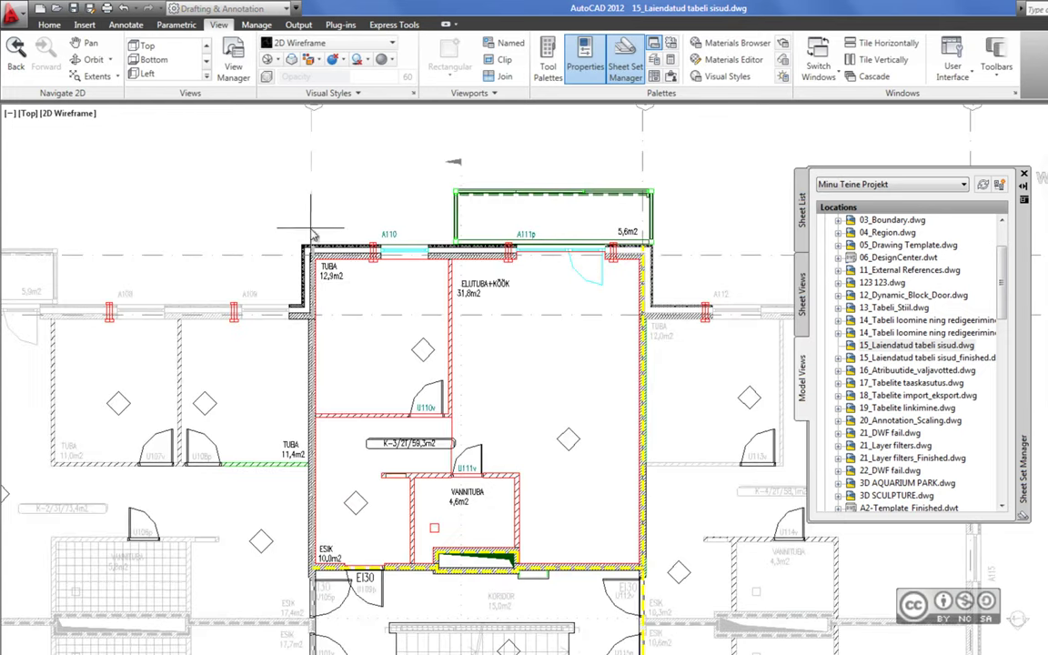
left_click(256, 156)
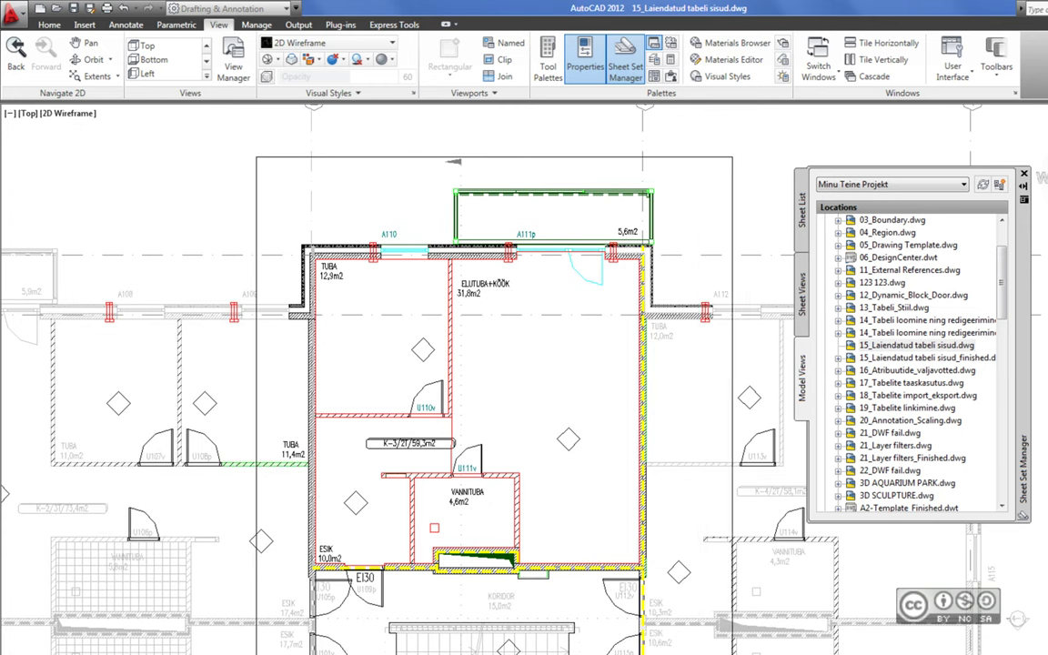
left_click(700, 602)
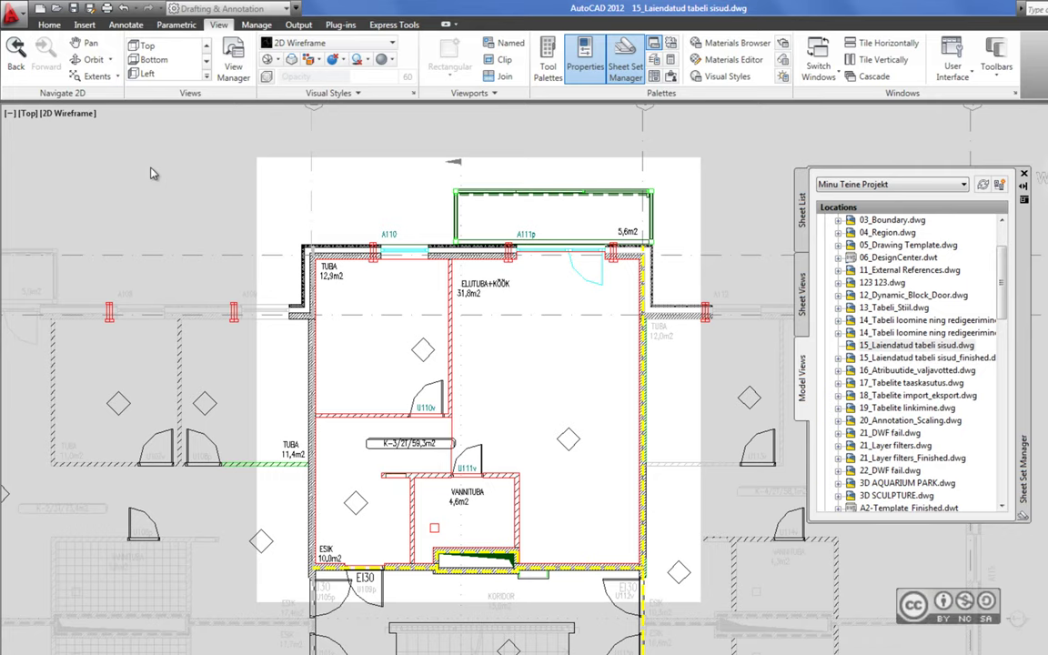
key("Return")
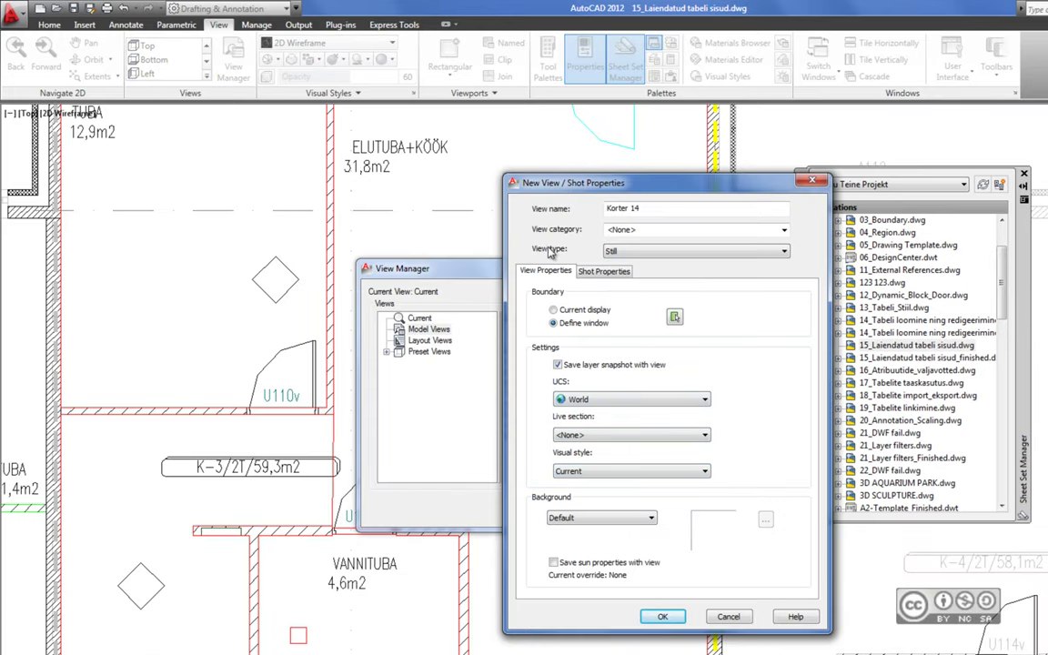
left_click(663, 617)
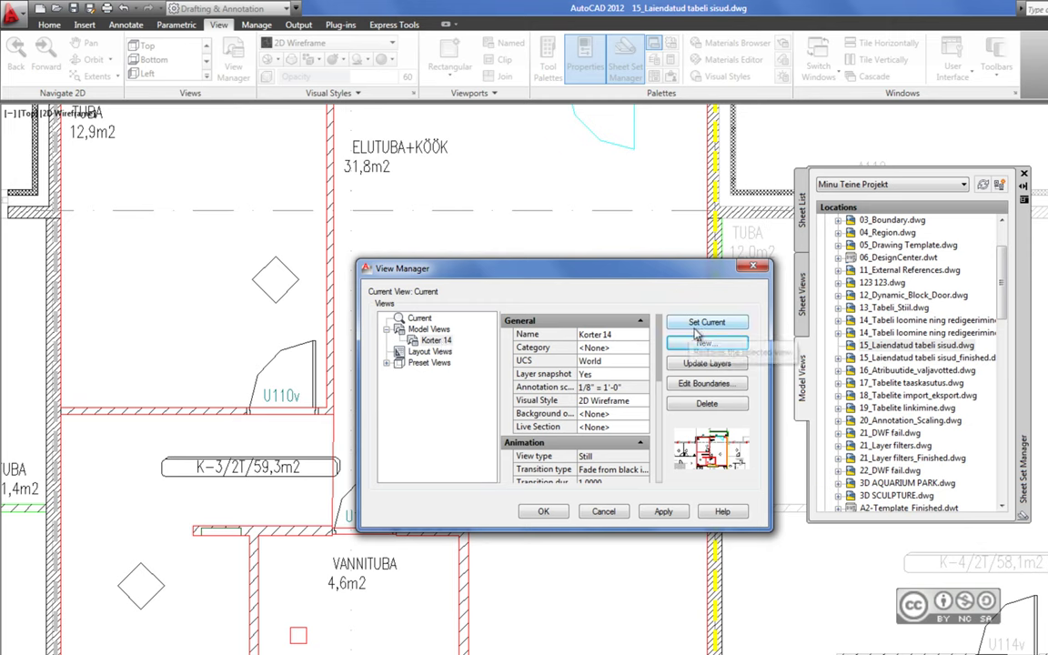
Save a second named view Korter 13 windowed around the lower-left apartment
left_click(424, 329)
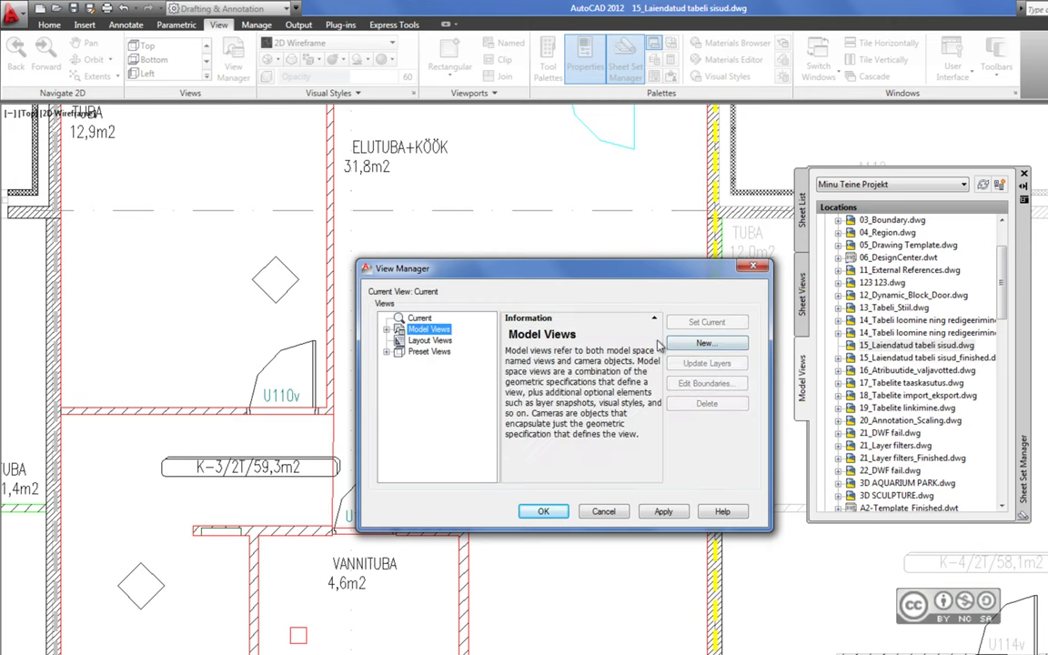
left_click(705, 344)
type("Korter 13")
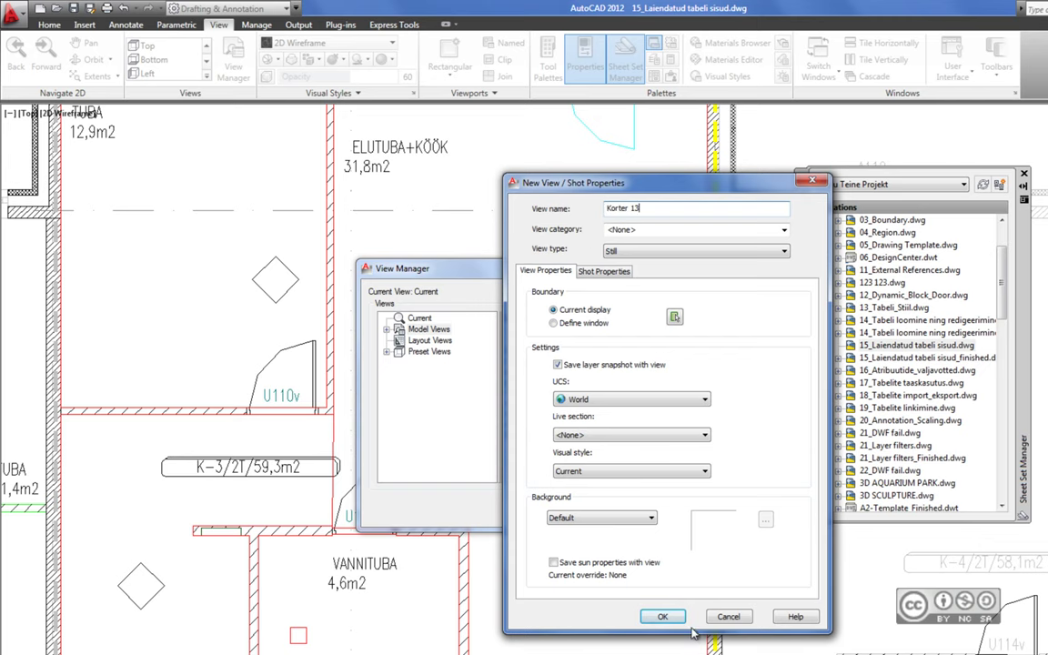
left_click(674, 317)
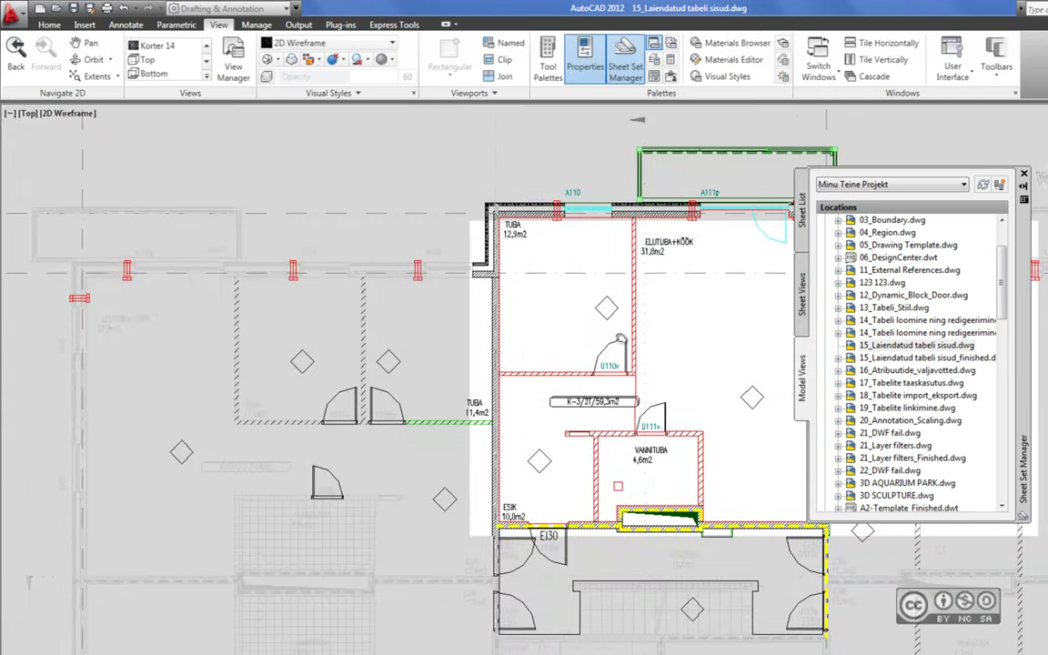
middle_click_drag(433, 380, 95, 173)
left_click(95, 173)
left_click(637, 609)
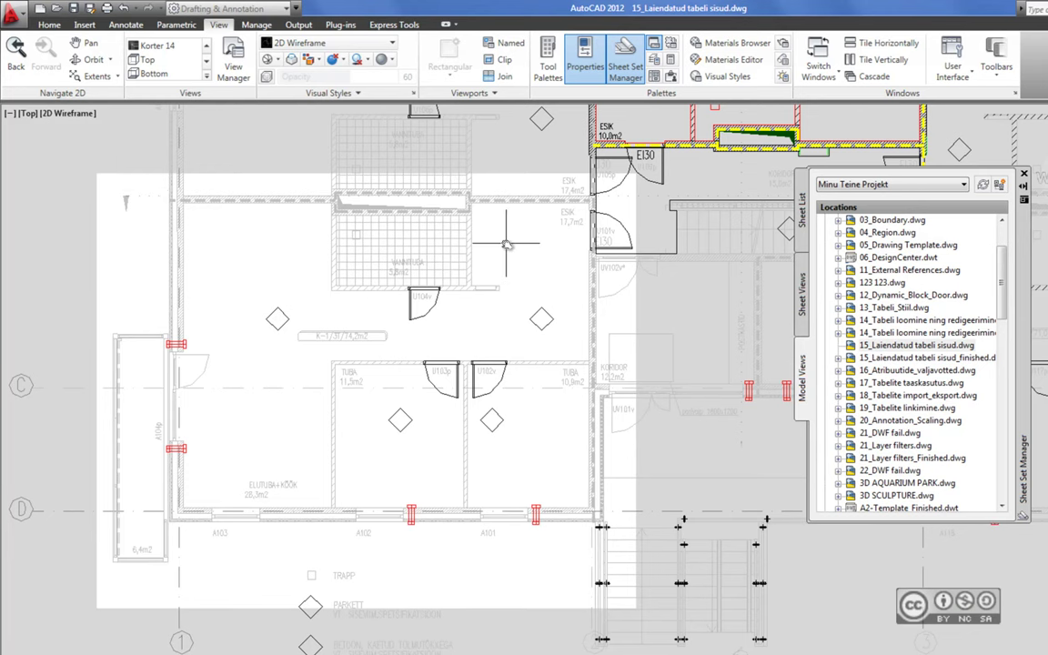
key("Return")
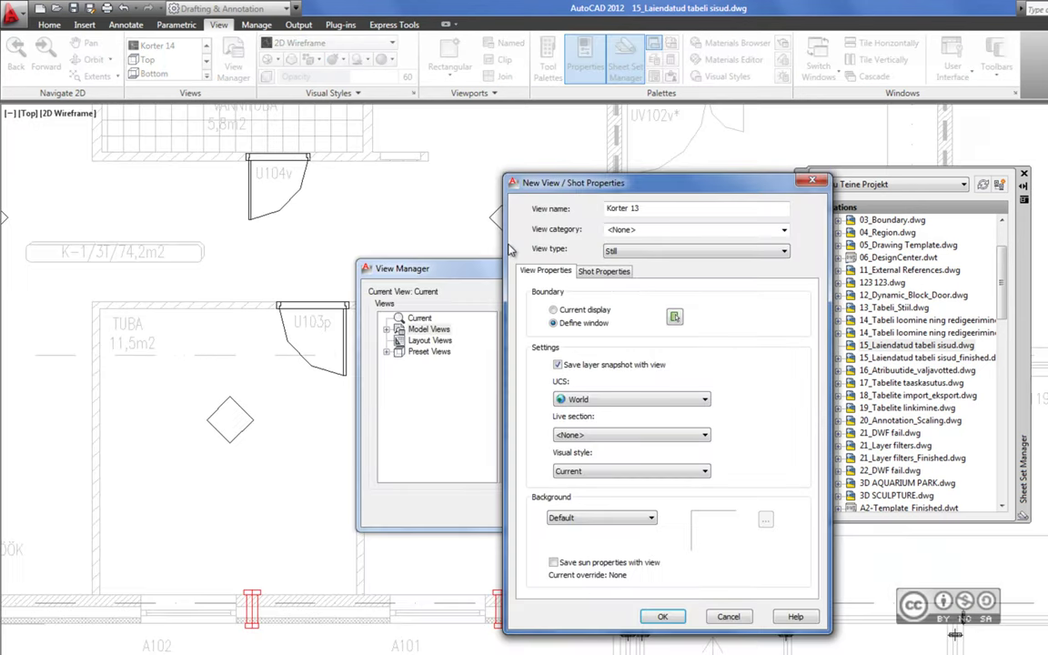
left_click(663, 615)
Set Korter 14 as the current view and apply it
left_click(416, 330)
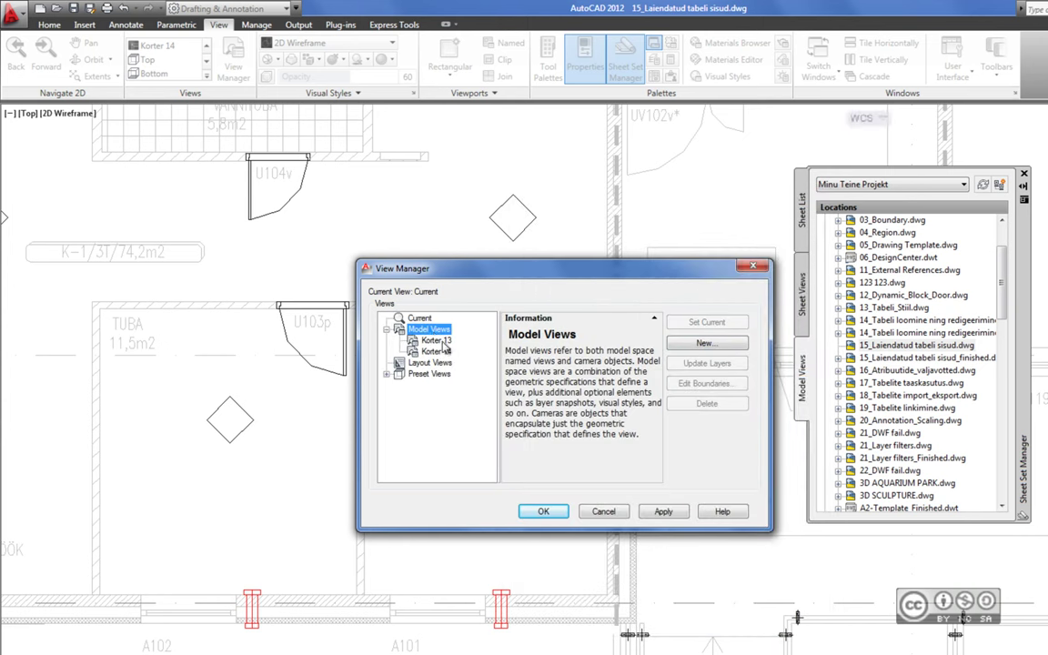
left_click(436, 341)
left_click(436, 351)
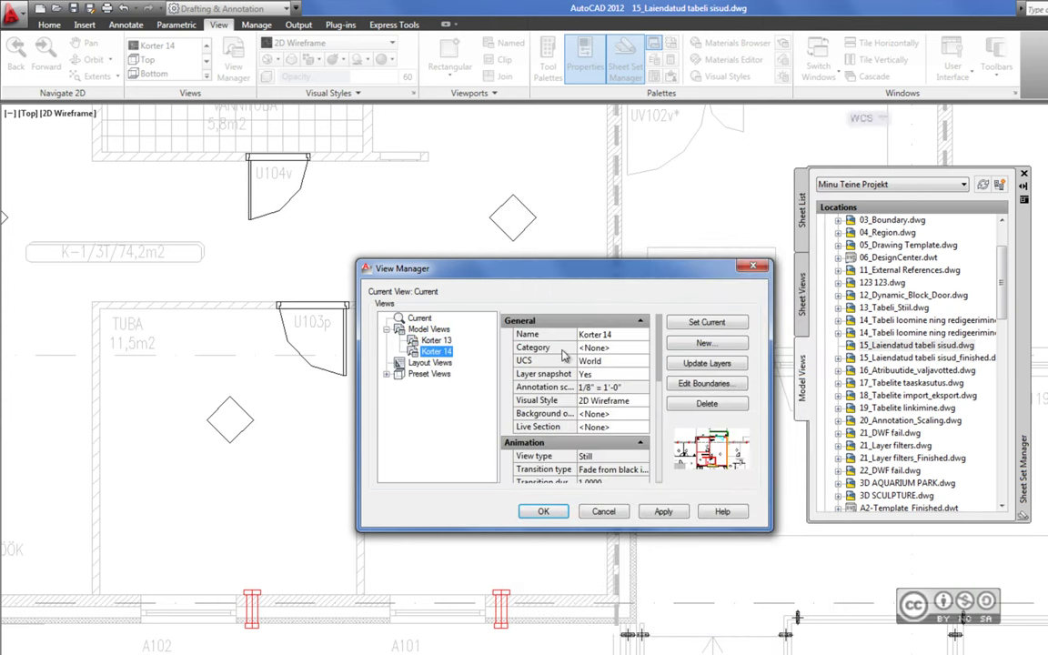
left_click(707, 322)
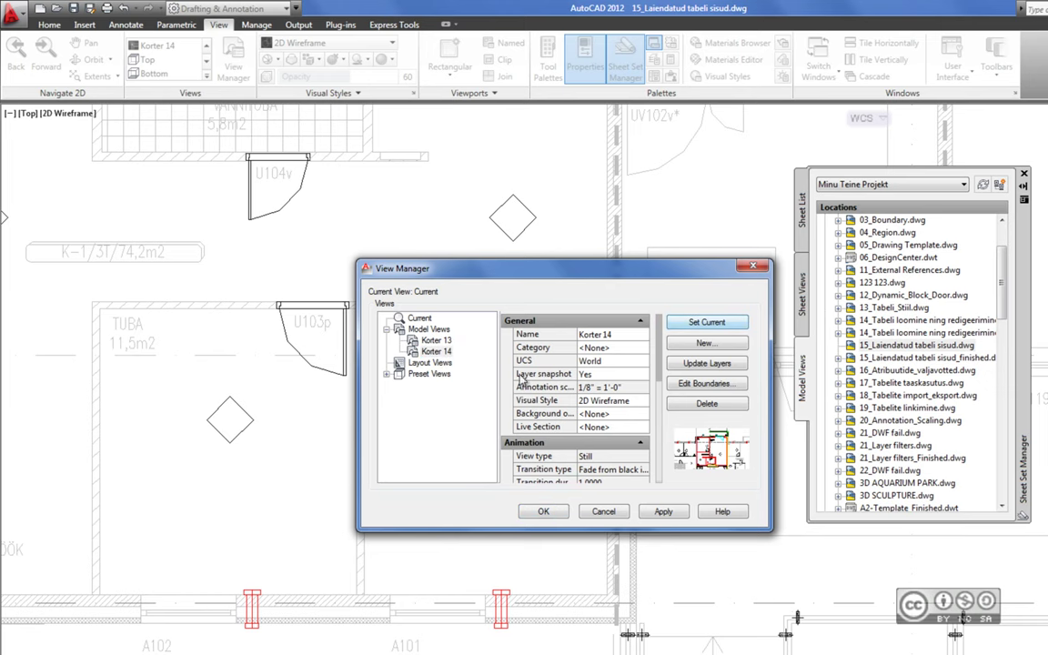
left_click(664, 511)
Close View Manager and the drawing, answering the save-changes prompt
left_click(546, 573)
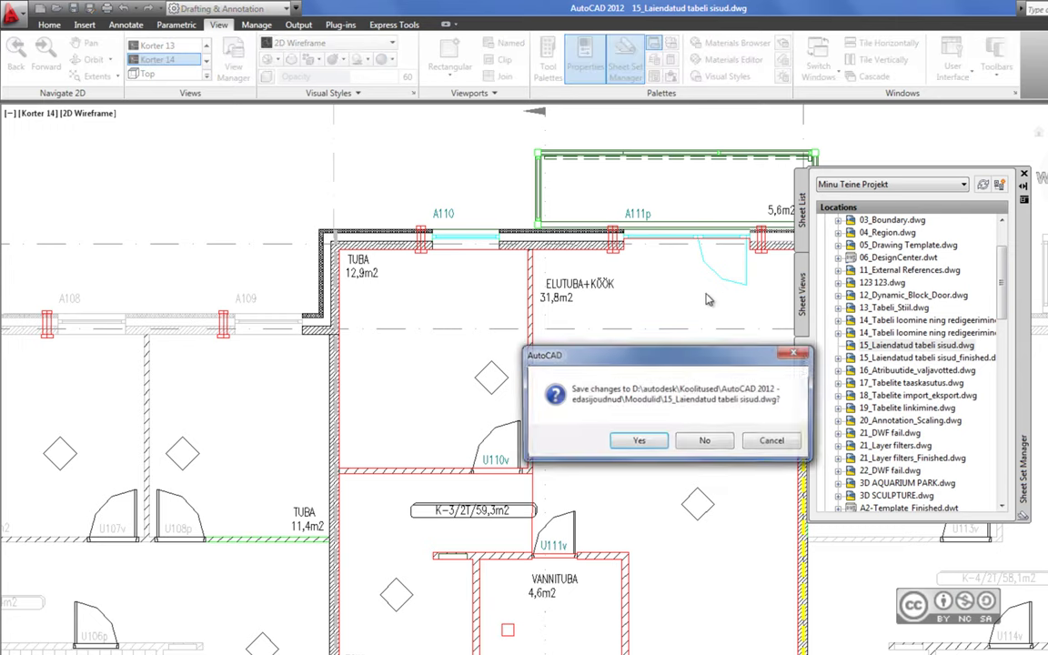
left_click(579, 405)
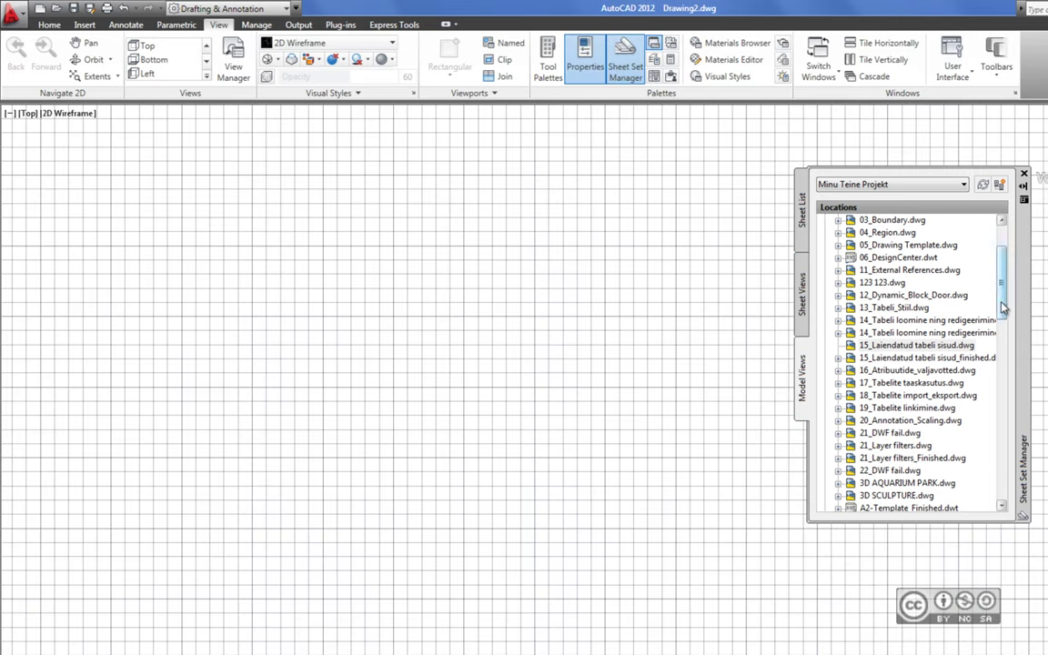
Expand 15_Laiendatud tabeli sisud.dwg in Model Views to list its named views
left_click_drag(1000, 306, 1001, 340)
scroll(959, 375, "up", 3)
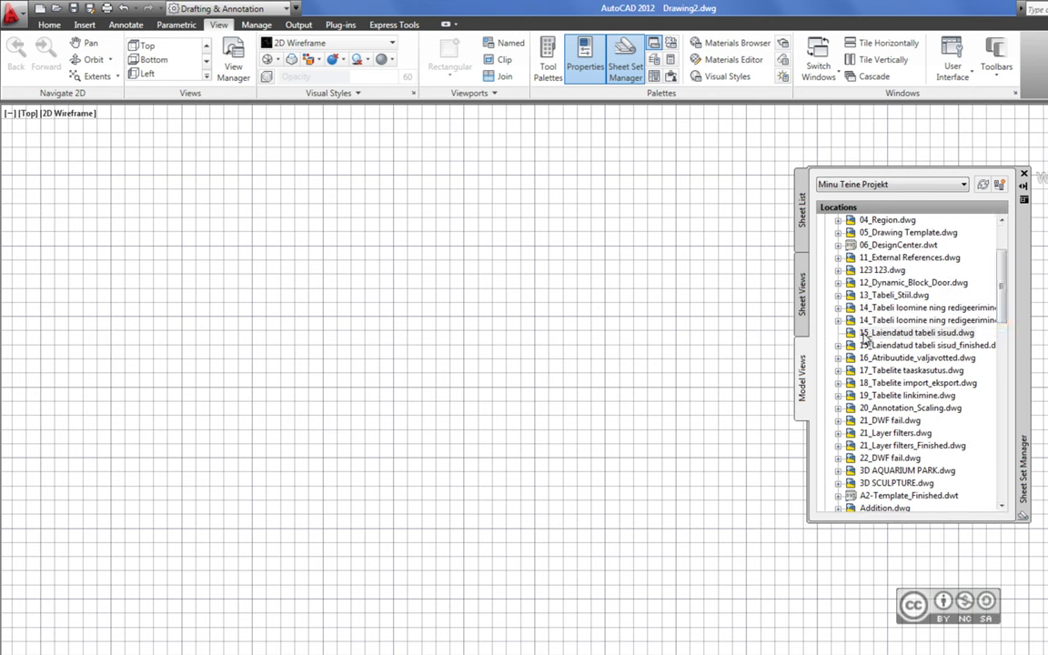
mouse_move(917, 333)
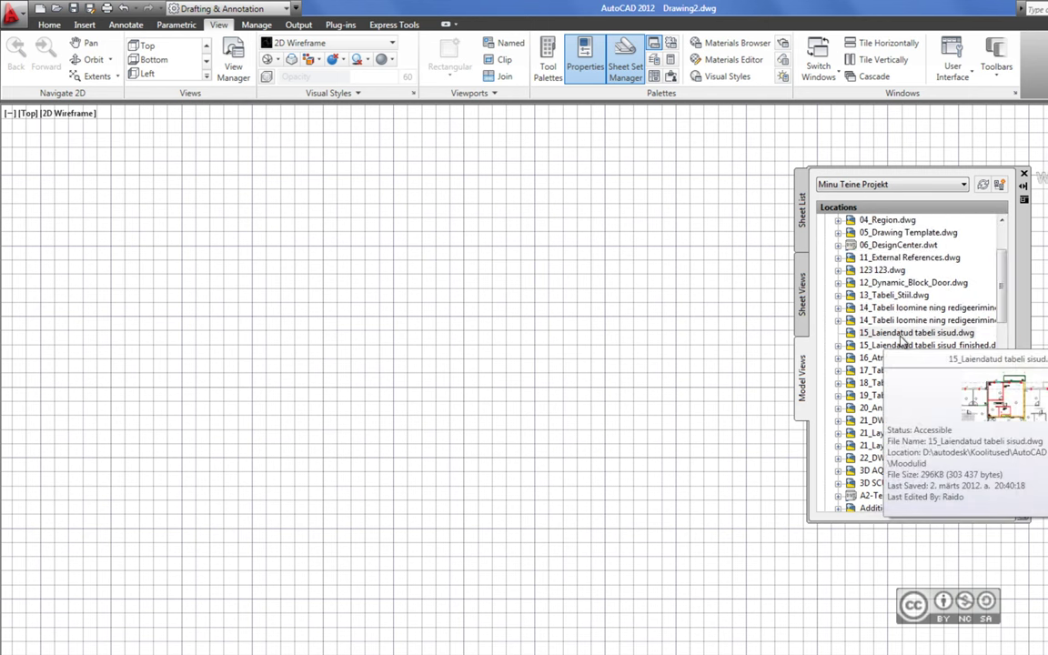
left_click(900, 335)
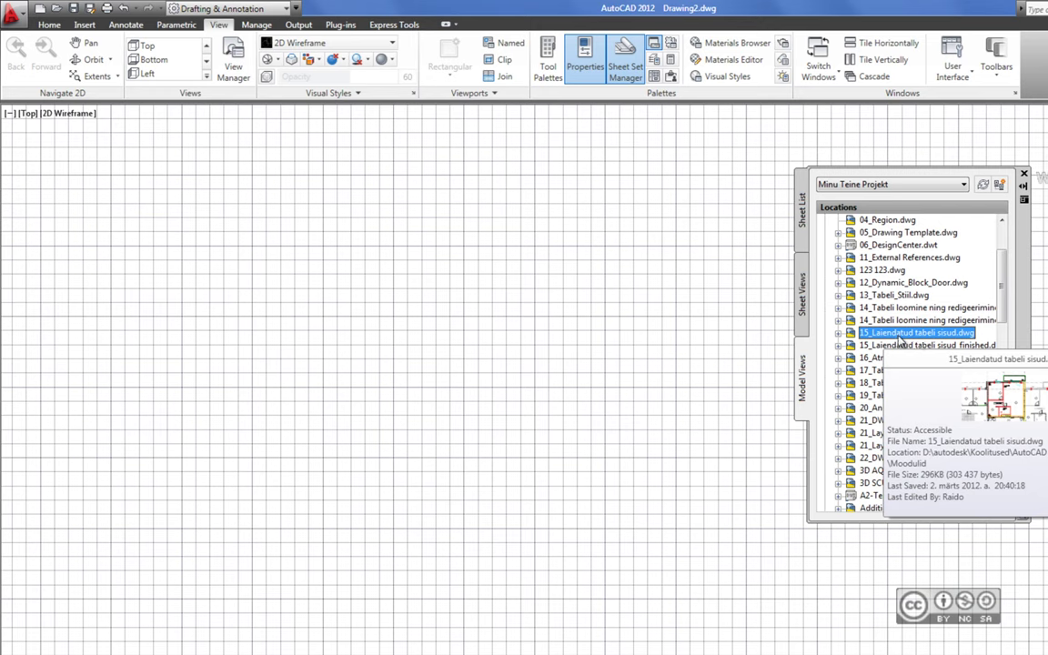
left_click(838, 334)
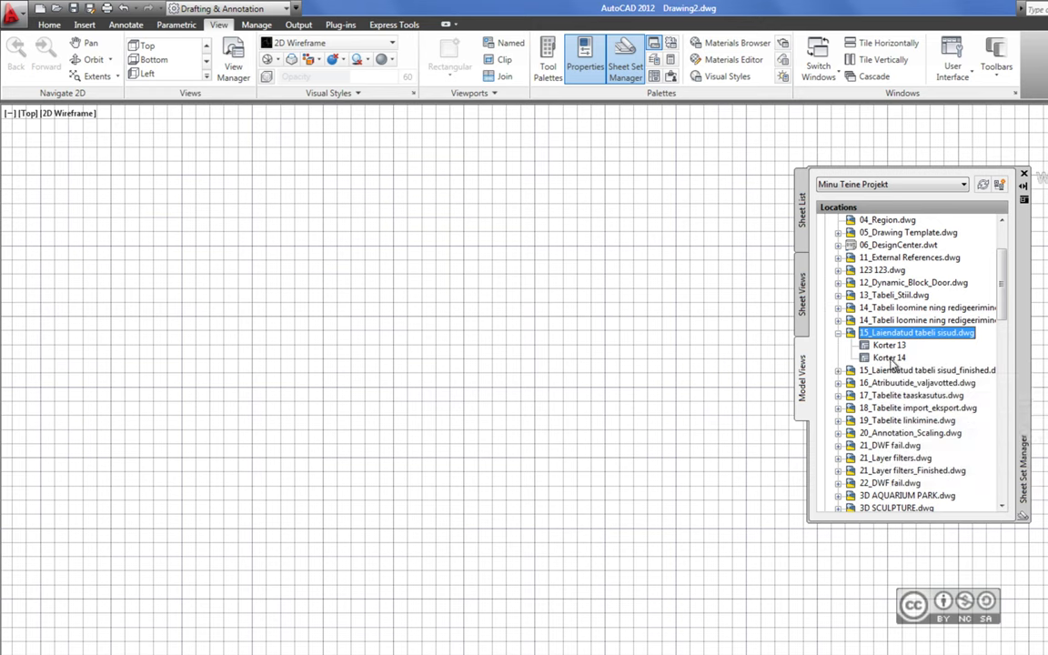
left_click(837, 320)
left_click(842, 307)
left_click(841, 295)
left_click(840, 283)
left_click(840, 273)
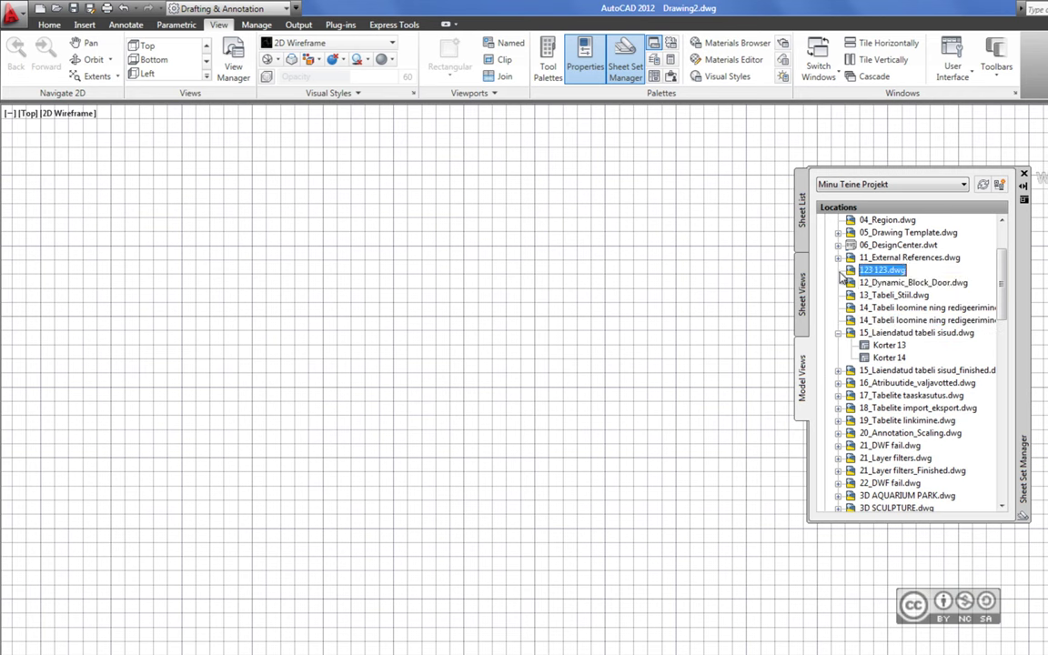
left_click(864, 333)
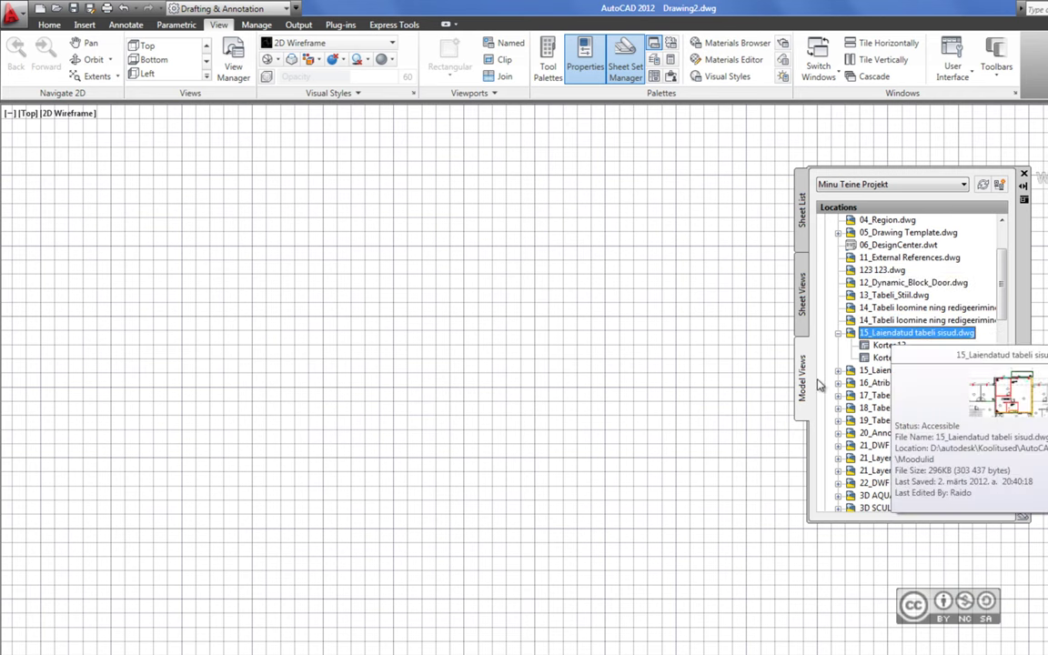
Move through Sheet Views and Model Views back to the Sheet List
left_click(798, 312)
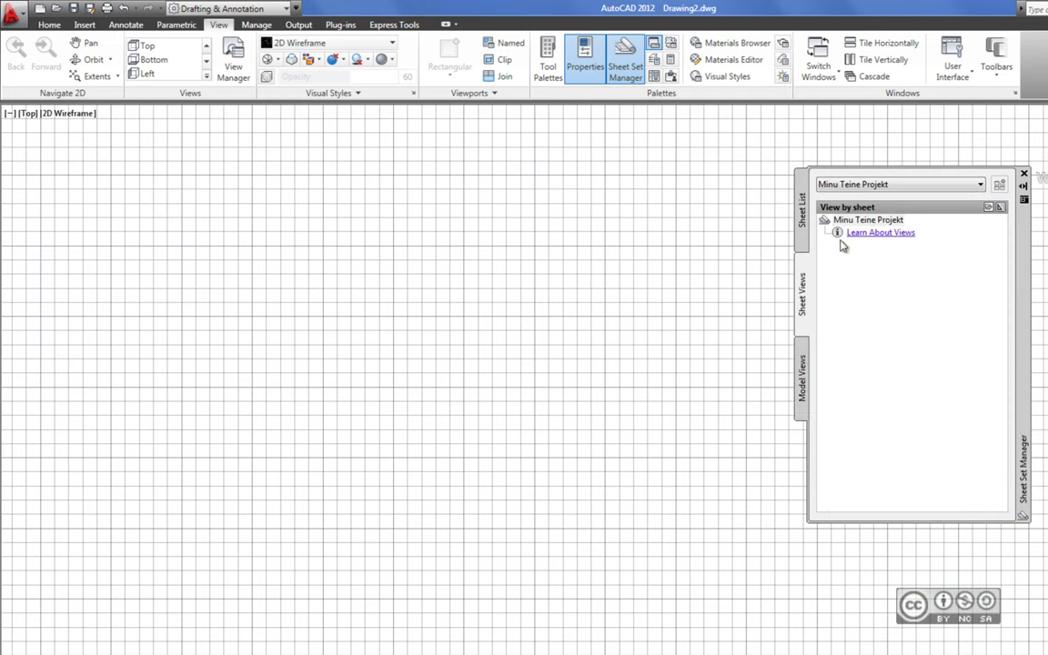
left_click(804, 368)
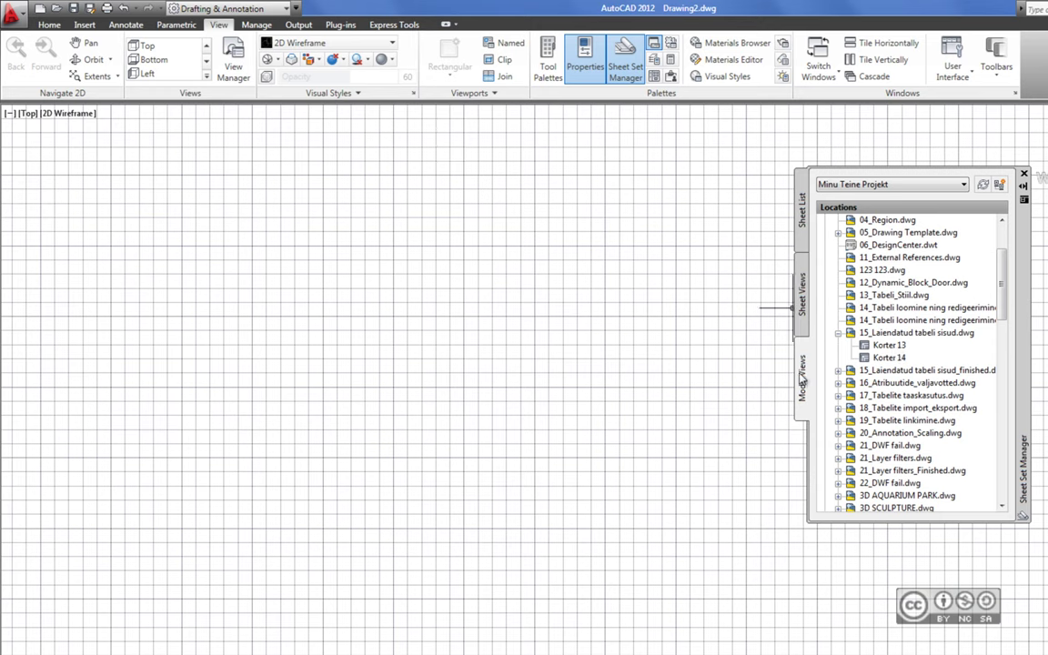
left_click(804, 232)
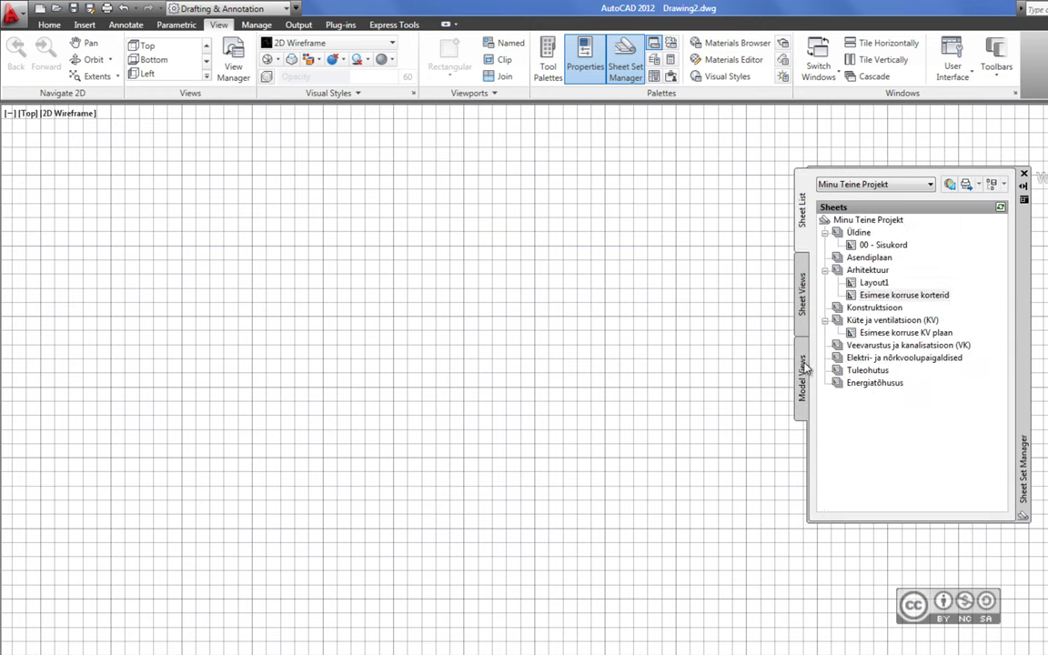
Start a new sheet in the Arhitektuur subset using the LayoutLight.dwt template
left_click(873, 271)
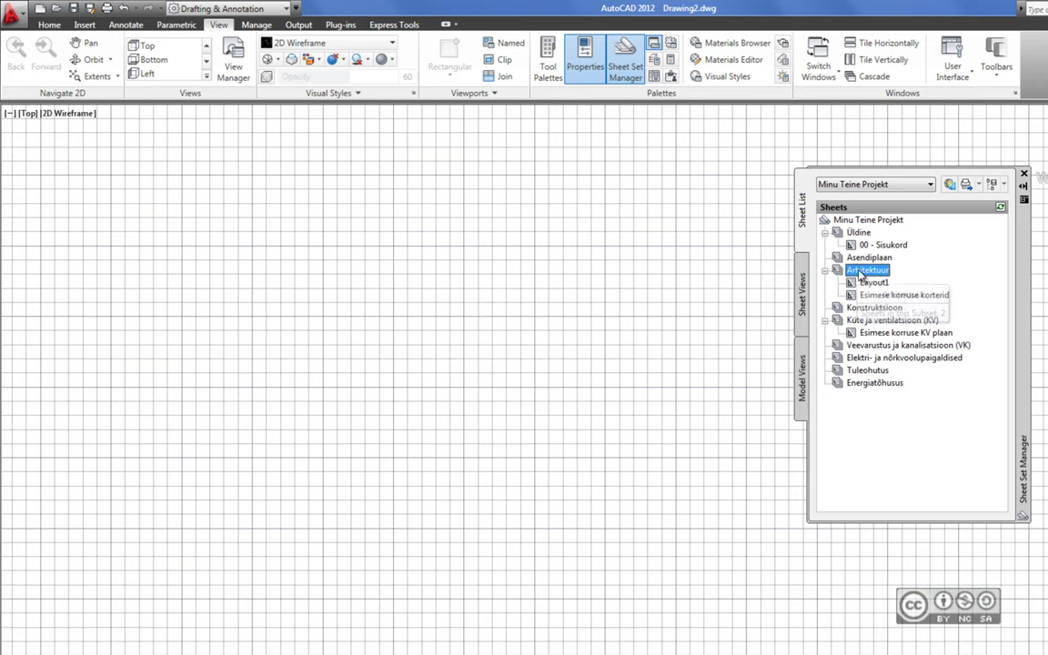
right_click(883, 272)
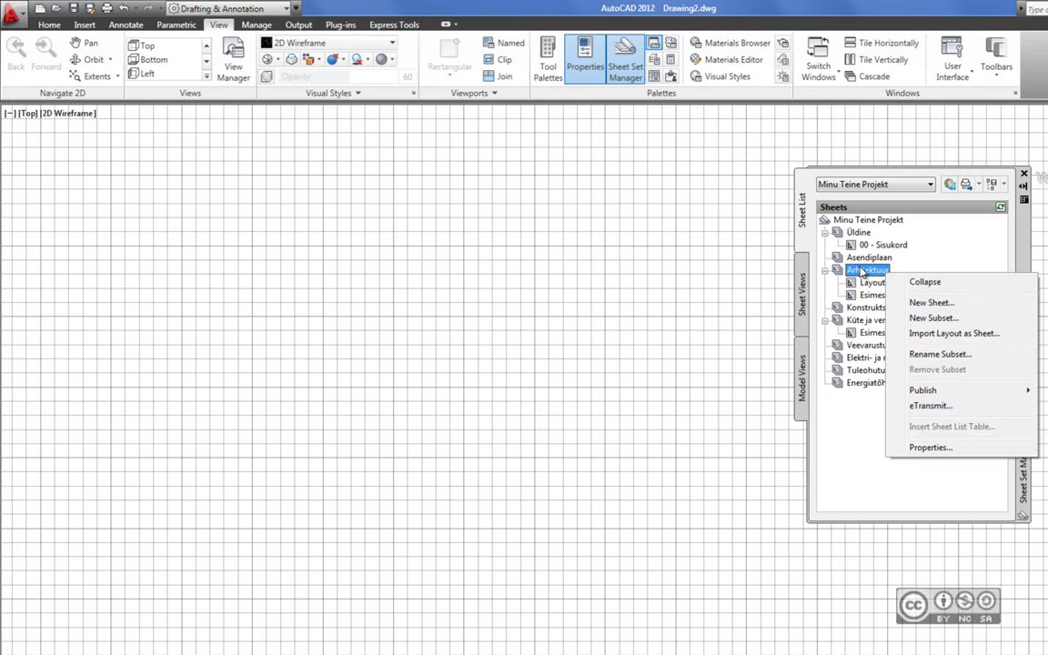
left_click(945, 332)
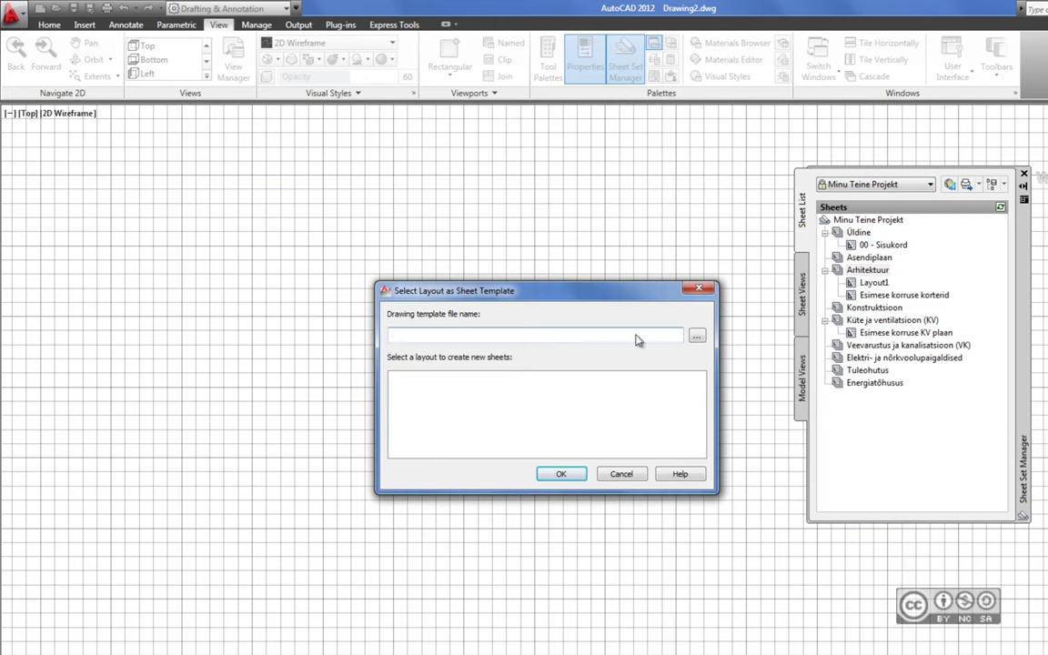
left_click(697, 335)
left_click(502, 267)
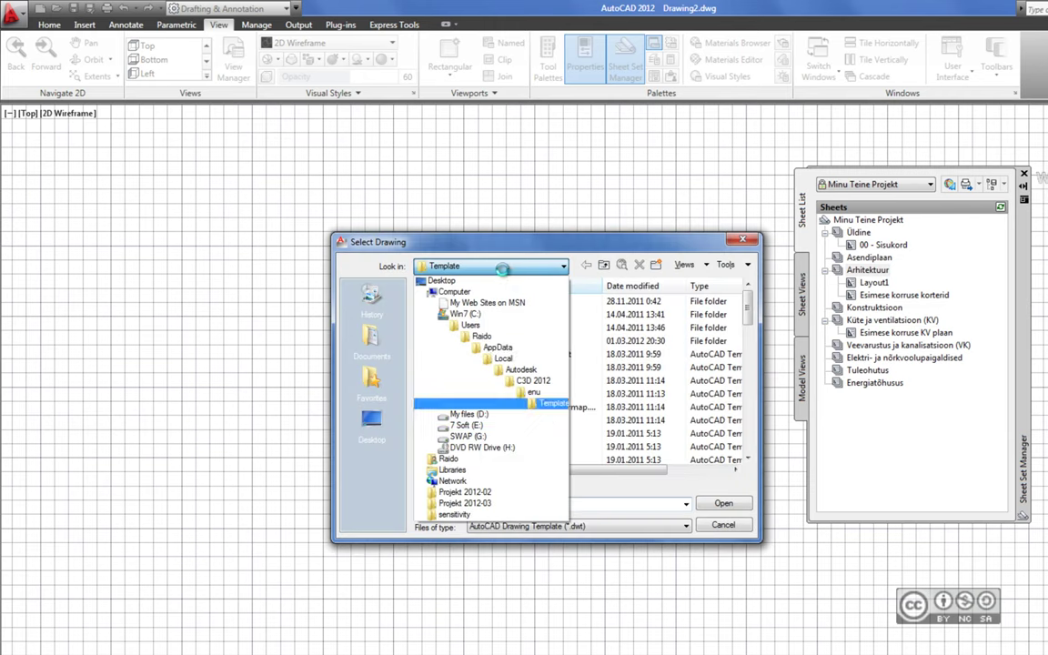
left_click(464, 403)
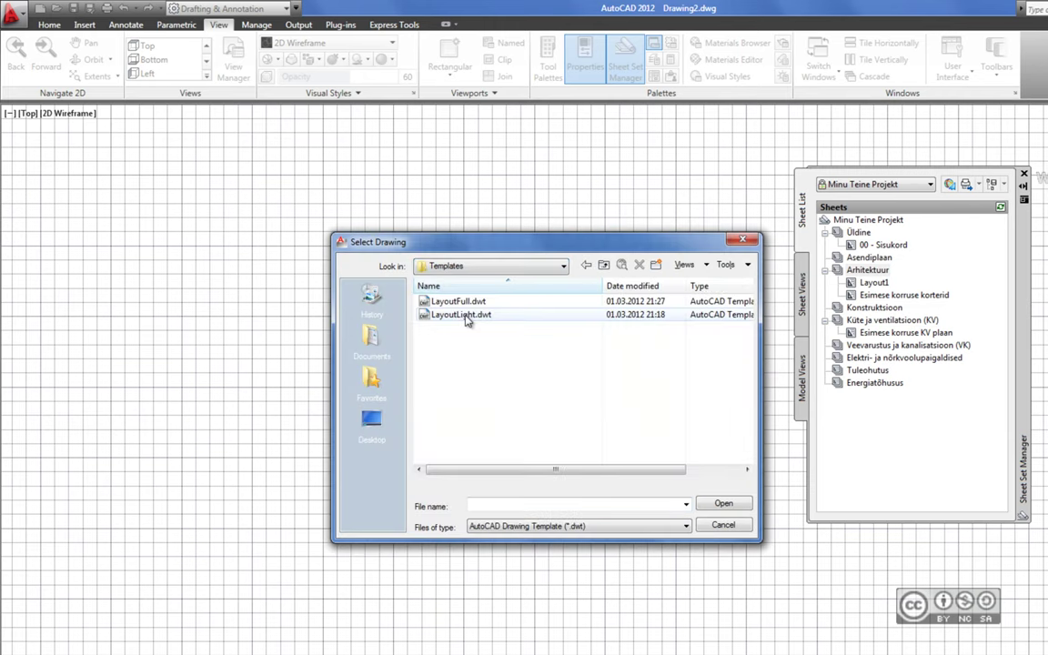
double_click(461, 314)
Choose the A3 - Landscape layout, name the sheet Teise korruse korterid, and open it
left_click_drag(698, 387, 699, 434)
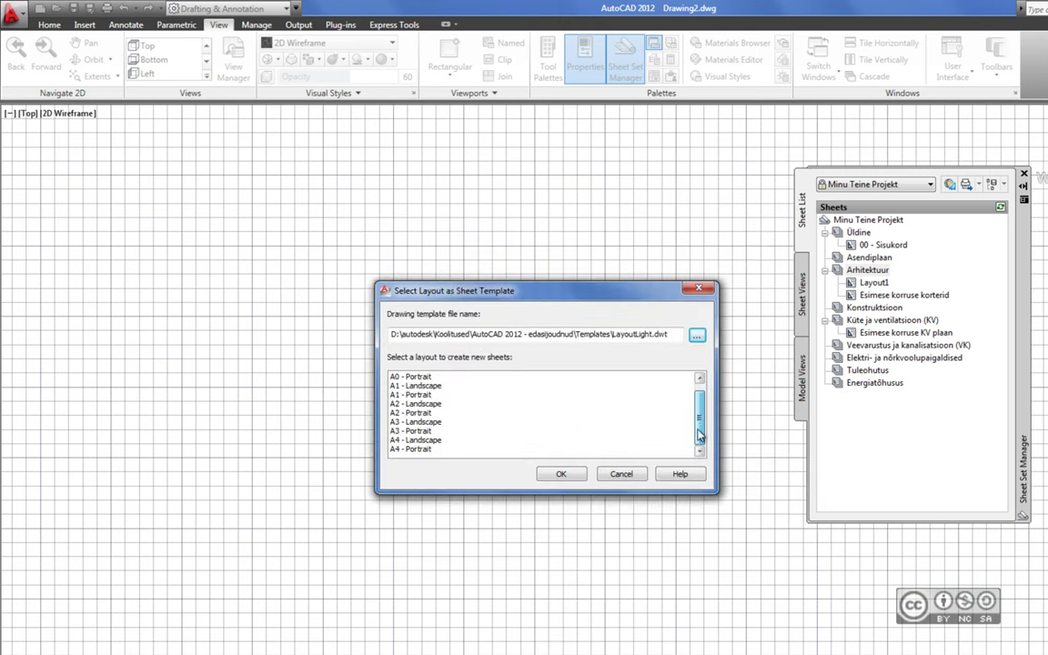
left_click(413, 422)
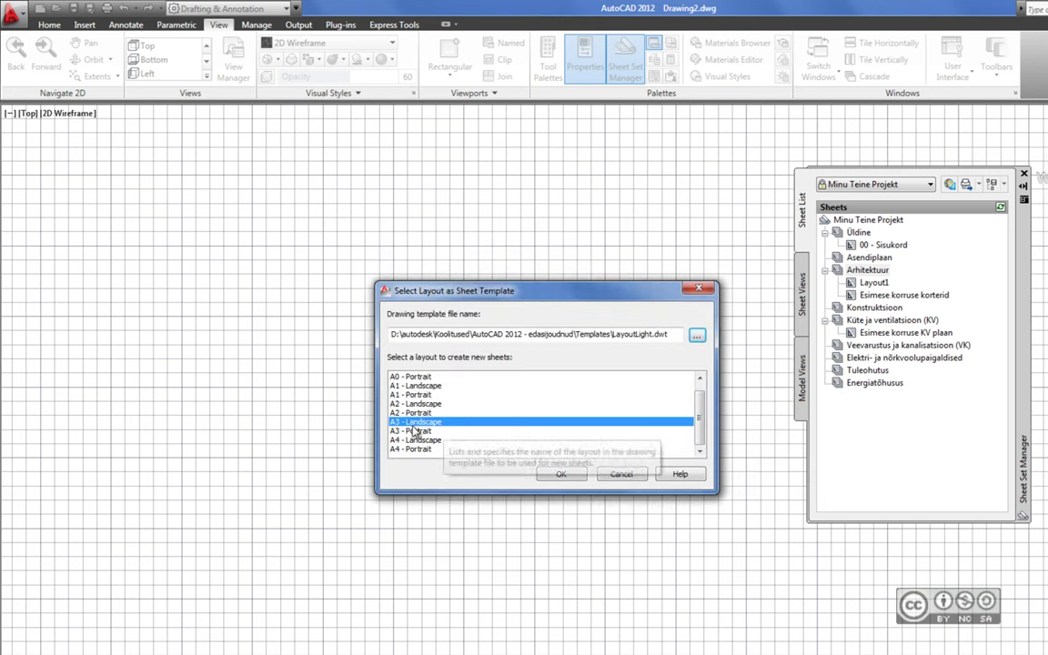
left_click(560, 474)
type("Teise korruse")
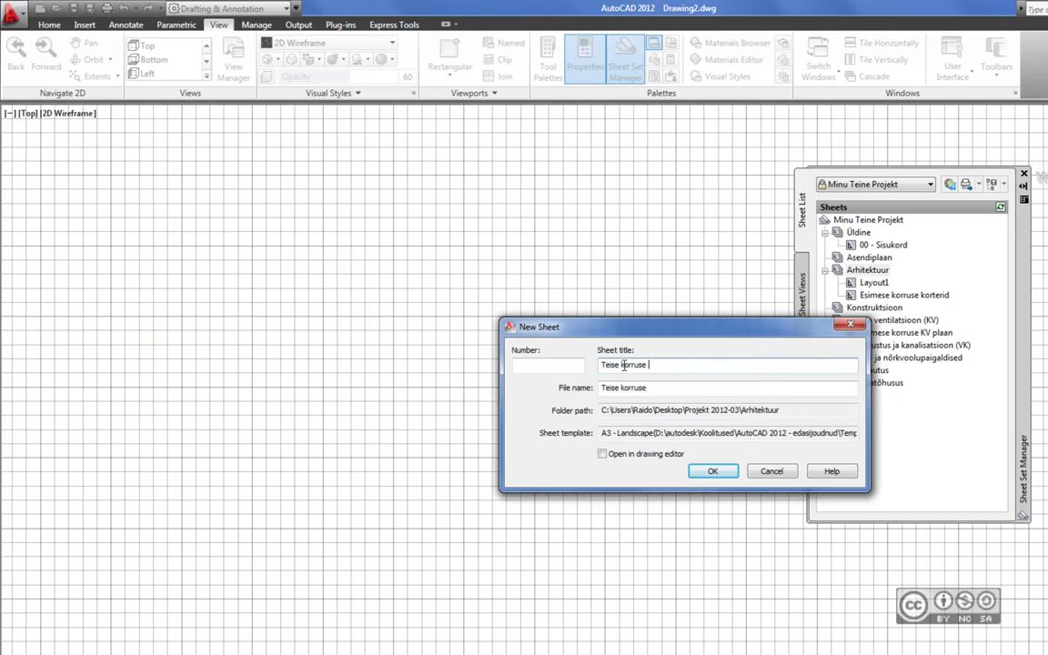
type("korterid")
left_click(712, 471)
double_click(864, 308)
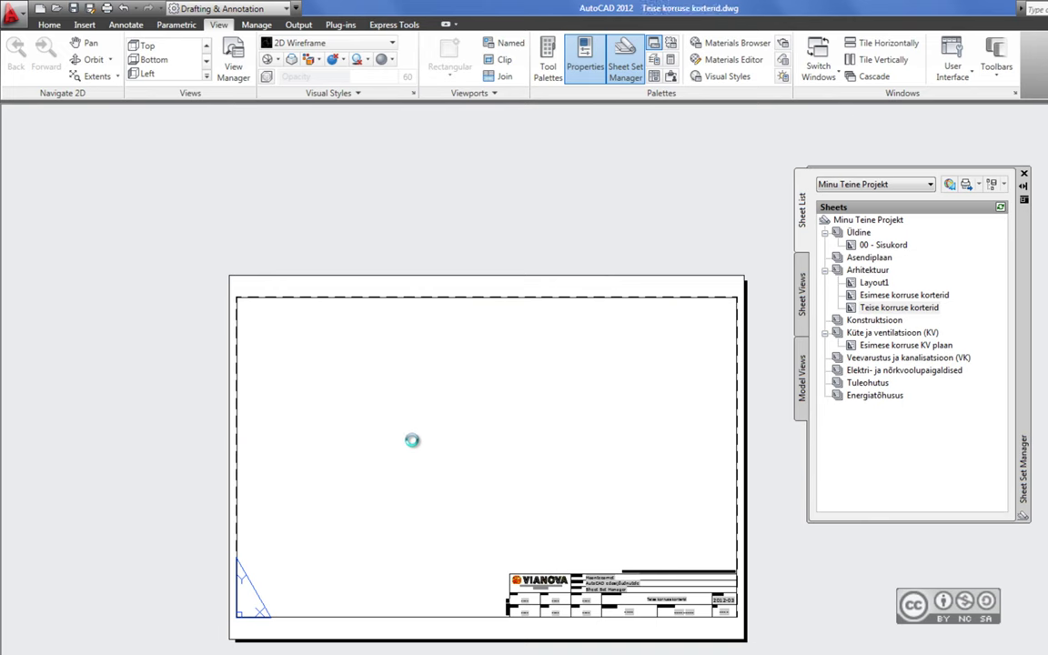
Place the Korter 13 model view at 10:1 in the sheet's upper left and adjust the view
left_click(804, 373)
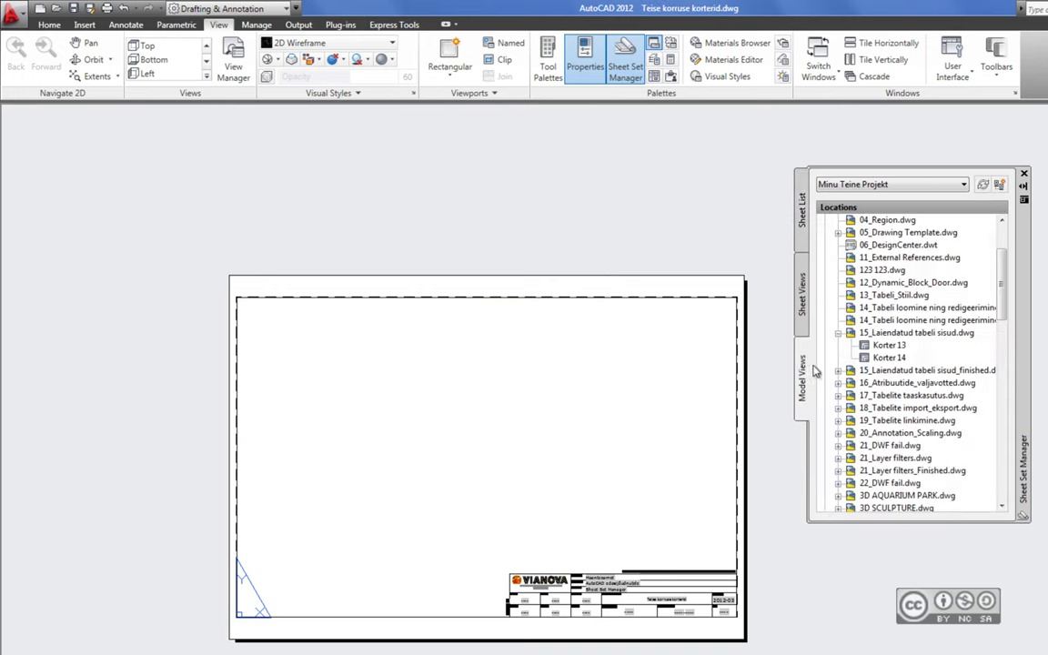
left_click(889, 347)
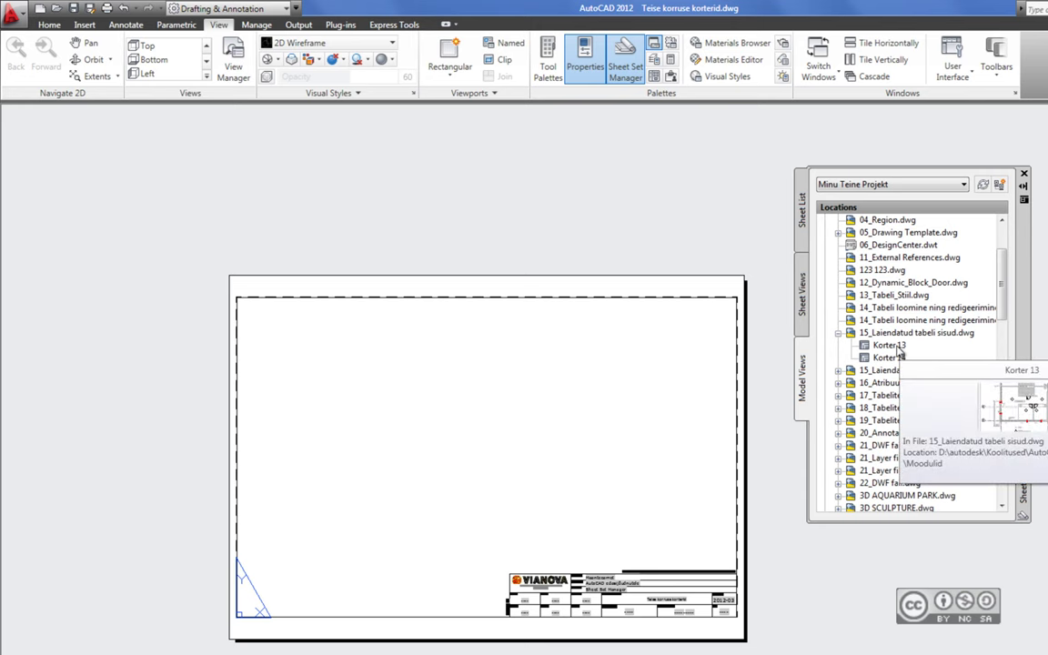
mouse_move(890, 347)
left_mouse_down()
mouse_move(732, 357)
mouse_move(325, 445)
mouse_move(382, 475)
mouse_move(339, 443)
mouse_move(358, 470)
left_mouse_up()
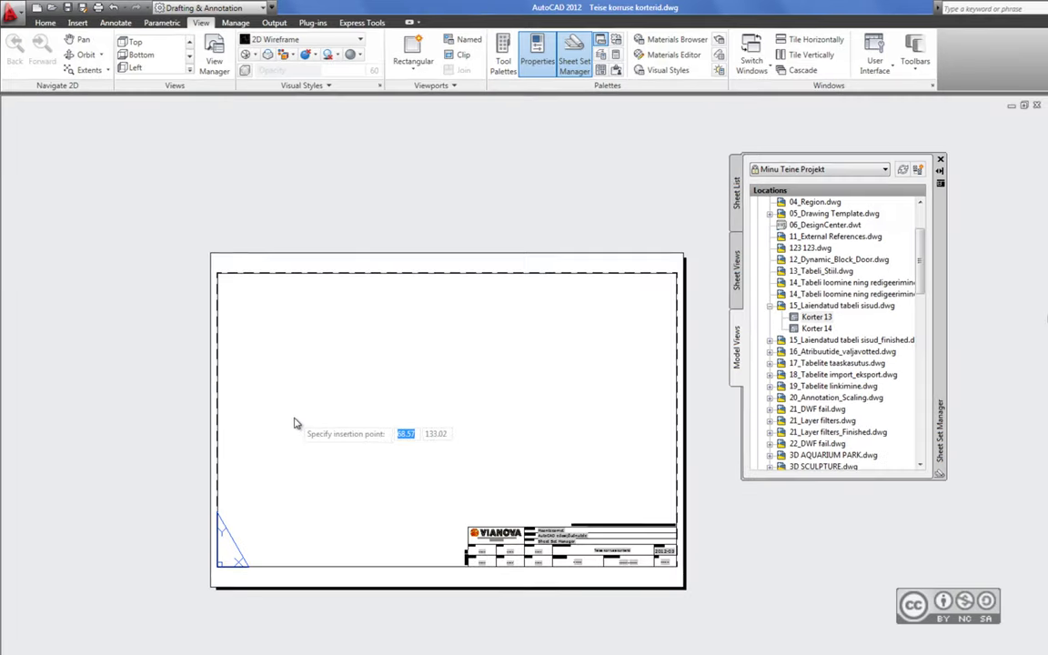
right_click(320, 461)
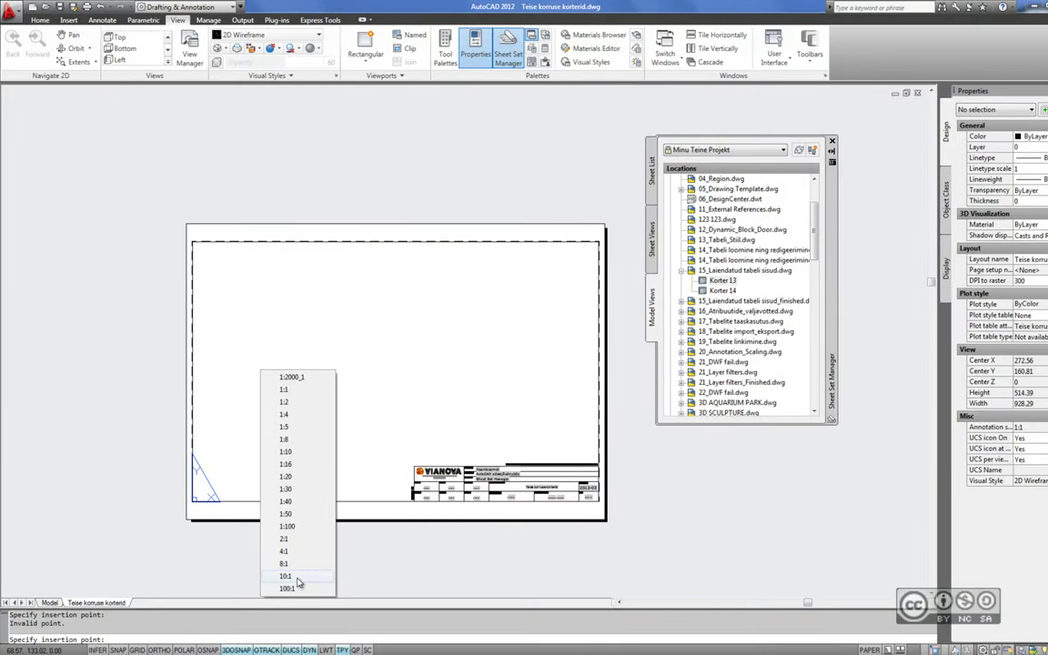
left_click(298, 578)
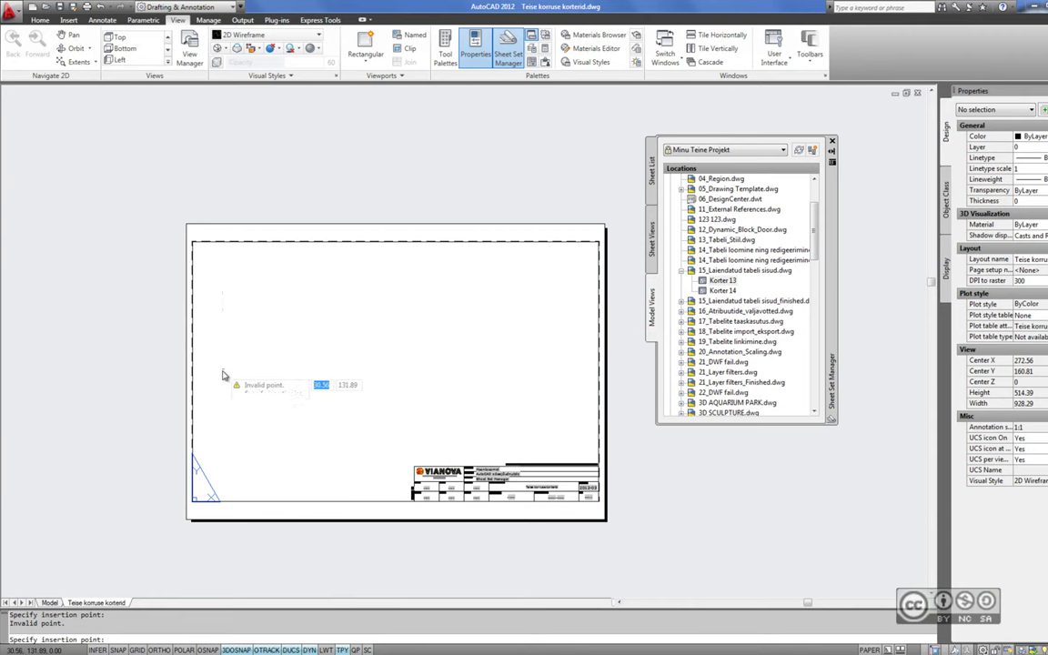
left_click(221, 365)
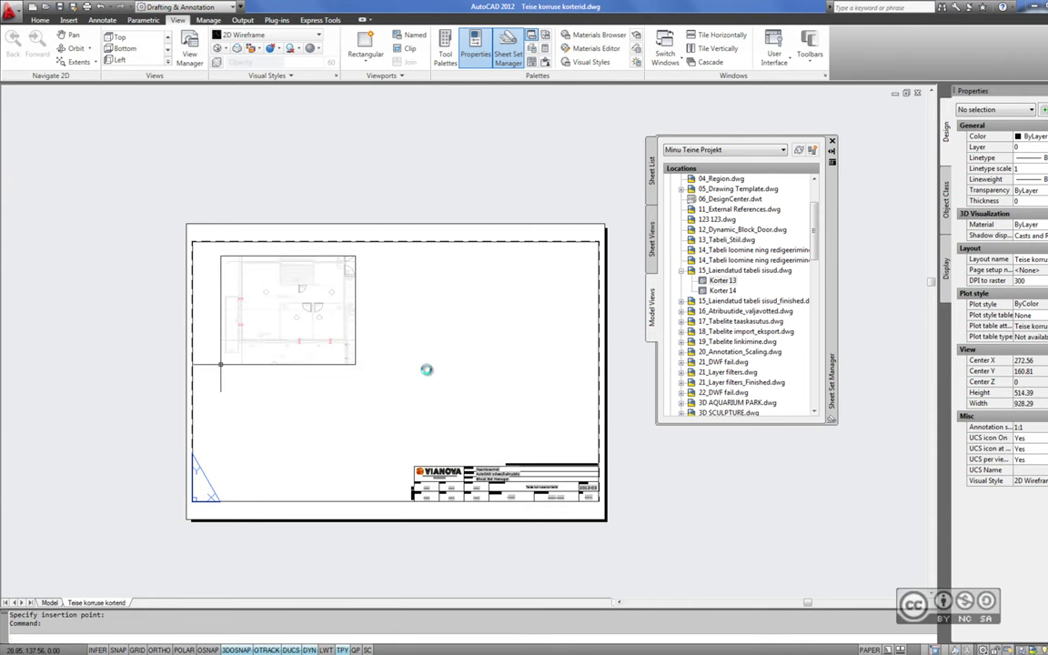
scroll(301, 274, "up", 2)
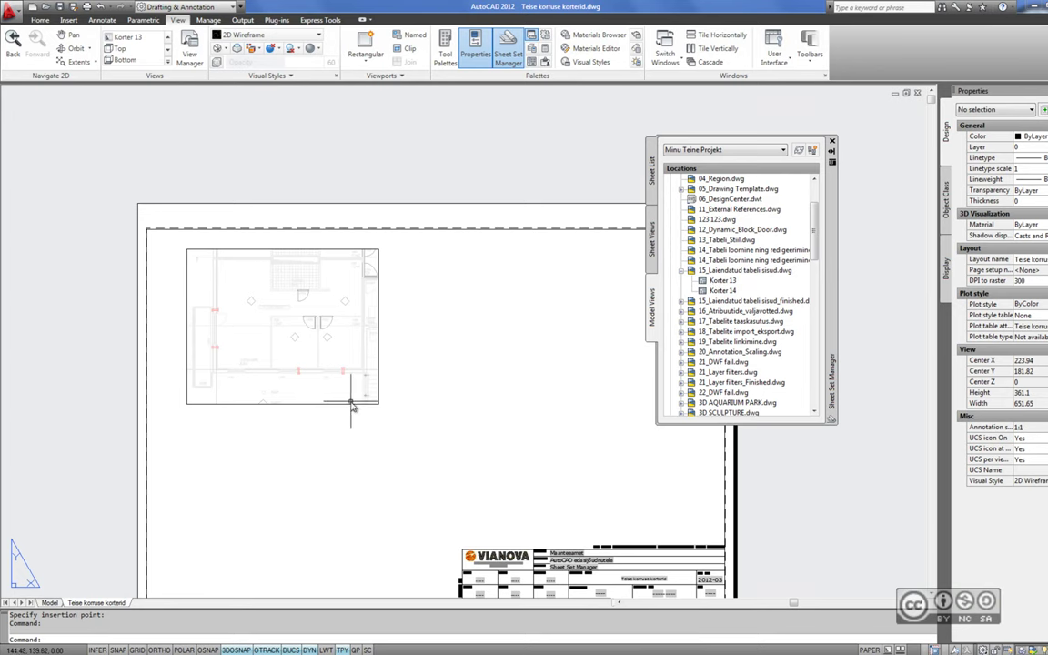
middle_click_drag(449, 413, 423, 347)
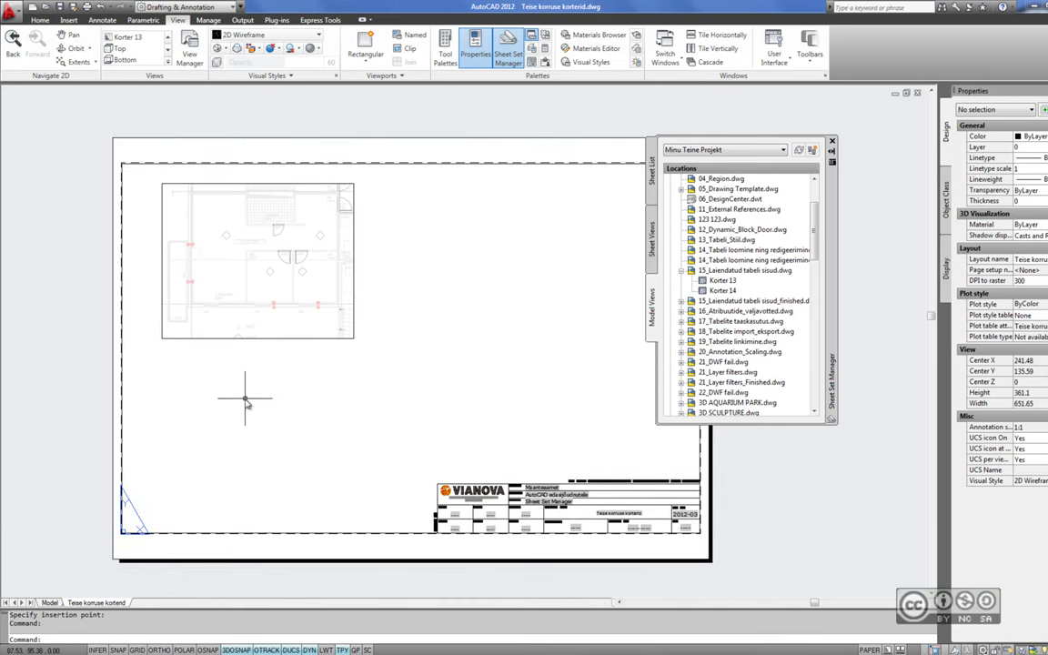
key("Escape")
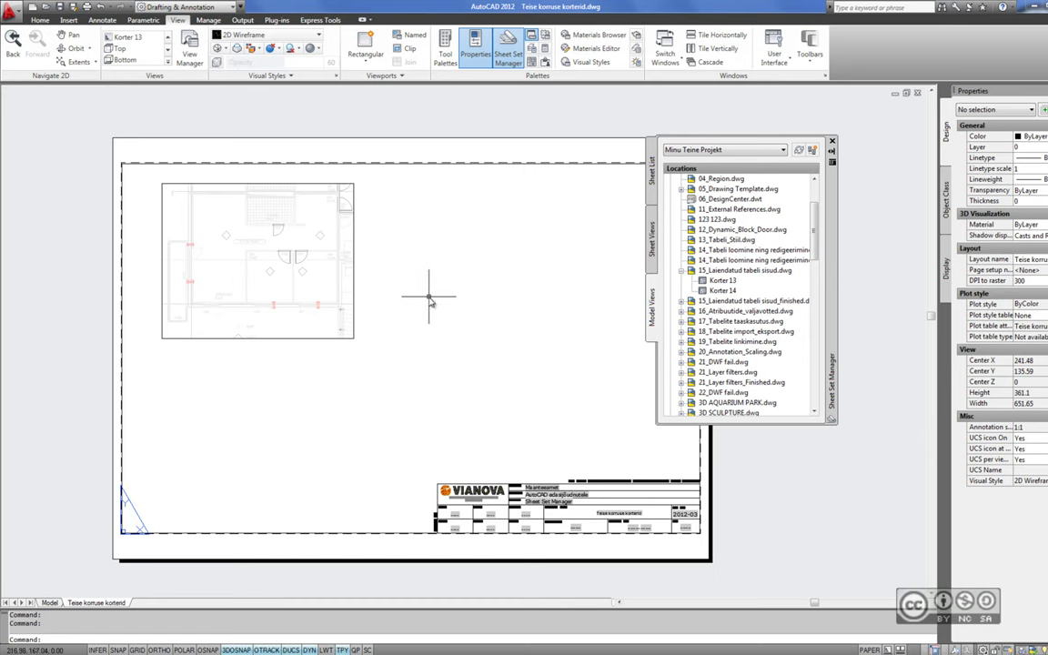
Drop the Korter 14 view at 10:1 scale to the right of the Korter 13 viewport
left_click(733, 295)
left_click_drag(733, 294, 460, 306)
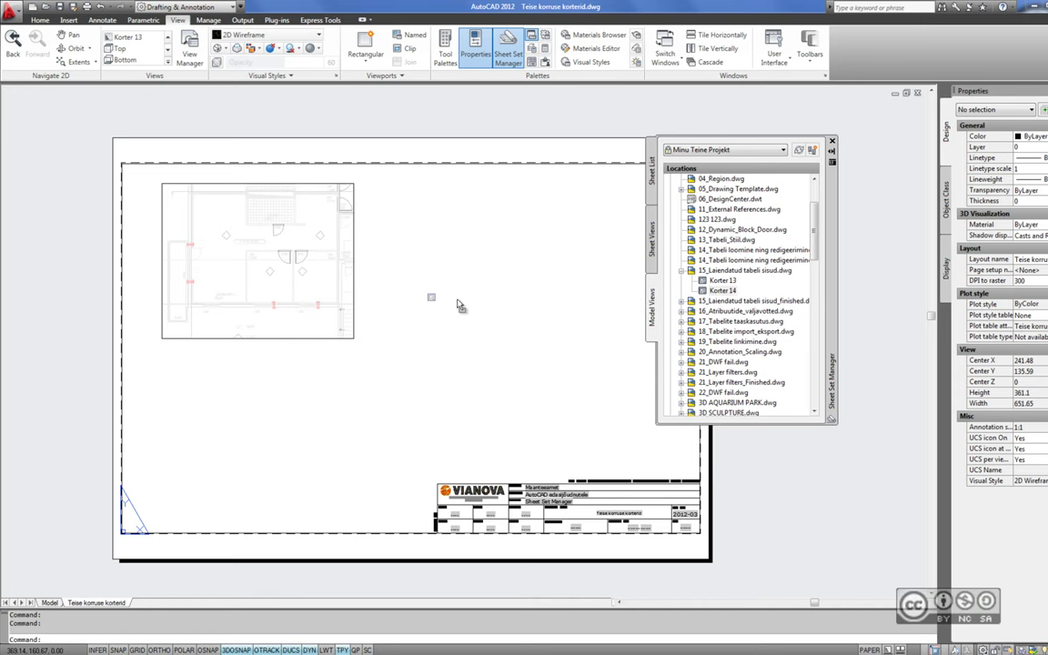
right_click(428, 348)
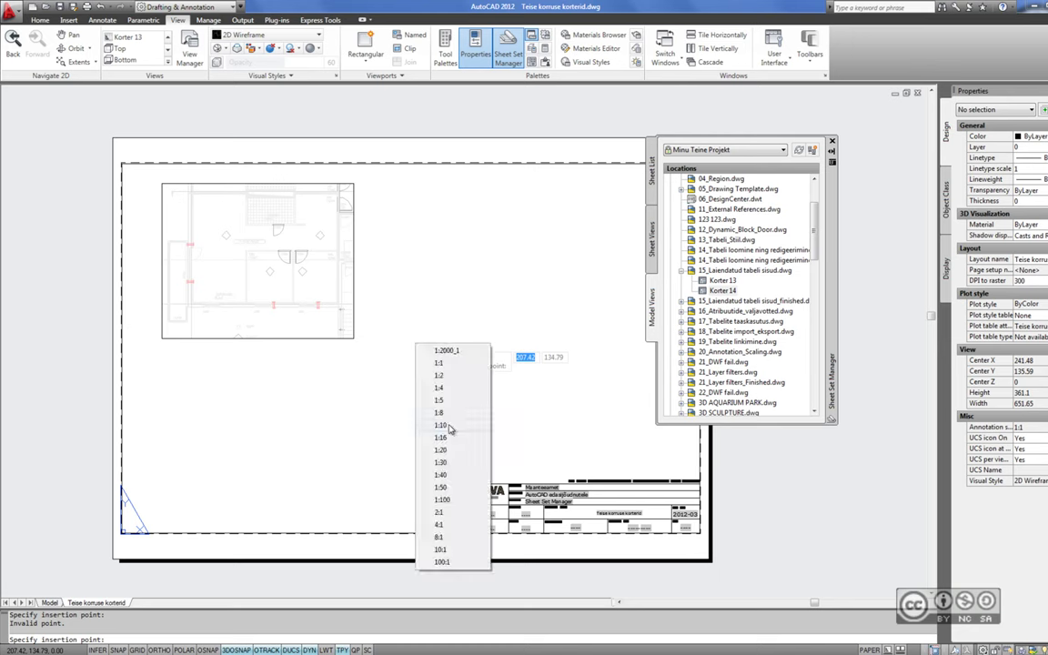
left_click(445, 549)
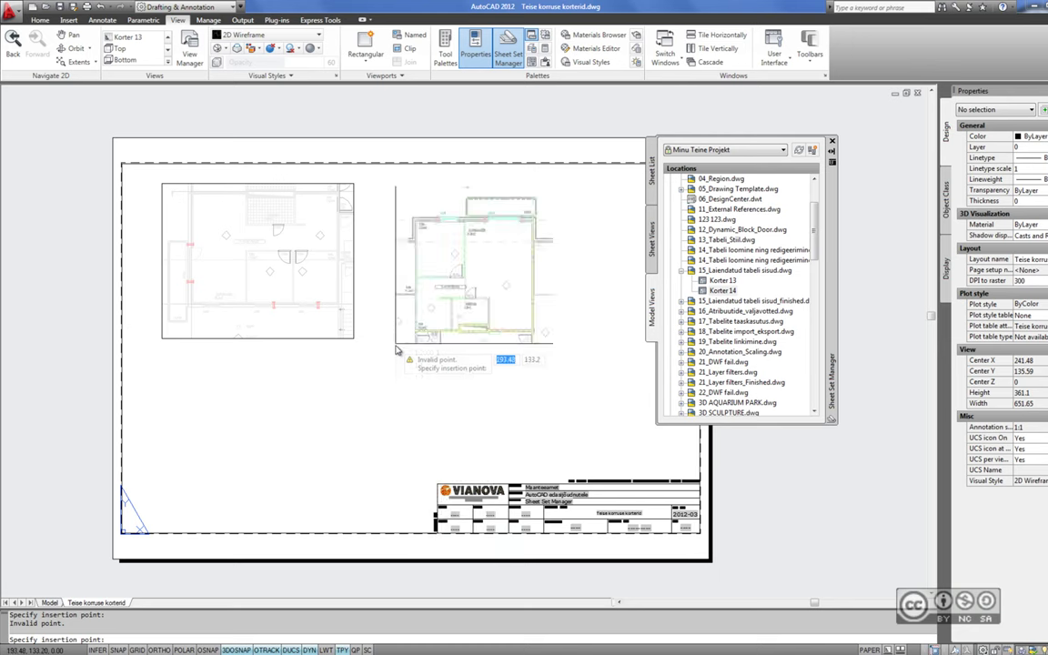
left_click(392, 346)
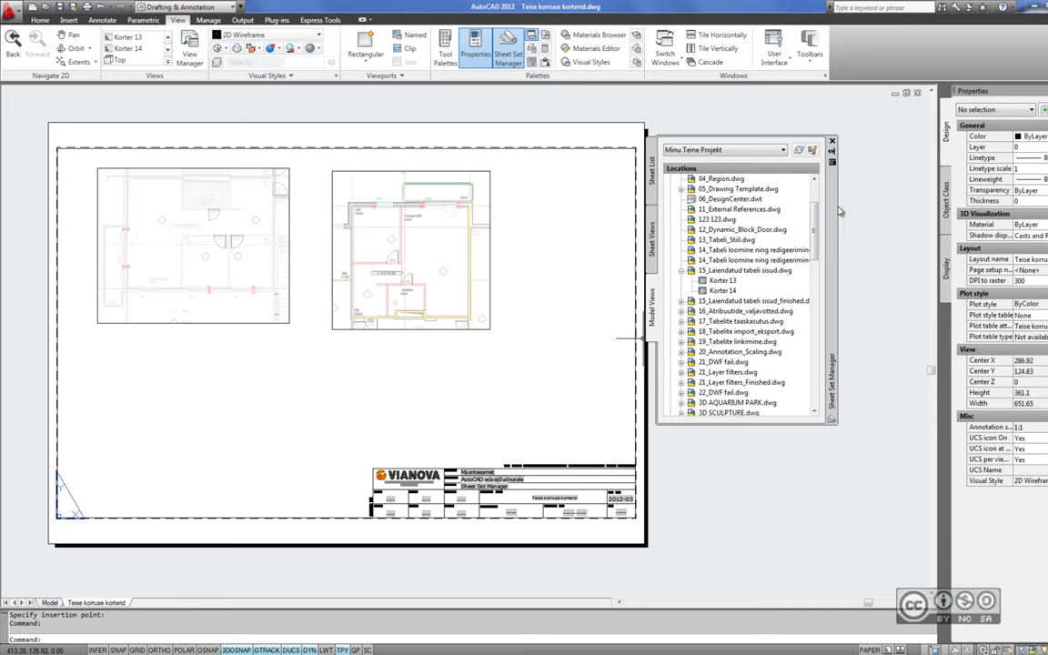
scroll(816, 186, "up", 3)
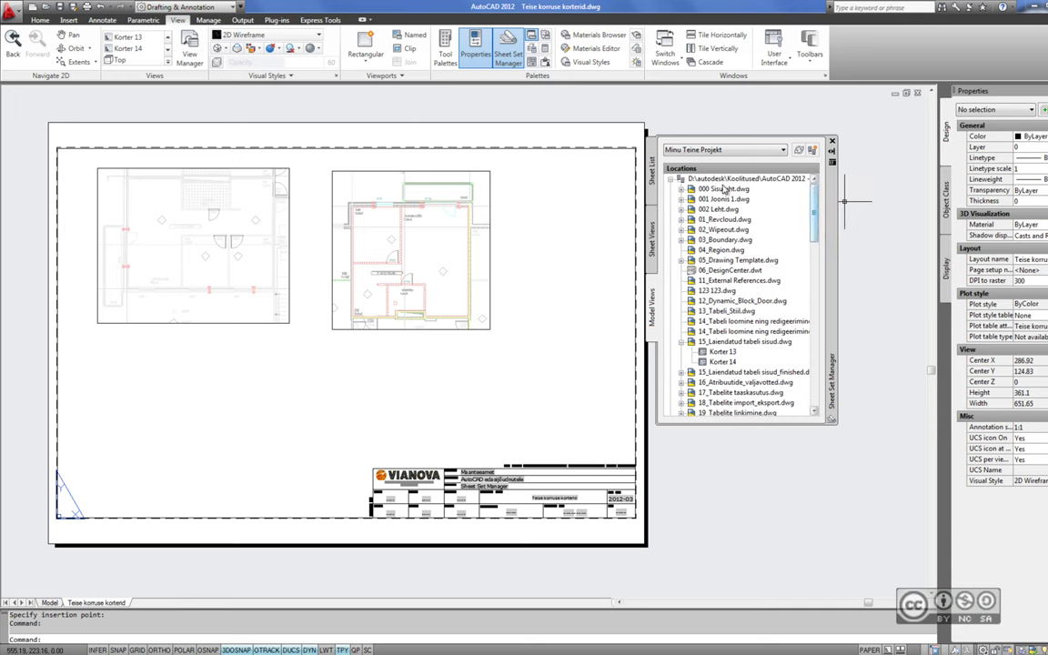
In the sheet set properties, set the view Label block to LayoutLight.dwt's block and confirm with OK
left_click(653, 177)
right_click(693, 181)
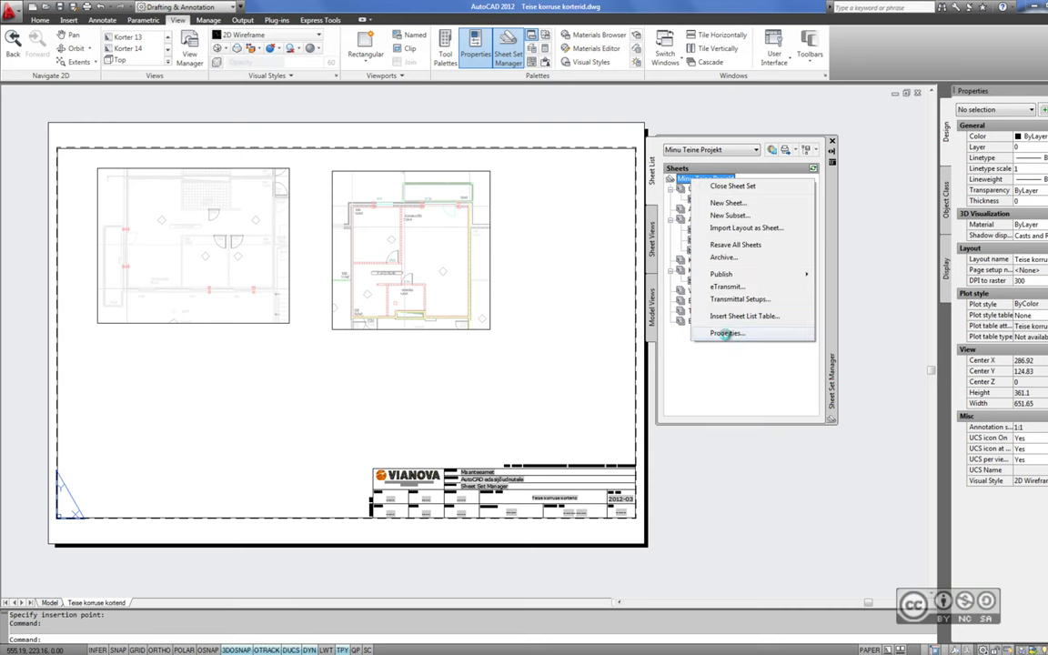
left_click(726, 333)
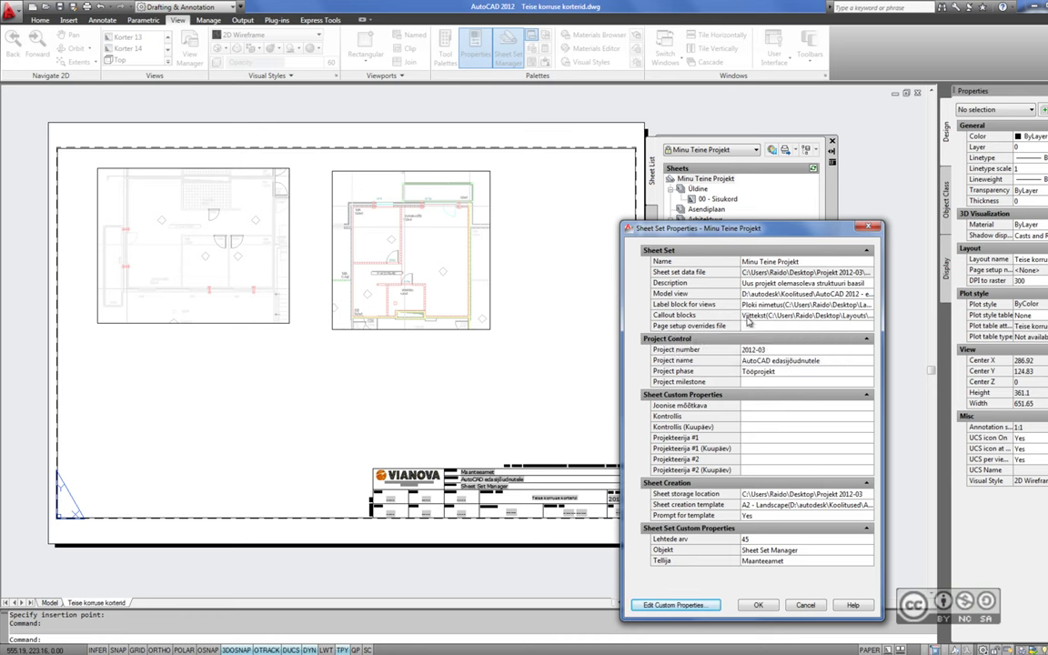
left_click(809, 306)
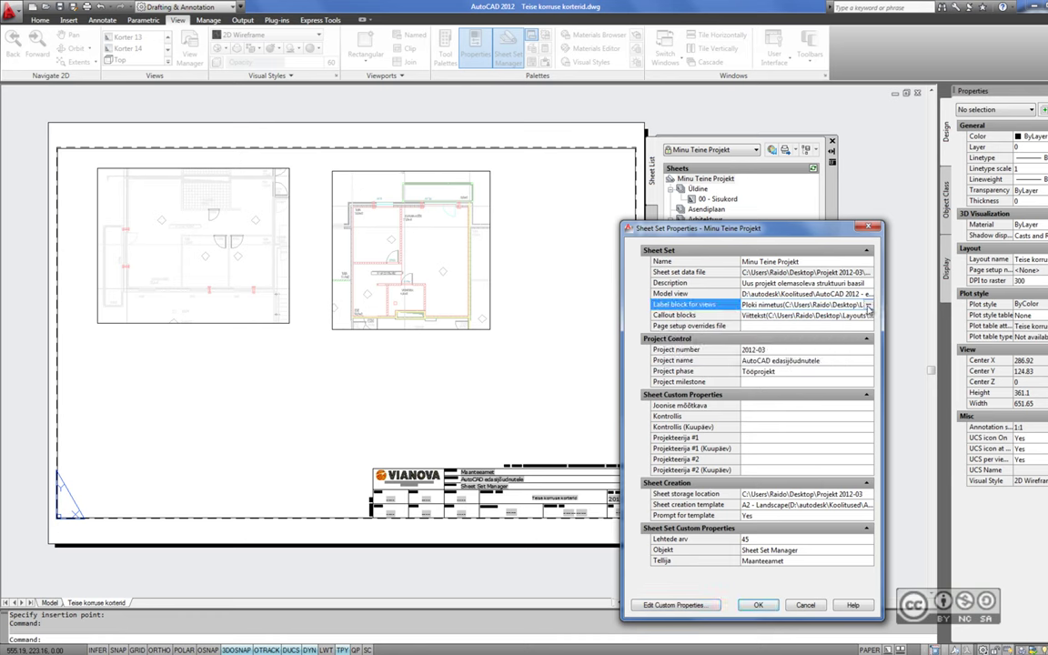
left_click(868, 309)
key("Return")
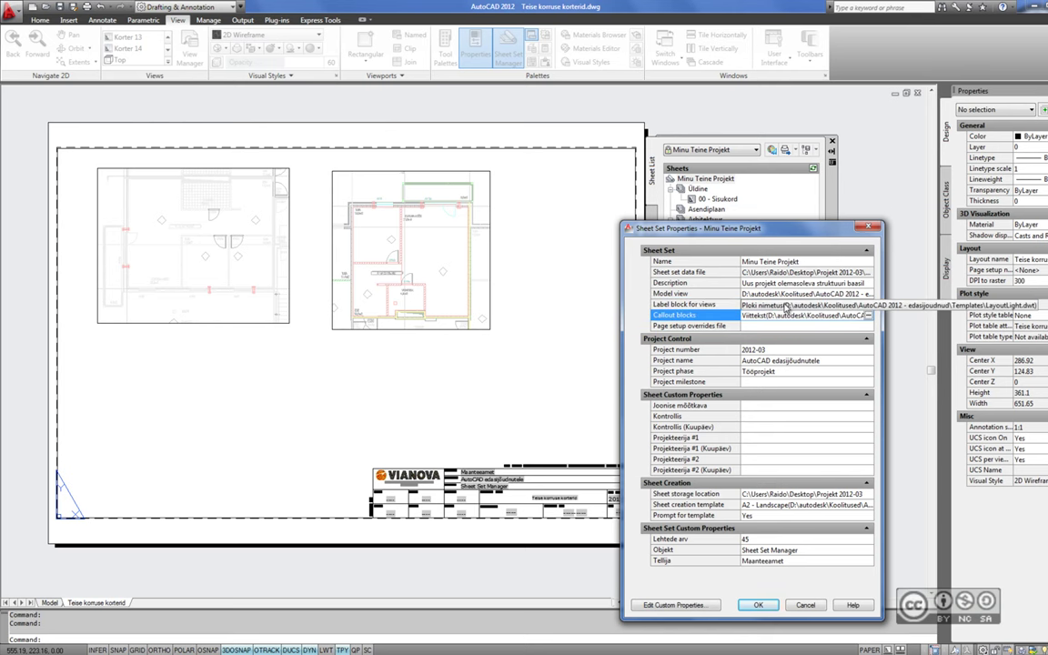
left_click(693, 303)
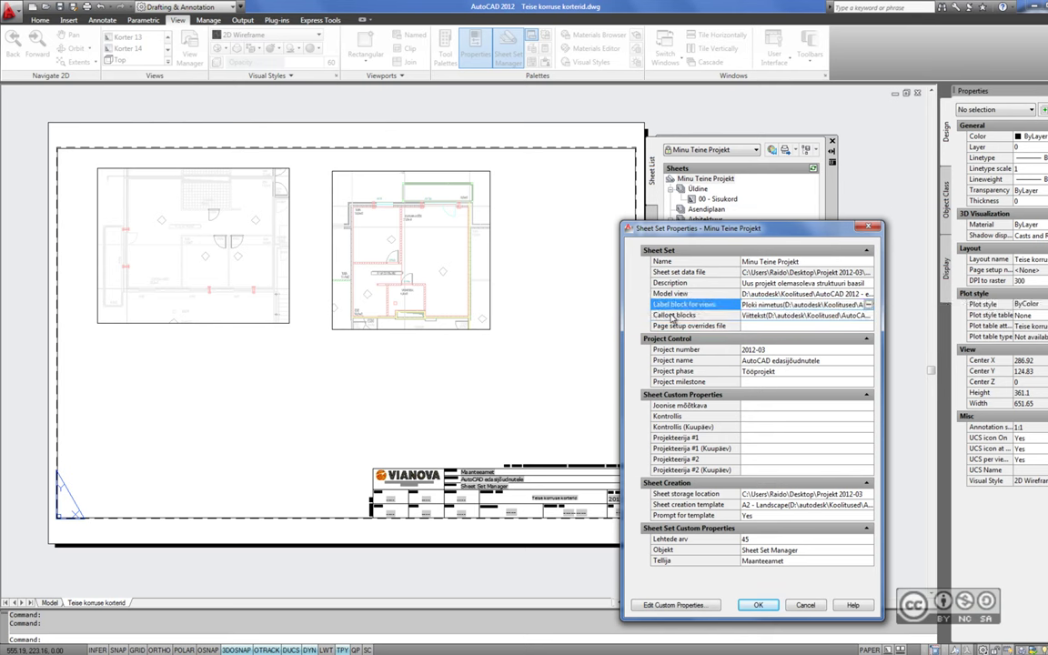
left_click(758, 605)
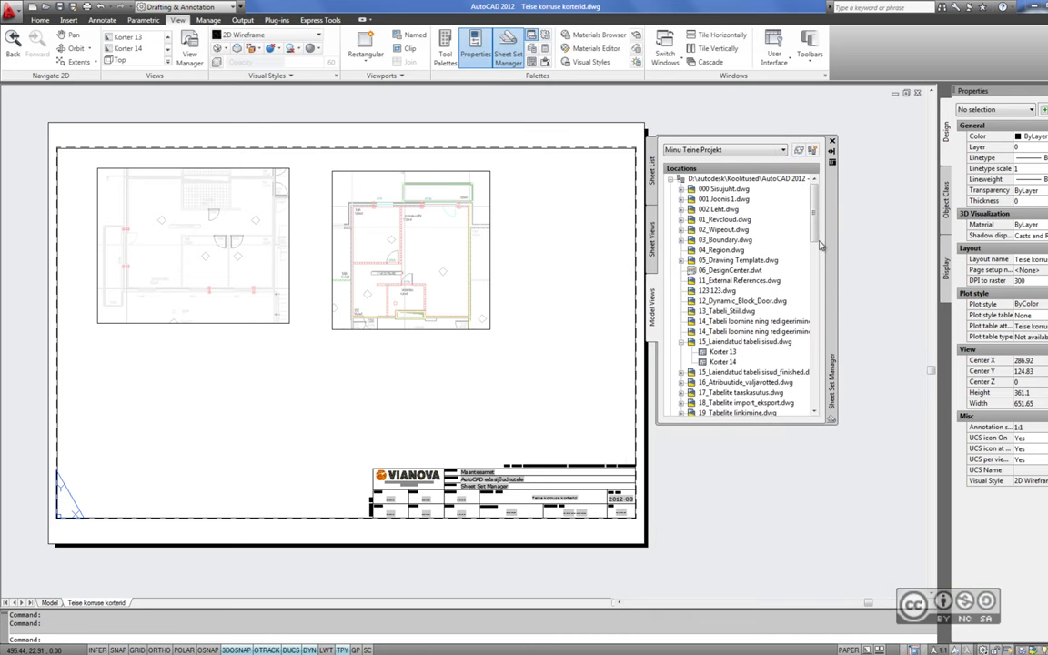
Delete the right viewport and place the Korter 14 model view there at a chosen scale
left_click(439, 329)
key("Delete")
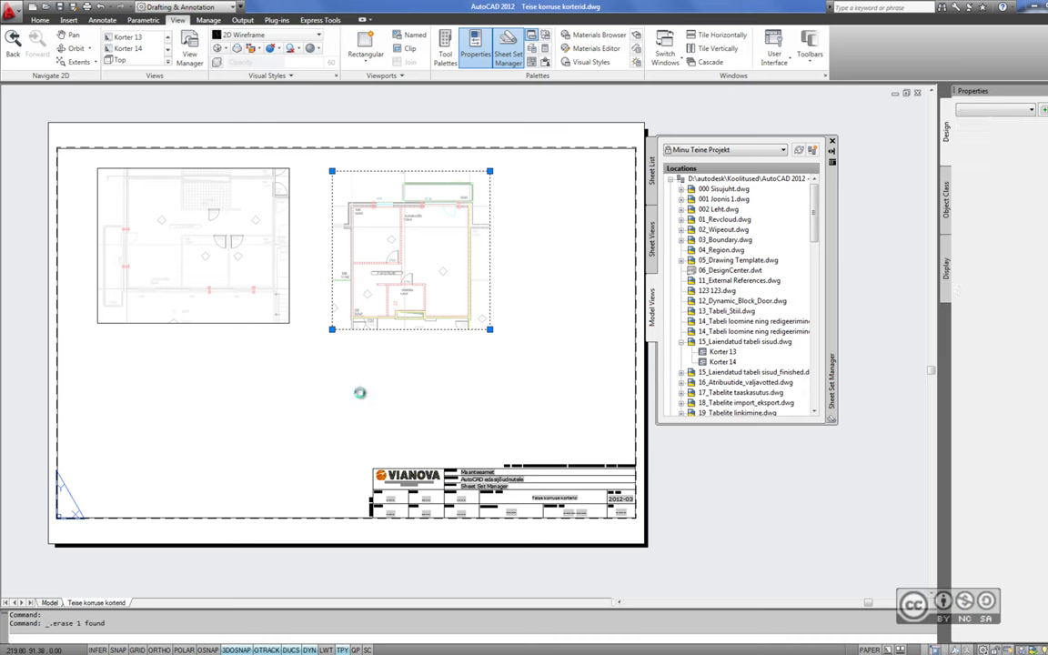
left_click(724, 362)
left_click_drag(724, 362, 373, 349)
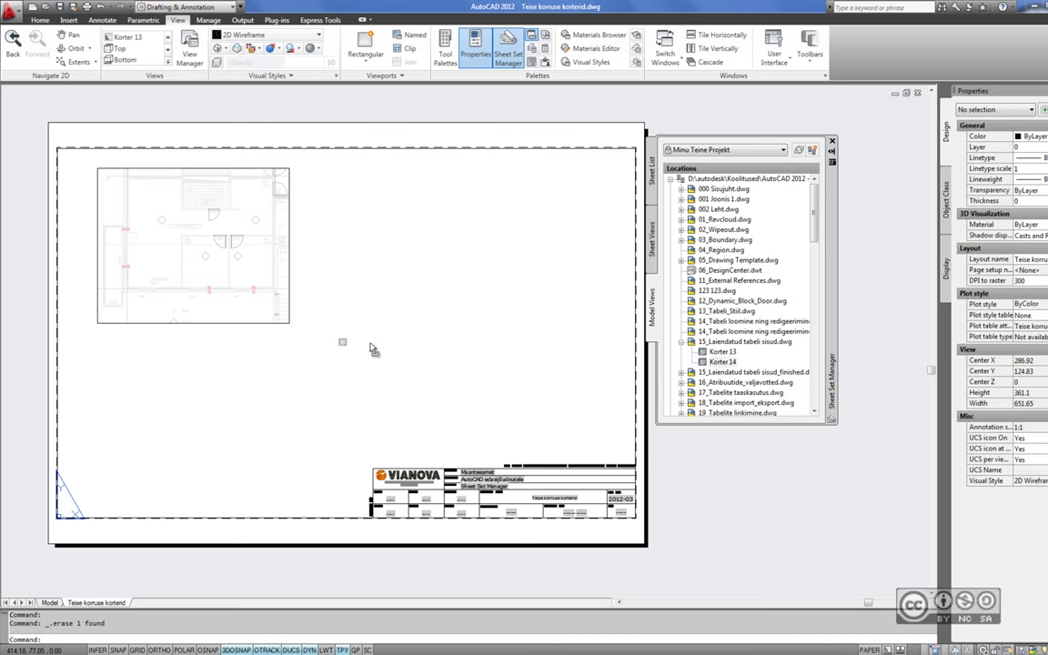
right_click(354, 379)
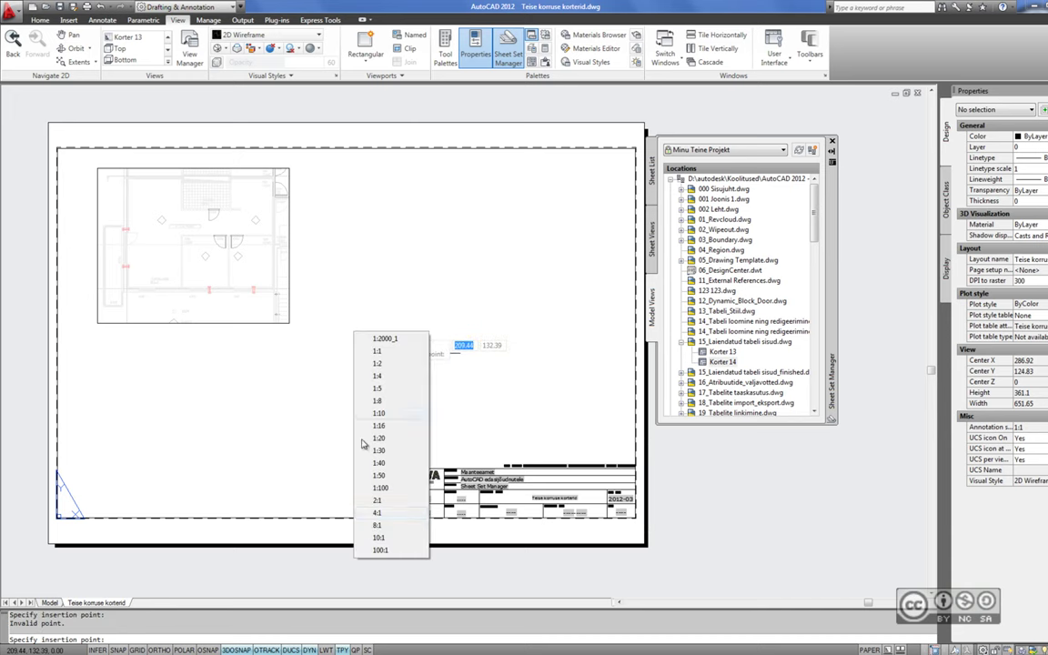
left_click(378, 539)
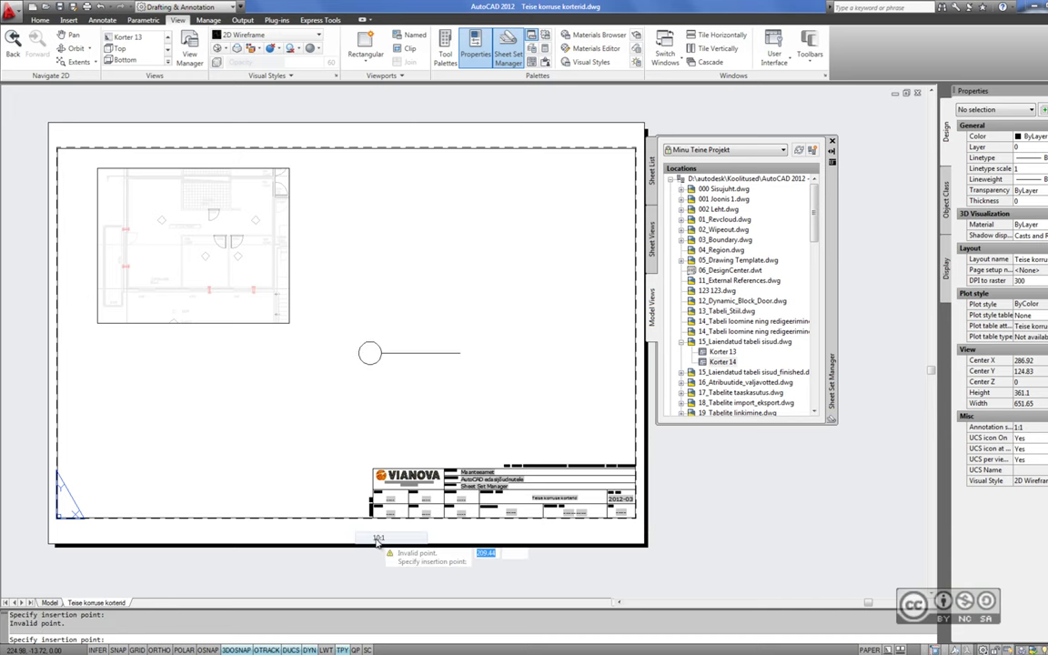
left_click(328, 336)
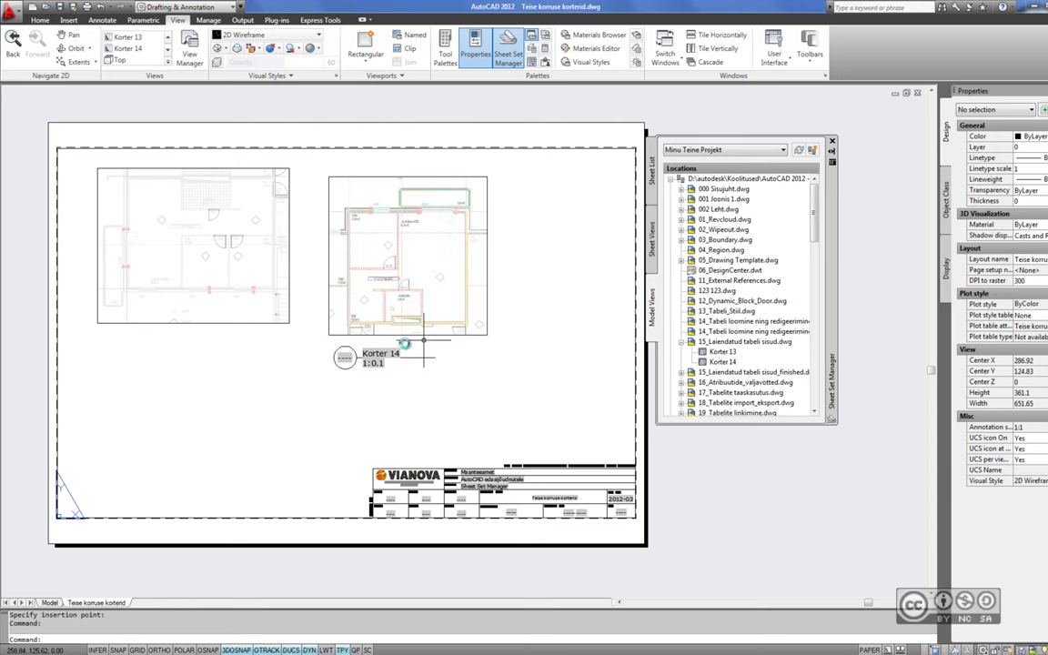
scroll(477, 300, "up", 1)
scroll(477, 300, "up", 1)
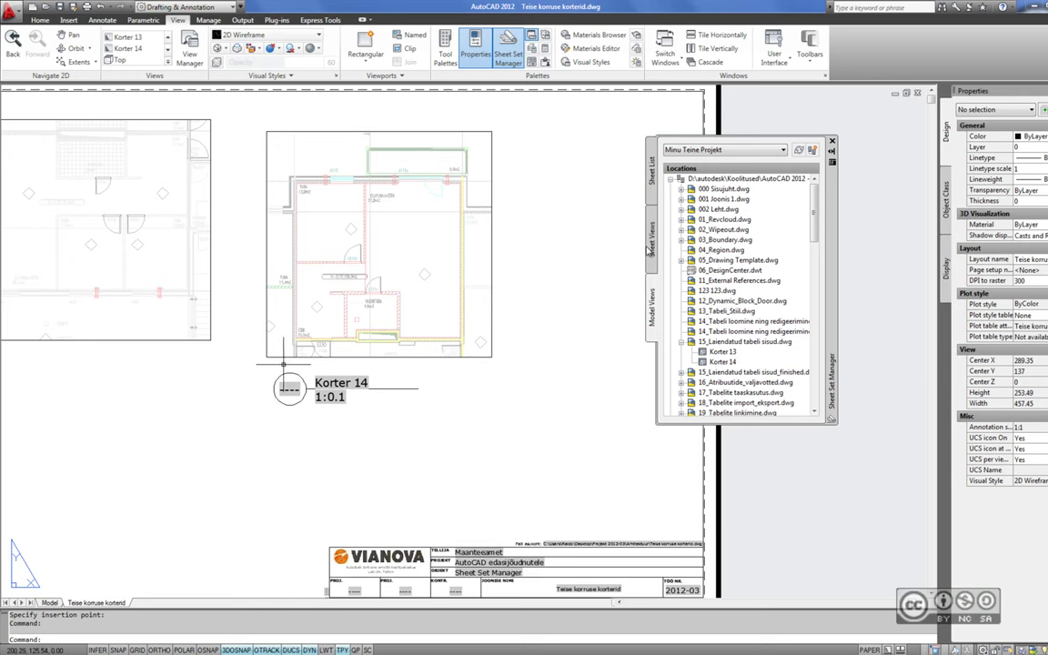
Review the Minu Teine Projekt sheet set properties from the Sheet List and close them with OK
left_click(652, 169)
right_click(712, 181)
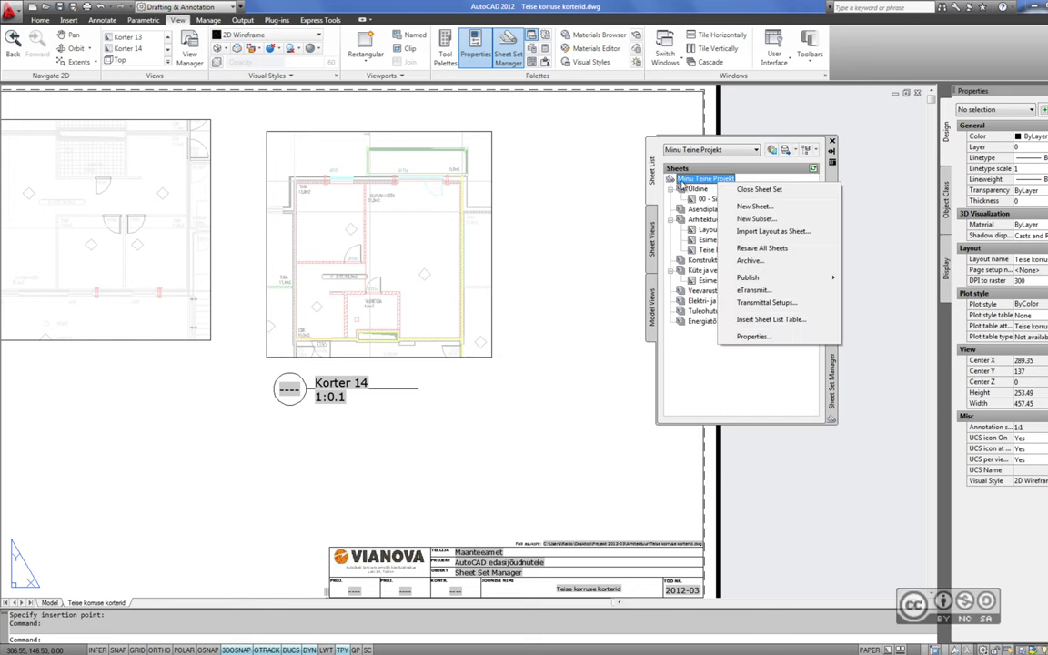
left_click(751, 335)
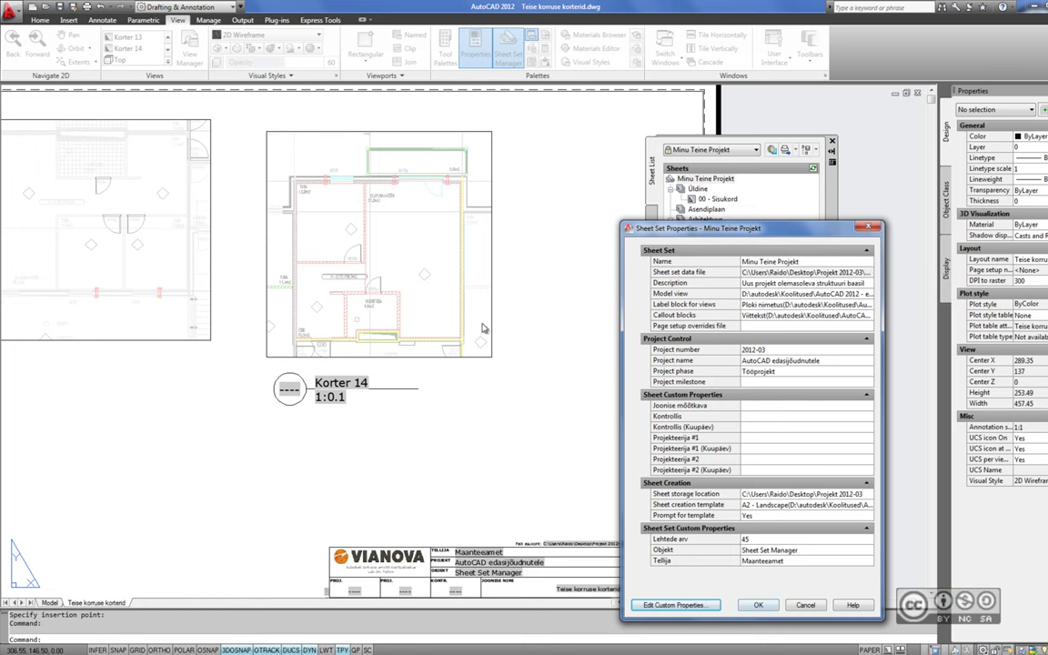
left_click(758, 605)
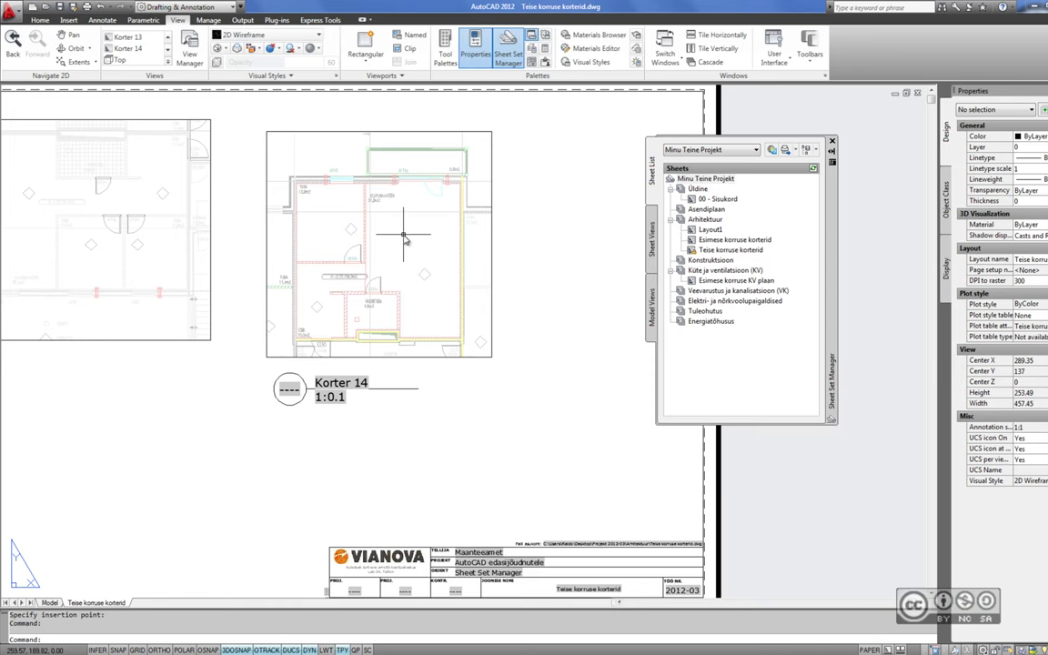
Select the Viitekst callout block from LayoutLight for the Korter 14 sheet view
left_click(653, 241)
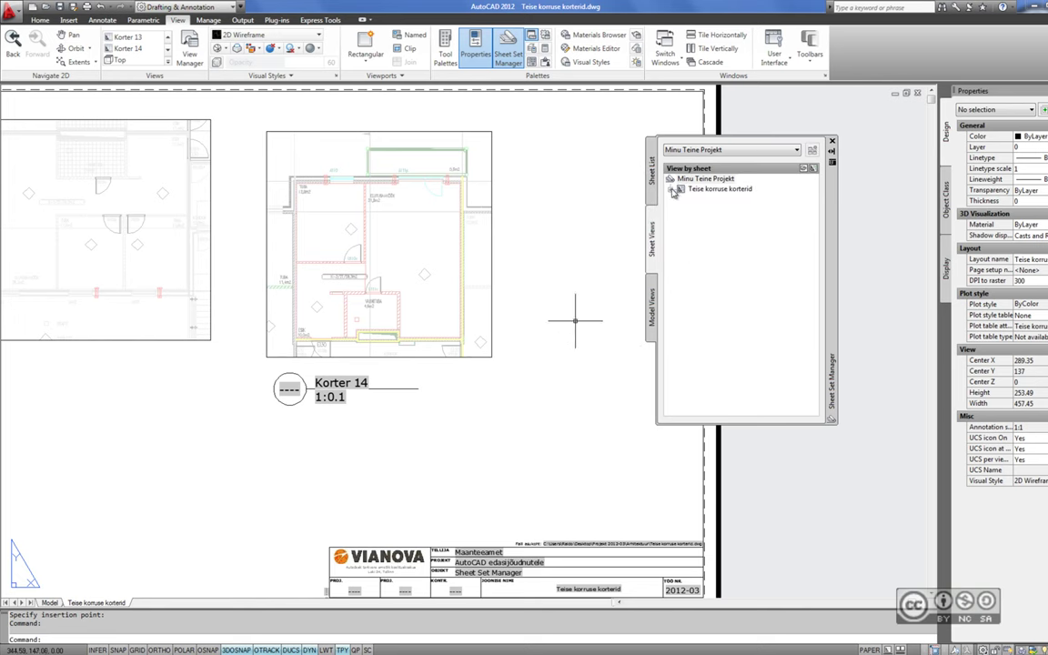
double_click(714, 190)
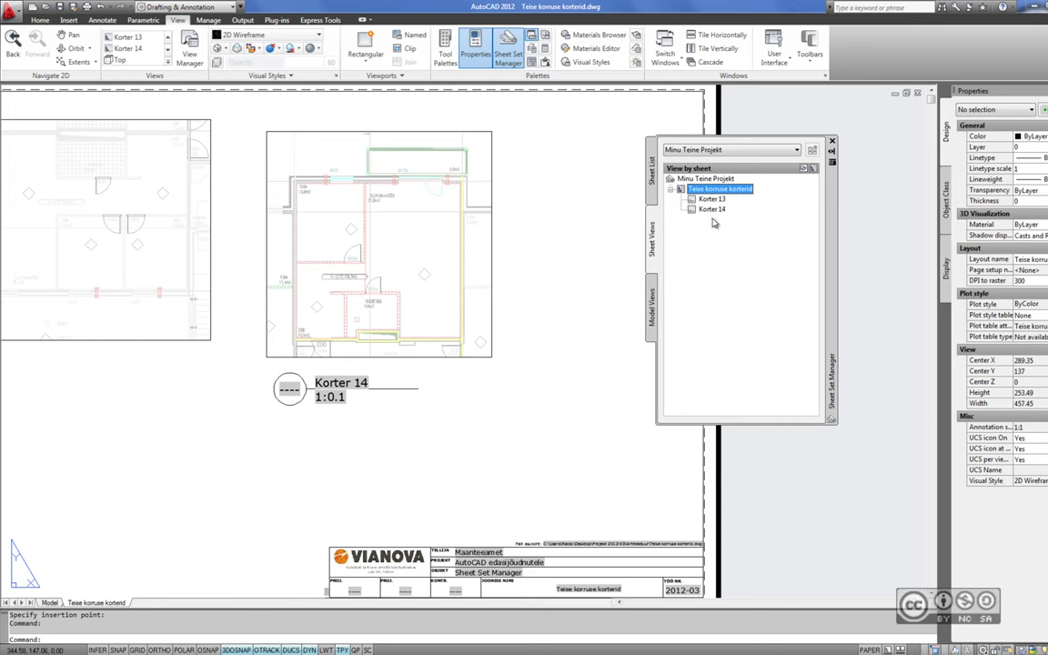
right_click(703, 210)
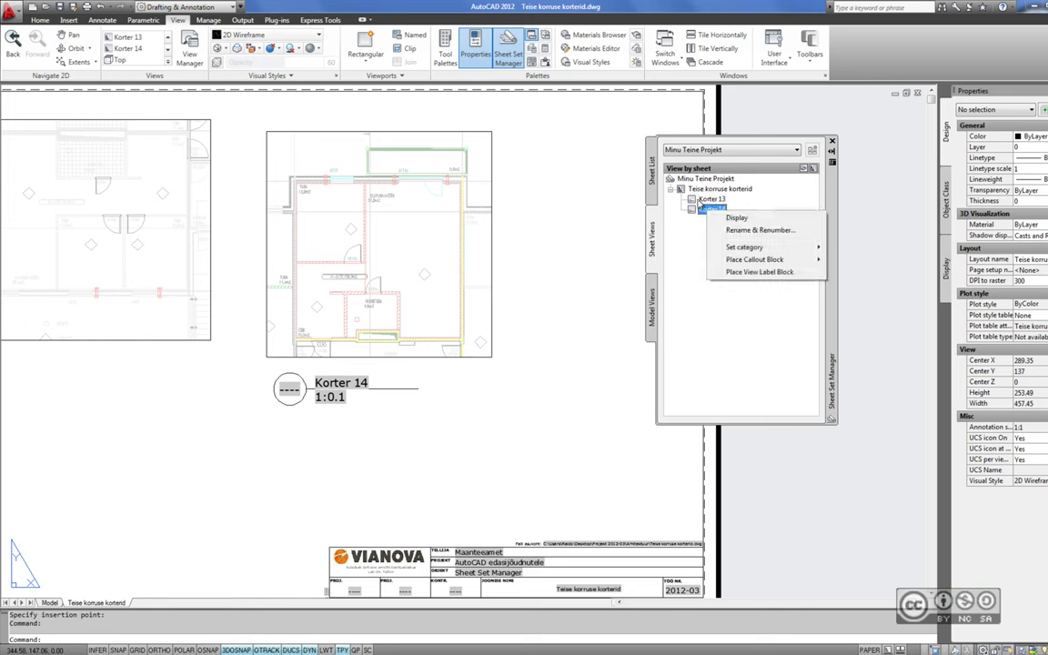
mouse_move(754, 260)
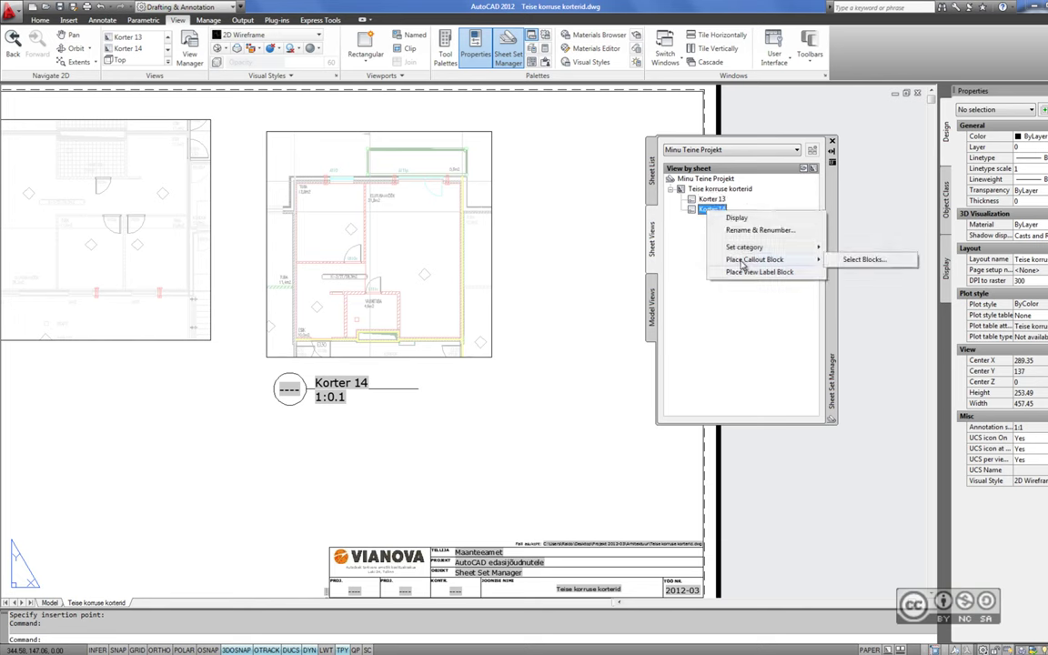
left_click(863, 260)
left_click(432, 298)
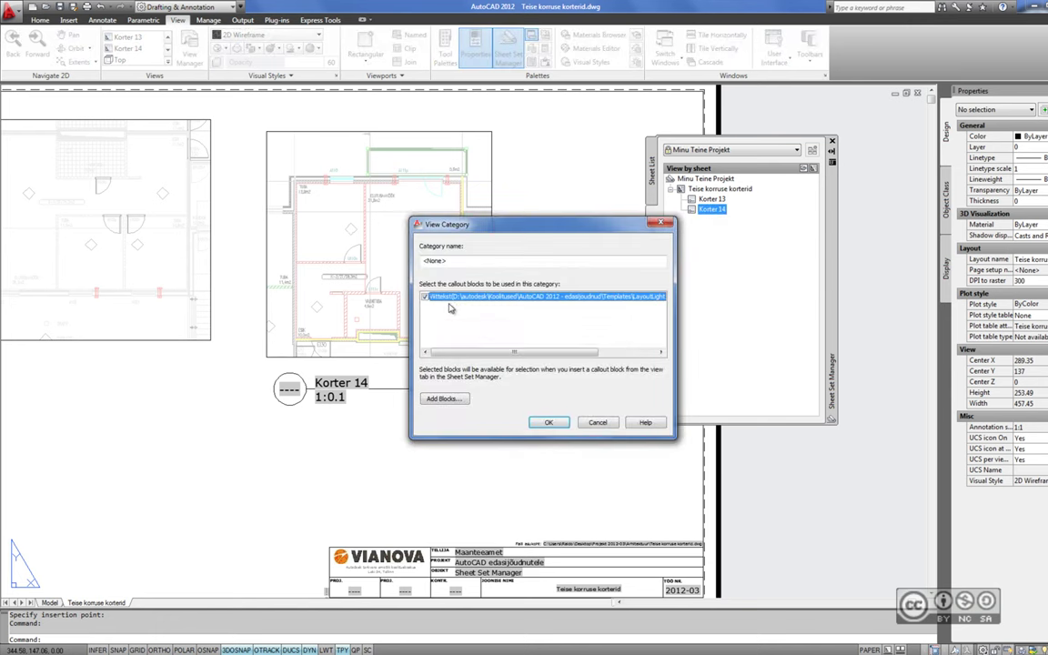
left_click(546, 422)
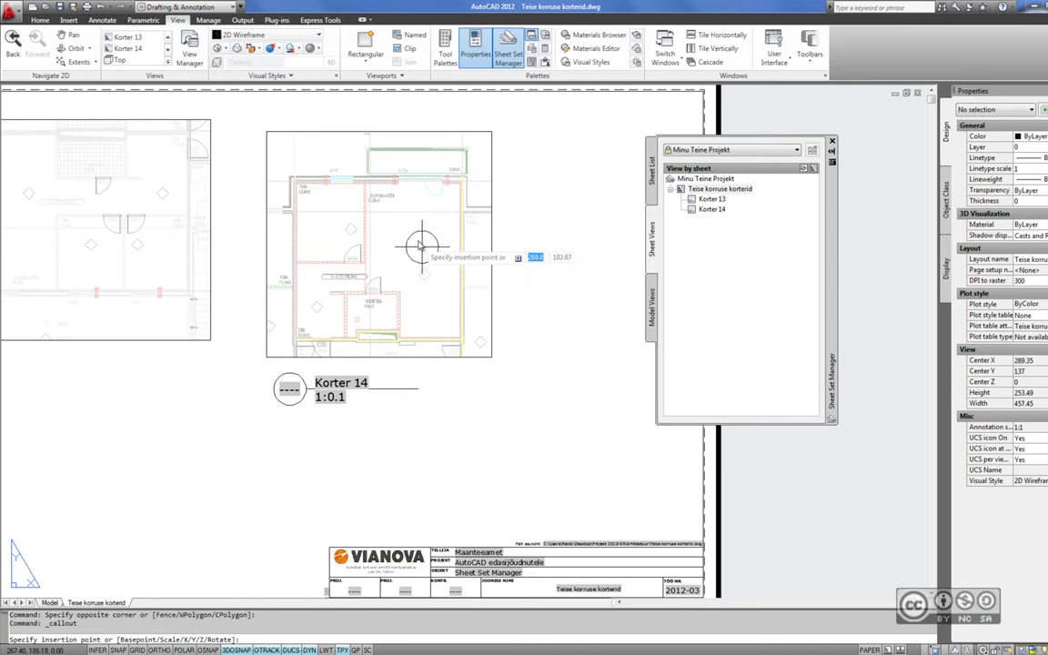
Place the callout in the Korter 14 plan, set it to Välisvaade, and rotate it 90° upward
left_click(407, 235)
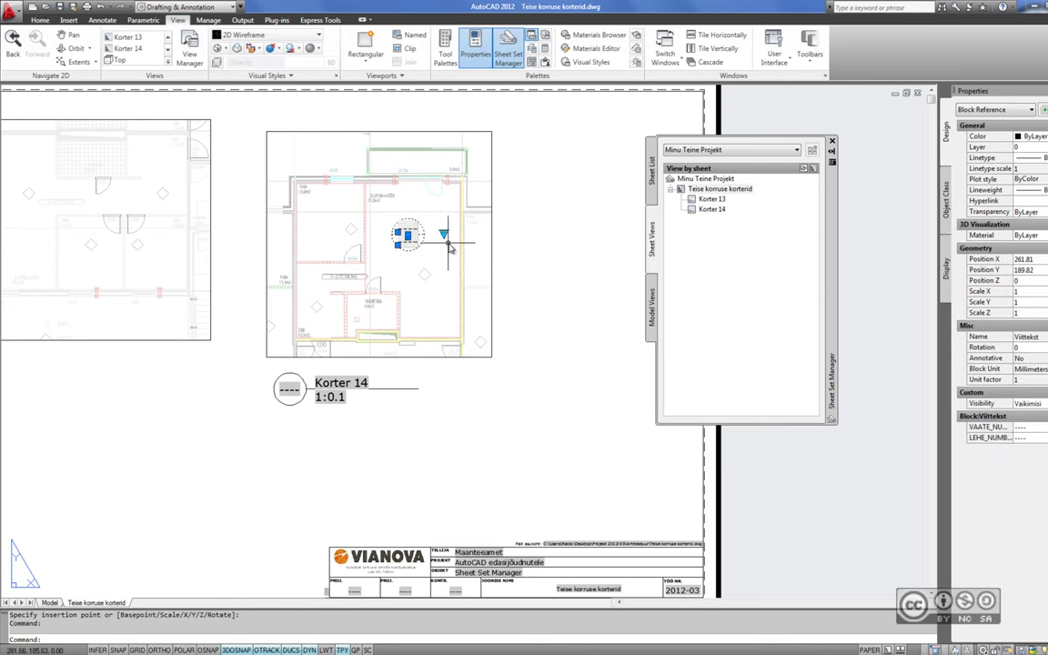
left_click(444, 235)
left_click(462, 261)
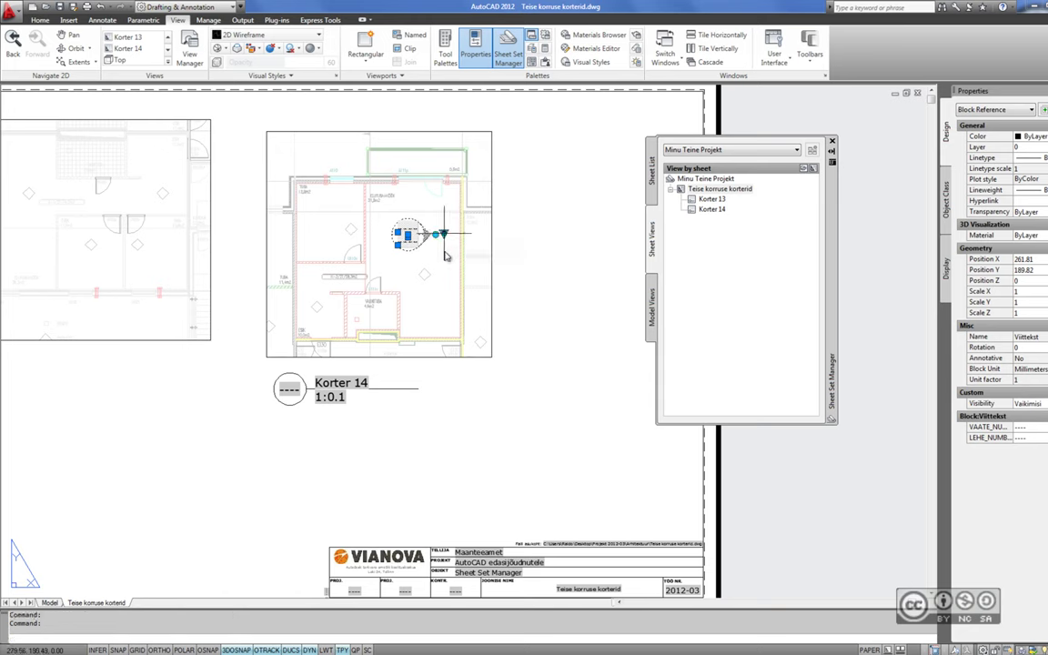
left_click(444, 235)
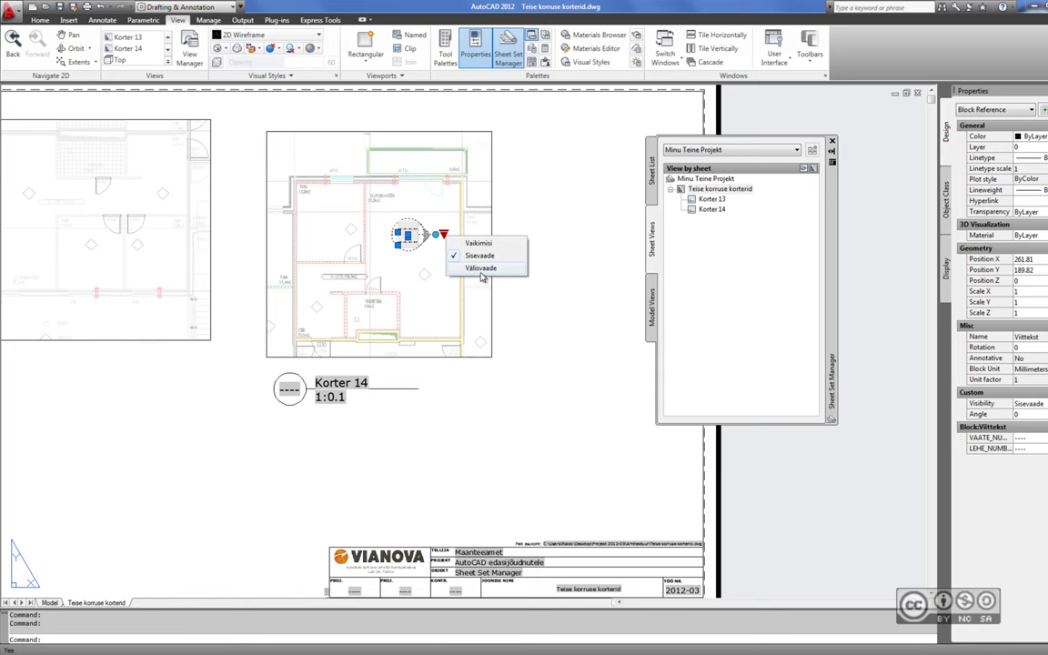
left_click(482, 268)
left_click(436, 235)
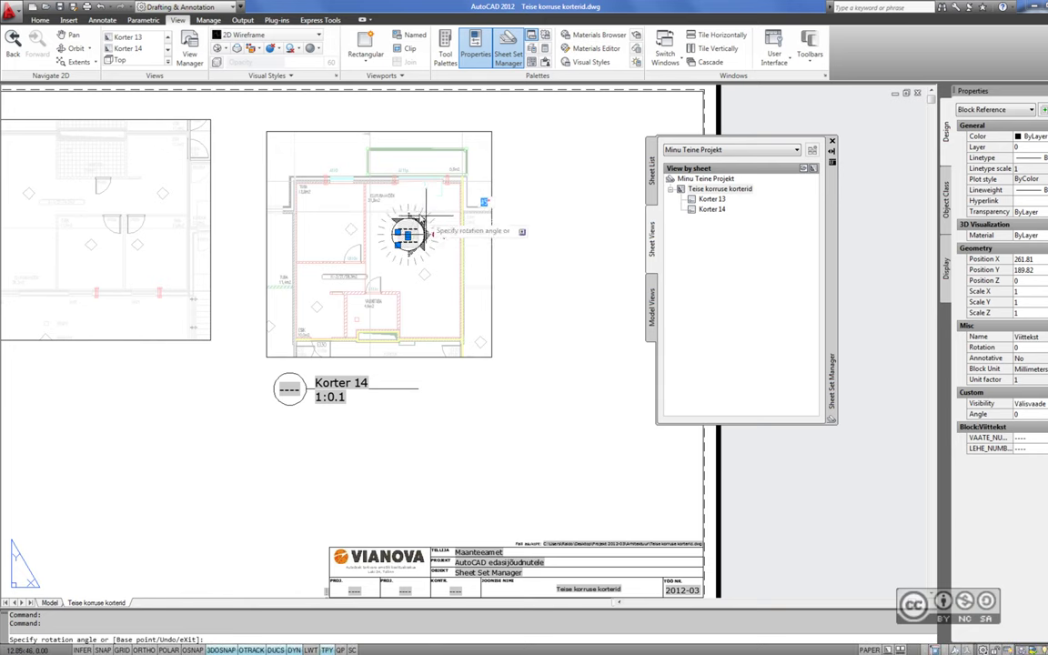
left_click(408, 196)
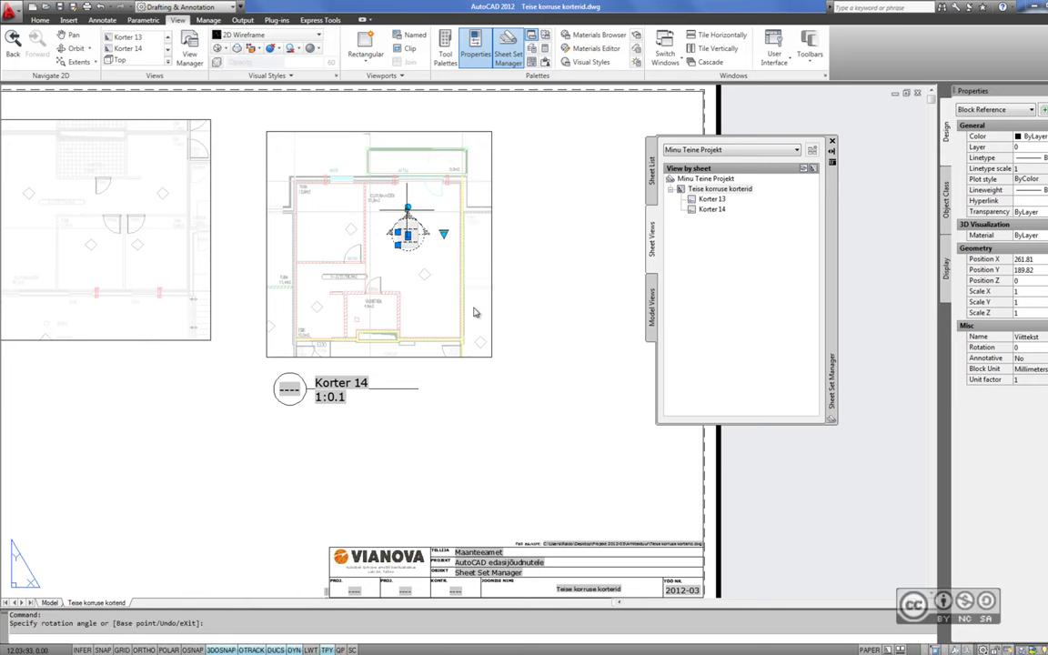
key("Escape")
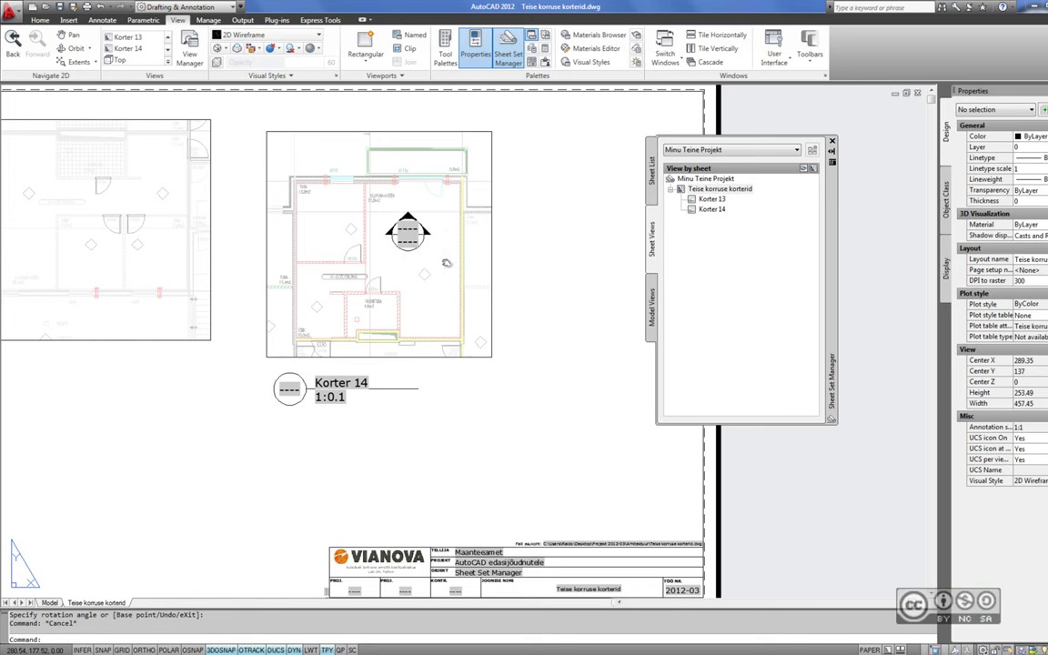
Renumber the Korter 14 view to 02 and regenerate so its label and callout show 02
middle_click_drag(450, 246, 556, 254)
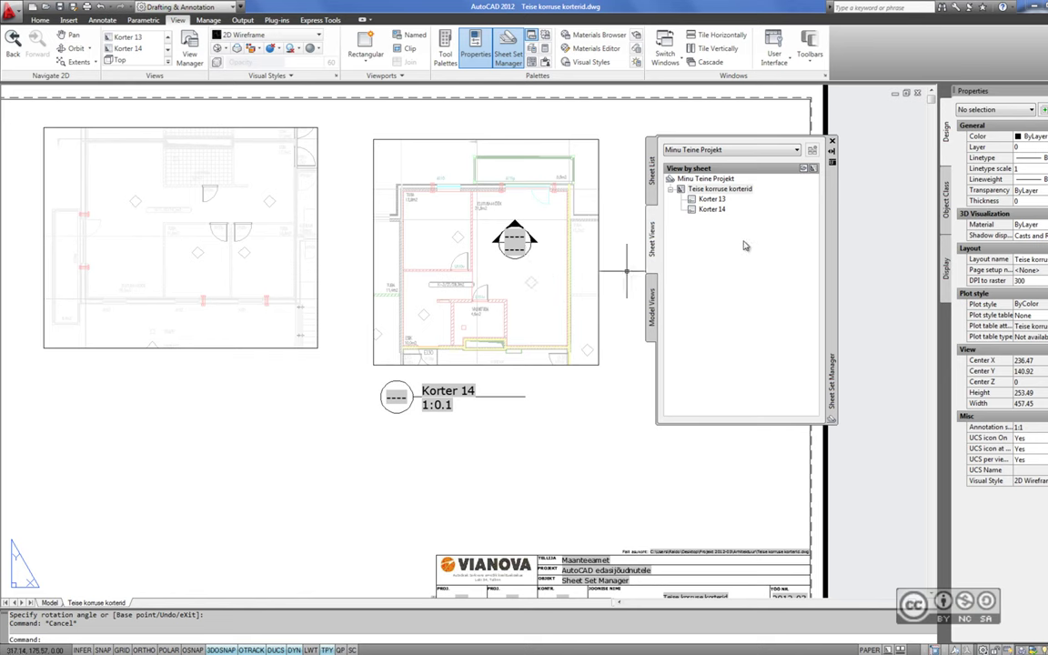
left_click(719, 212)
right_click(720, 212)
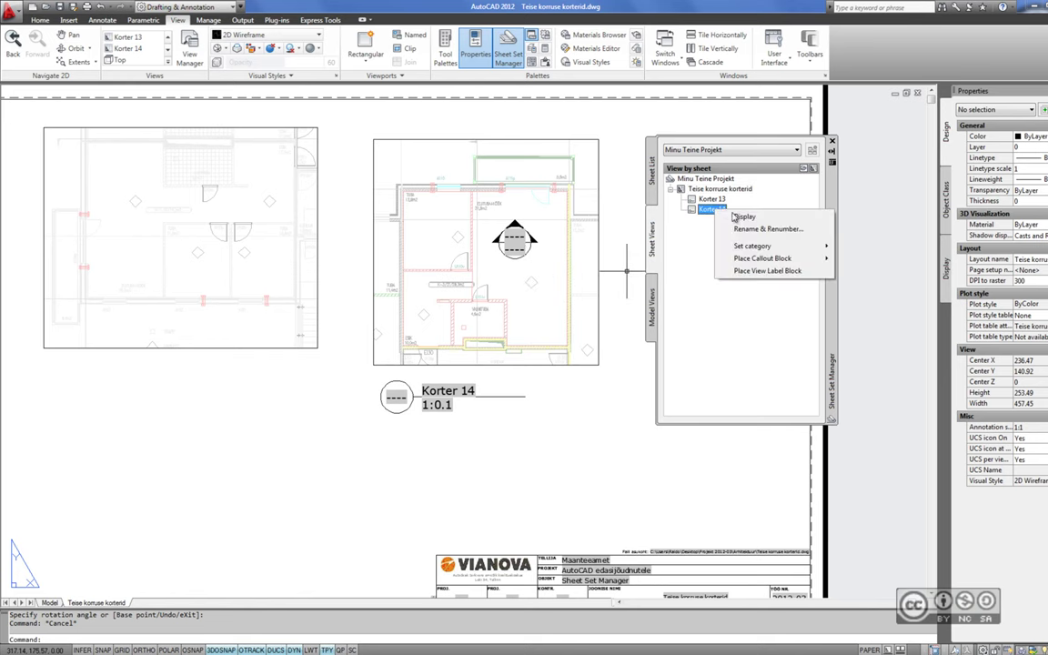
left_click(762, 228)
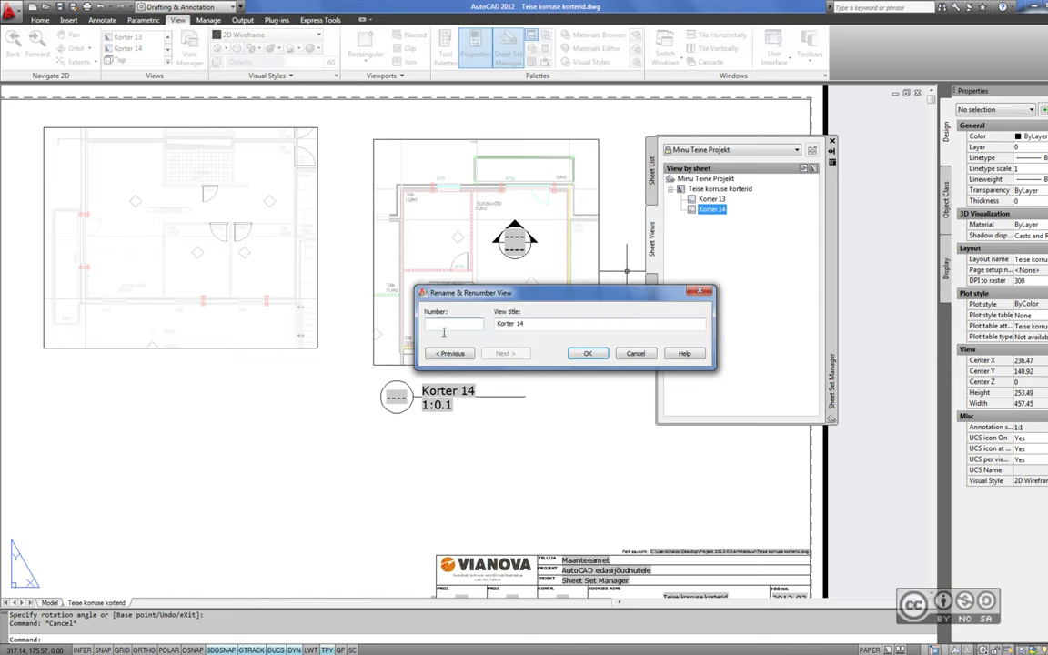
left_click_drag(482, 292, 628, 291)
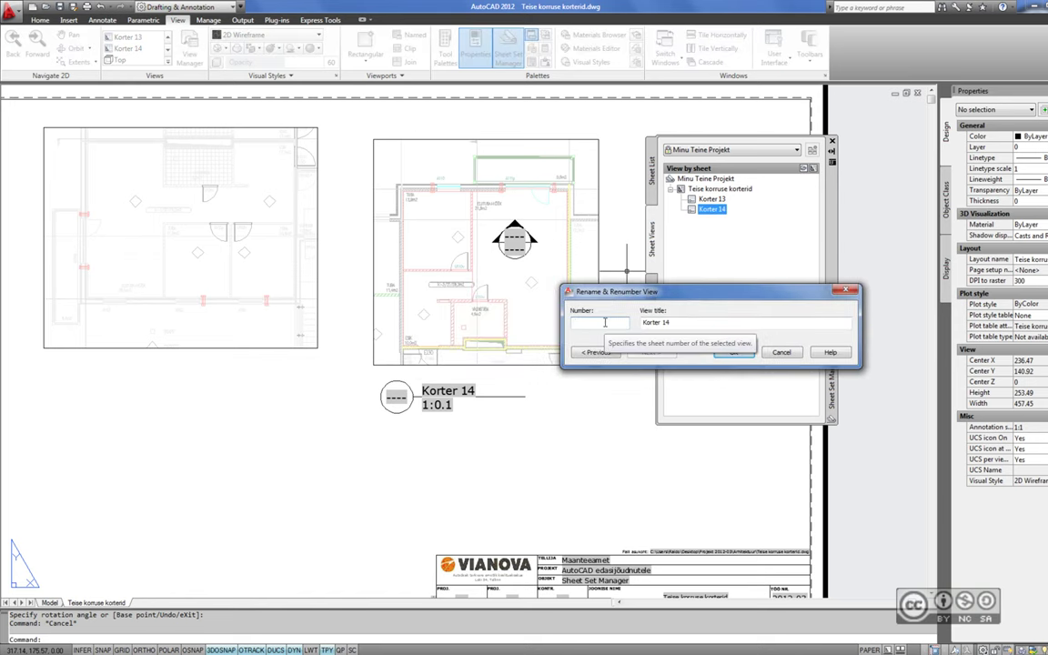
type("02")
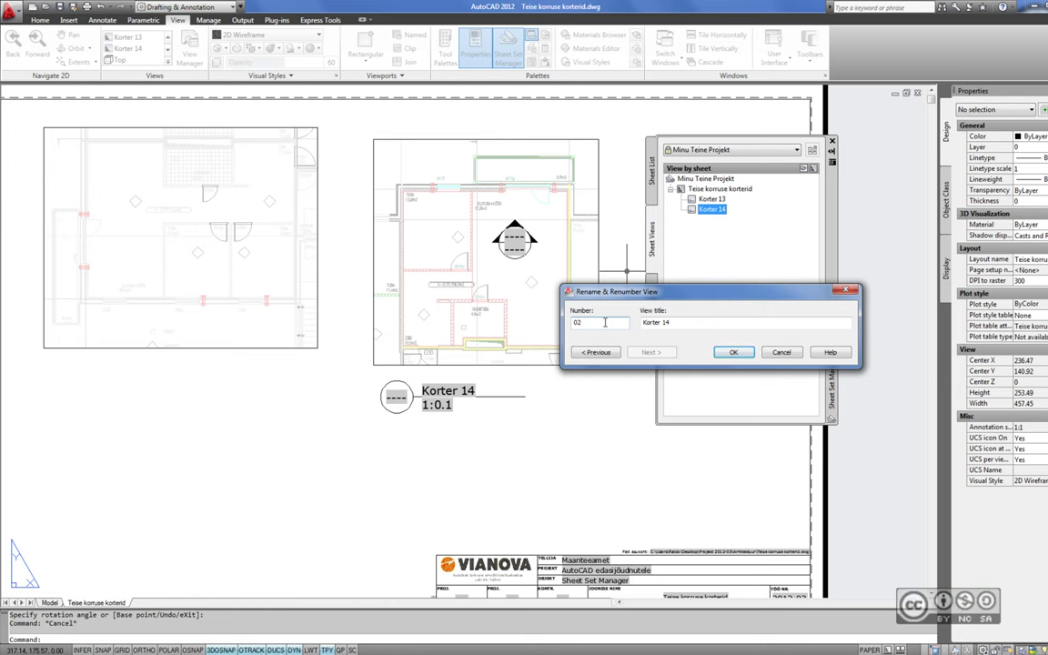
key("Return")
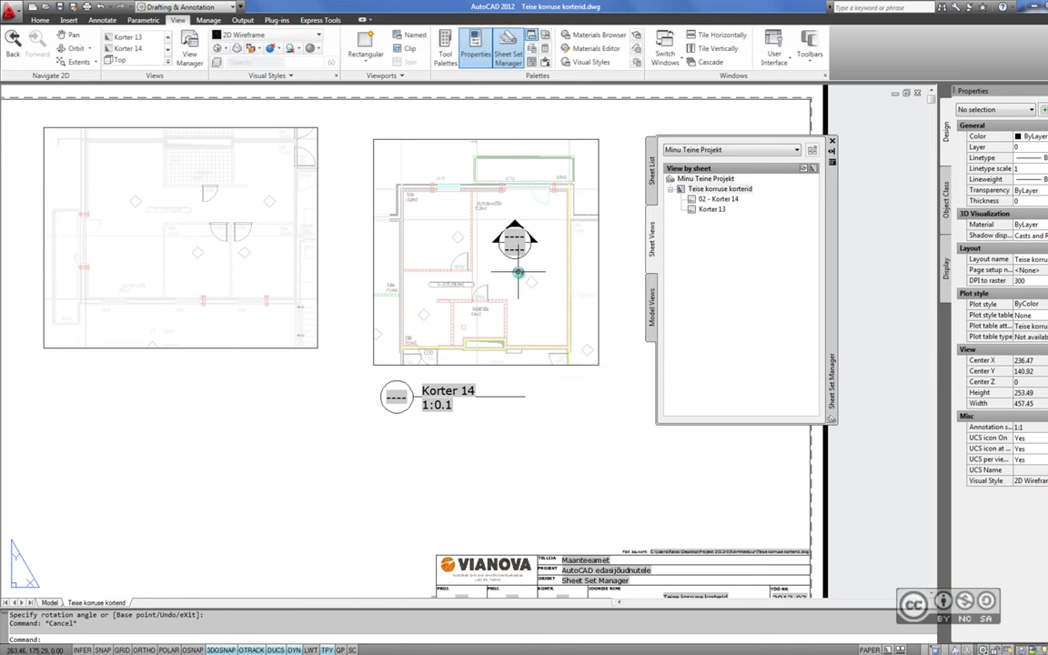
type("re")
key("Return")
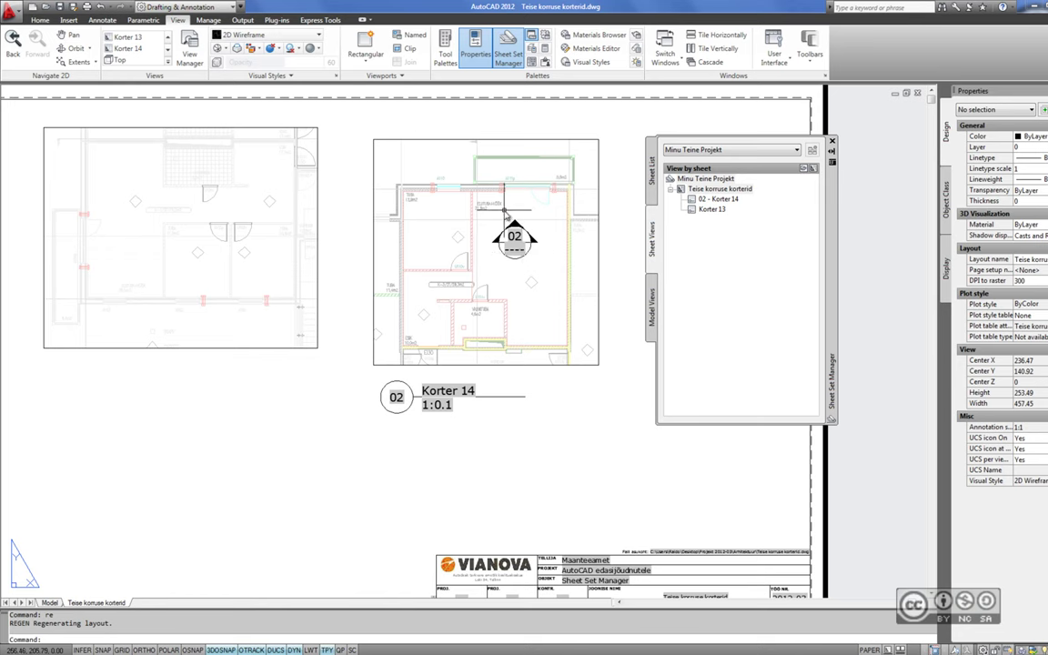
double_click(443, 401)
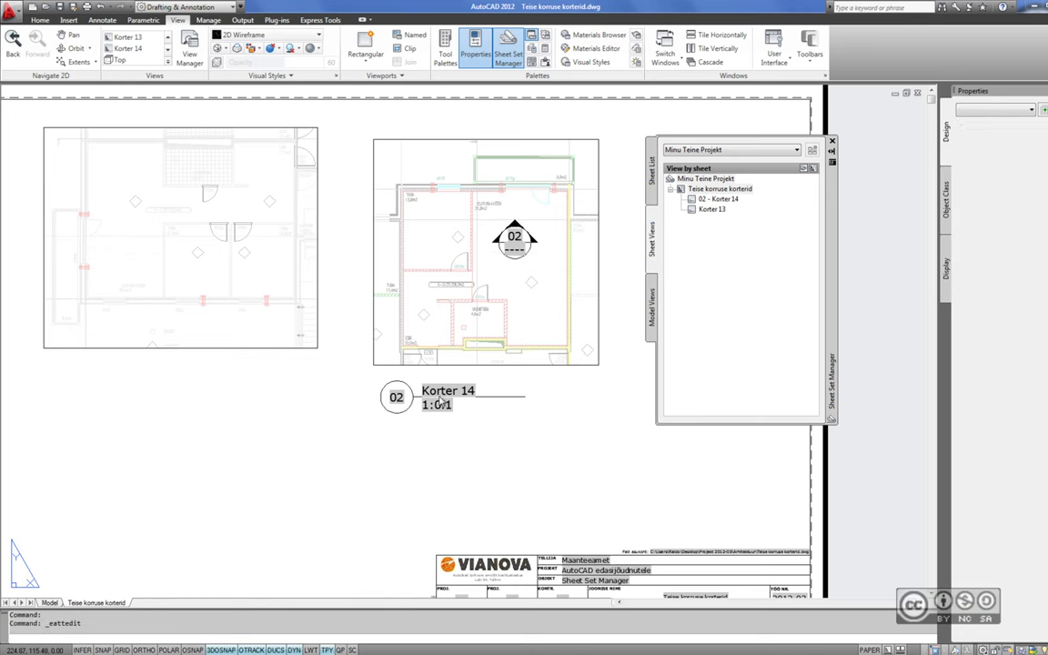
left_click_drag(507, 251, 658, 238)
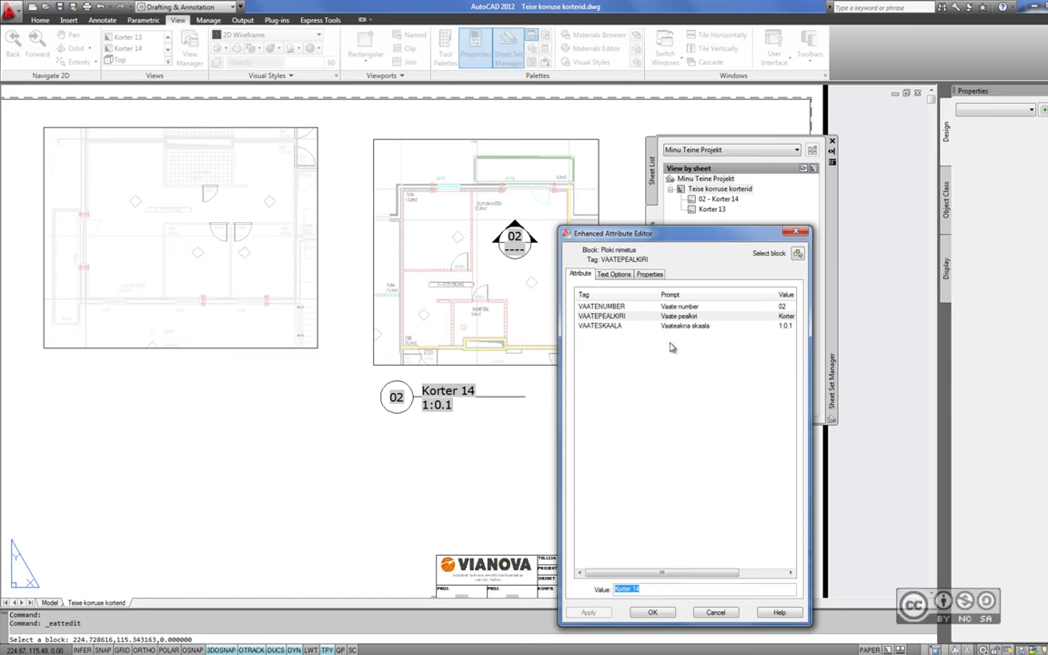
left_click(596, 308)
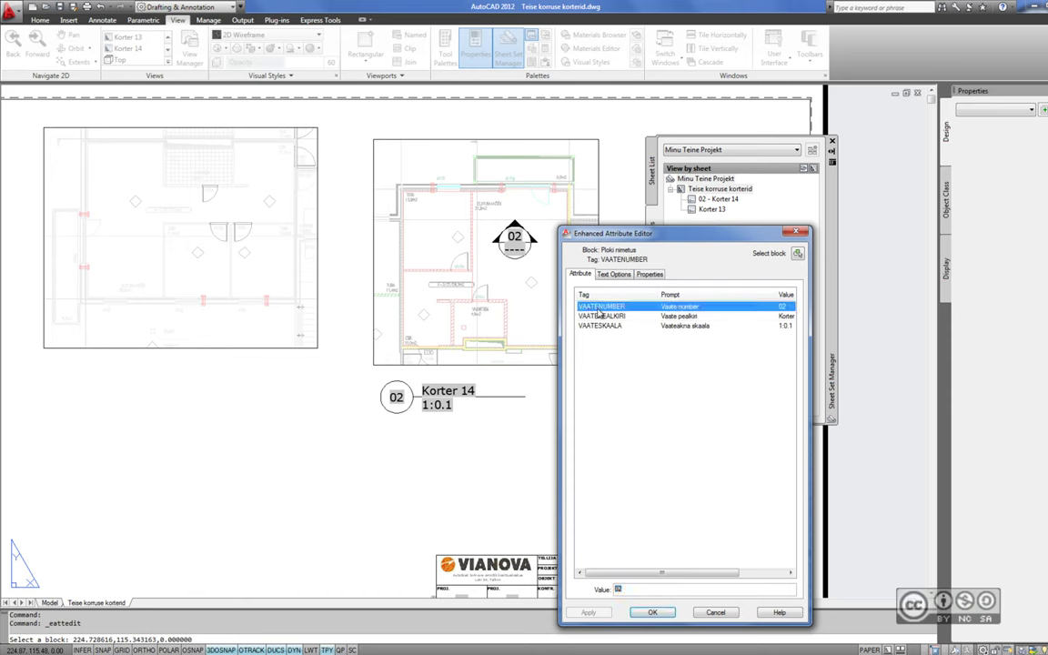
left_click_drag(632, 590, 608, 593)
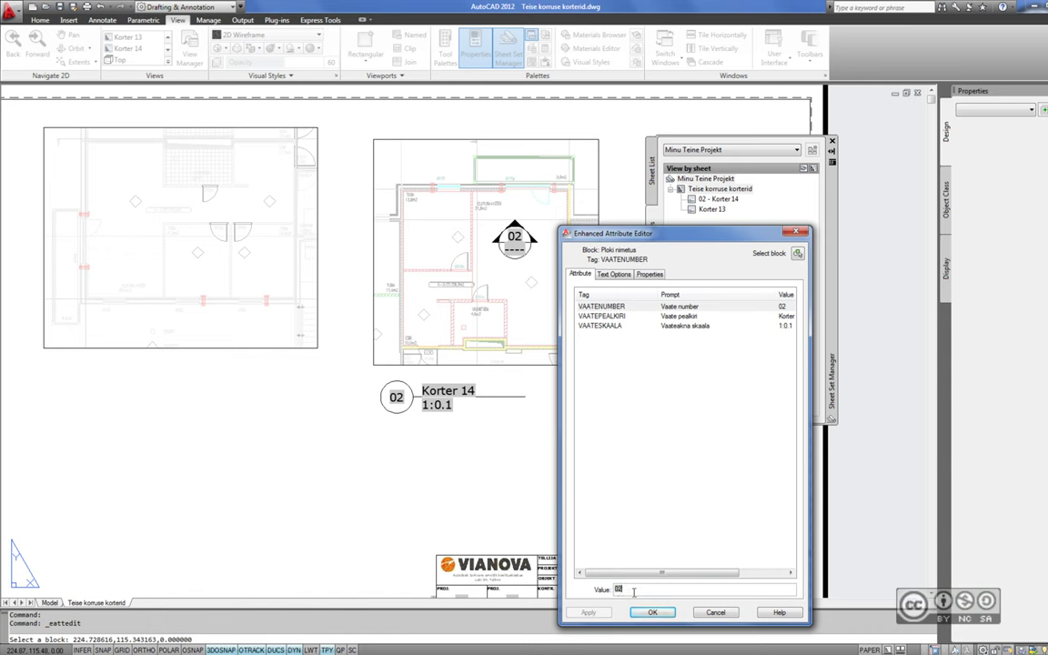
left_click(697, 614)
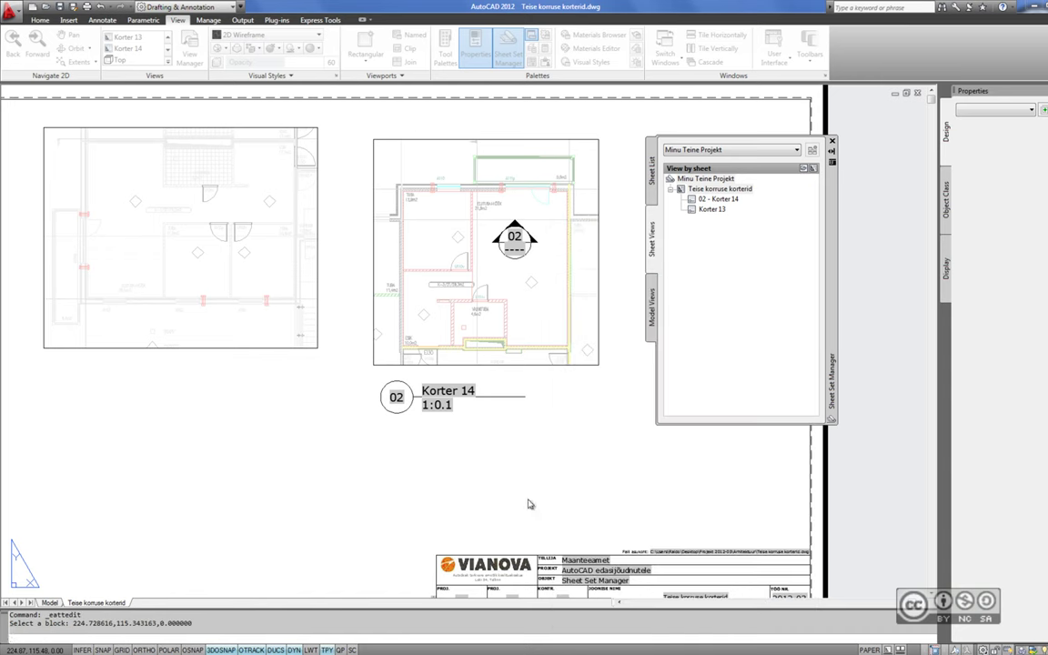
Retitle view 02 from Korter 14 to Korter 12 and regenerate the layout
right_click(716, 211)
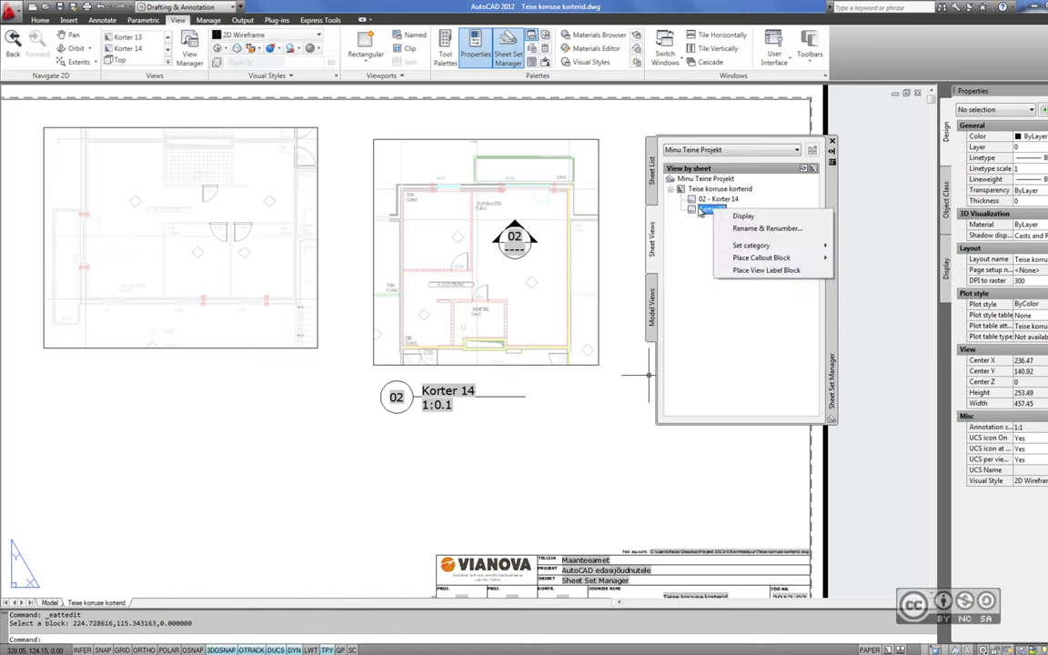
left_click(763, 230)
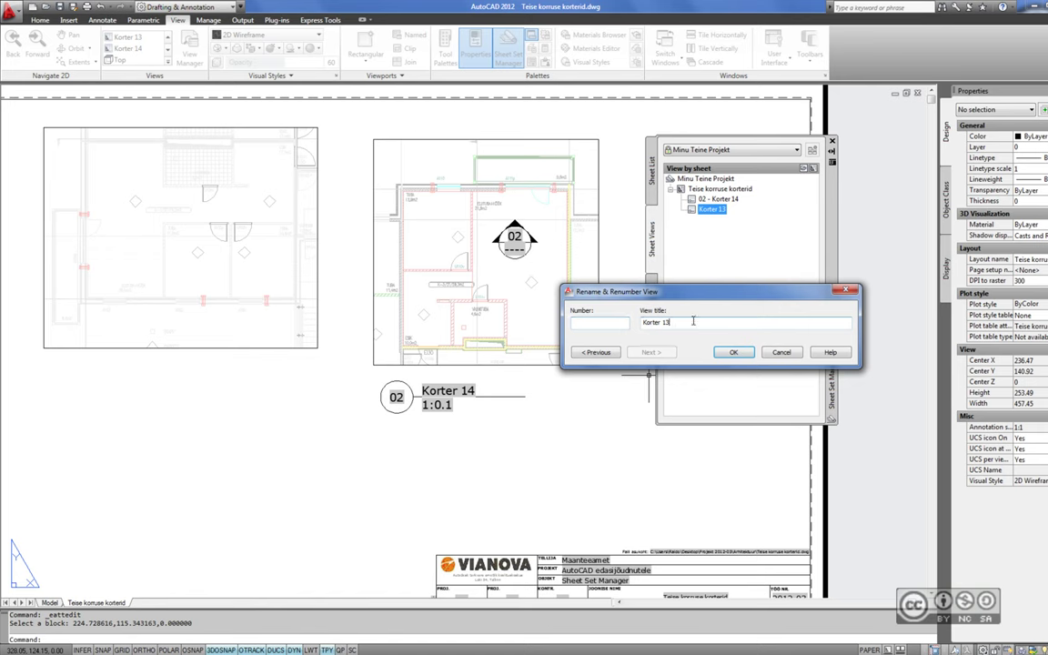
left_click(596, 352)
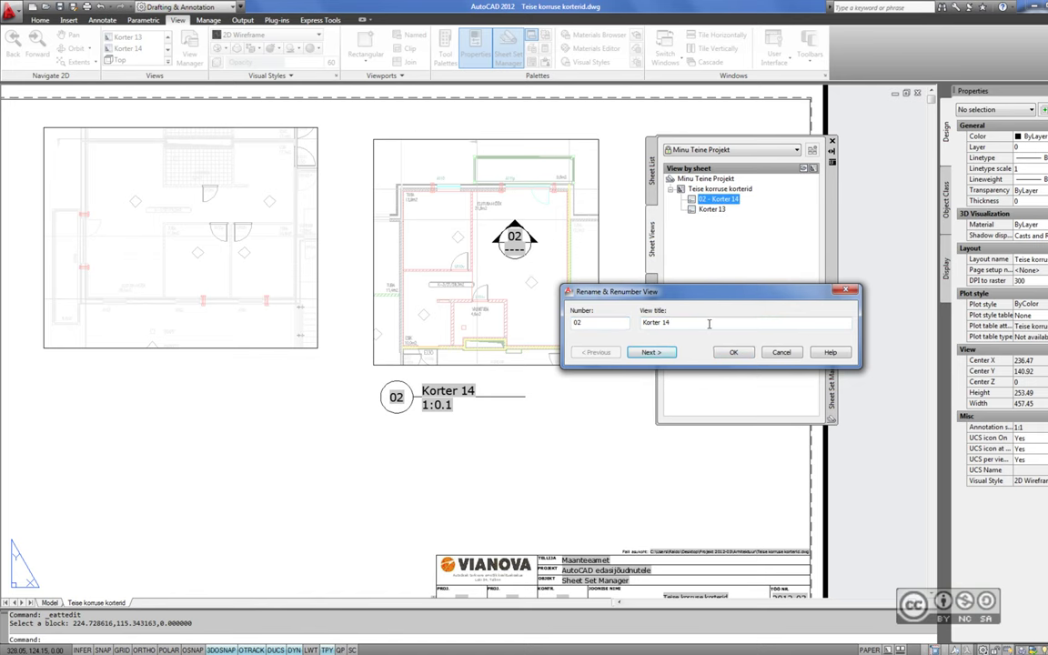
key("BackSpace")
left_click(733, 352)
left_click(445, 426)
type("re")
key("Return")
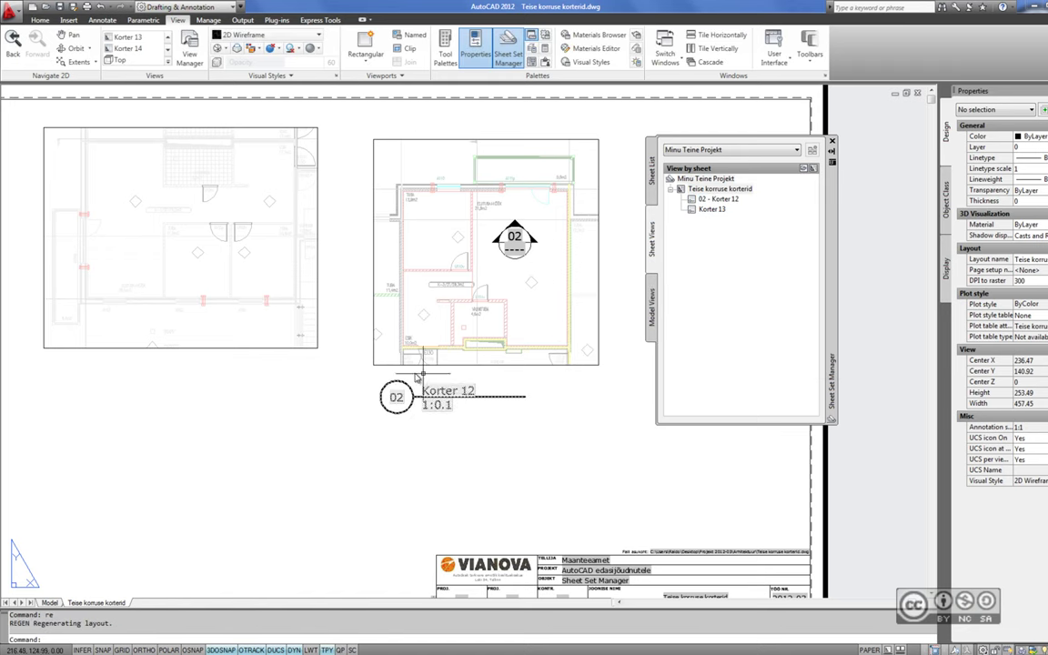
middle_click_drag(423, 378, 372, 276)
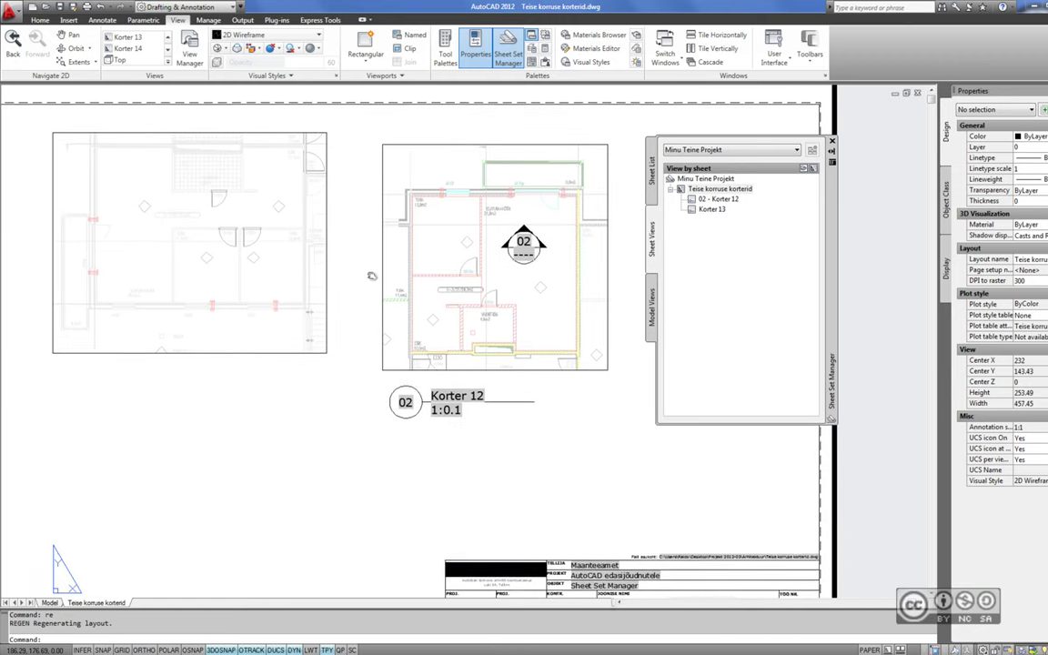
scroll(345, 300, "down", 2)
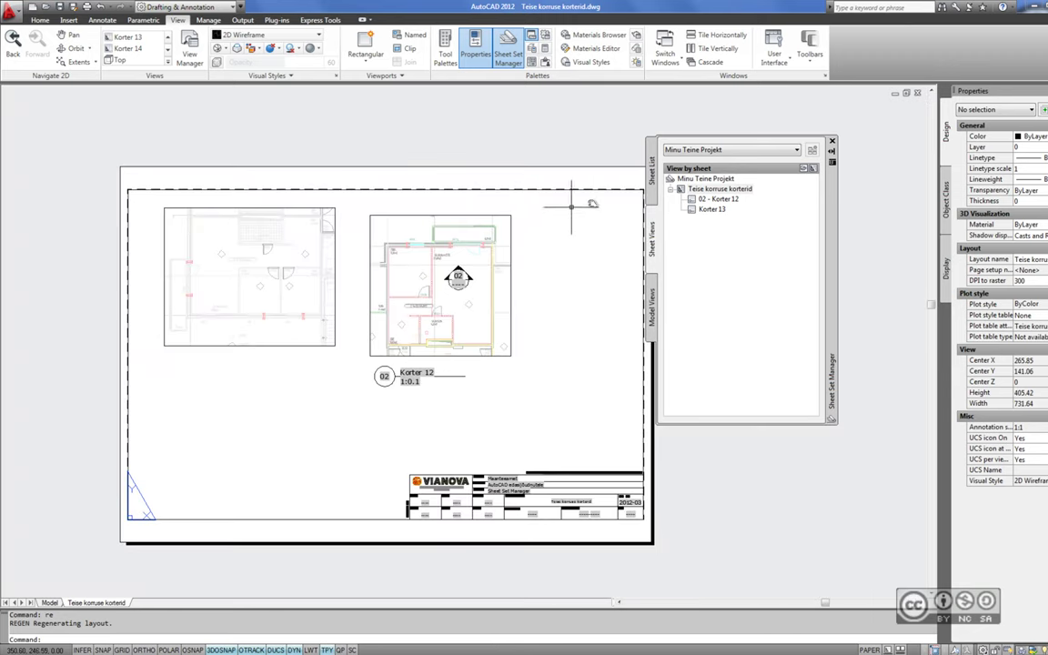
Return to the Minu Teine Projekt Sheet List tab and open the sheet set dropdown
left_click(653, 172)
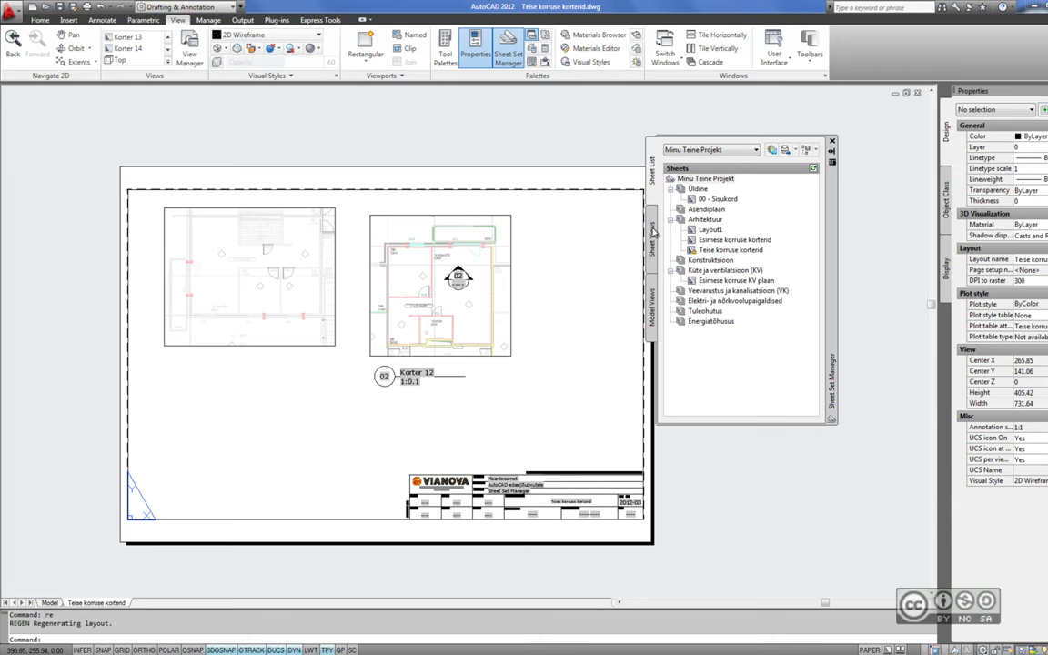
left_click(653, 289)
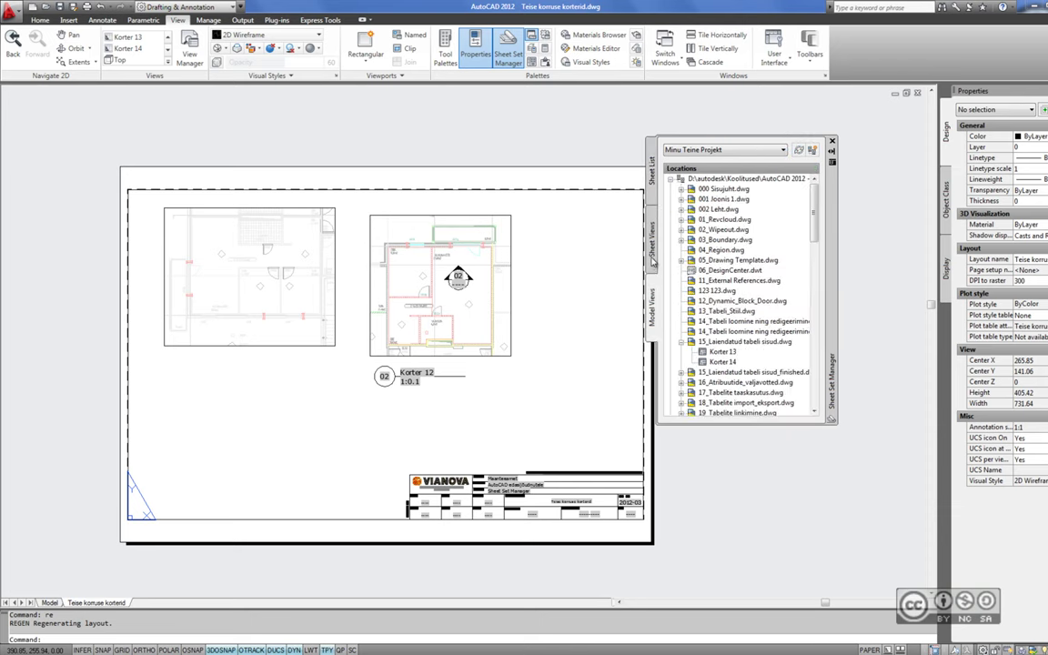
left_click(653, 262)
left_click(652, 171)
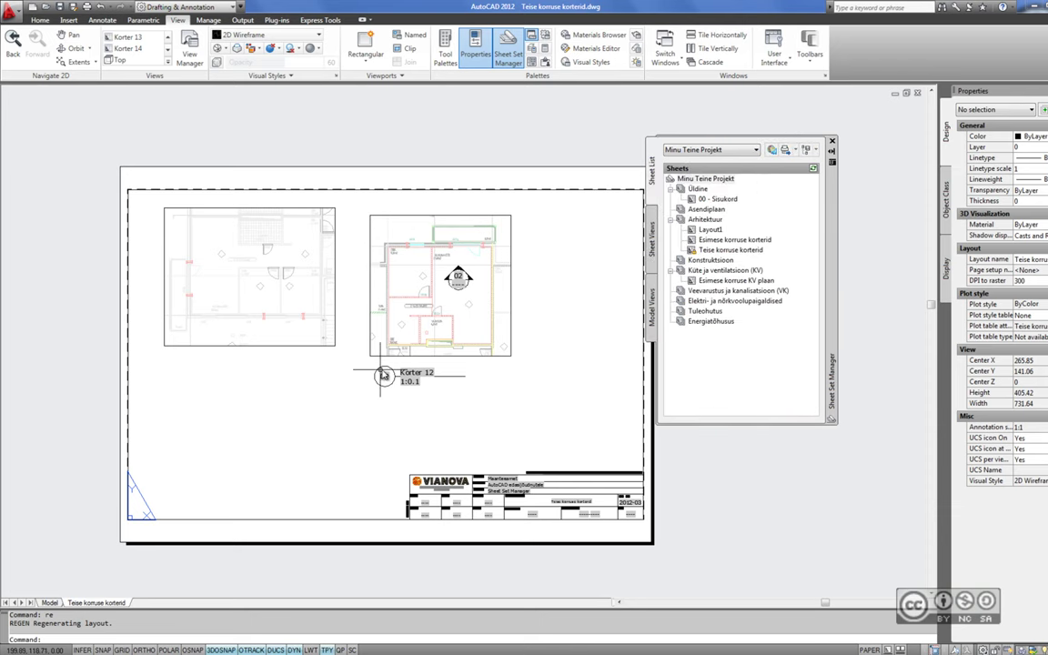
mouse_move(490, 347)
middle_mouse_down()
mouse_move(493, 338)
mouse_move(458, 333)
middle_mouse_up()
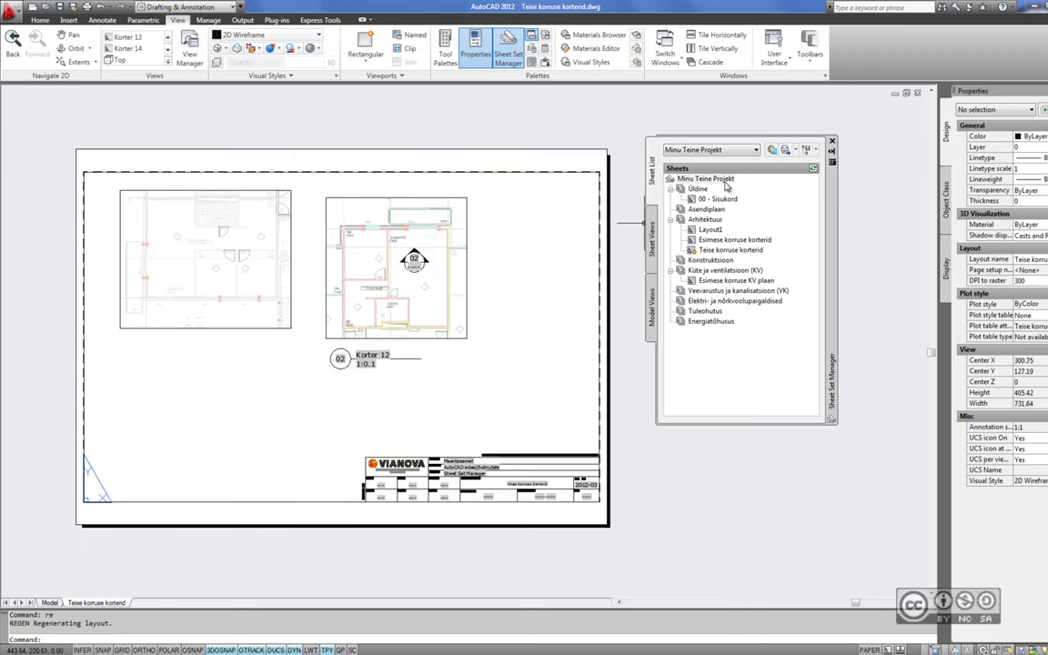
left_click(745, 151)
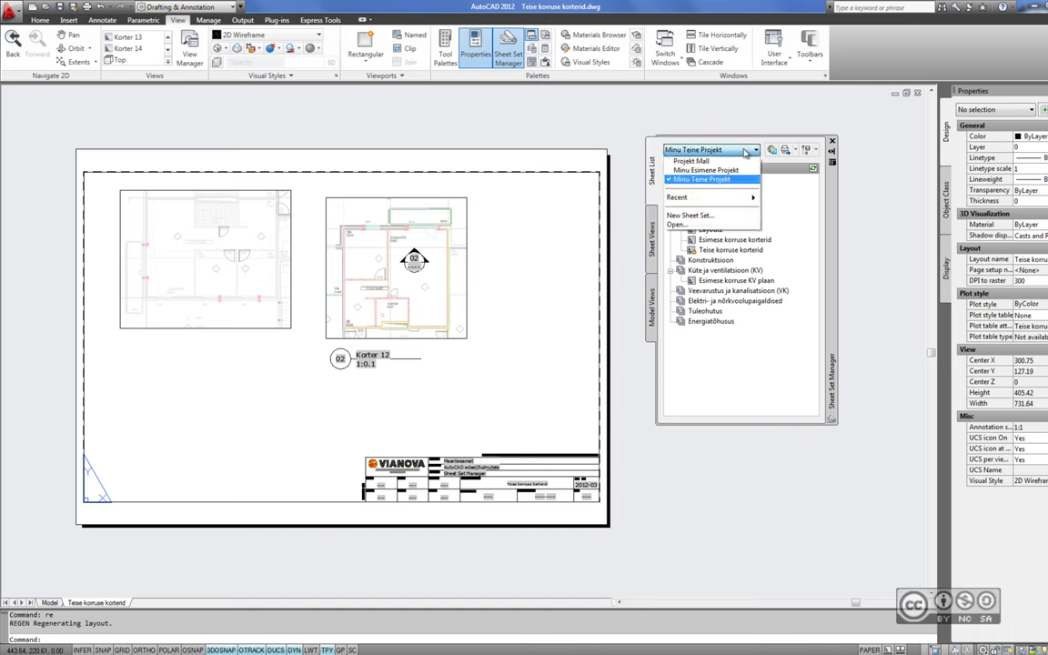
Start a new sheet set based on the Architectural Metric Sheet Set example
left_click(689, 214)
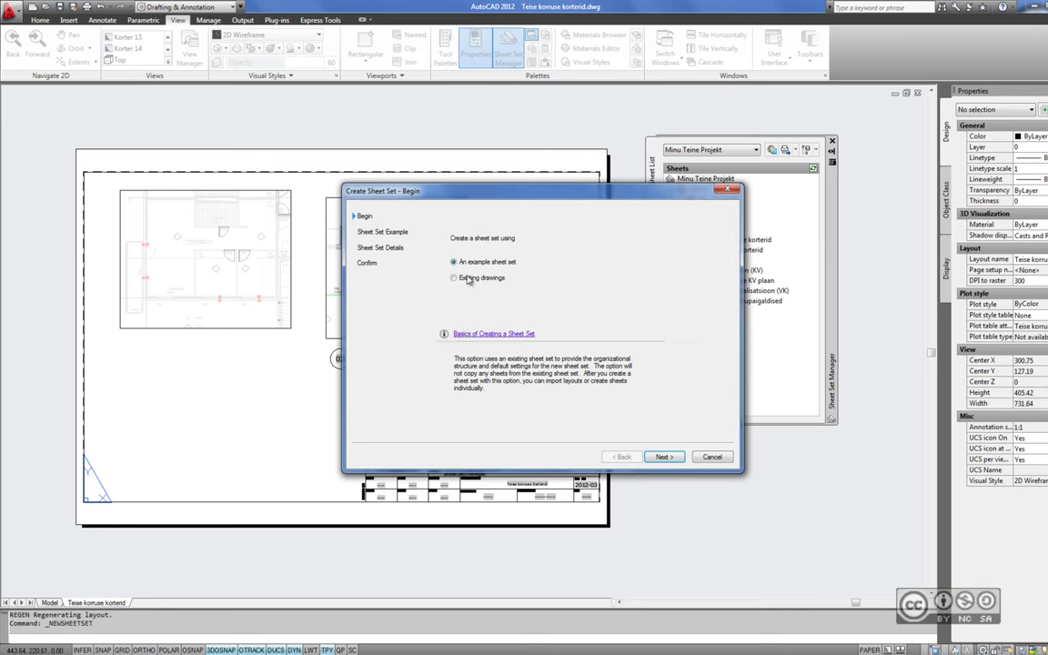
left_click(664, 456)
left_click(534, 239)
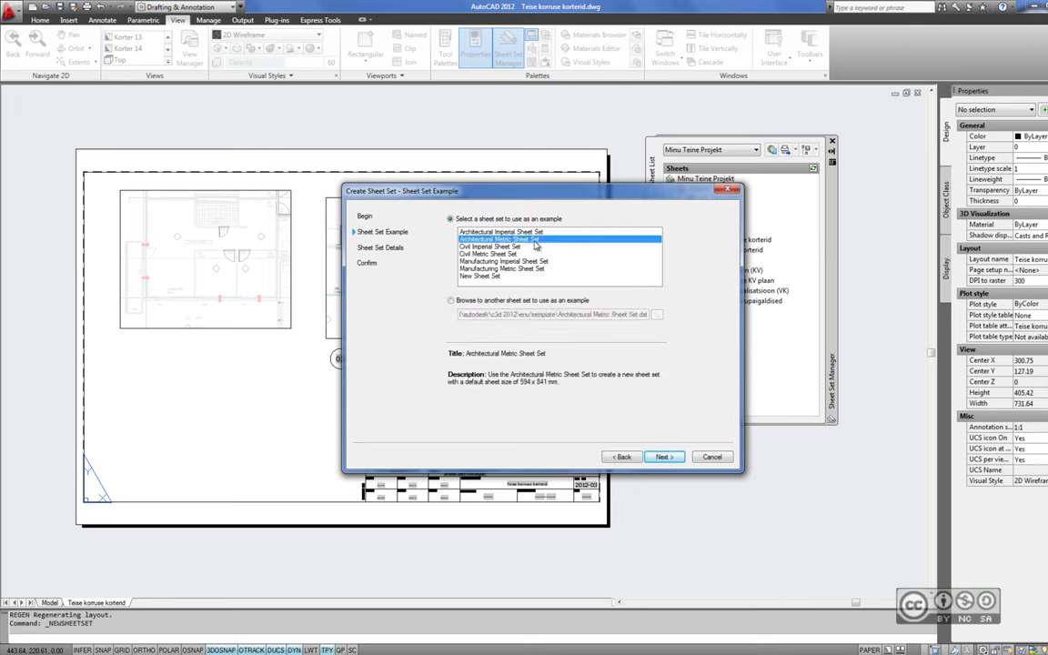
double_click(501, 243)
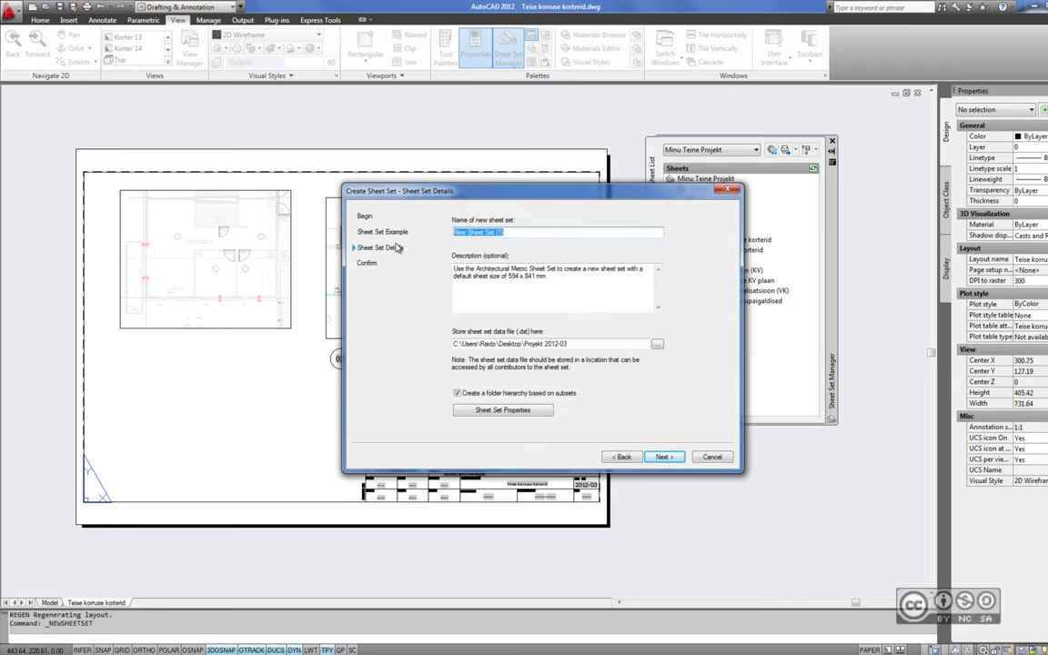
Name it Näidis projekt, store it in a new Projekt 2012-04 folder, and finish
type("Näidis projekt")
left_click(608, 347)
key("BackSpace")
type("4")
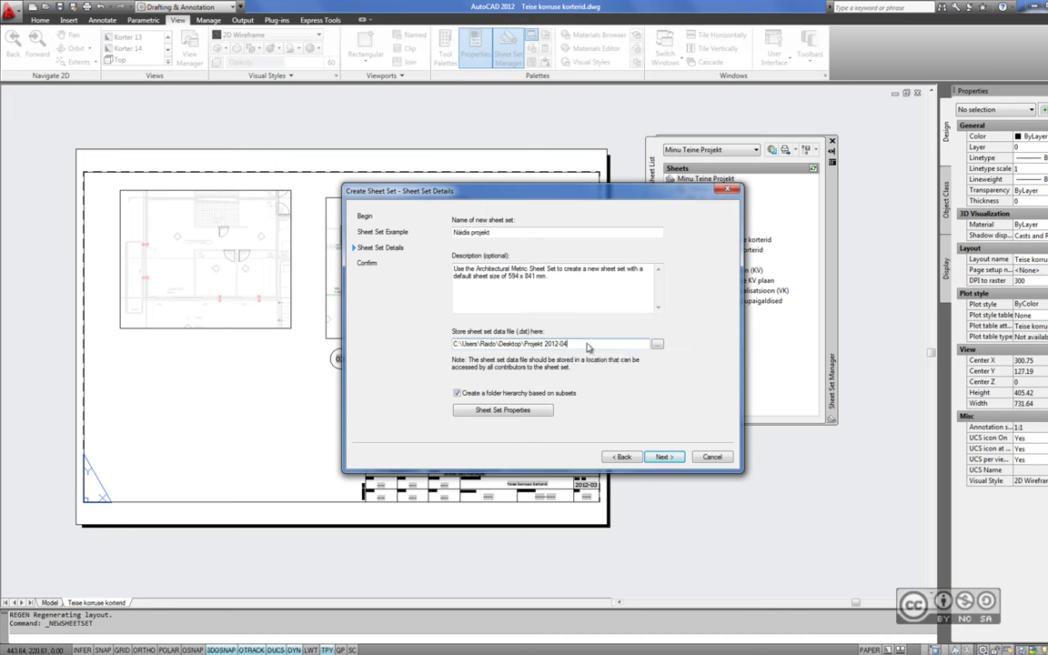
left_click(663, 456)
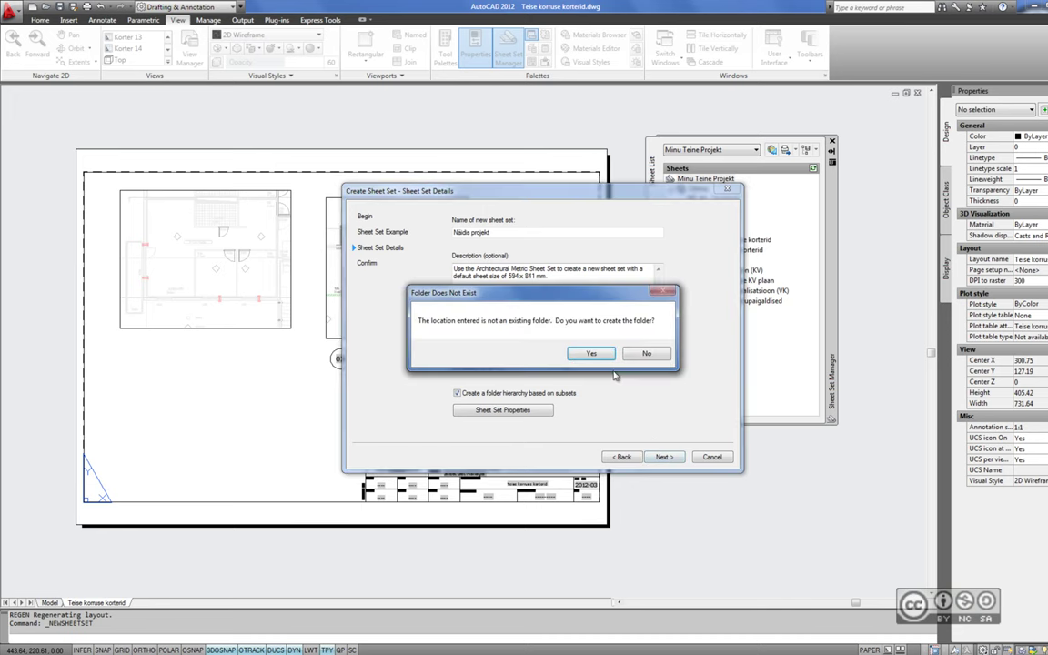
left_click(591, 353)
left_click(668, 456)
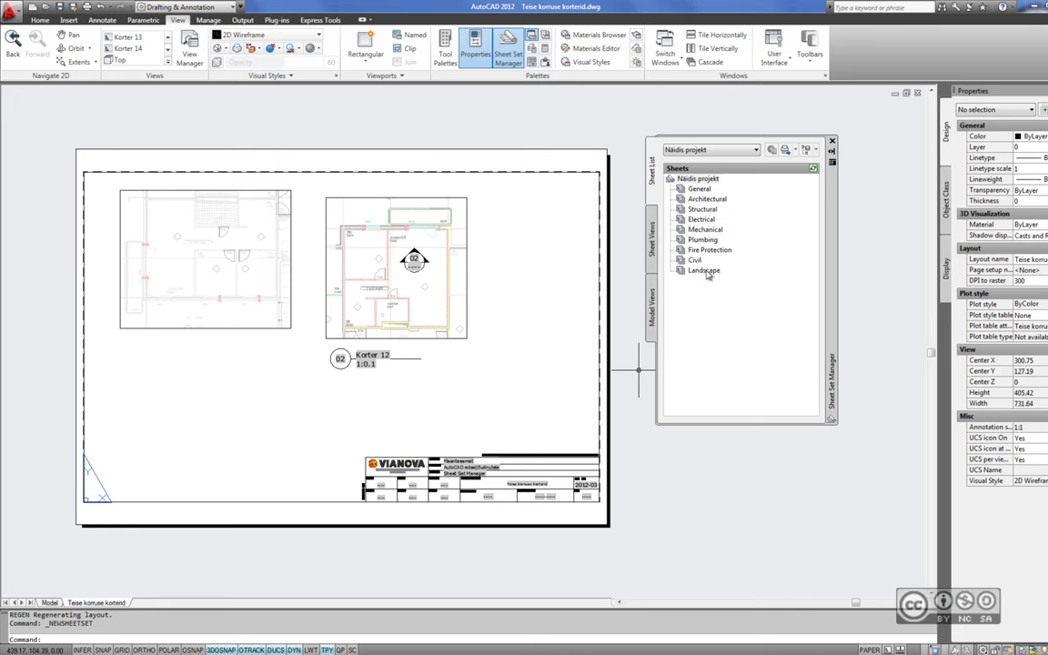
Inspect the Näidis projekt sheet set's view label block, then close its properties unchanged
right_click(691, 179)
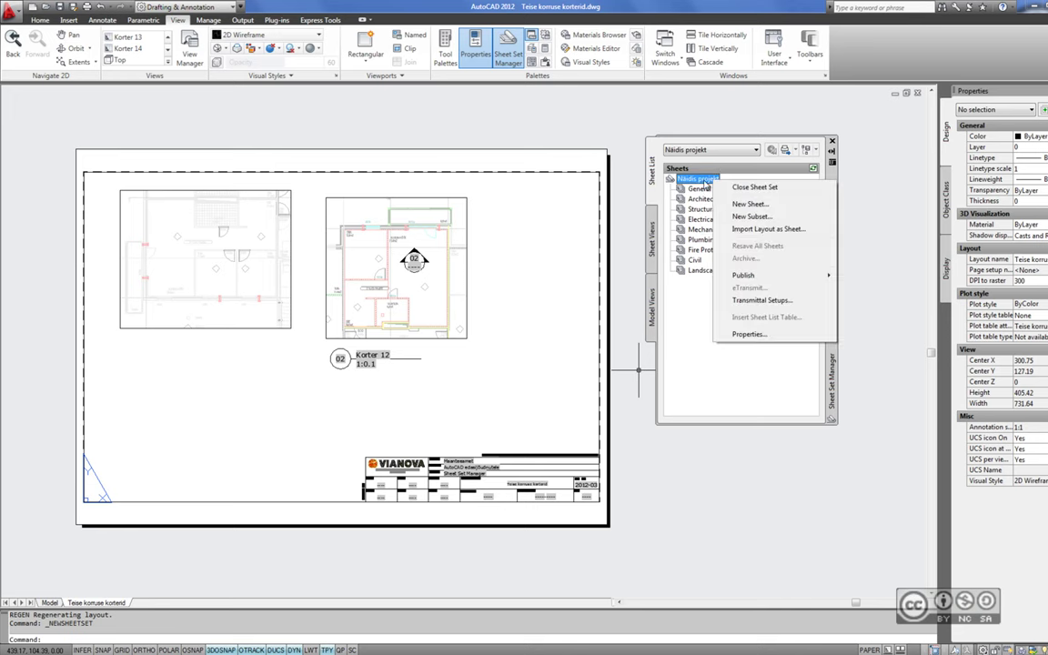
left_click(748, 334)
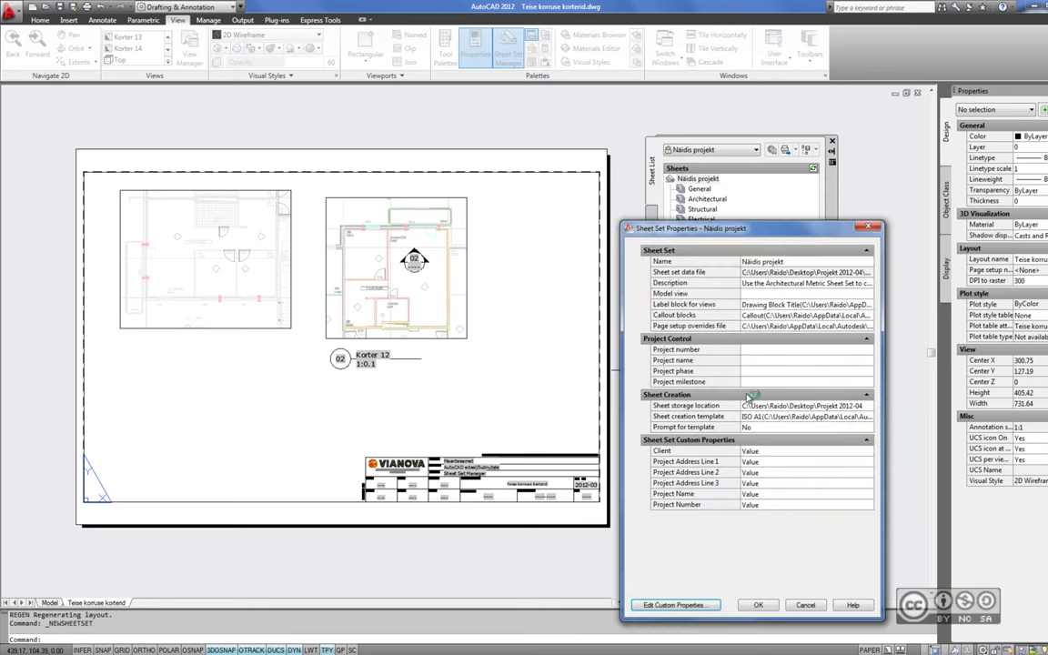
left_click(690, 306)
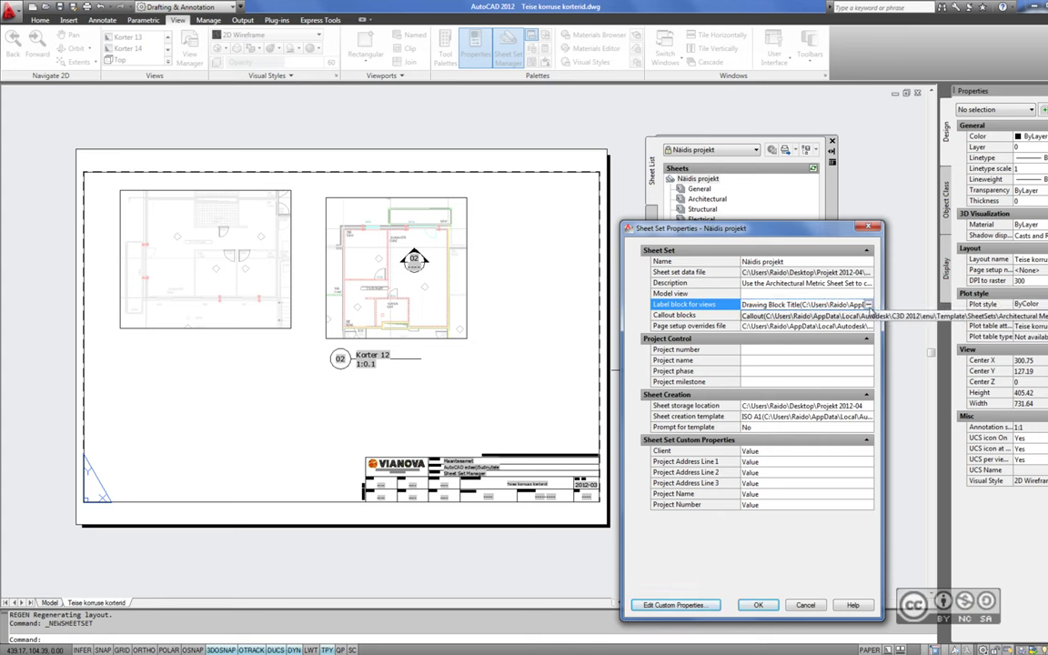
left_click_drag(751, 227, 609, 159)
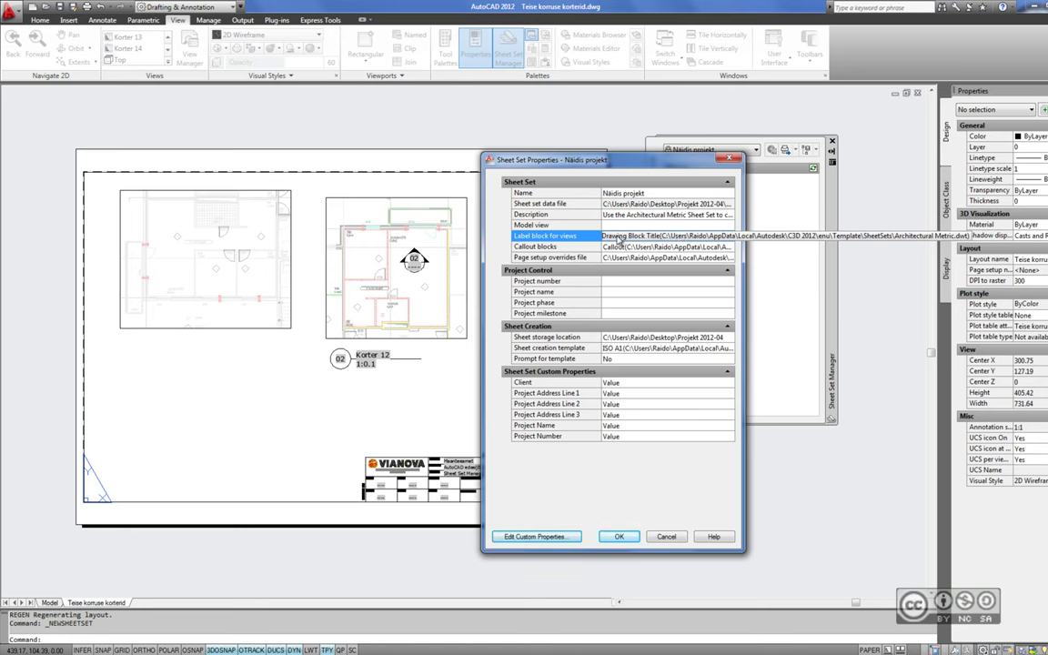
key("Escape")
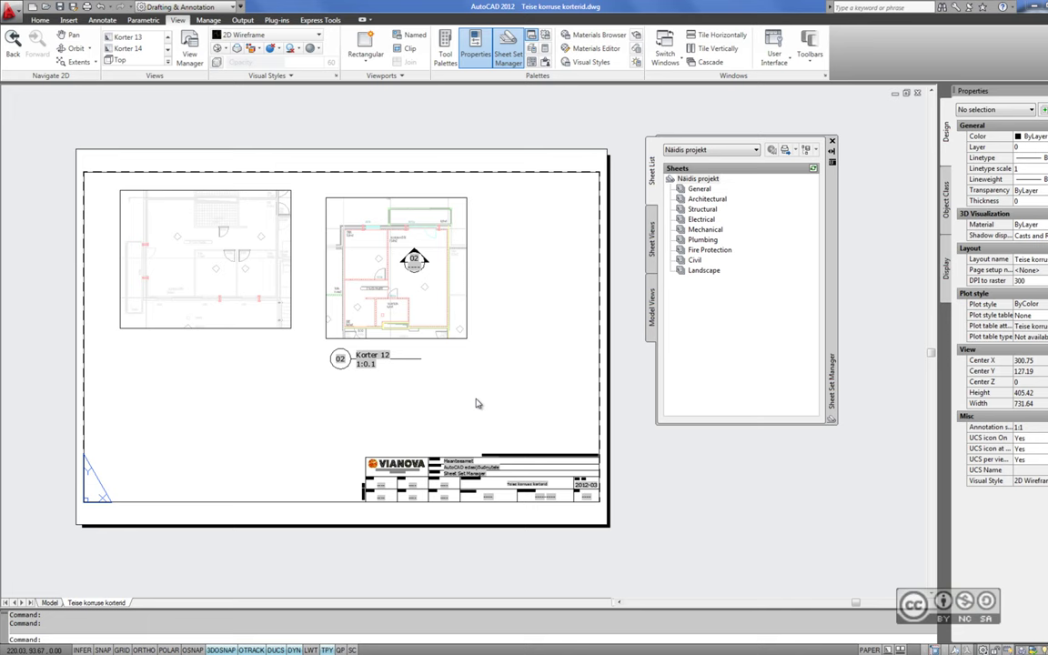
Bring up the Select File dialog and browse the Look in list toward the template folder
right_click(696, 179)
left_click(705, 301)
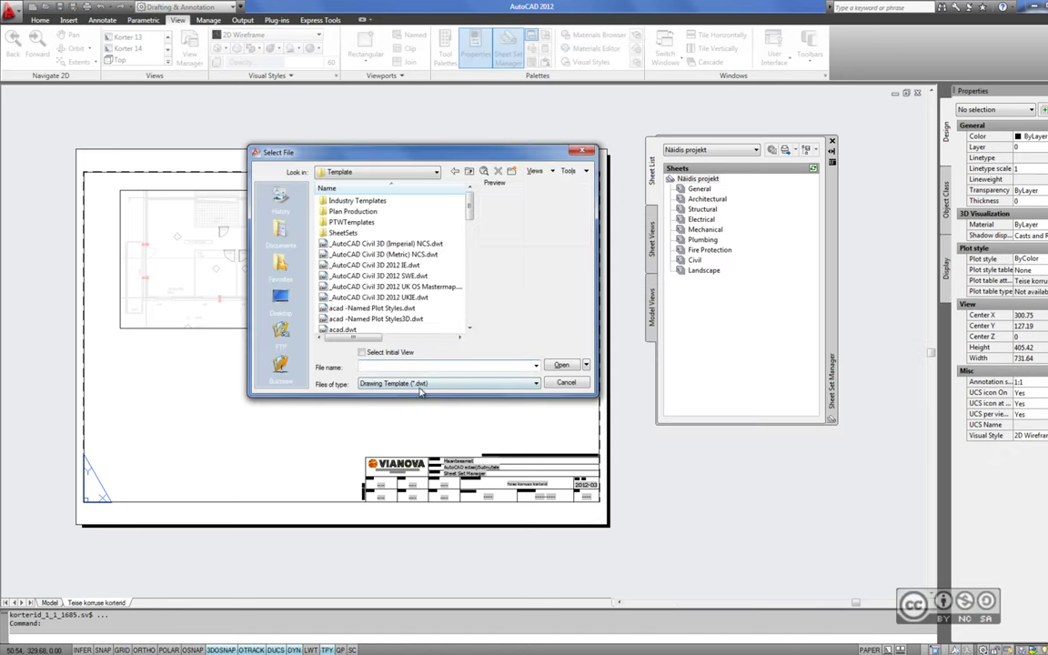
left_click(398, 172)
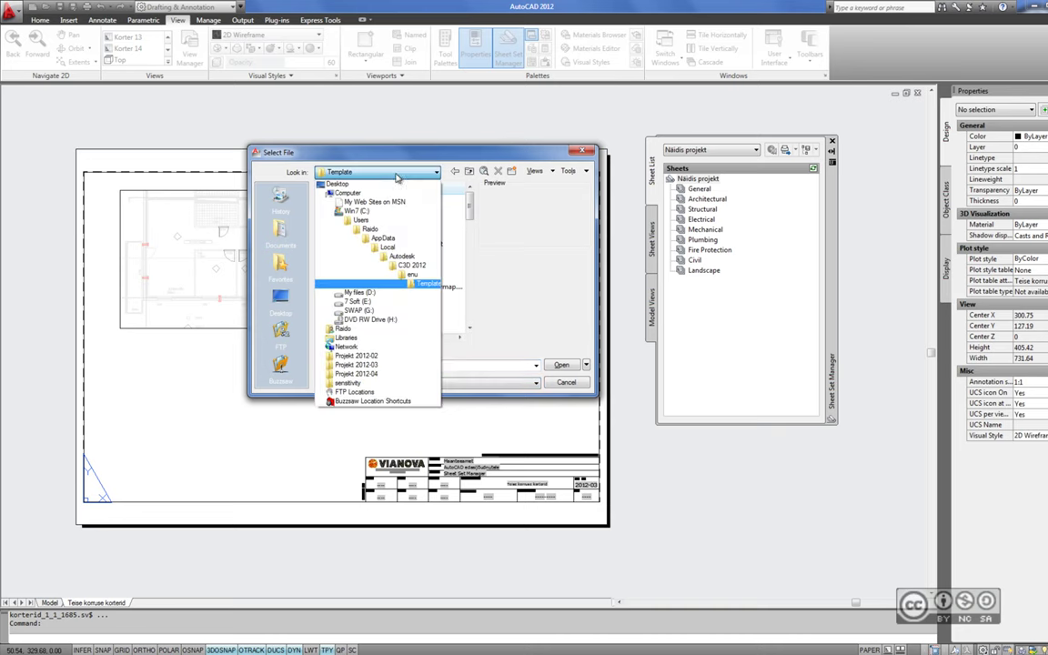
left_click(392, 269)
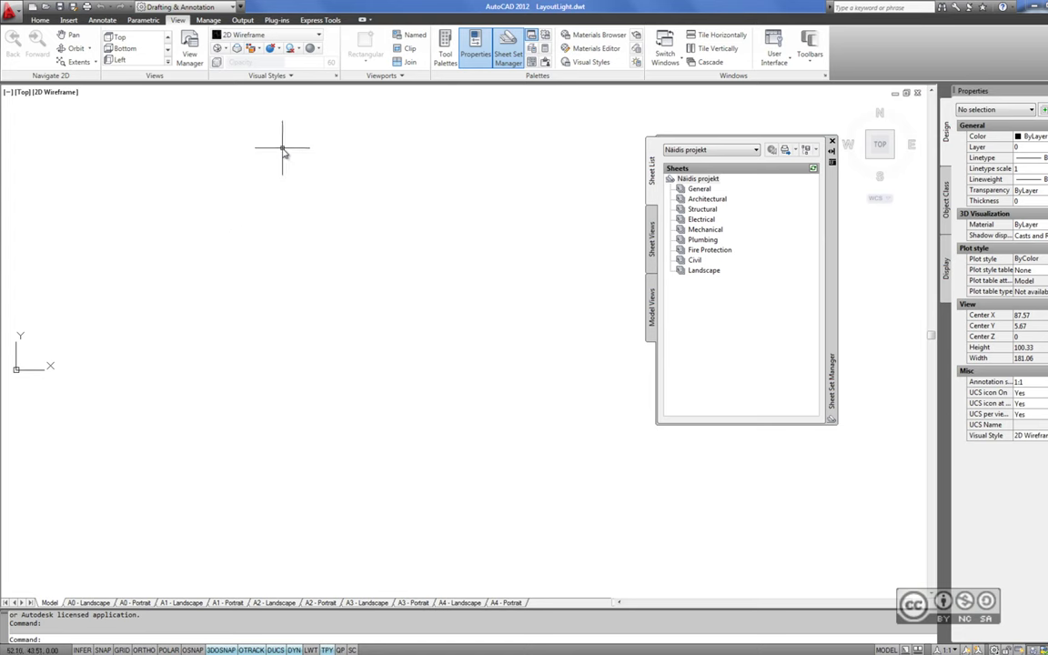
Insert the Ploki nimetus label block into model space, select it and open it in the Block Editor
key("Return")
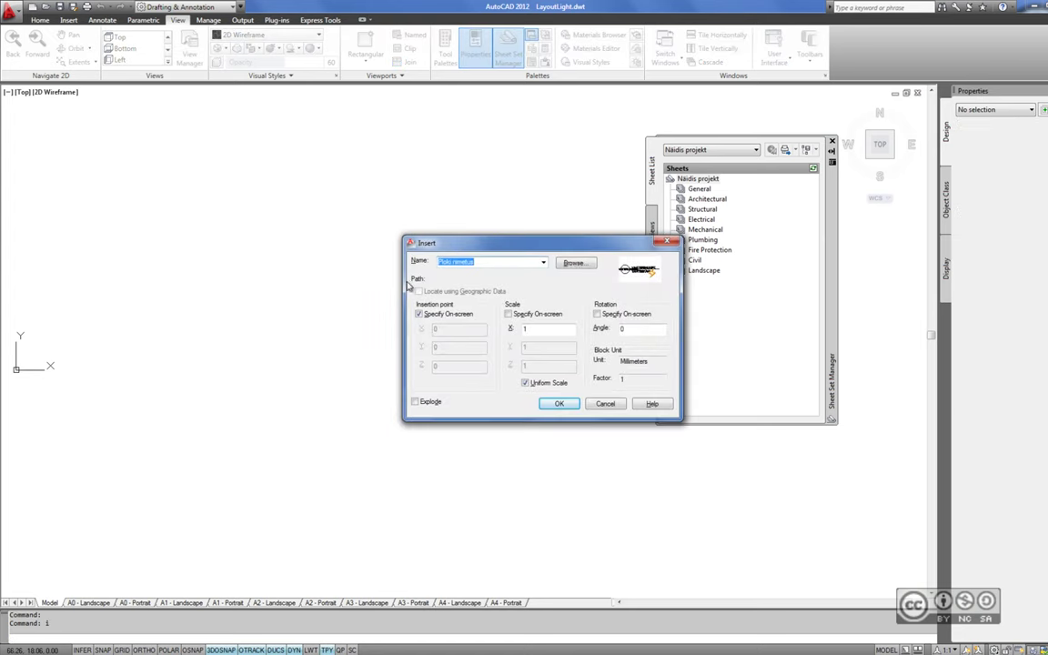
left_click(544, 263)
left_click(544, 263)
left_click(544, 262)
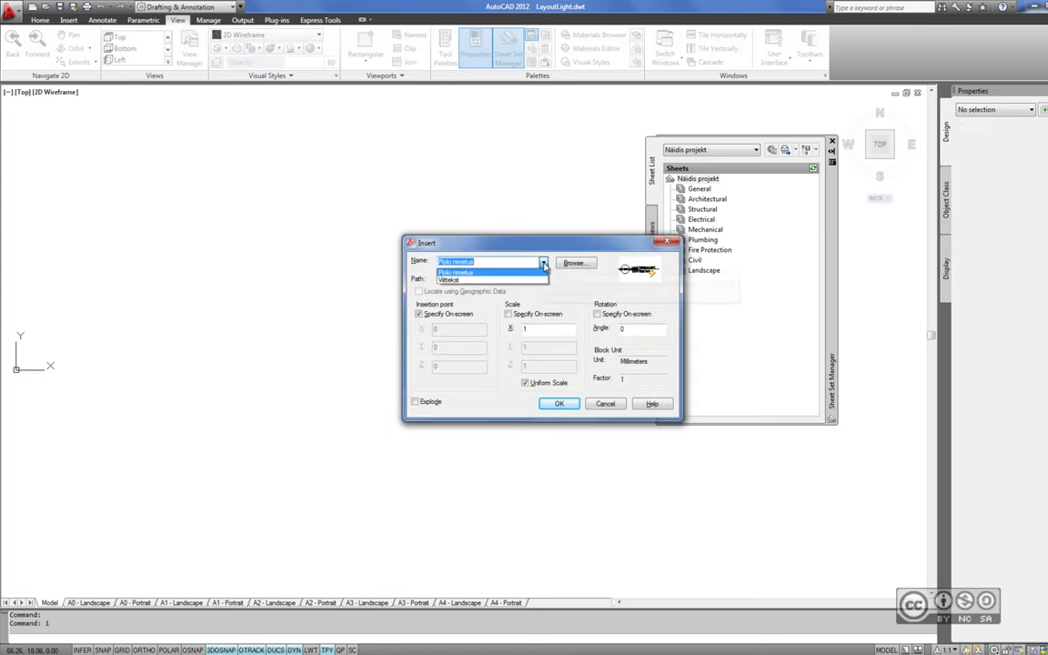
left_click(450, 279)
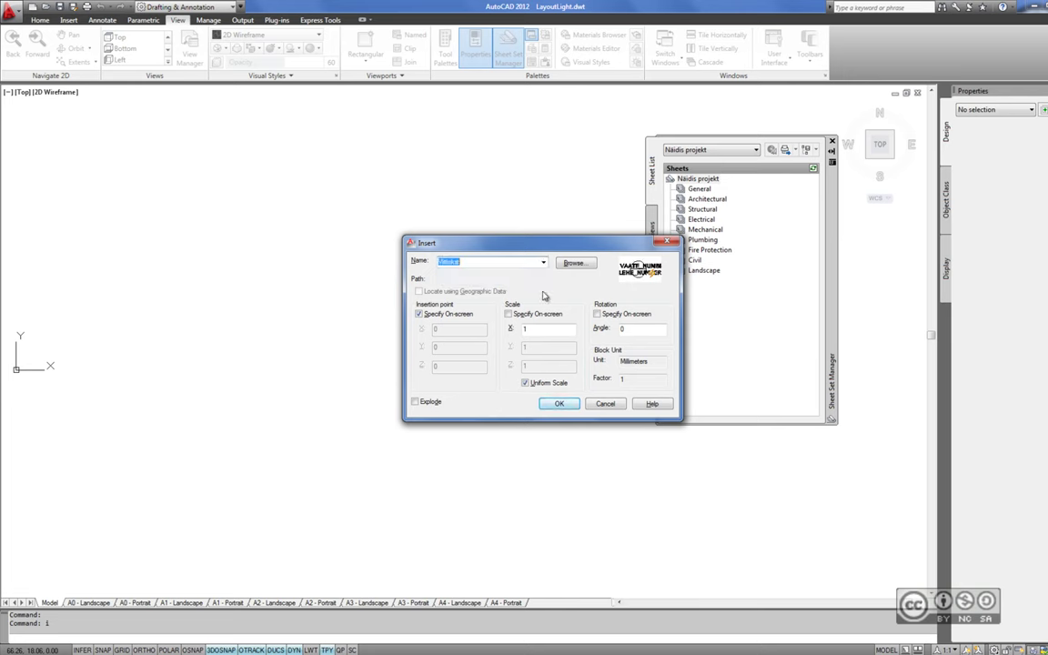
key("Return")
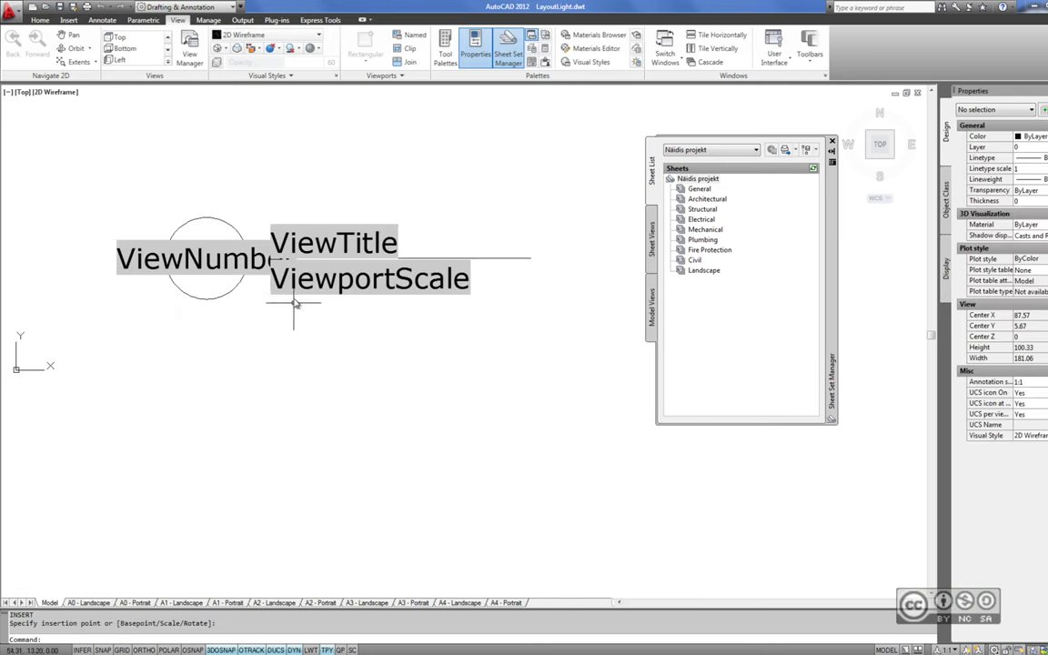
left_click(293, 309)
middle_click_drag(408, 351, 417, 339)
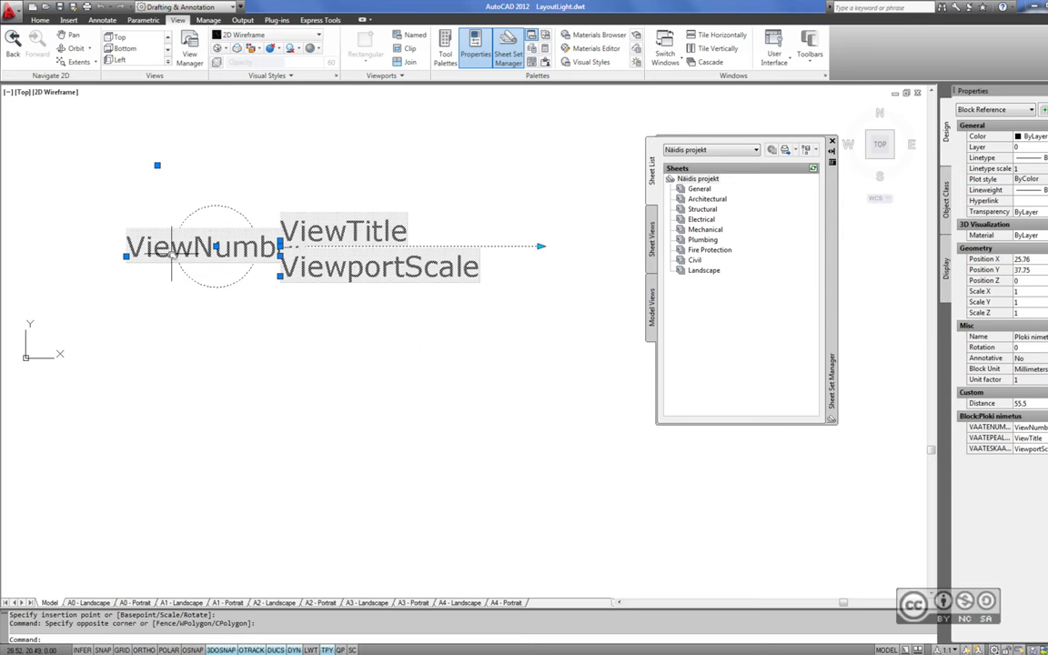
right_click(346, 234)
left_click(380, 280)
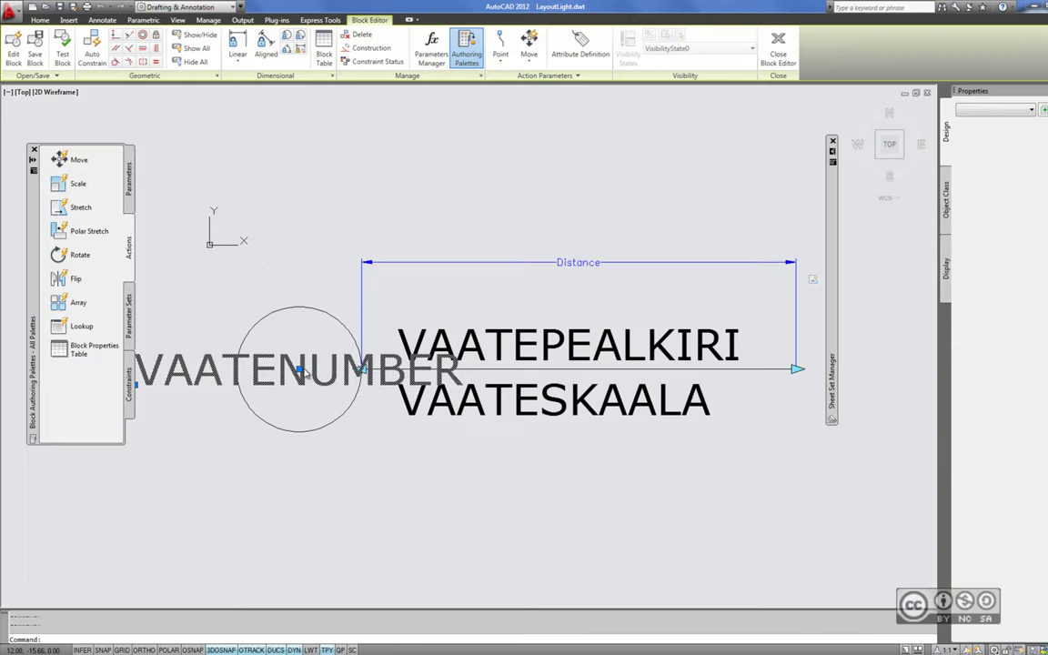
Open the VAATENUMBER attribute's default value in the field editor to inspect its field
double_click(304, 371)
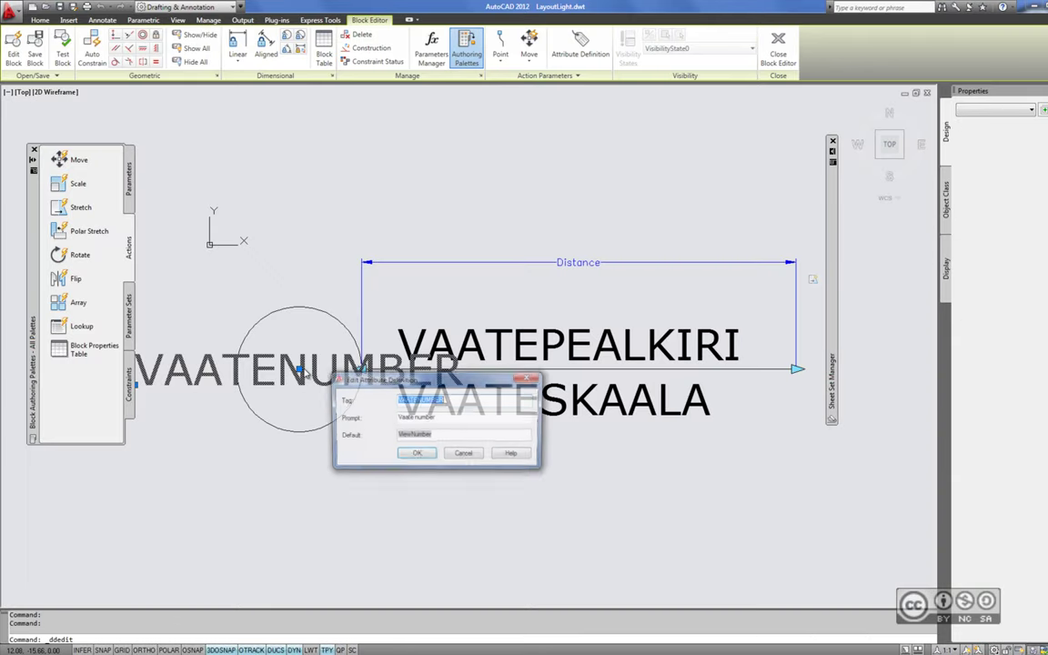
right_click(414, 439)
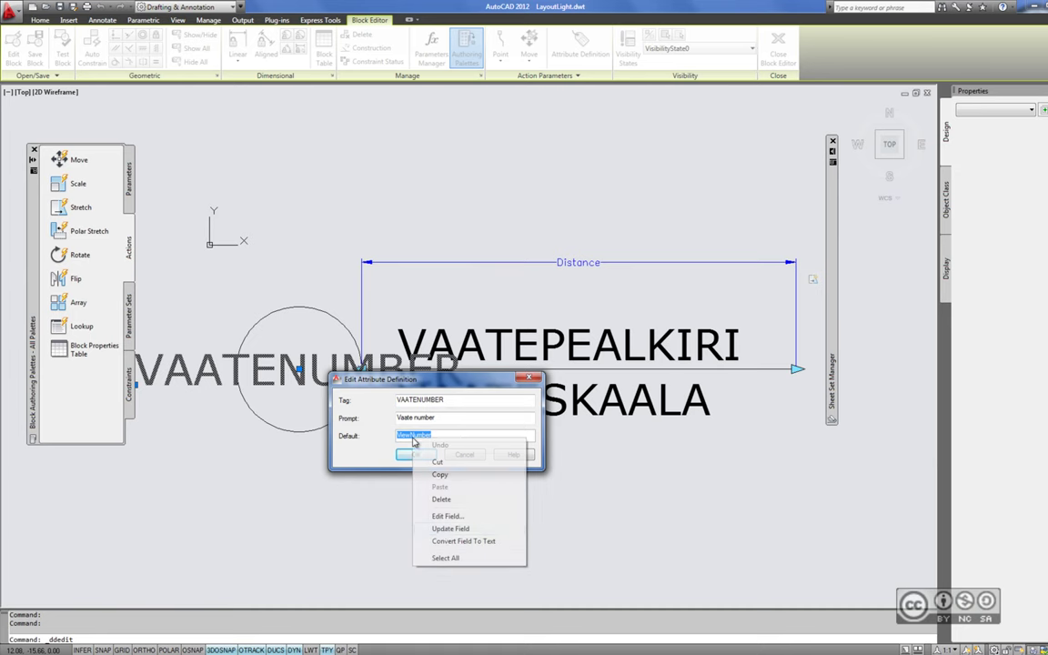
left_click(447, 517)
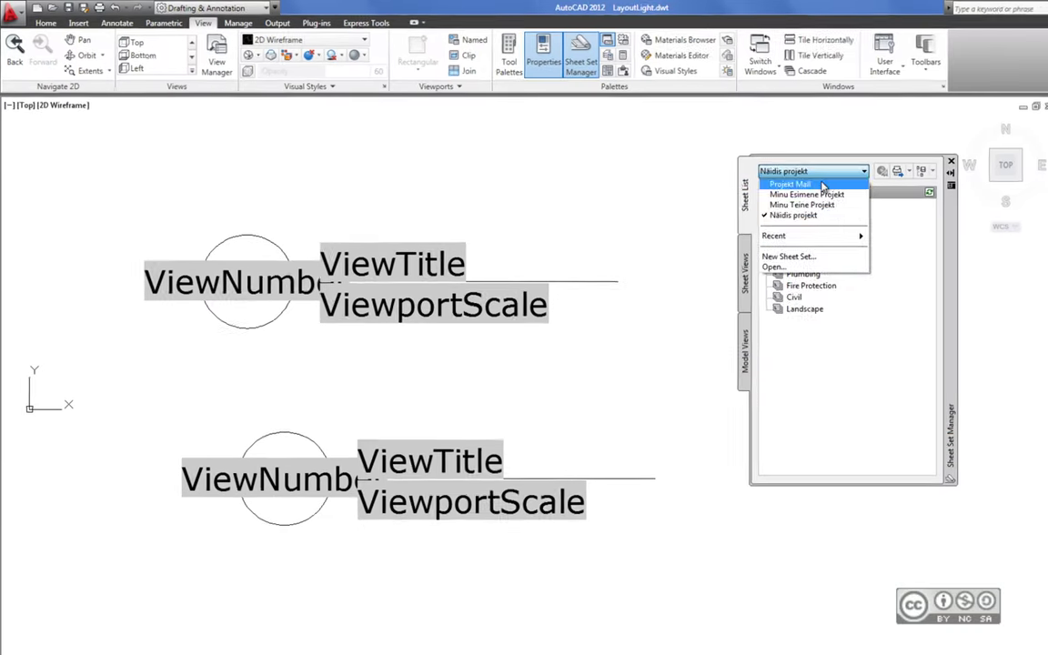
Switch to the Minu Teine Projekt sheet set and open its properties
left_click(801, 205)
right_click(769, 198)
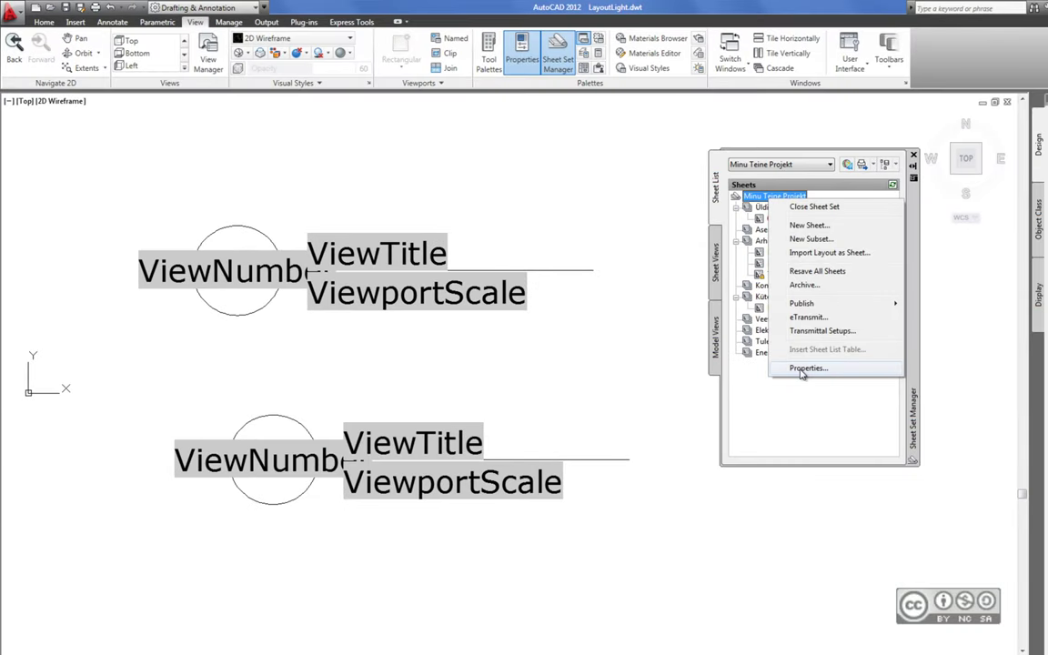
left_click(806, 431)
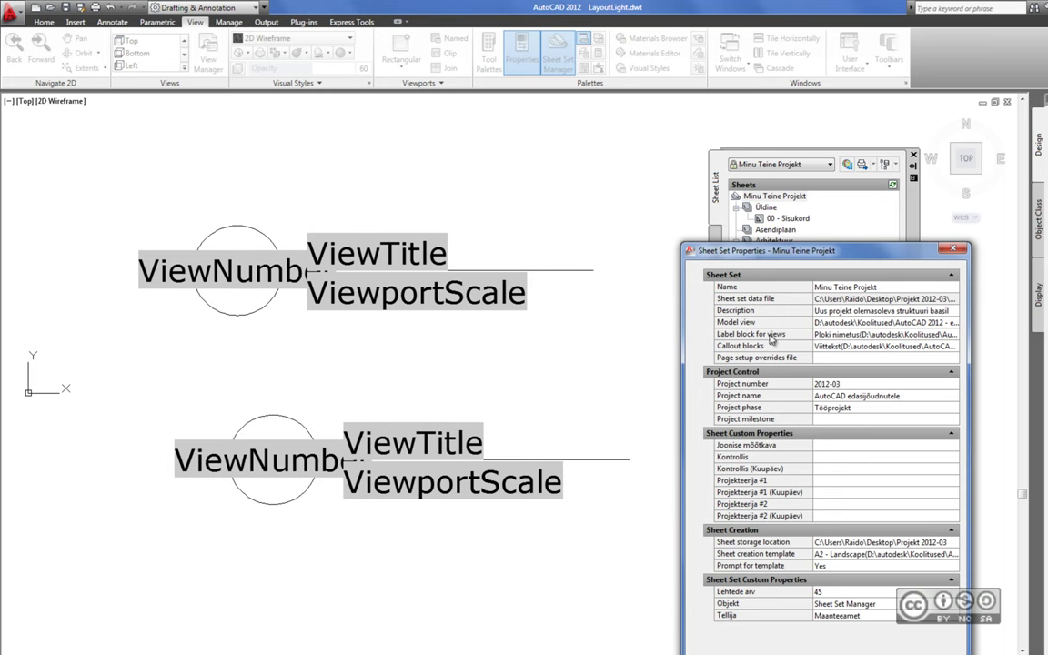
Add LayoutLight.dwt's Ploki nimetus block to the sheet set's callout blocks list
left_click(940, 338)
left_click(920, 297)
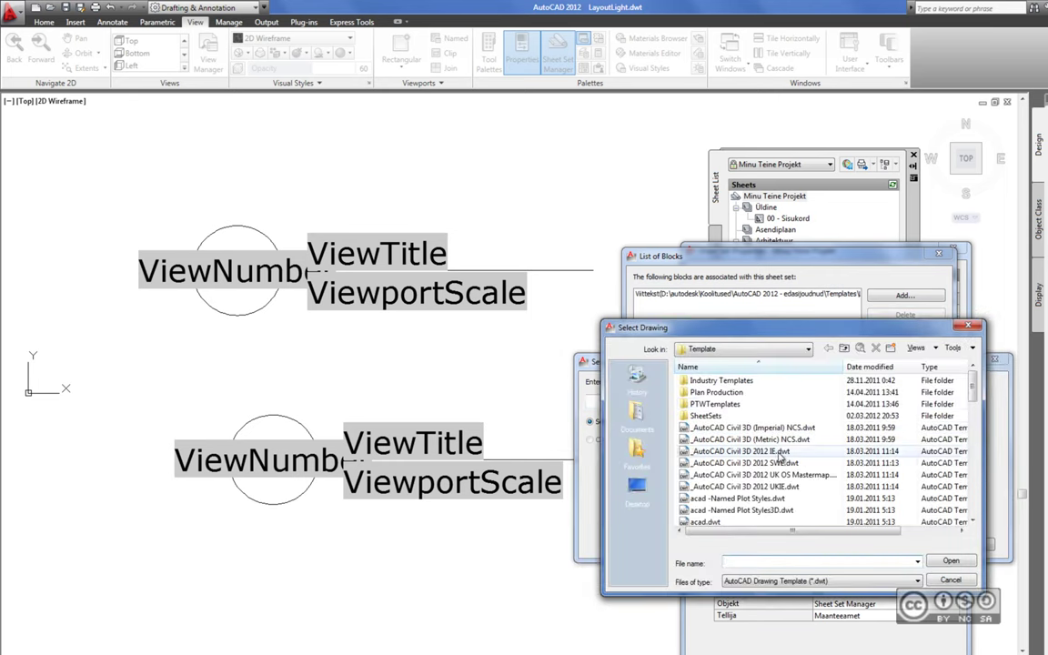
left_click(728, 350)
left_click(770, 441)
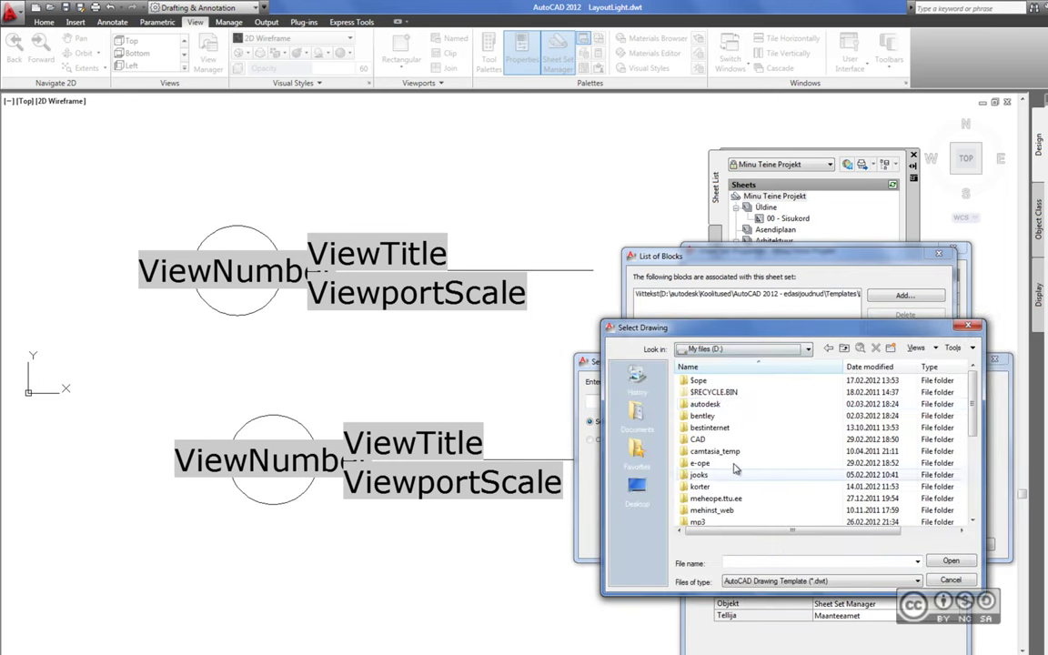
key("Escape")
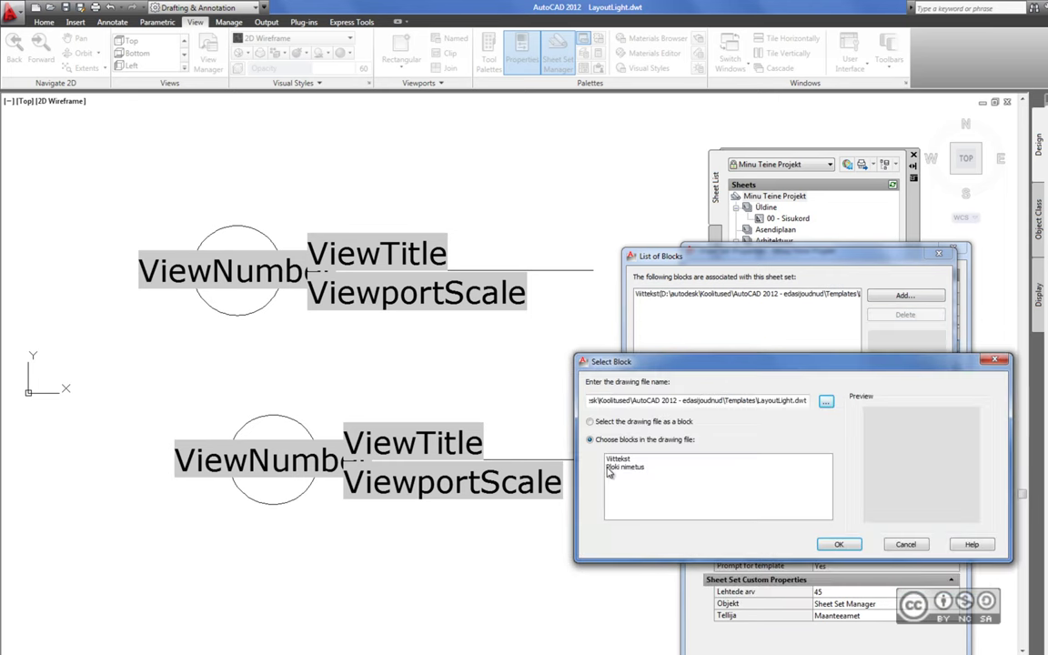
left_click(617, 466)
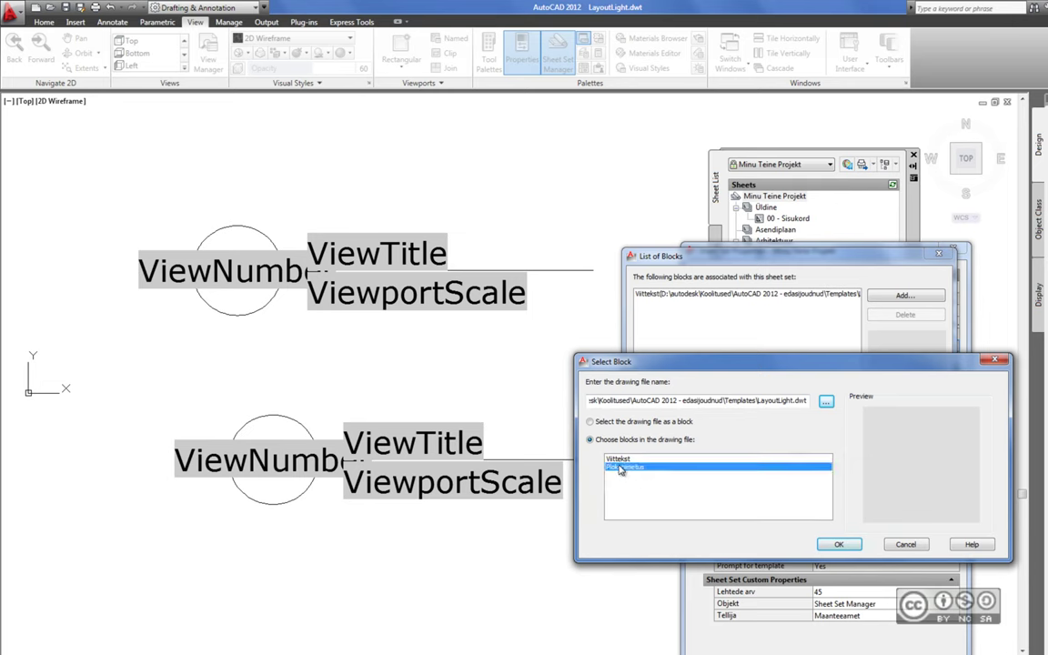
left_click(618, 461)
left_click(626, 467)
left_click(906, 544)
left_click(848, 357)
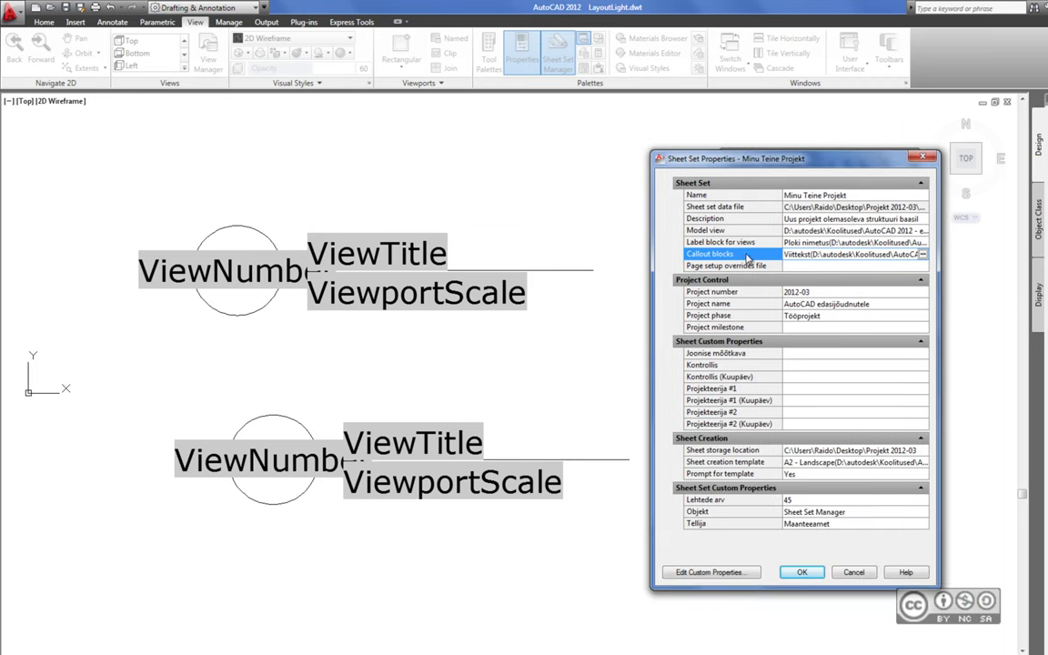
left_click_drag(744, 156, 590, 139)
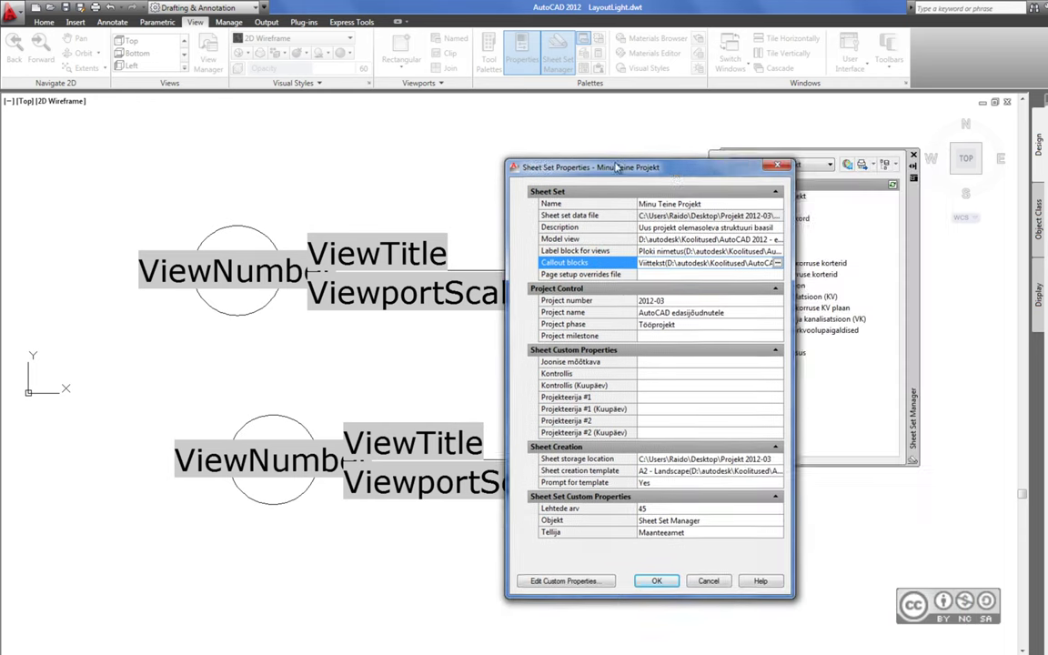